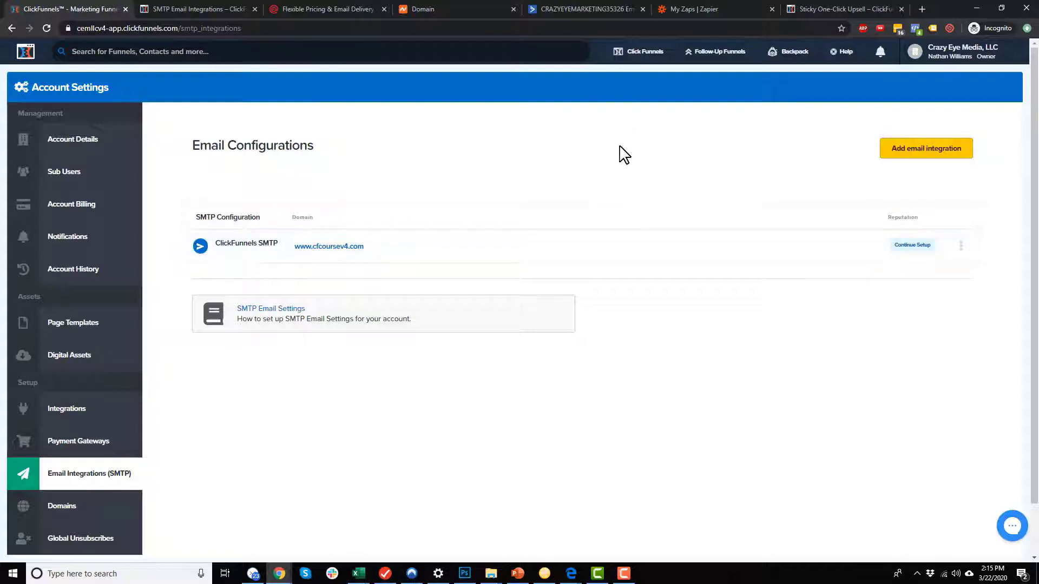
Start a new email integration using the Transactional & Marketing SMTP option.
click(919, 153)
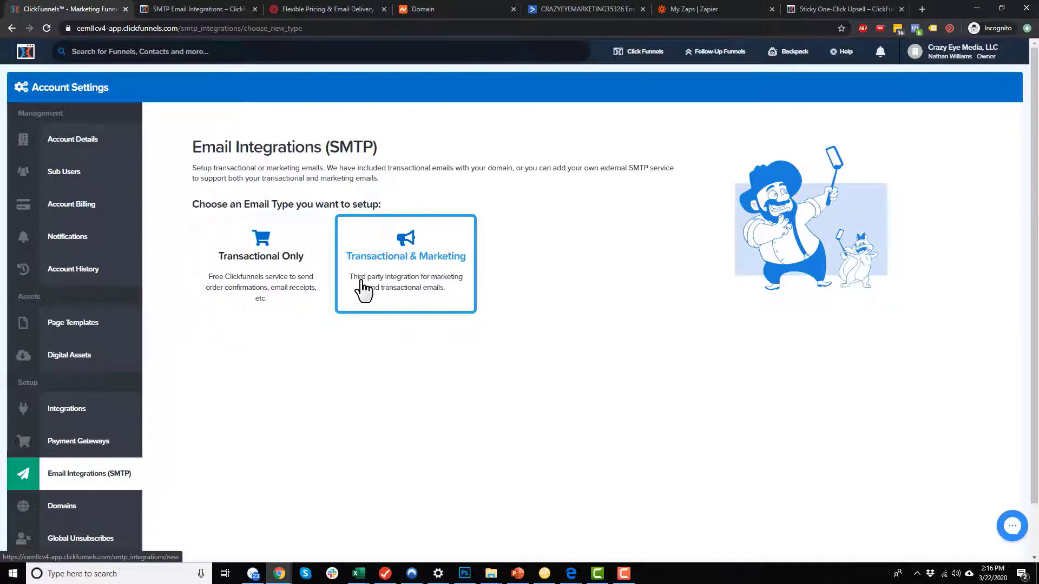
click(441, 275)
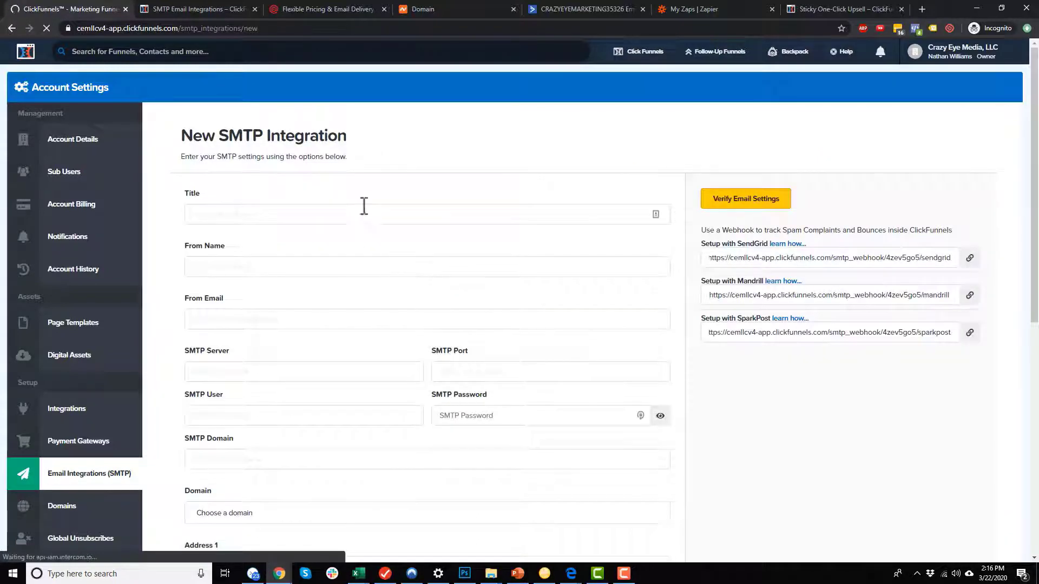
scroll(564, 258, down, 1)
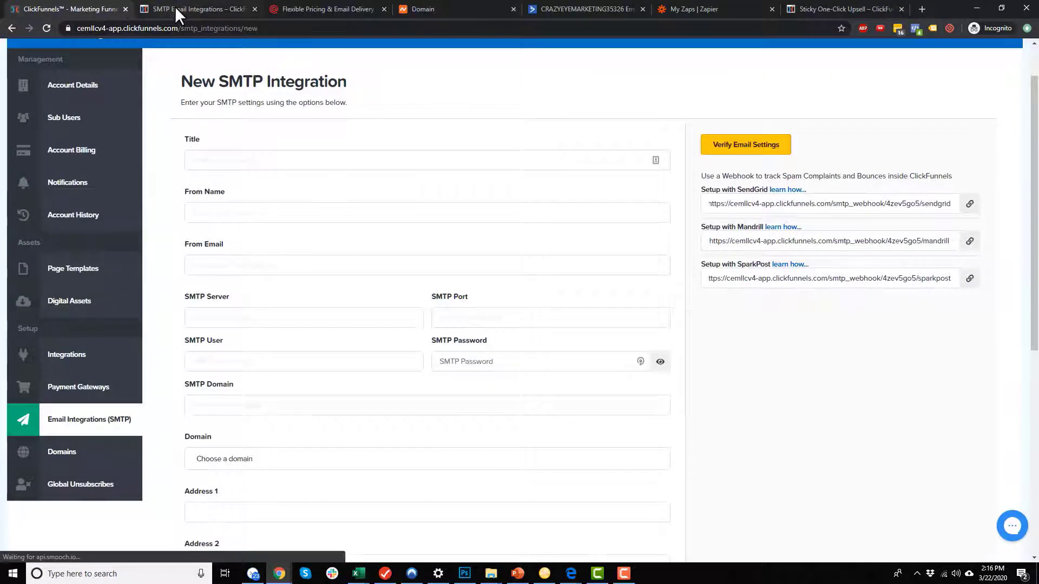
click(175, 8)
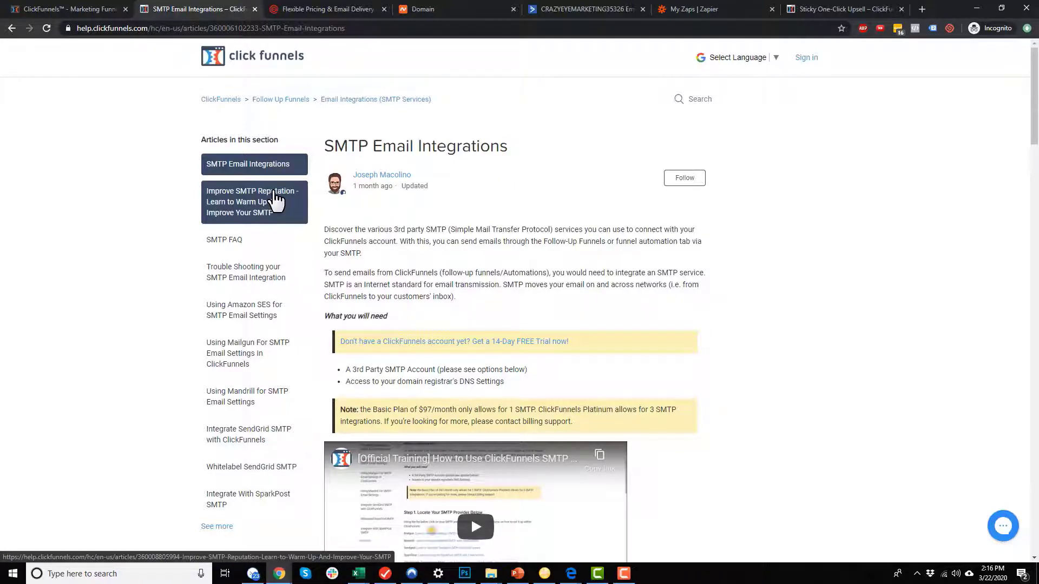
Open the 'Using Mailgun For SMTP Email Settings In ClickFunnels' article, then view Mailgun's pricing.
scroll(268, 222, down, 1)
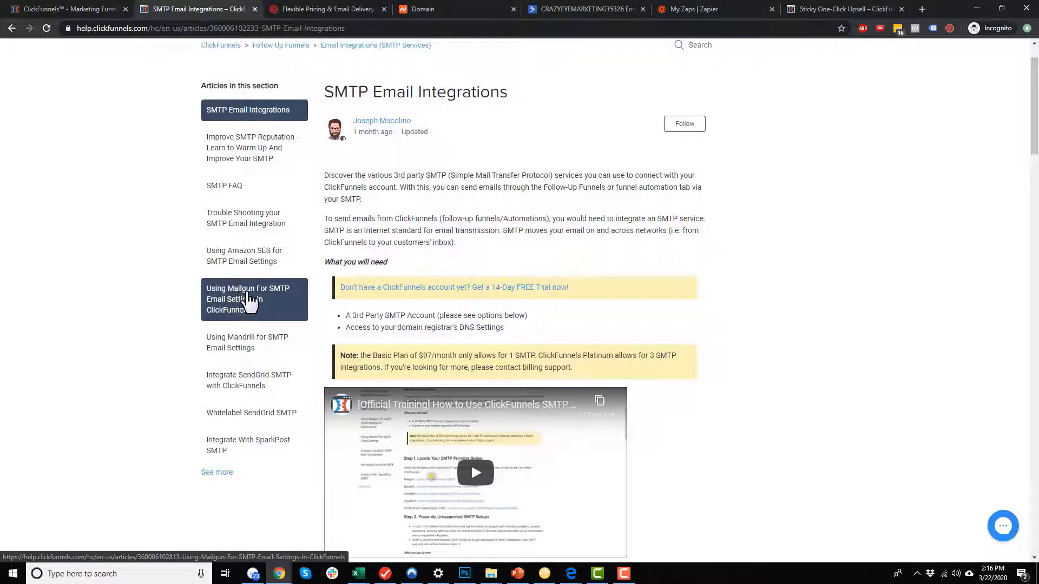
click(247, 296)
click(336, 8)
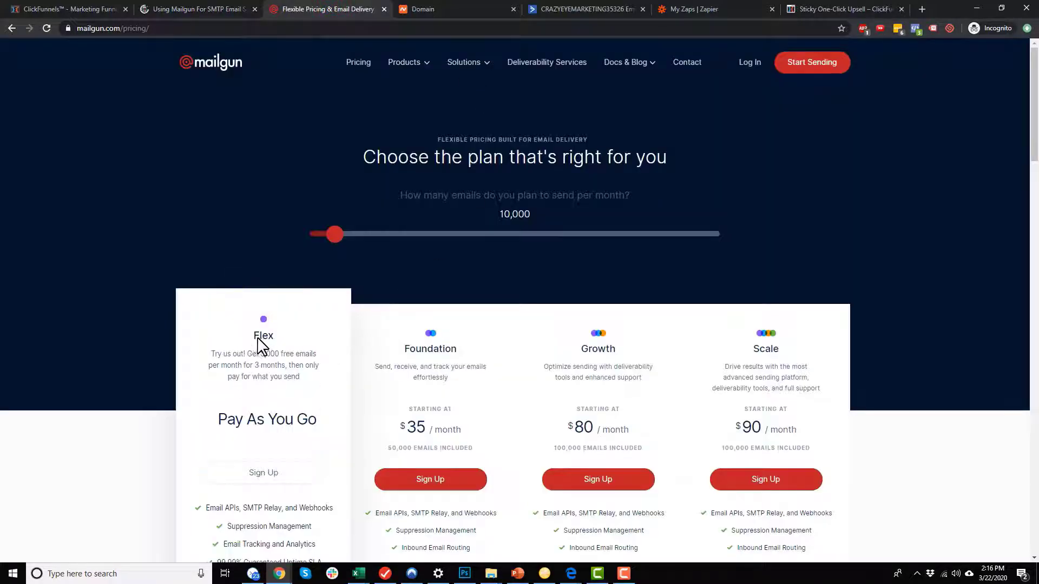
Compare Mailgun's Flex, Foundation, Growth and Scale plans, then go to Namecheap's cfcoursev4.com page.
scroll(254, 355, down, 1)
scroll(260, 362, down, 2)
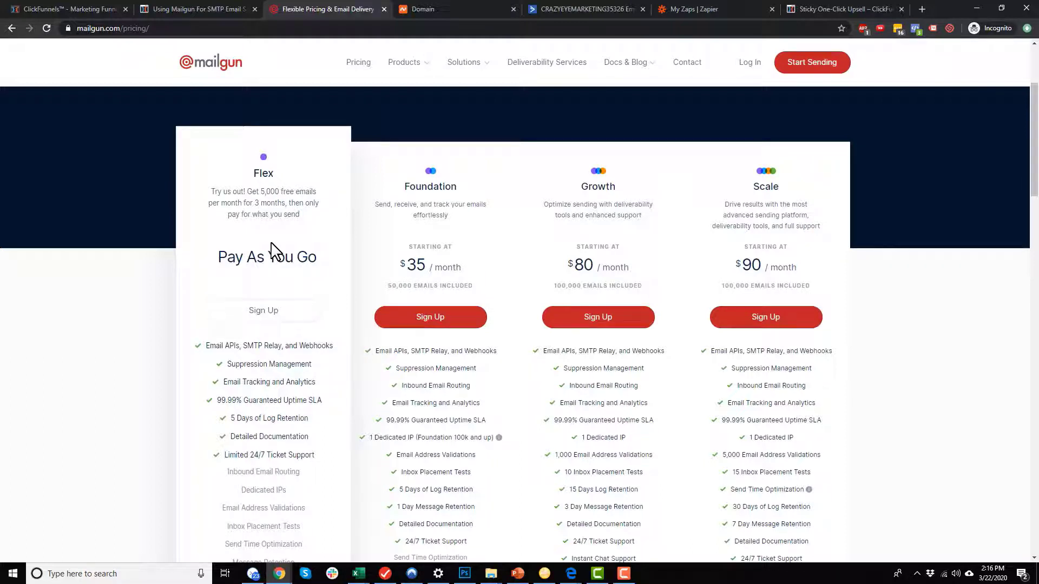
scroll(273, 239, down, 1)
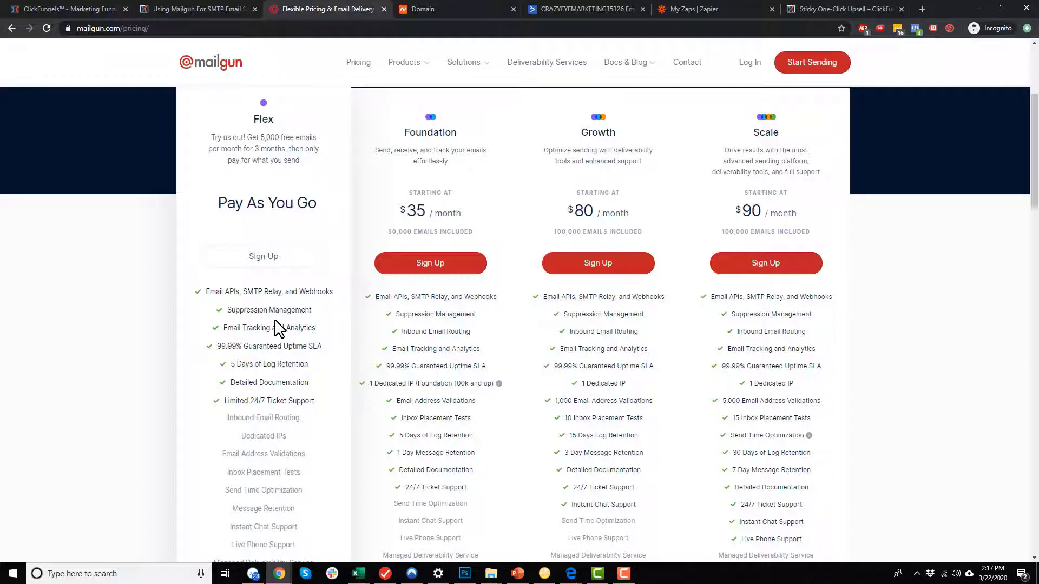
scroll(260, 211, up, 1)
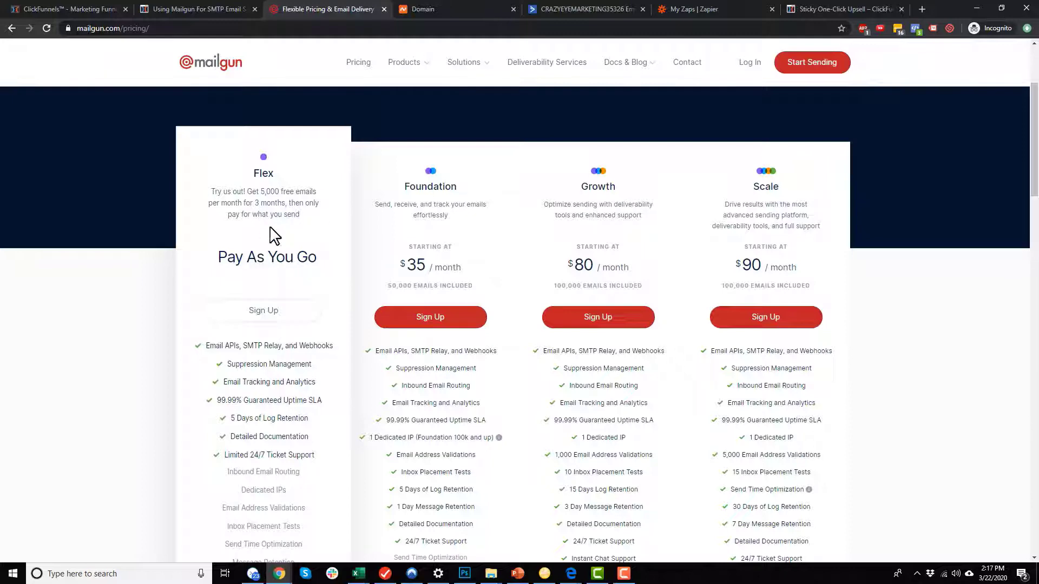
scroll(284, 260, up, 2)
scroll(265, 234, down, 3)
scroll(264, 235, up, 4)
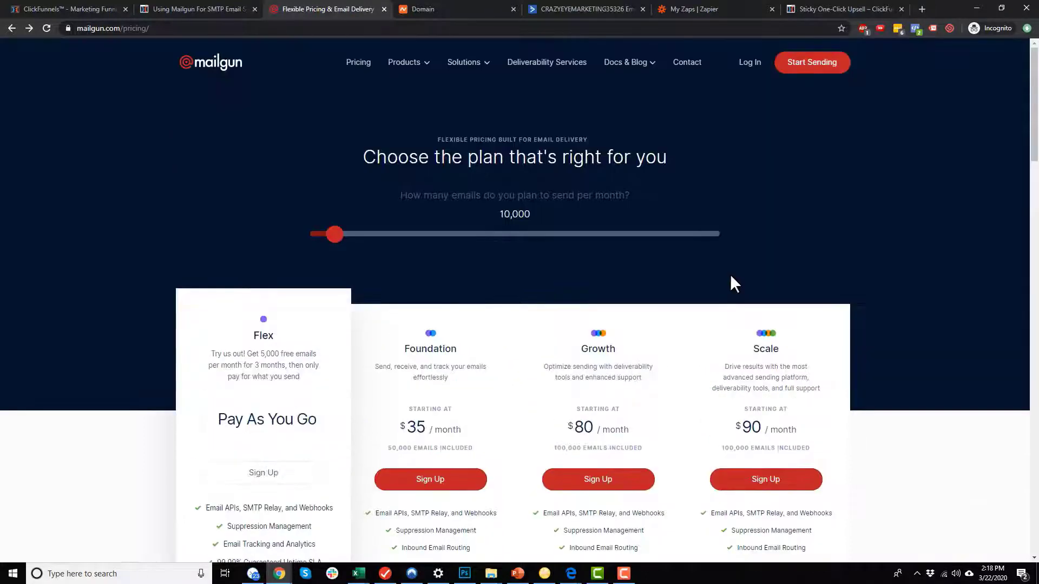
click(454, 11)
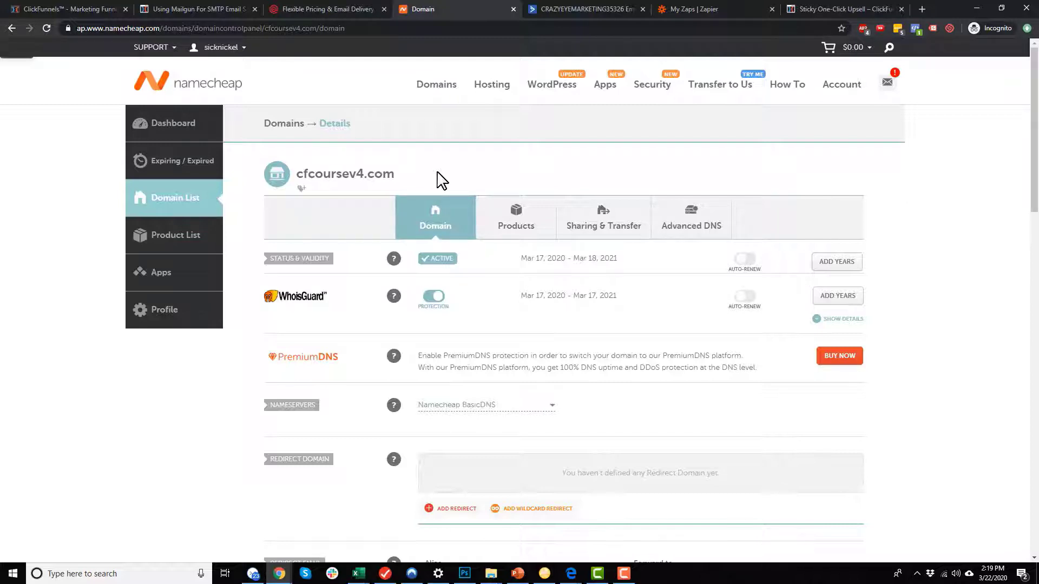
Add a Catch-All forward for cfcoursev4.com that sends all mail to the owner's address.
scroll(455, 200, down, 4)
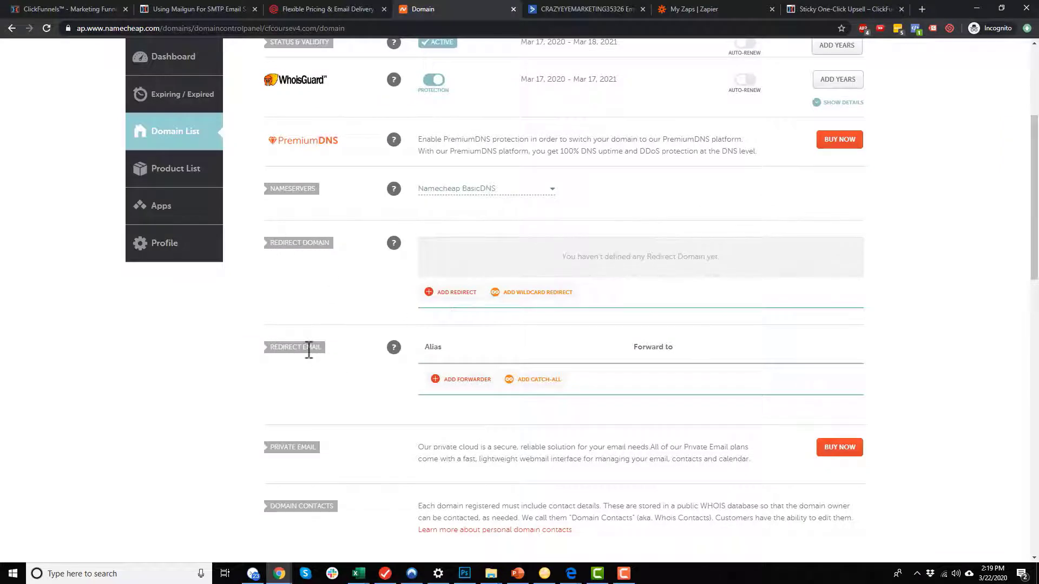
scroll(303, 346, down, 1)
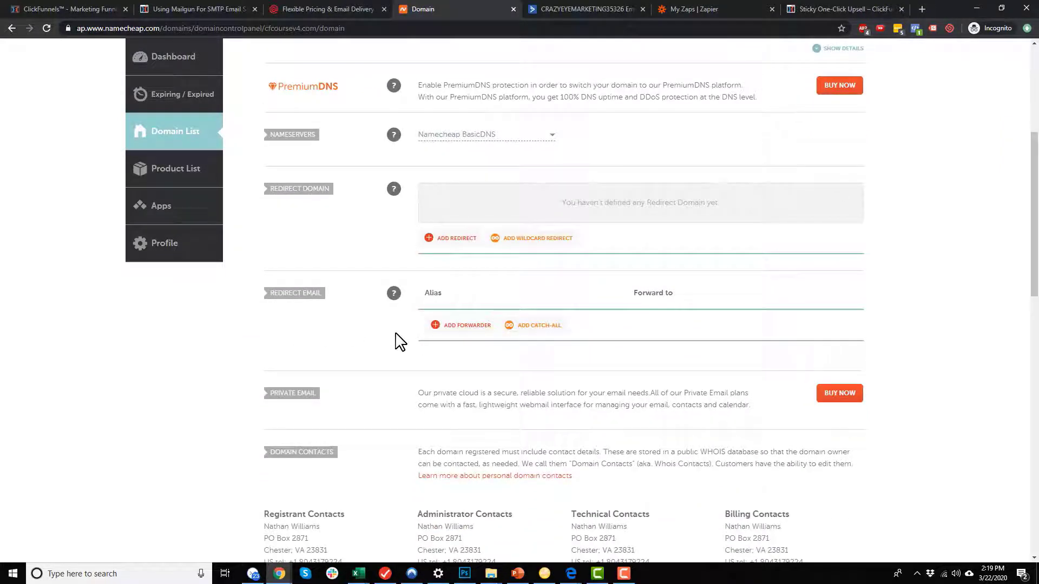
scroll(417, 324, up, 5)
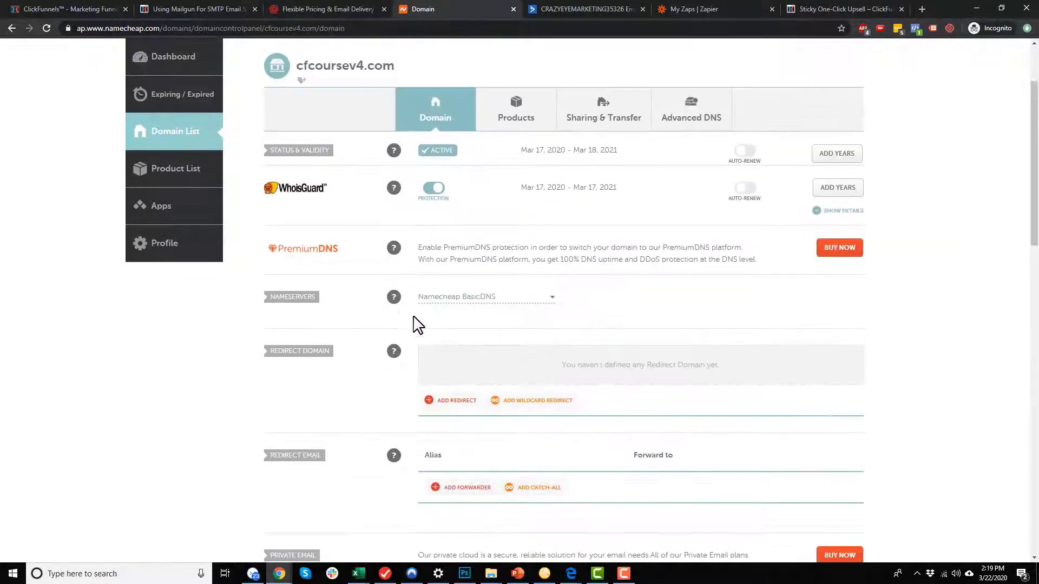
drag(342, 174, 364, 174)
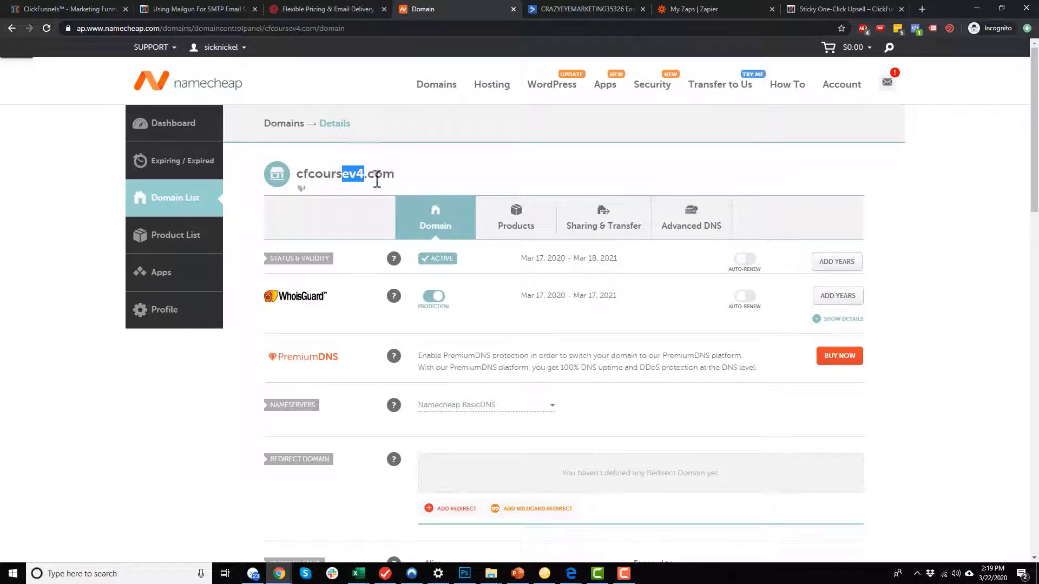
scroll(411, 186, down, 3)
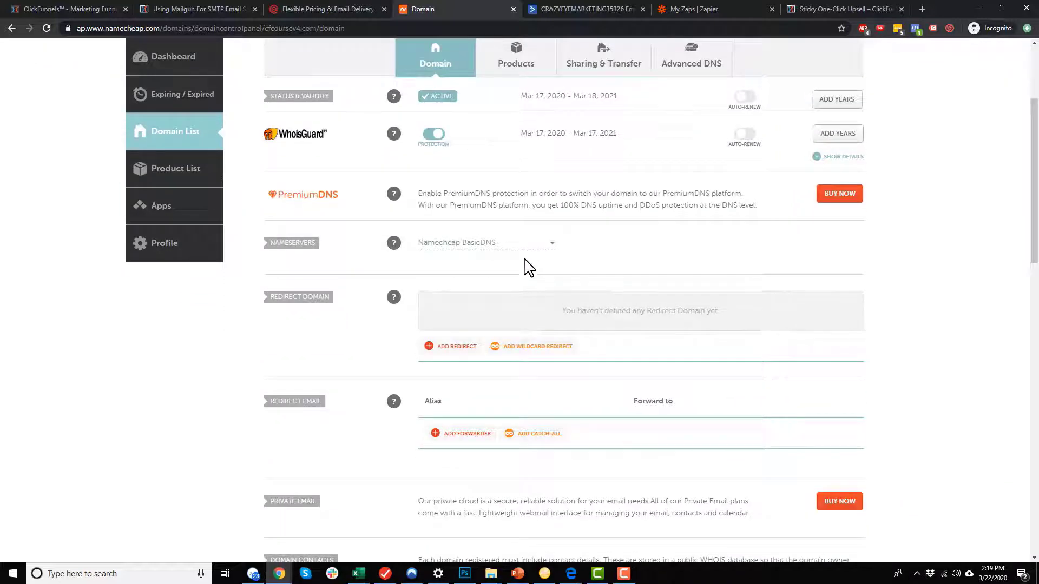
scroll(528, 274, down, 2)
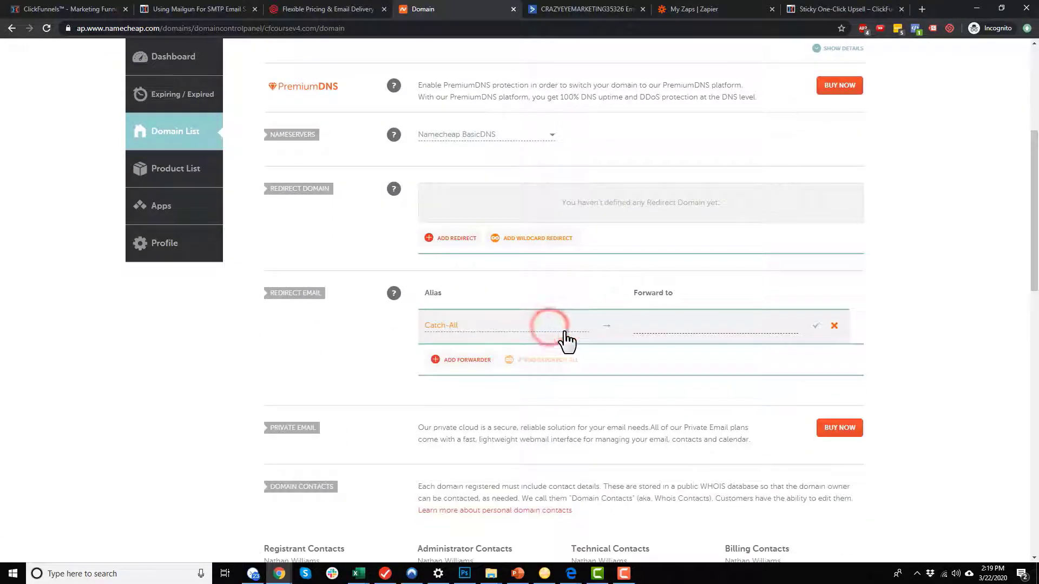
click(687, 322)
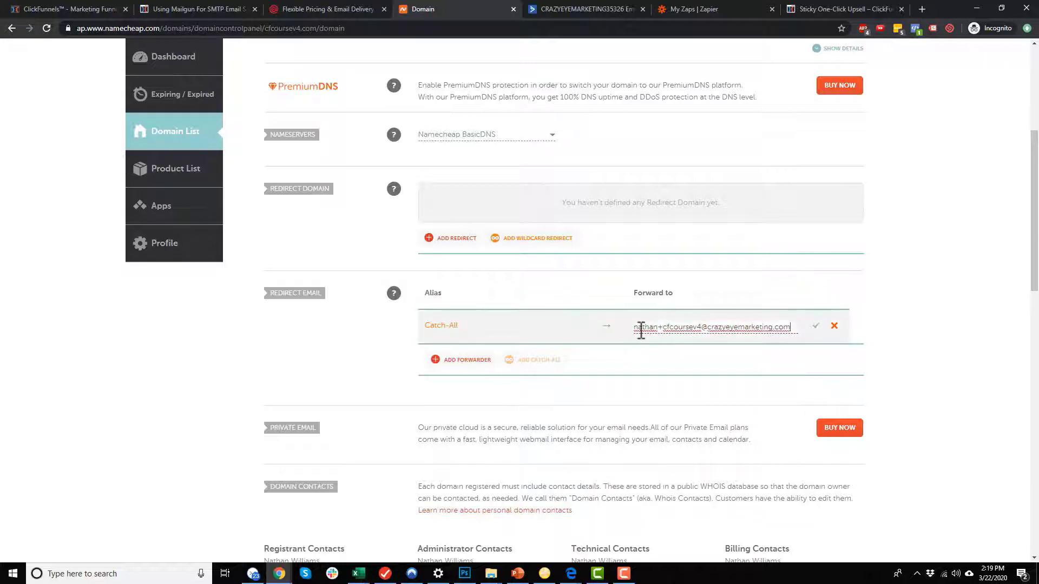
click(816, 326)
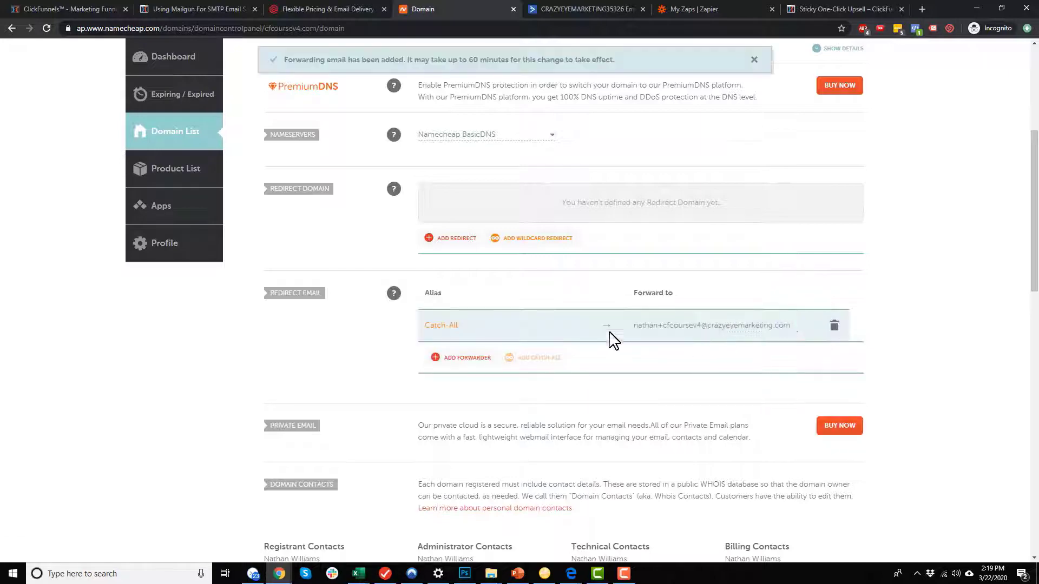
Select the cfcoursev4.com domain name in the page heading.
scroll(465, 338, up, 3)
scroll(309, 181, up, 2)
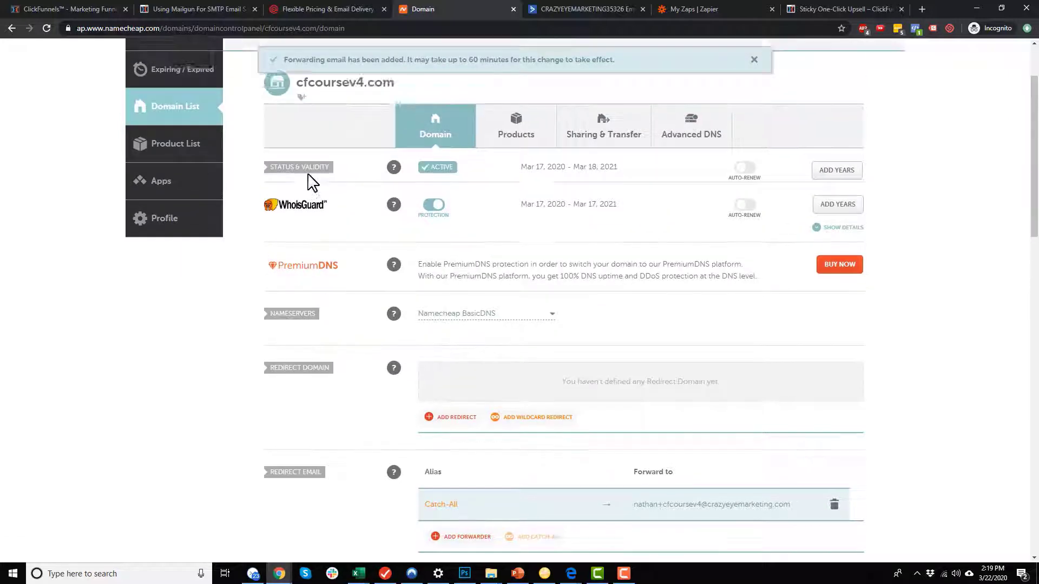
drag(302, 173, 426, 172)
click(426, 172)
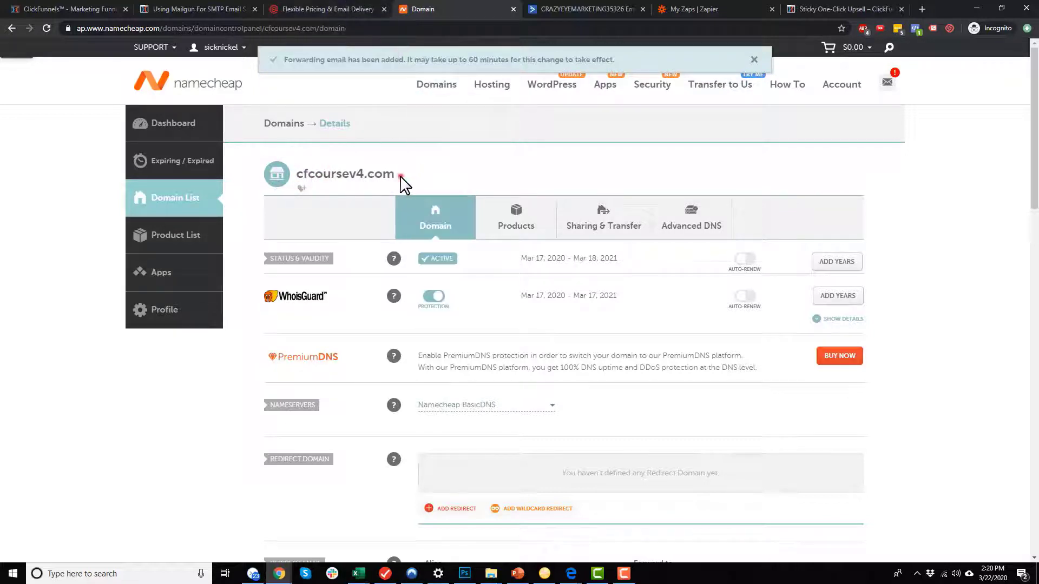
double_click(401, 175)
Sign up for a Mailgun Flex Trial account with name, company, email, password and payment details.
click(332, 9)
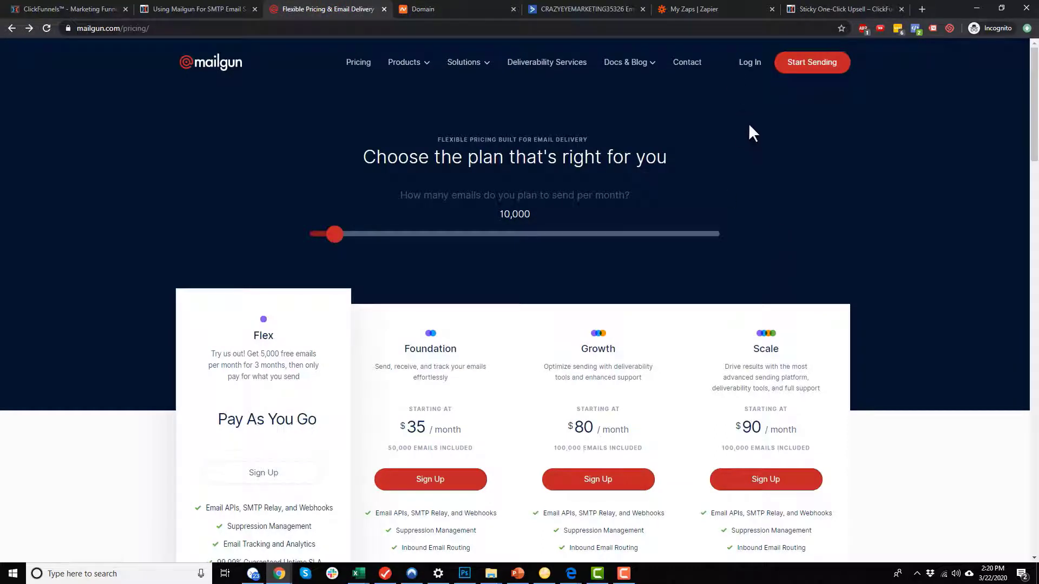
click(810, 67)
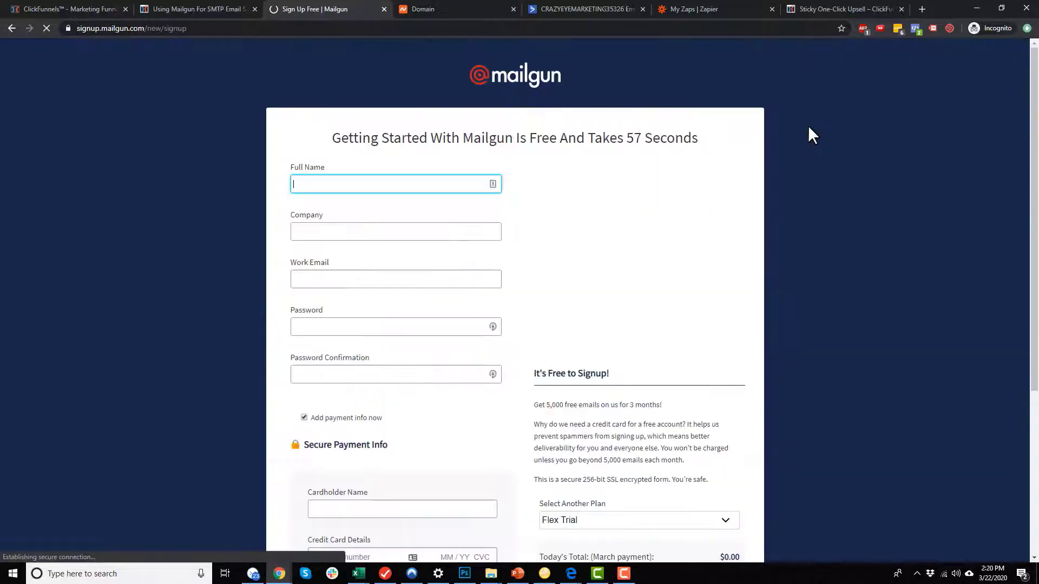
text(Hamz)
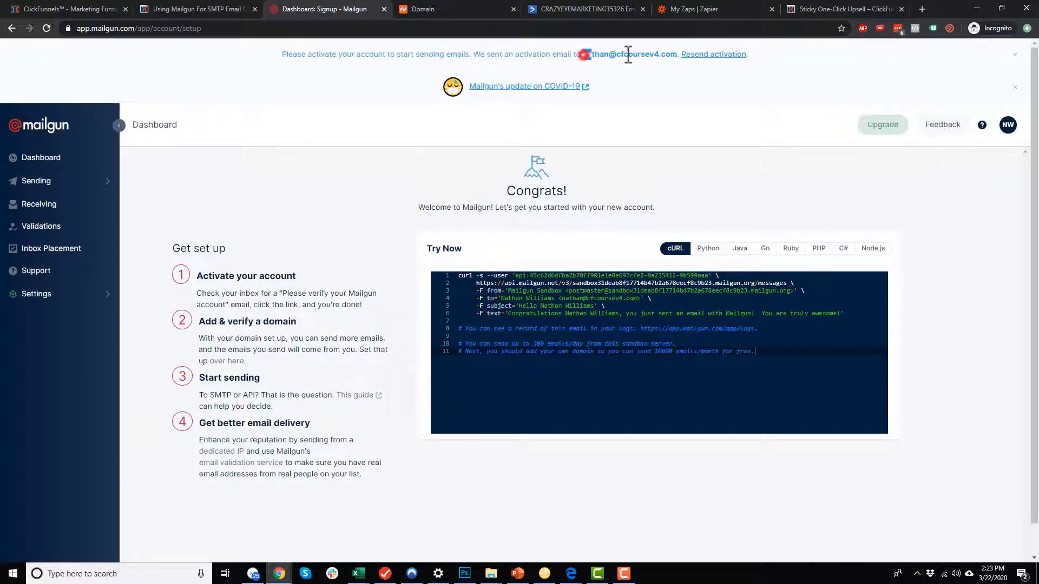
drag(627, 54, 672, 62)
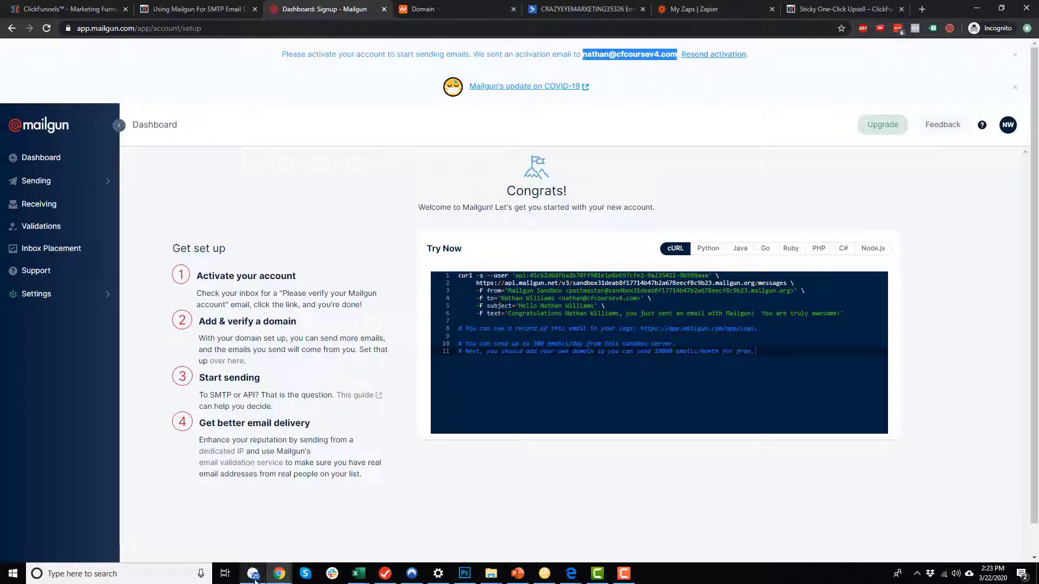
Copy the activation link from Mailgun's verification email in Missive and load it in a new tab.
click(258, 515)
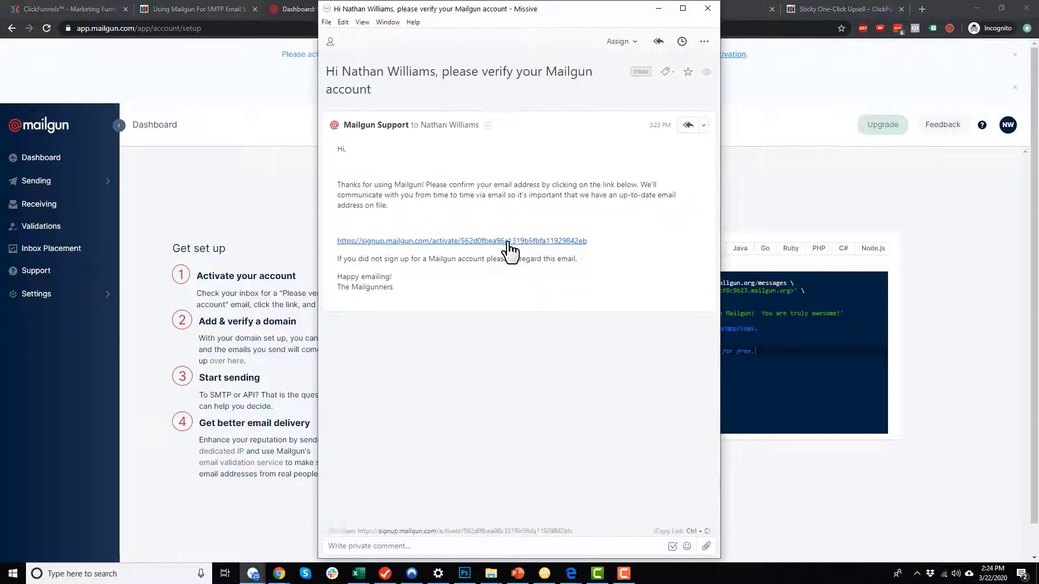
right_click(509, 247)
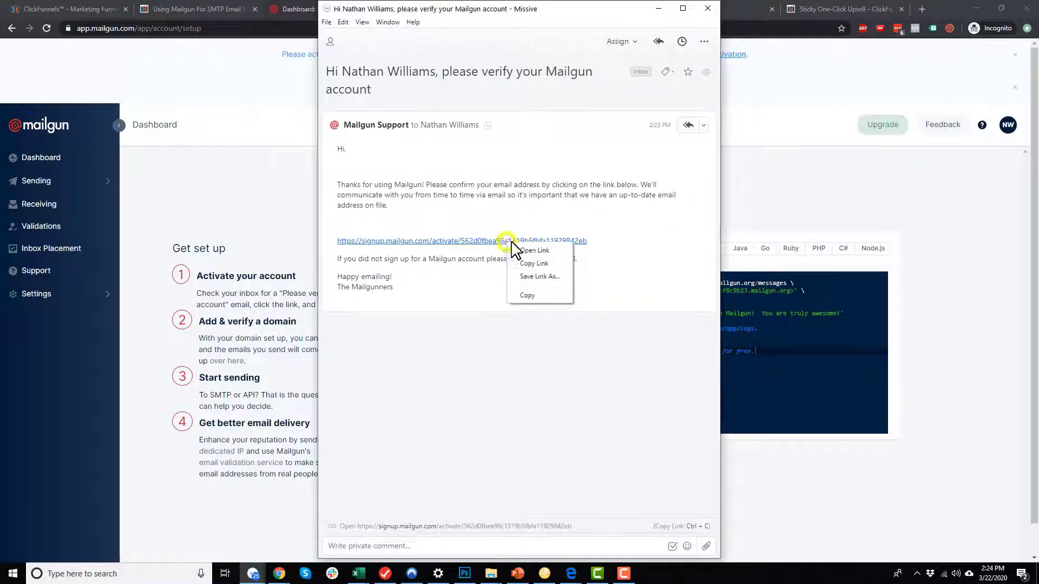
click(540, 264)
click(779, 120)
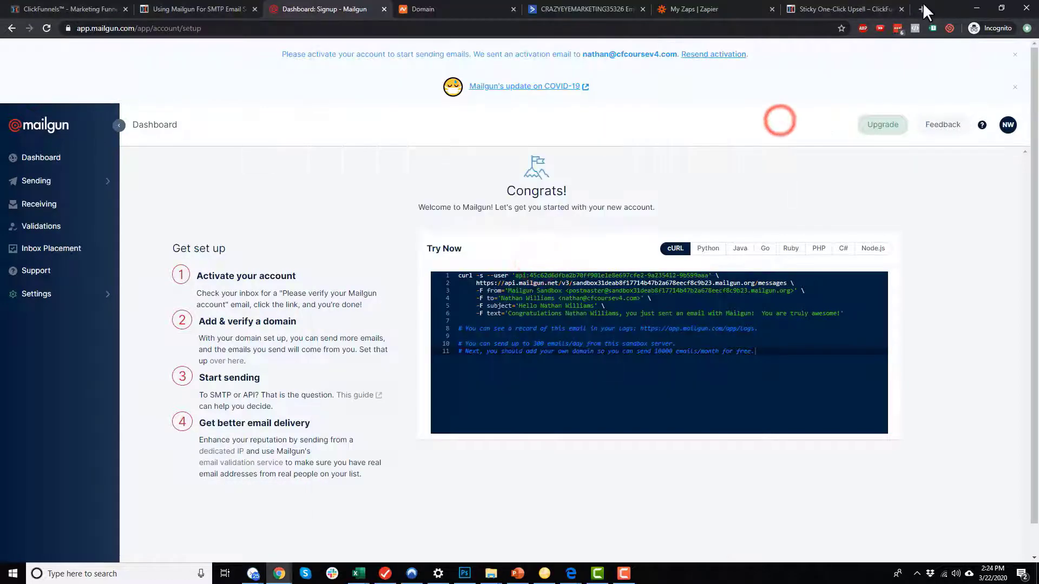
click(922, 9)
click(664, 32)
key(ctrl+v)
key(Return)
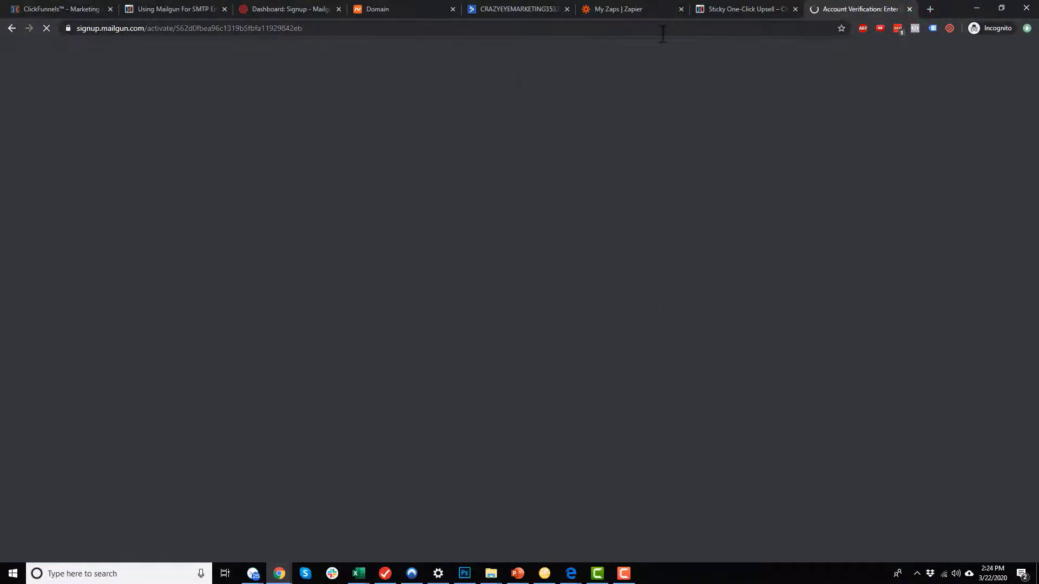
Finish account activation and open the custom sending-domain form, reviewing its subdomain advice.
click(462, 215)
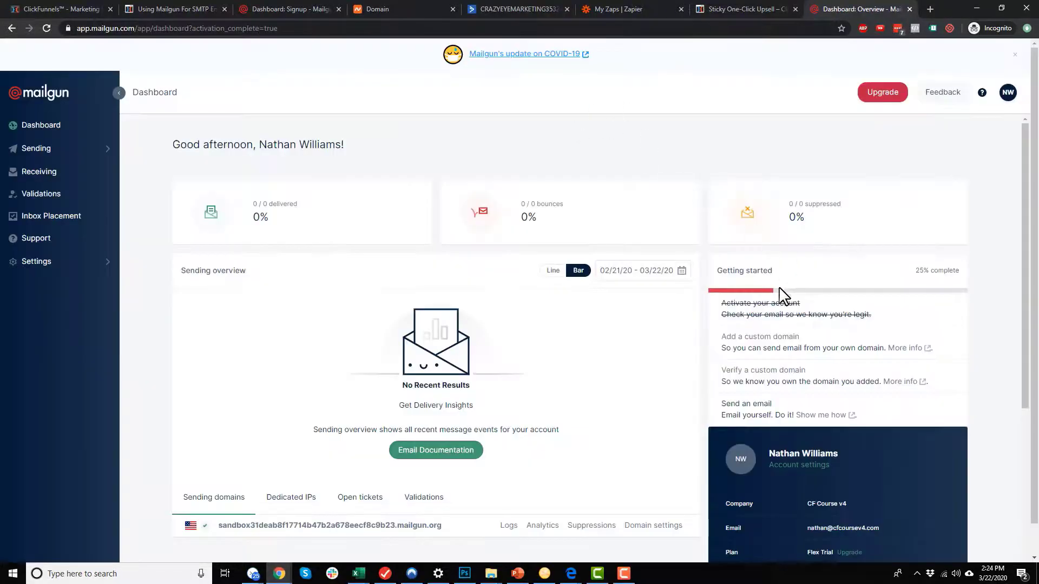
drag(738, 303, 837, 309)
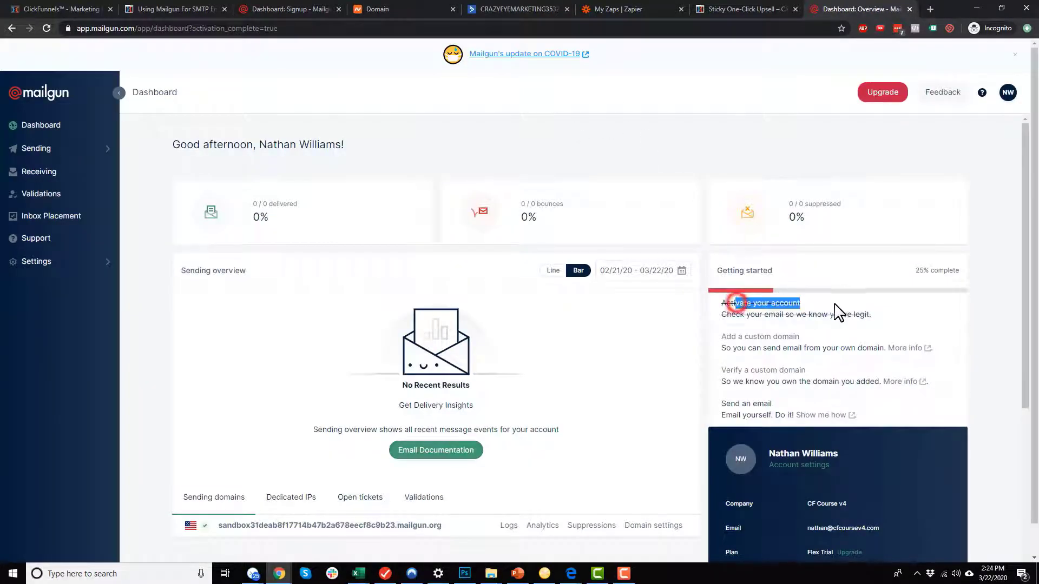
click(763, 337)
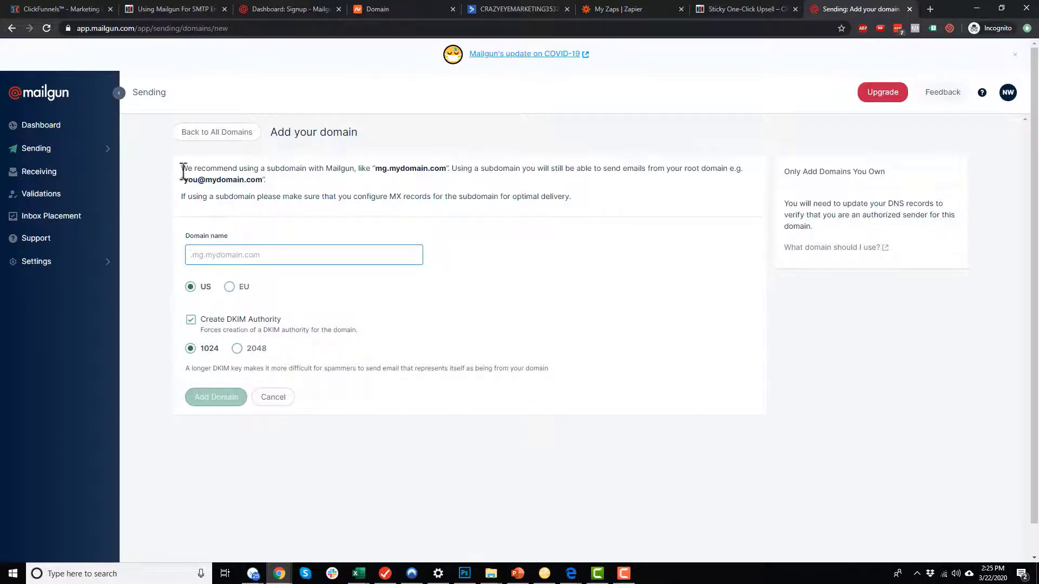
drag(180, 167, 443, 168)
click(270, 166)
click(421, 168)
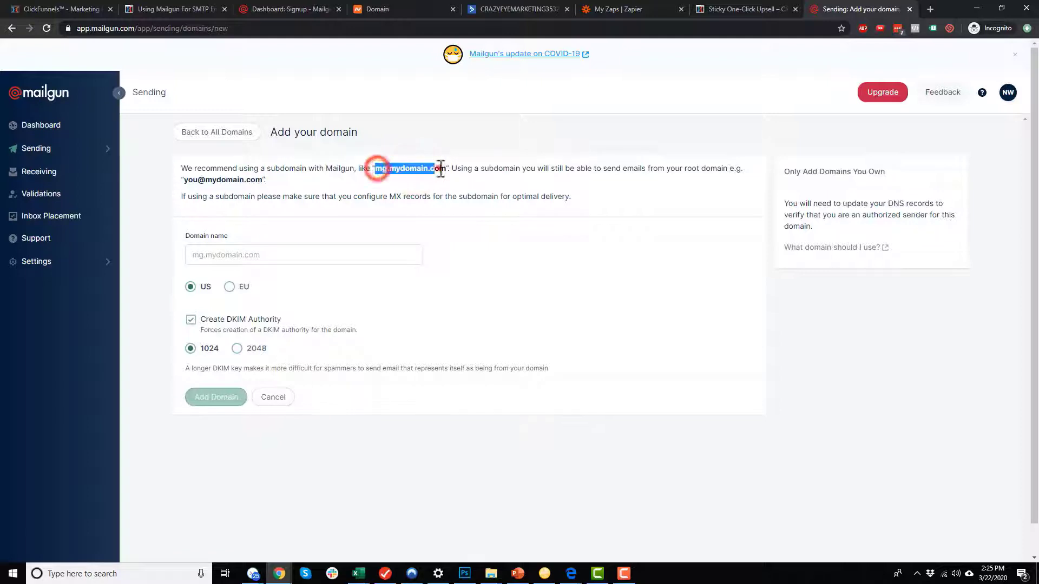
click(439, 168)
drag(510, 168, 621, 169)
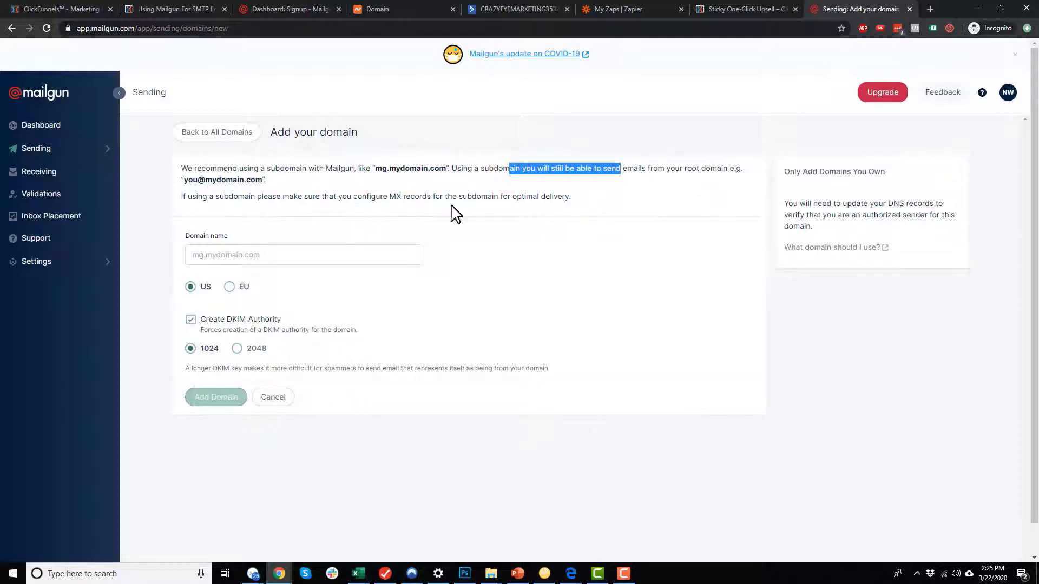
Add mg.cfcoursev4.com as the sending domain with US region and 1024-bit DKIM.
click(370, 248)
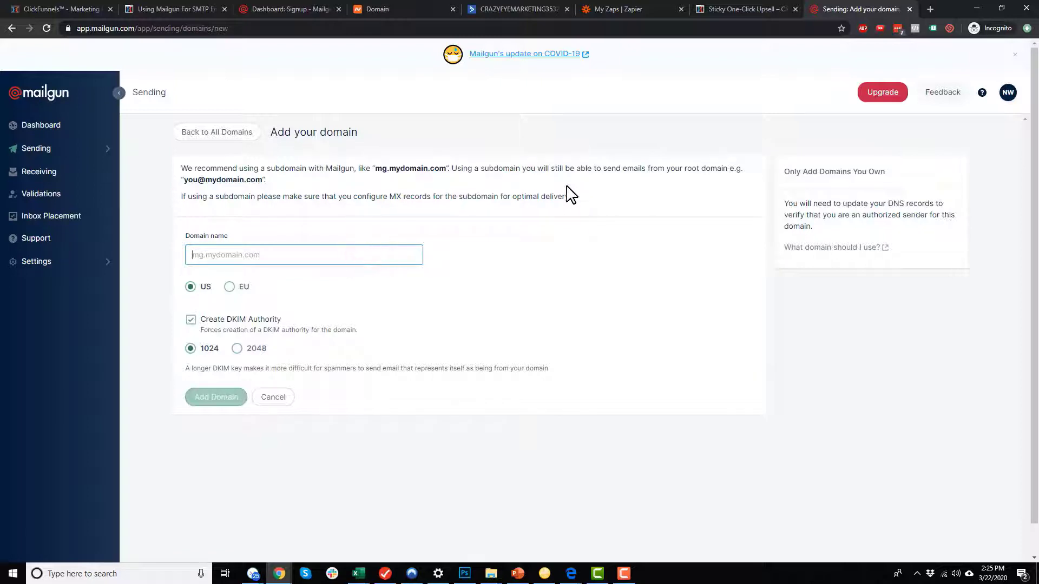
text(mg.f)
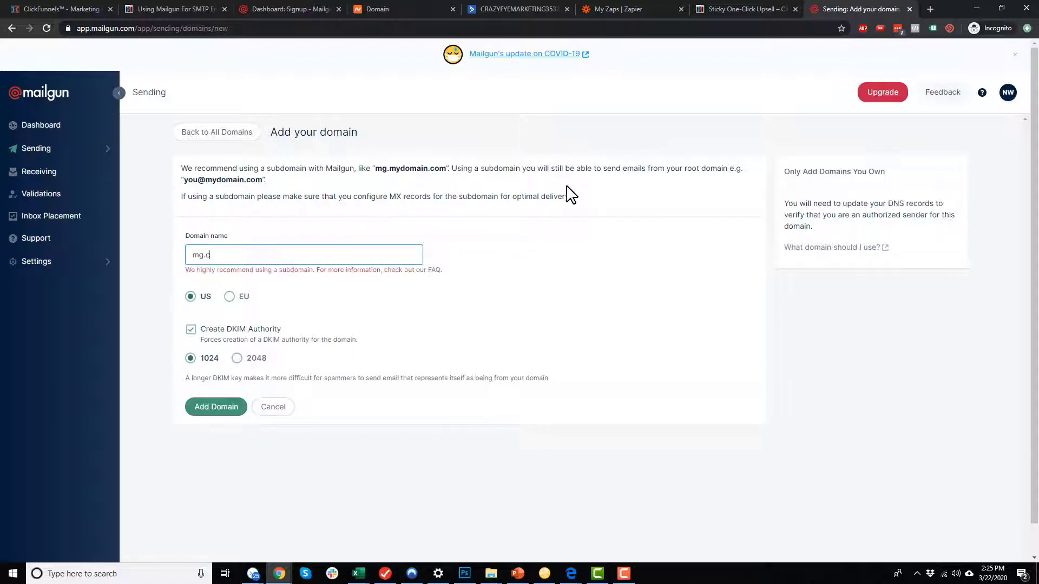
text(fcoursev4.com)
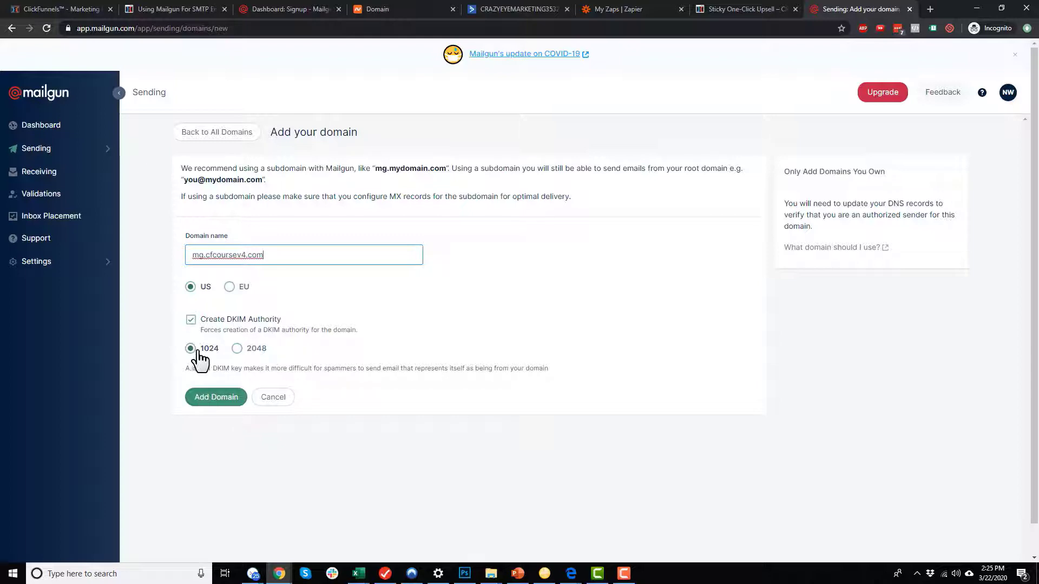
click(218, 400)
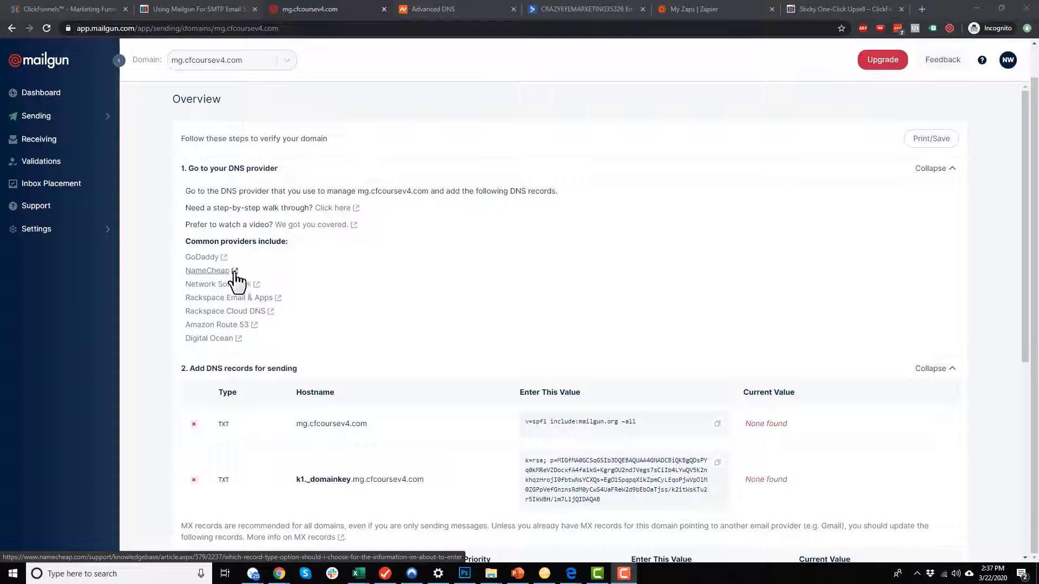
Scroll to the DNS records table and review the SPF TXT record's hostname and value.
scroll(270, 282, down, 2)
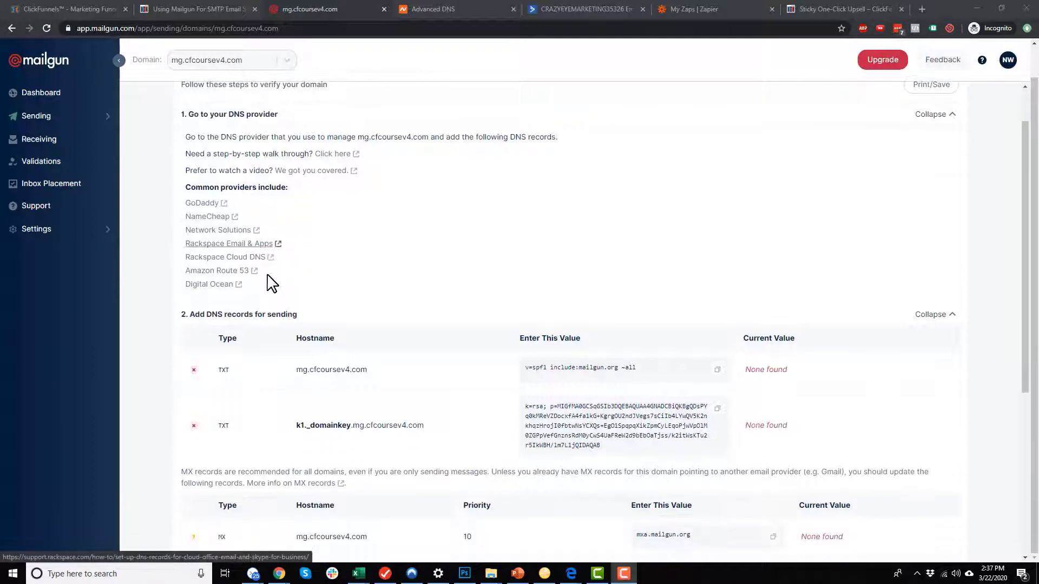
scroll(271, 284, down, 2)
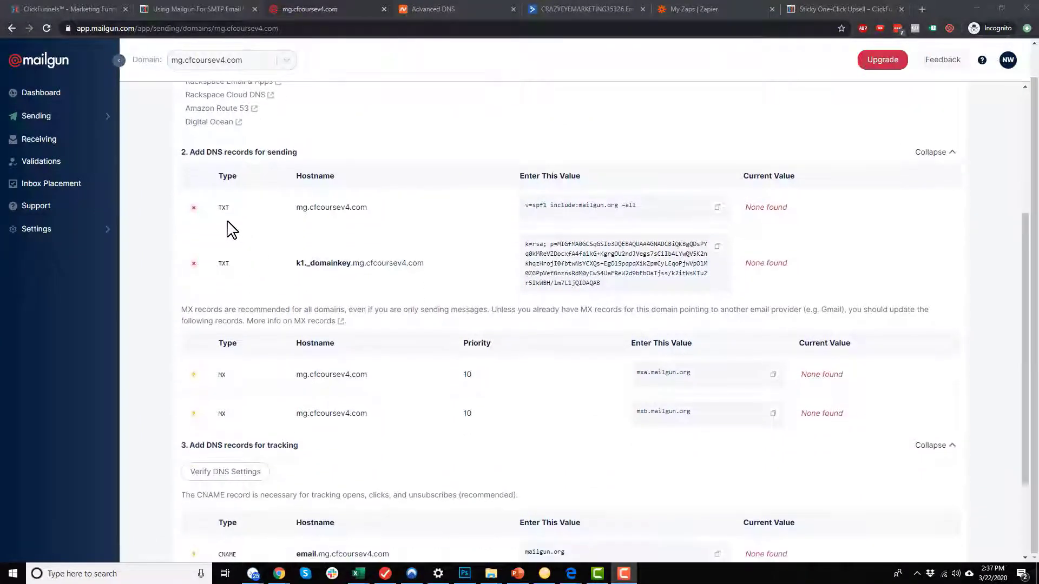
click(312, 211)
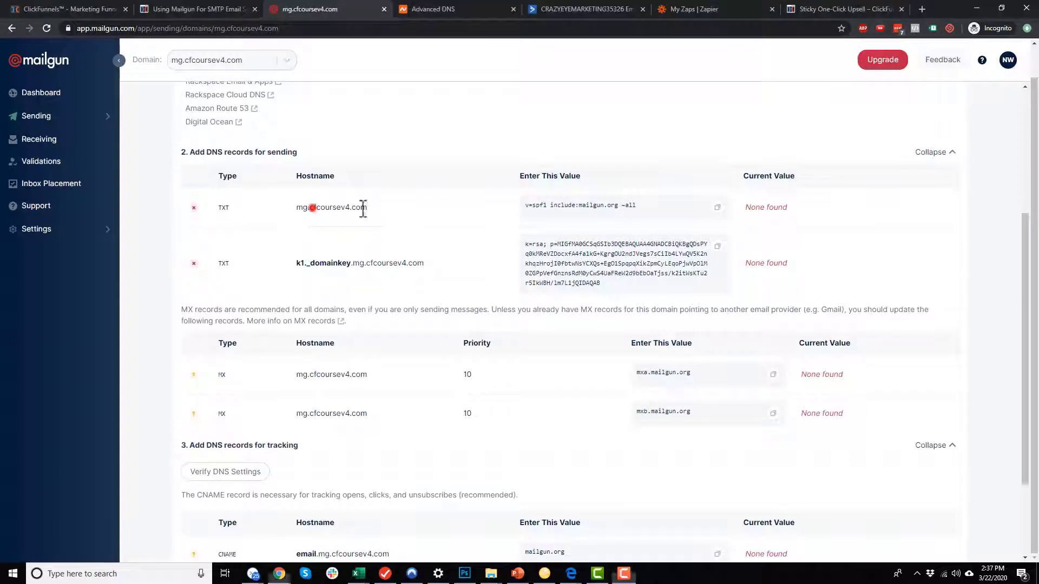
click(384, 207)
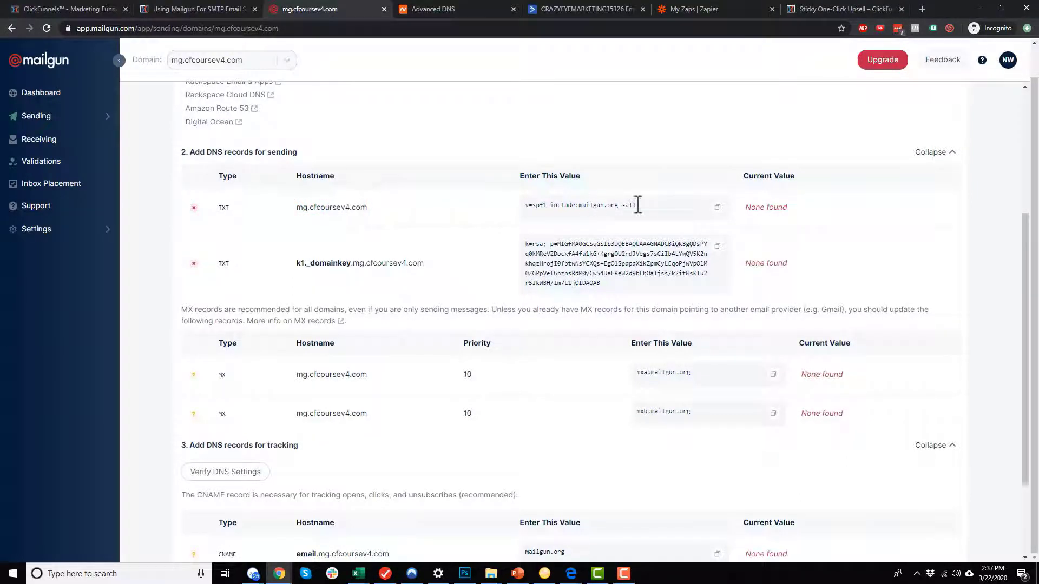
click(659, 205)
Copy Mailgun's SPF value and add a new host record row in Namecheap's Advanced DNS.
click(717, 207)
click(445, 8)
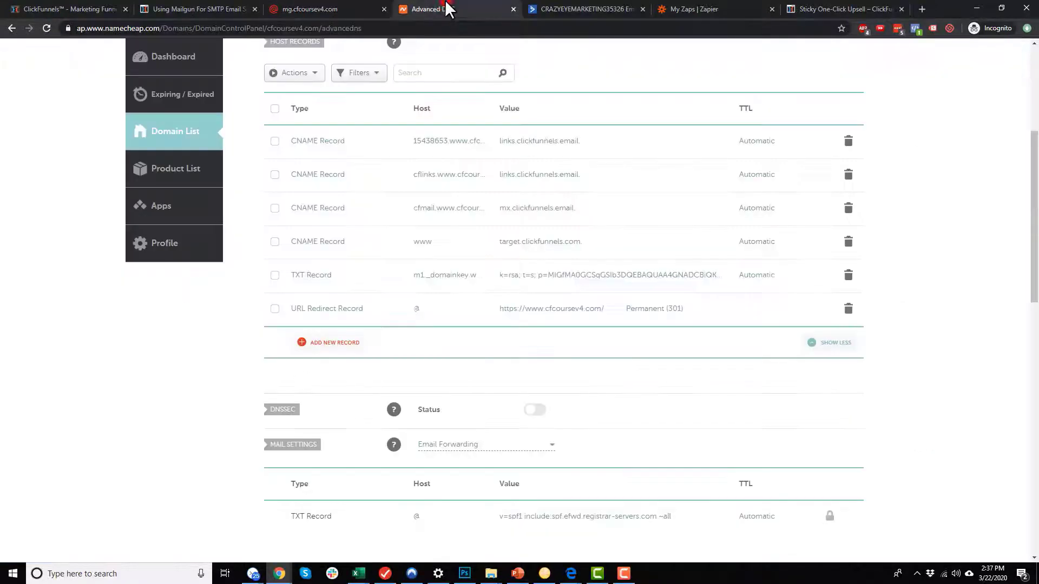
scroll(327, 252, up, 2)
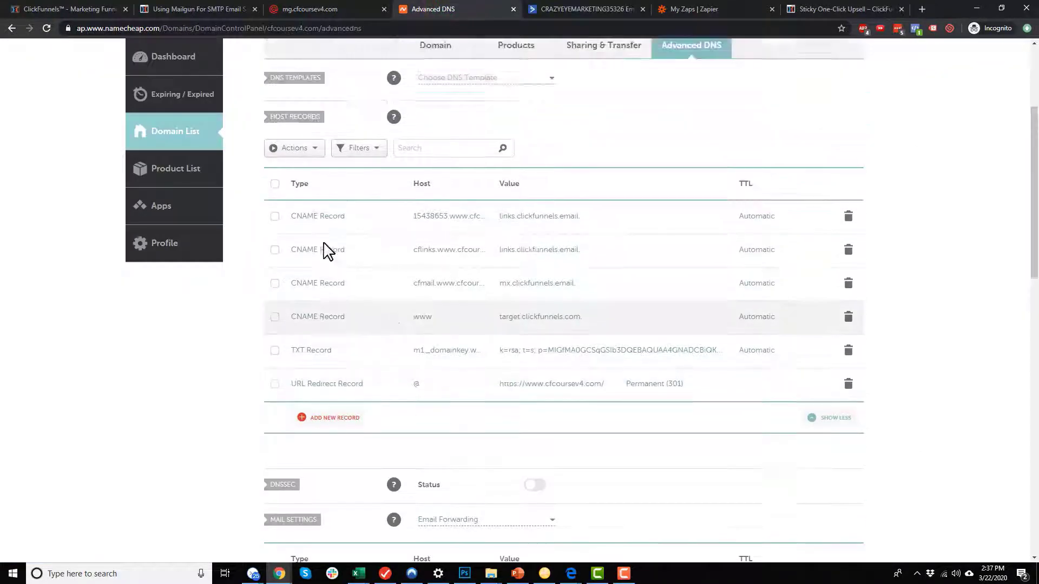
scroll(327, 252, up, 3)
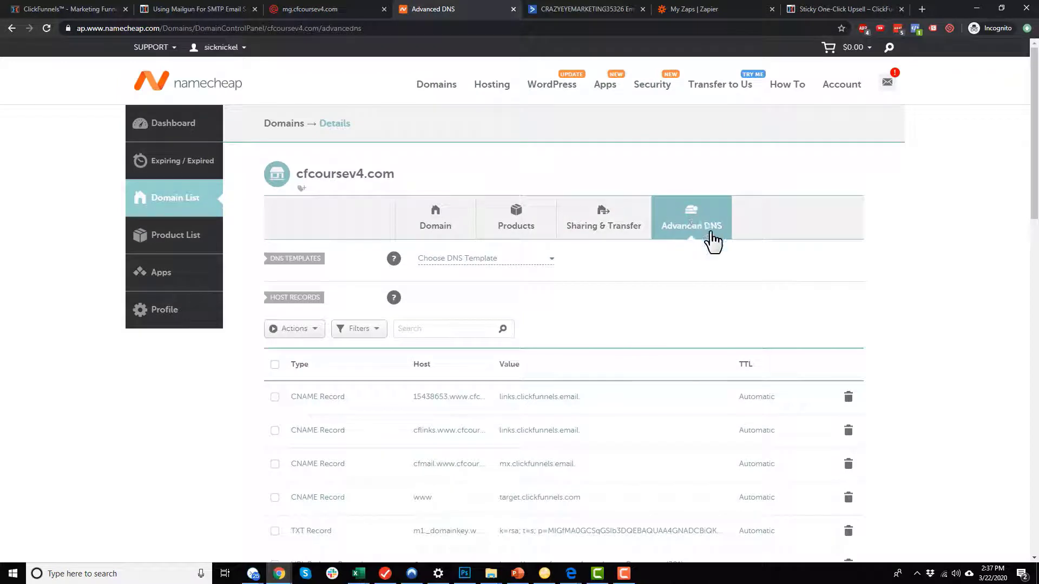
scroll(285, 394, down, 4)
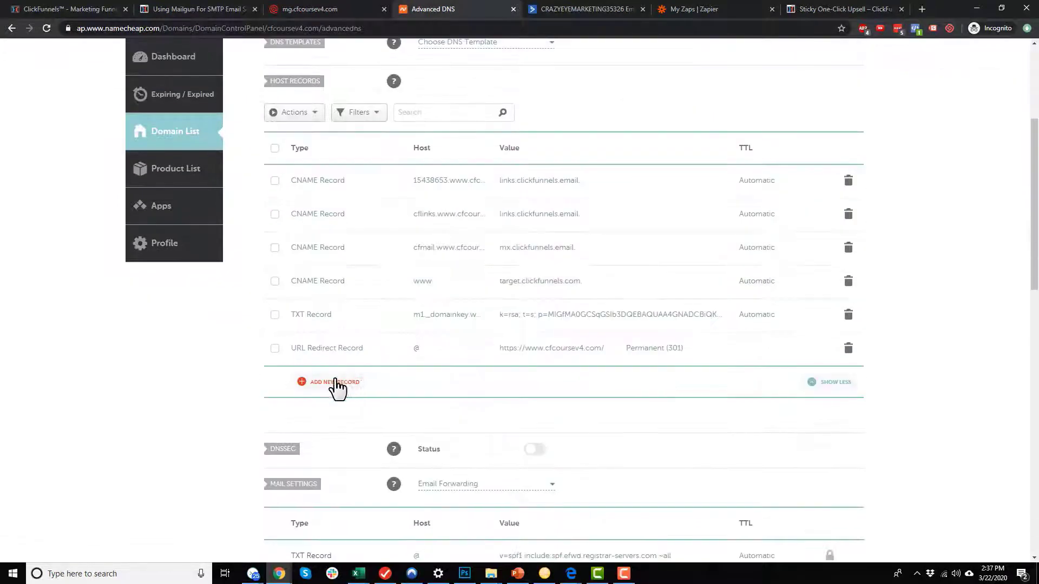
click(335, 382)
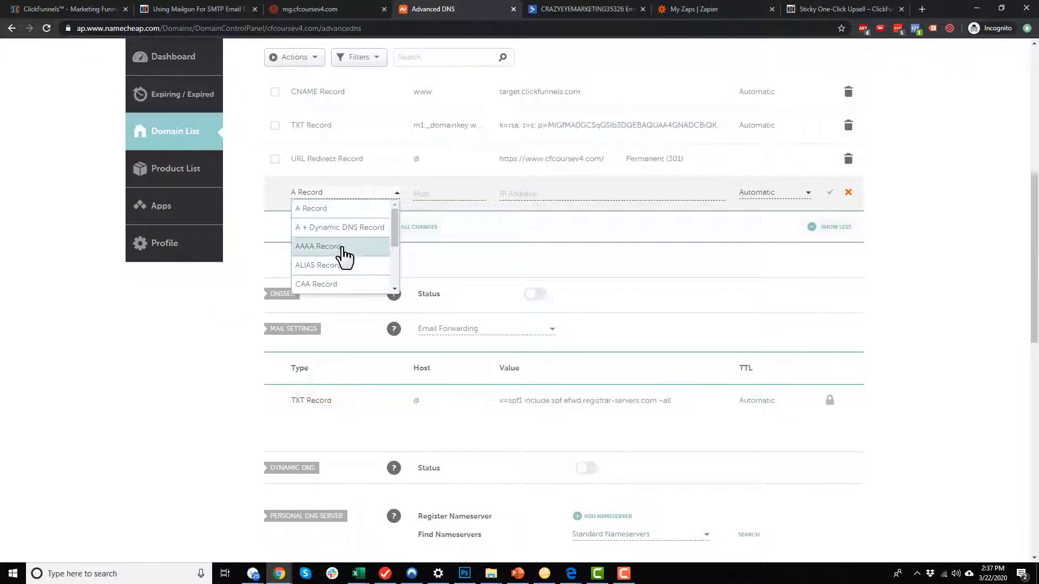
Save it as a TXT record with host mg and value v=spf1 include:mailgun.org ~all.
scroll(344, 257, down, 3)
click(333, 212)
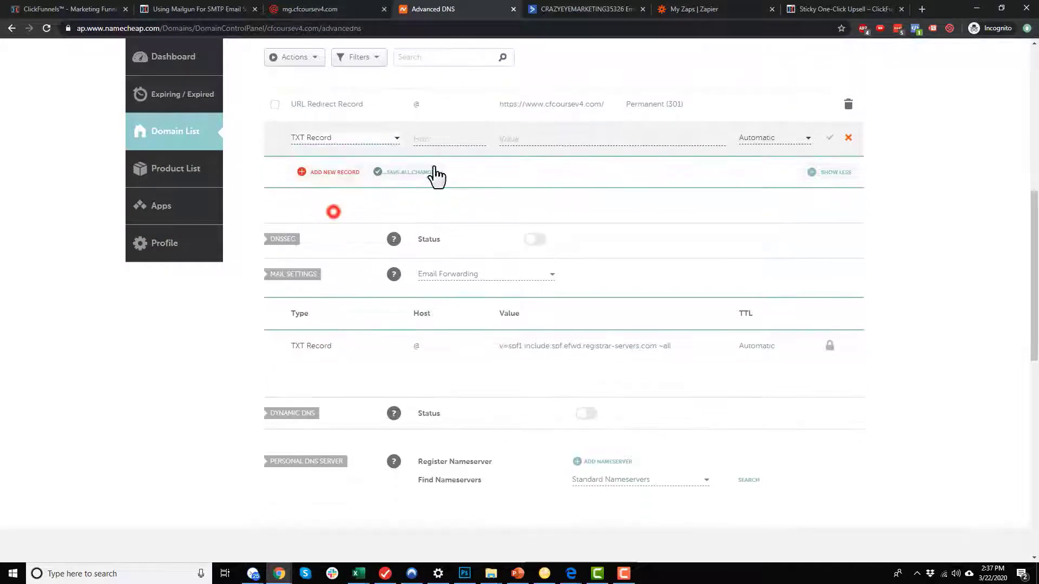
click(447, 142)
text(mg)
key(Tab)
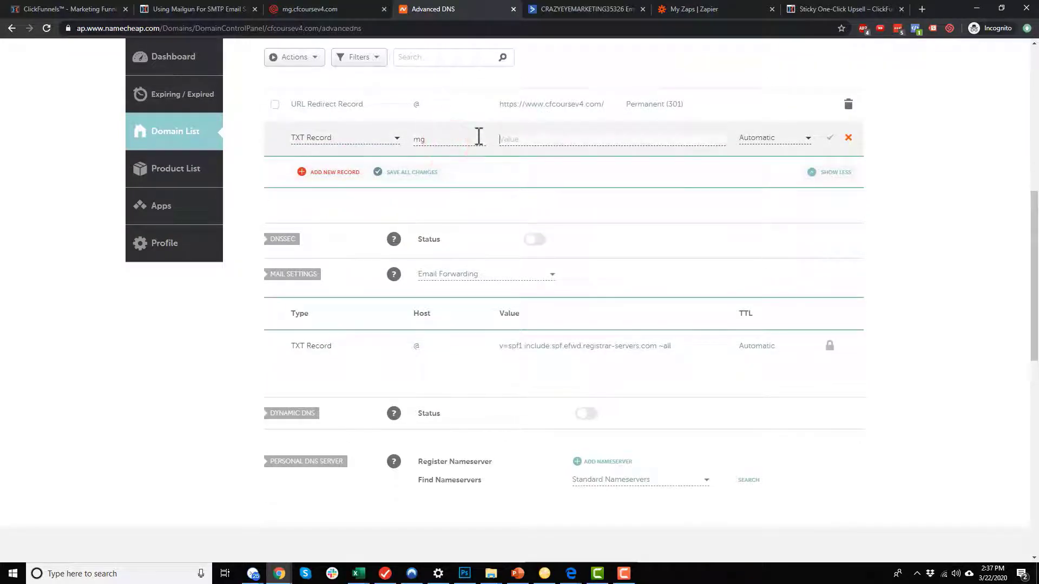
key(ctrl+v)
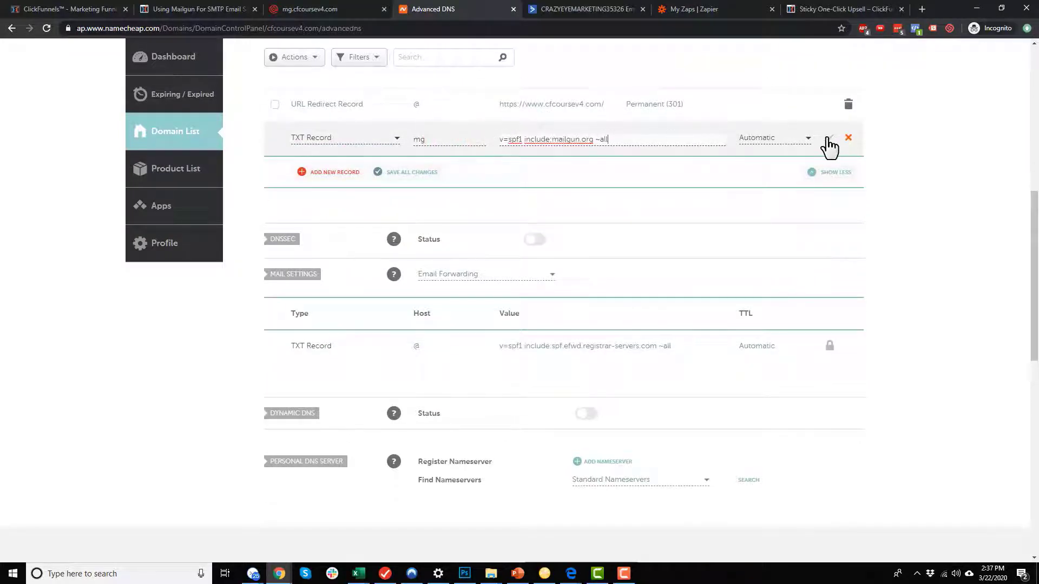
click(829, 139)
click(303, 9)
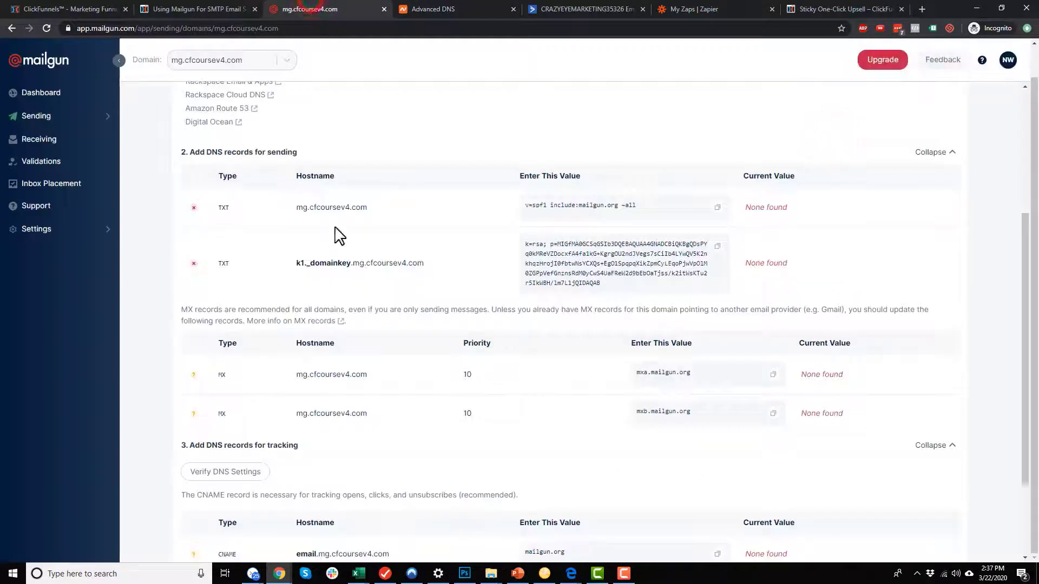
Copy the DKIM hostname part k1._domainkey.mg from Mailgun and return to Namecheap's DNS records.
double_click(309, 210)
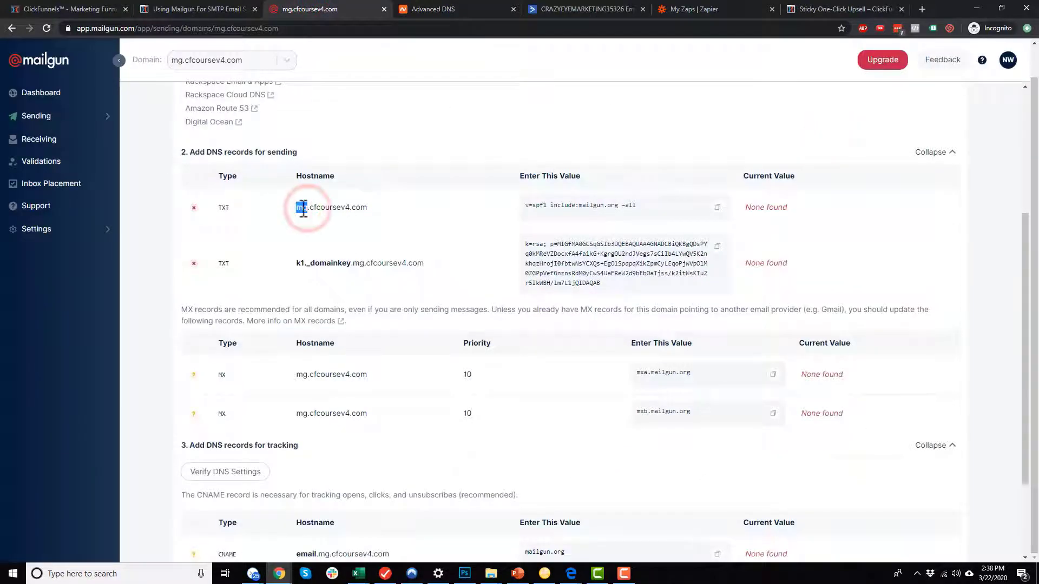
drag(309, 210, 369, 209)
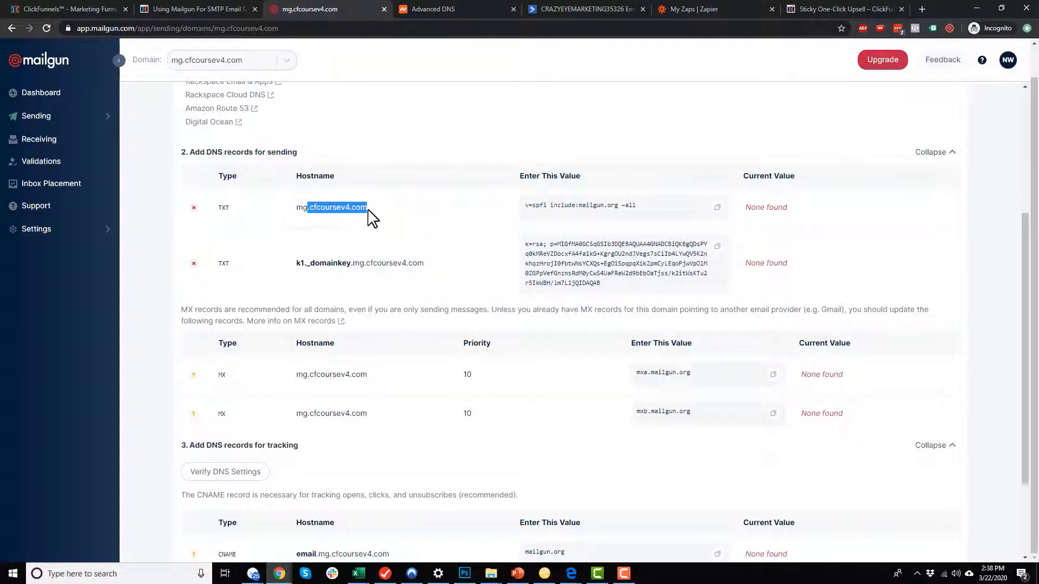
click(340, 209)
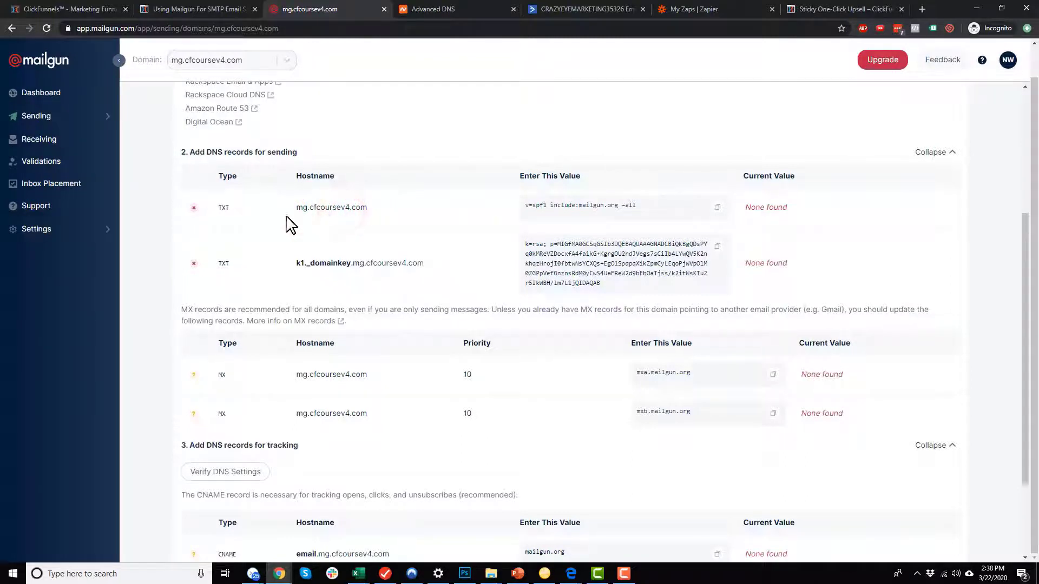
click(301, 212)
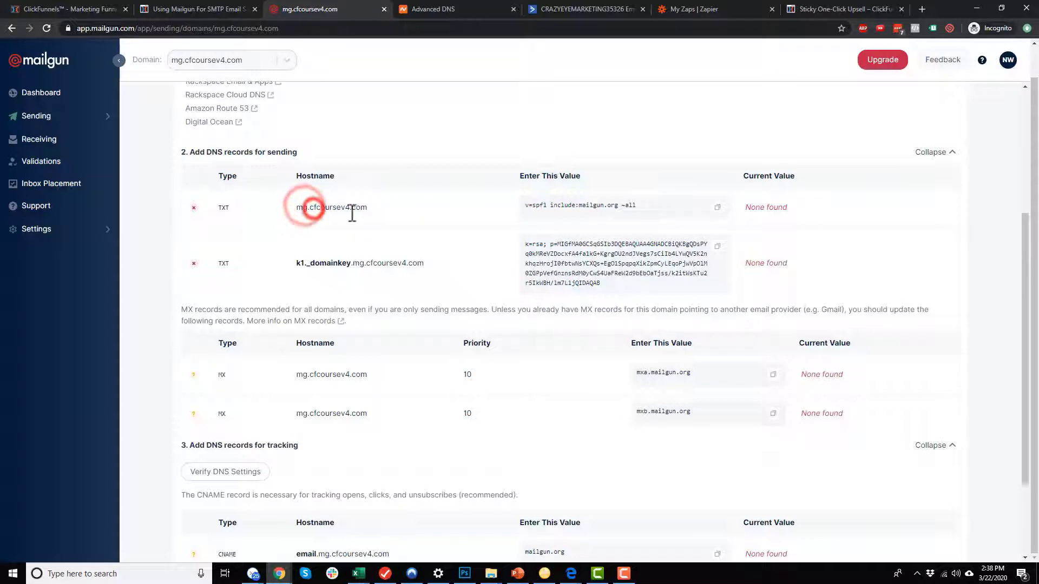
scroll(372, 230, down, 1)
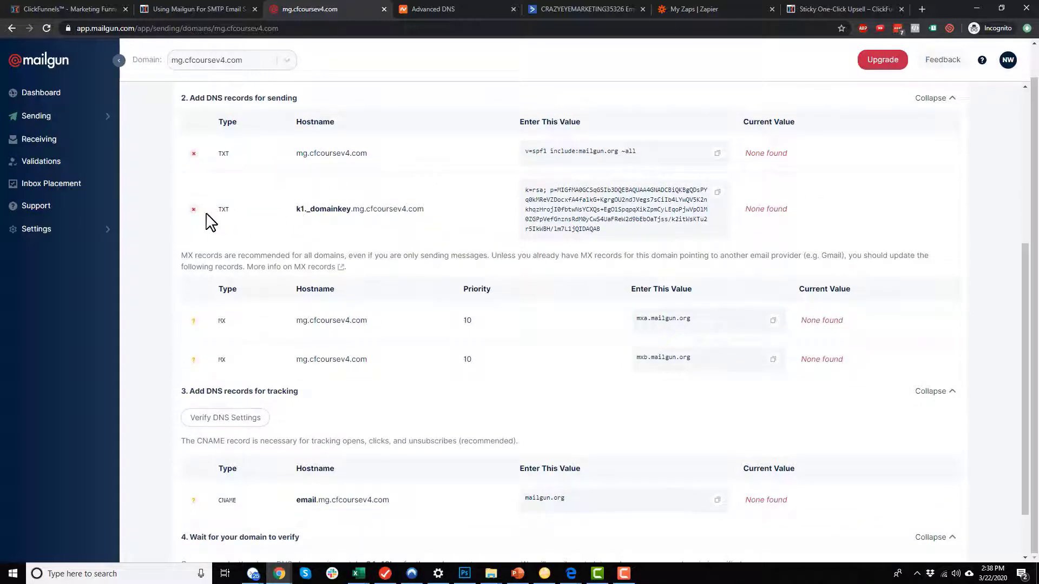
click(219, 210)
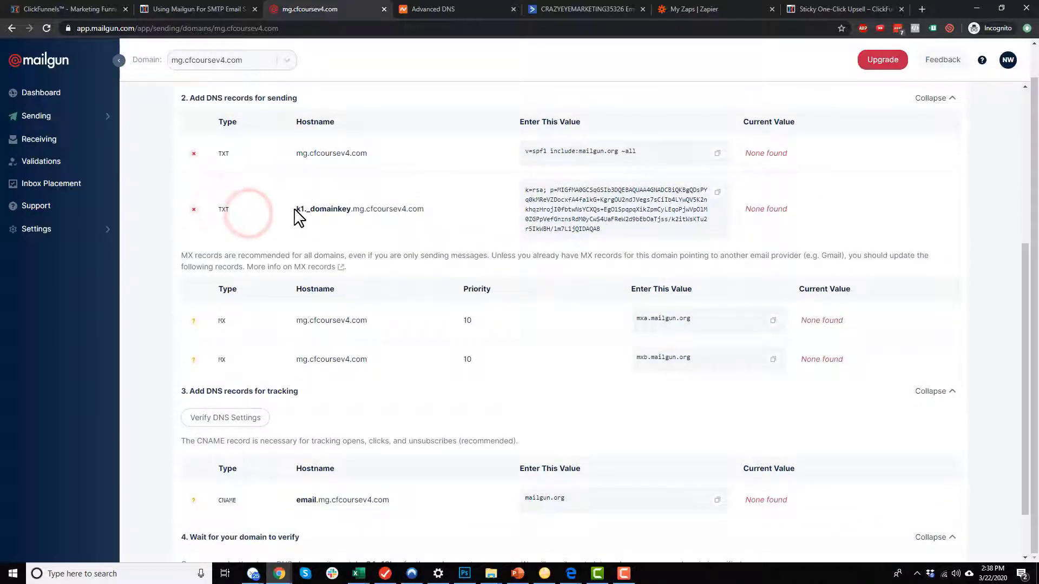
drag(295, 209, 357, 212)
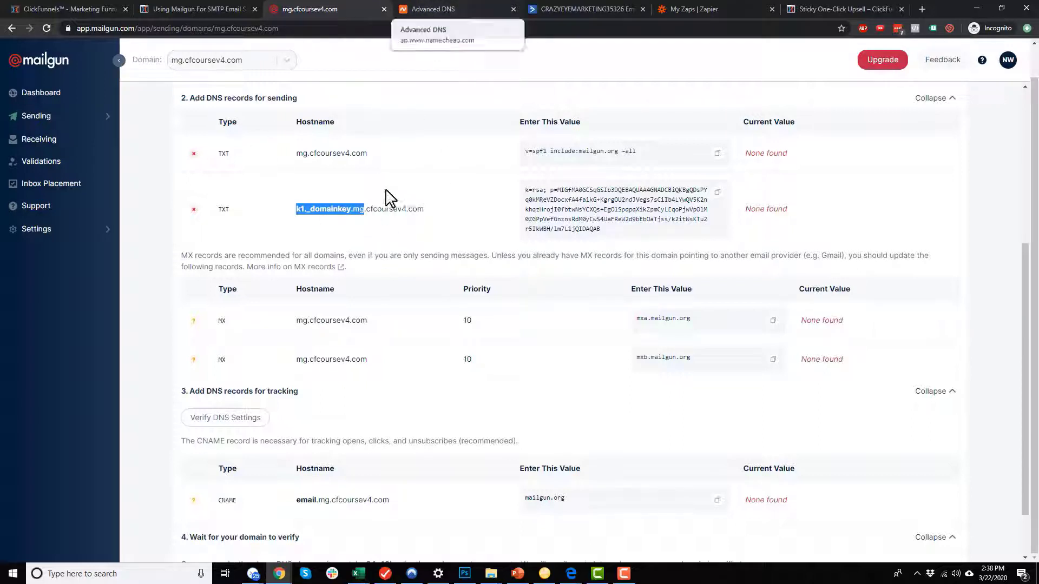
click(443, 8)
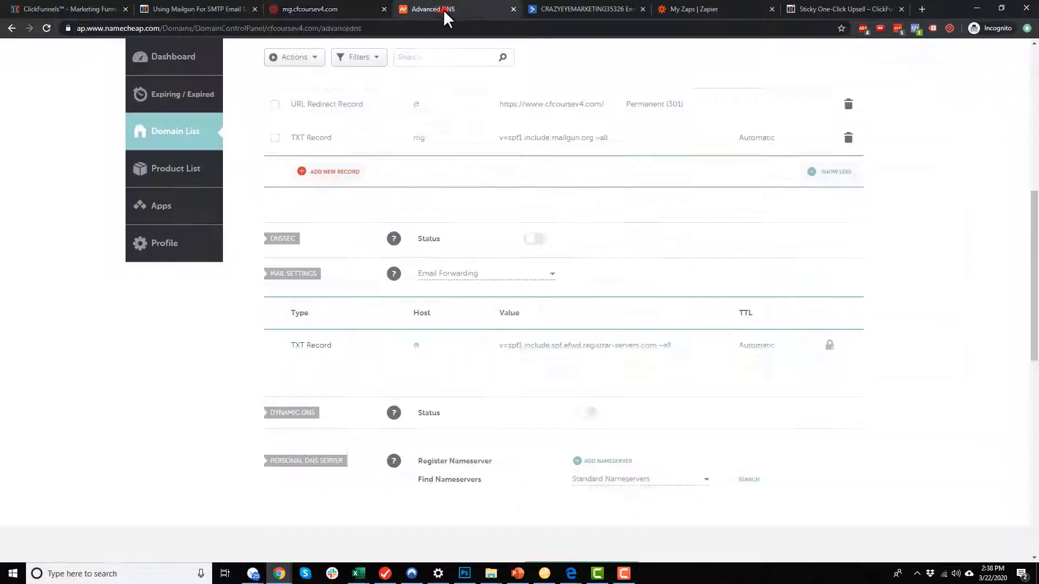
Add a new TXT record in Namecheap with host k1._domainkey.mg.
scroll(368, 249, up, 1)
click(334, 225)
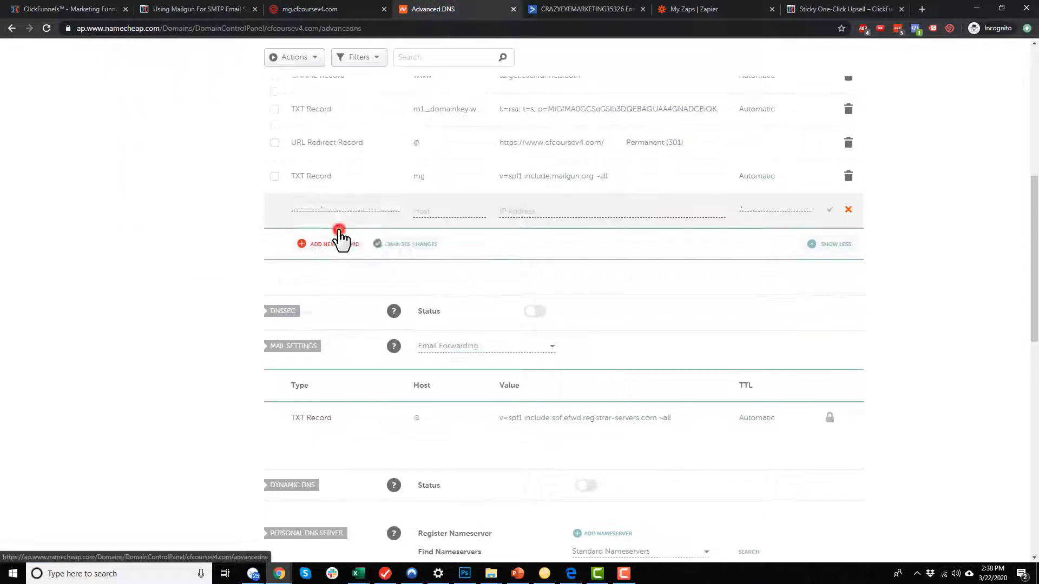
scroll(343, 298, down, 2)
scroll(339, 287, down, 1)
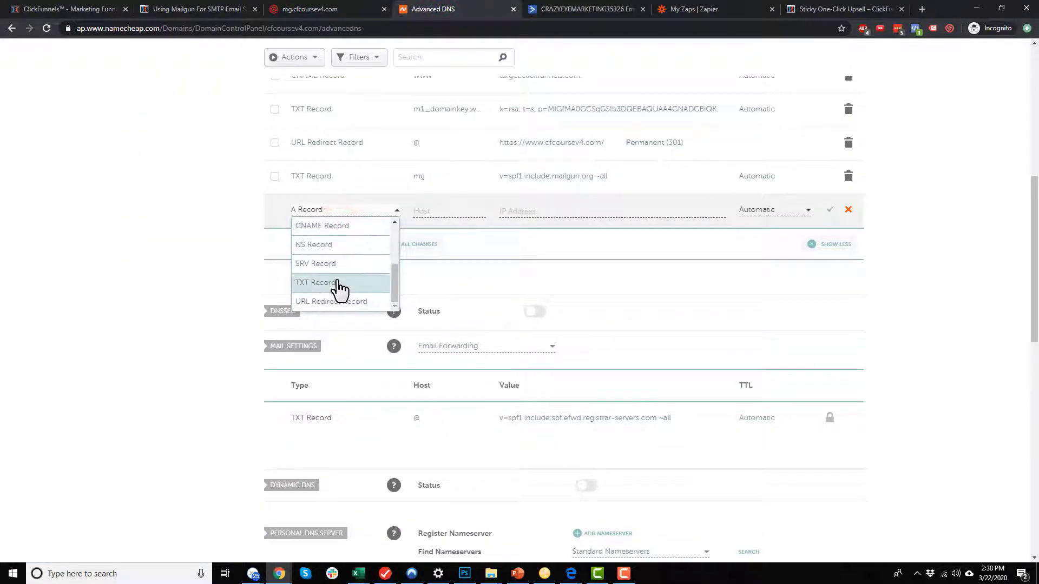
click(336, 287)
click(456, 212)
key(ctrl+v)
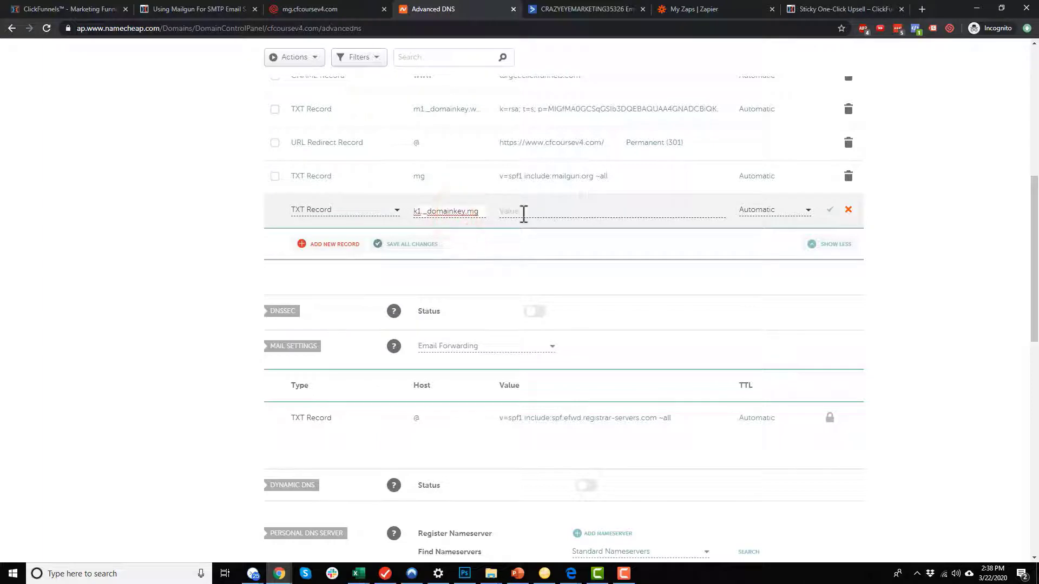
click(551, 211)
Paste Mailgun's k=rsa DKIM key as the record's value and save it.
click(329, 8)
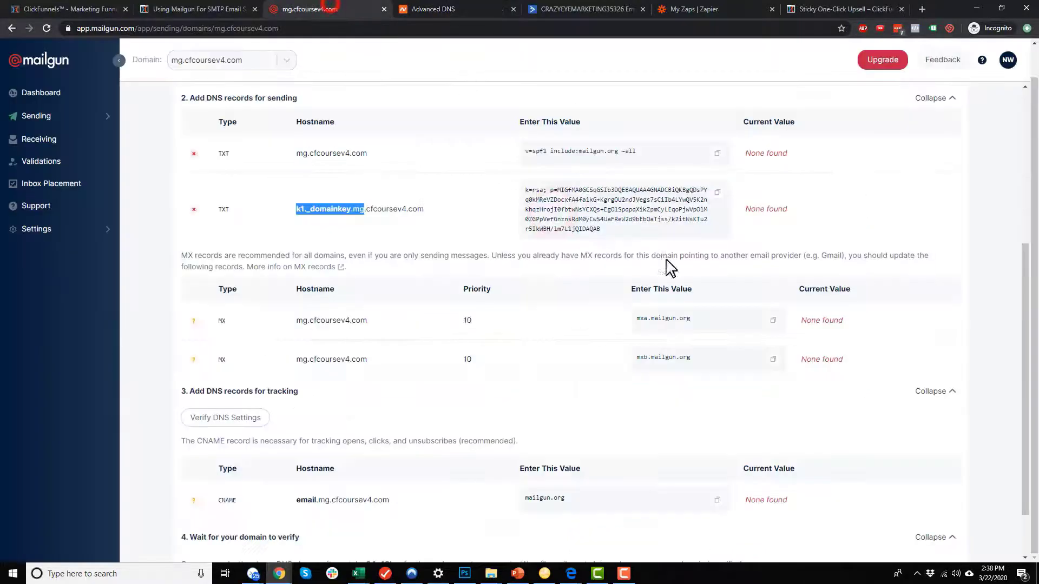
click(717, 193)
click(476, 10)
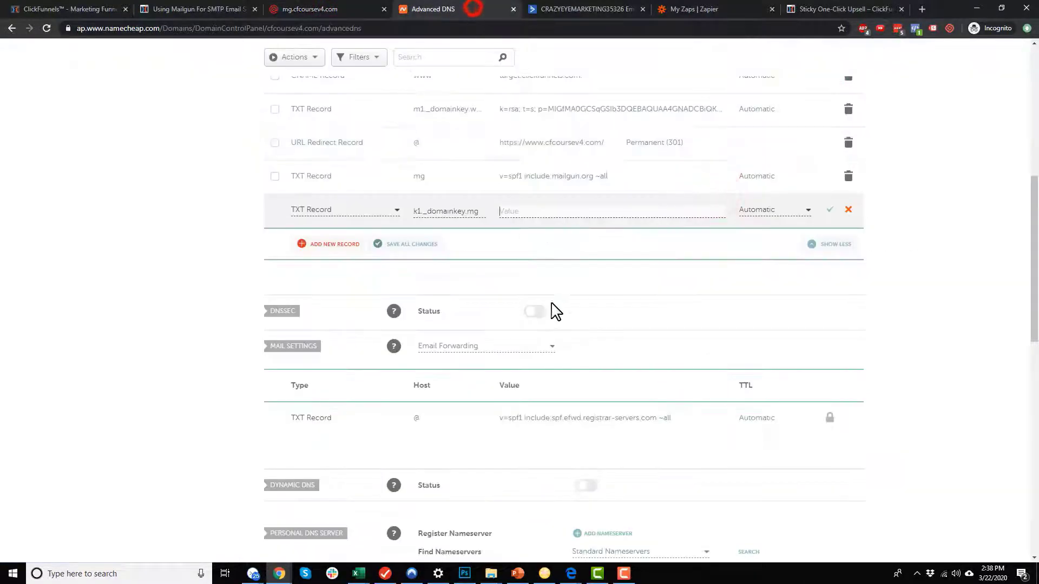
key(ctrl+v)
click(829, 209)
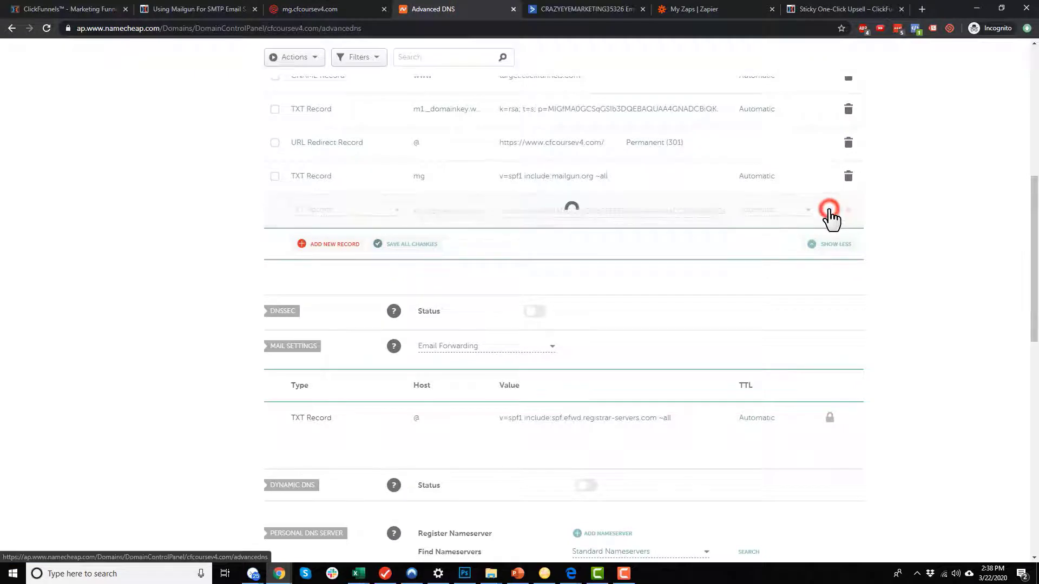
click(303, 9)
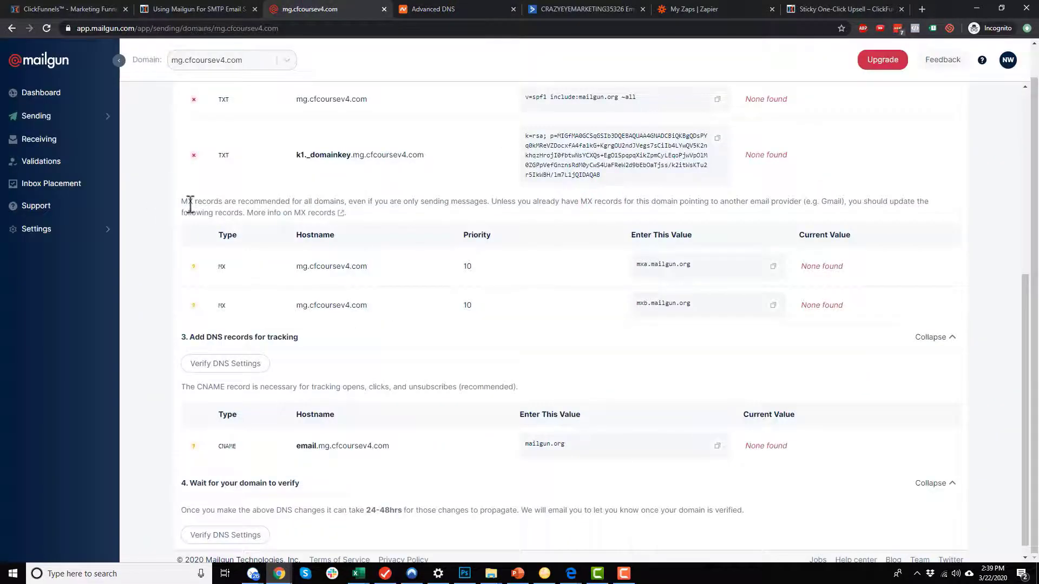
drag(184, 204, 462, 204)
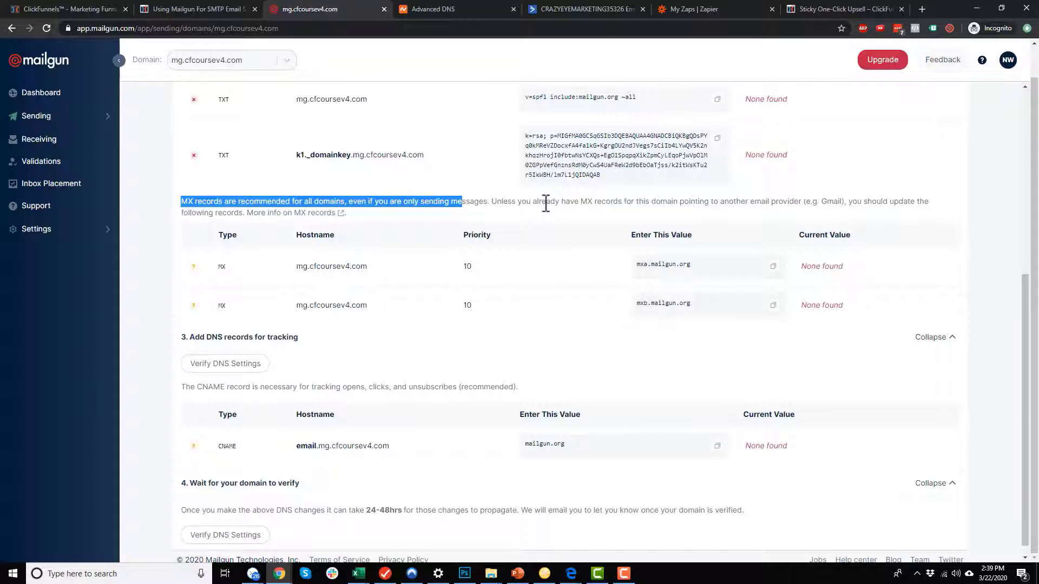
triple_click(371, 214)
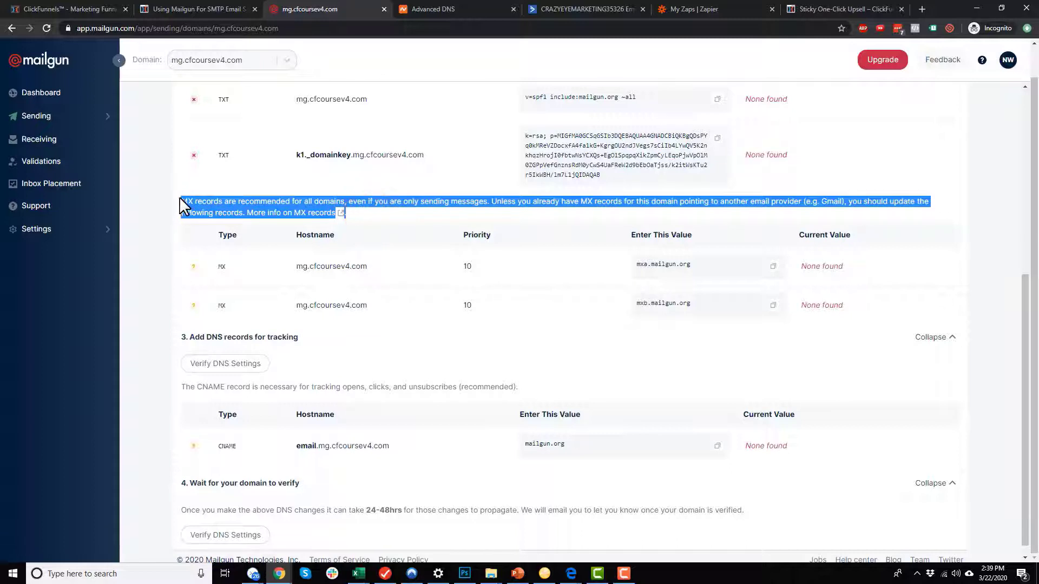
click(455, 8)
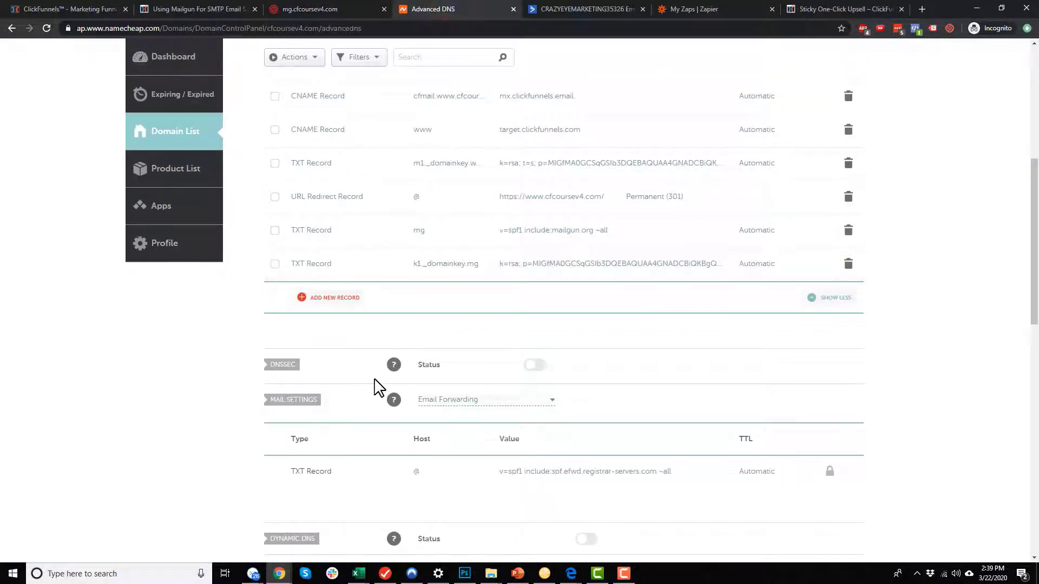
scroll(351, 389, down, 3)
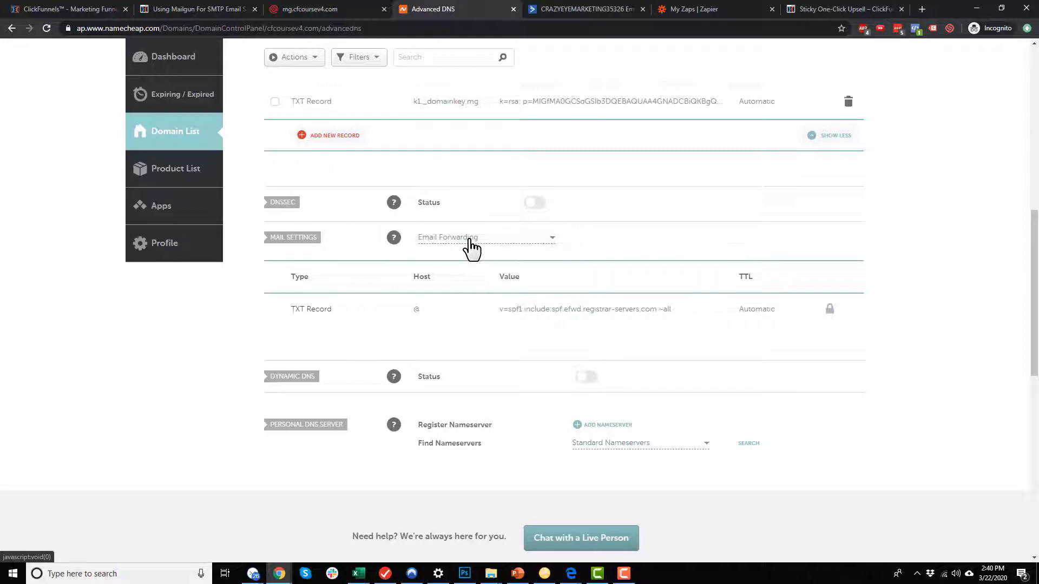
click(482, 238)
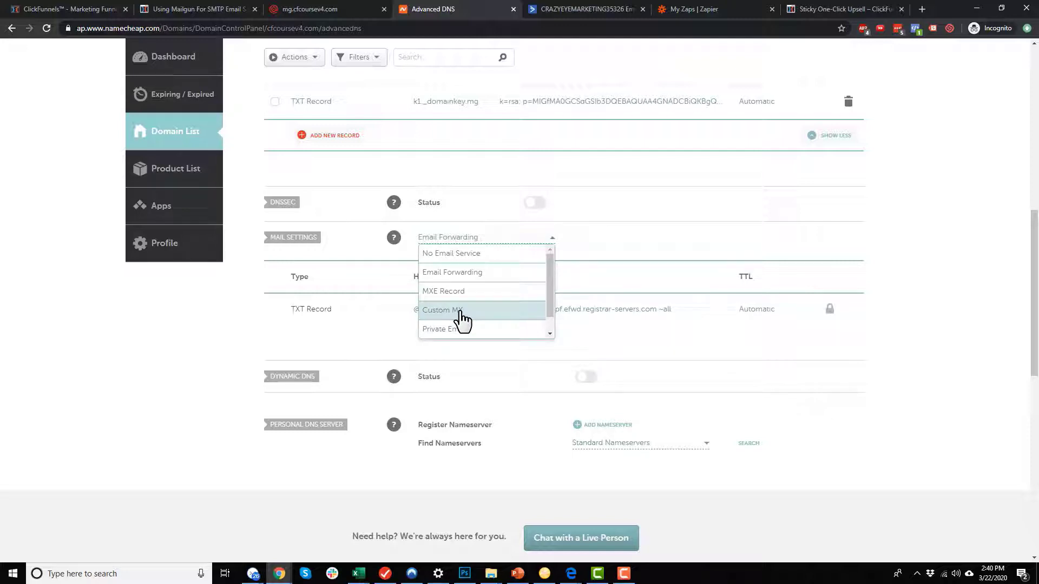
click(935, 239)
click(310, 9)
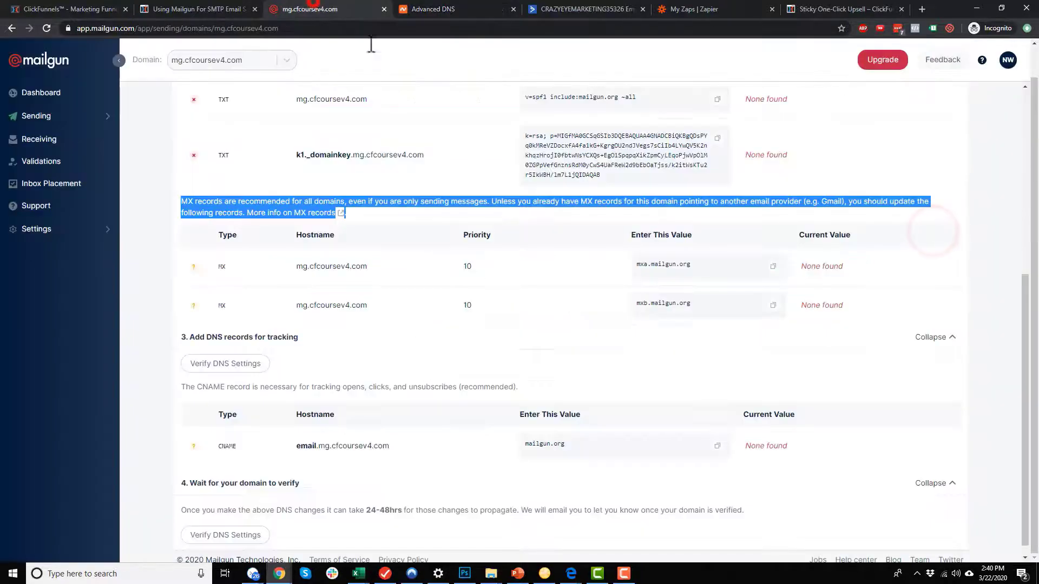
click(397, 242)
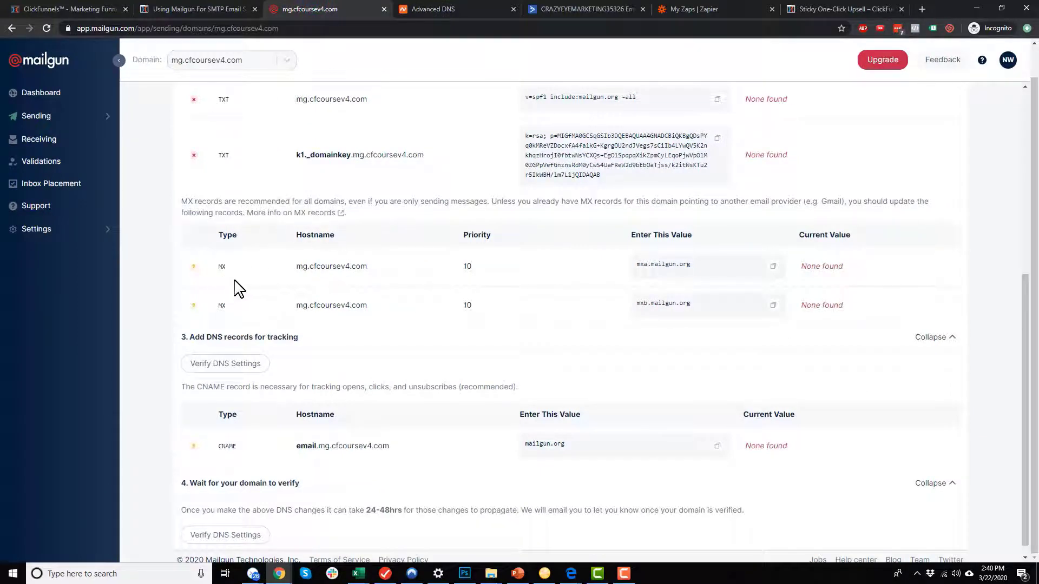
scroll(238, 288, down, 1)
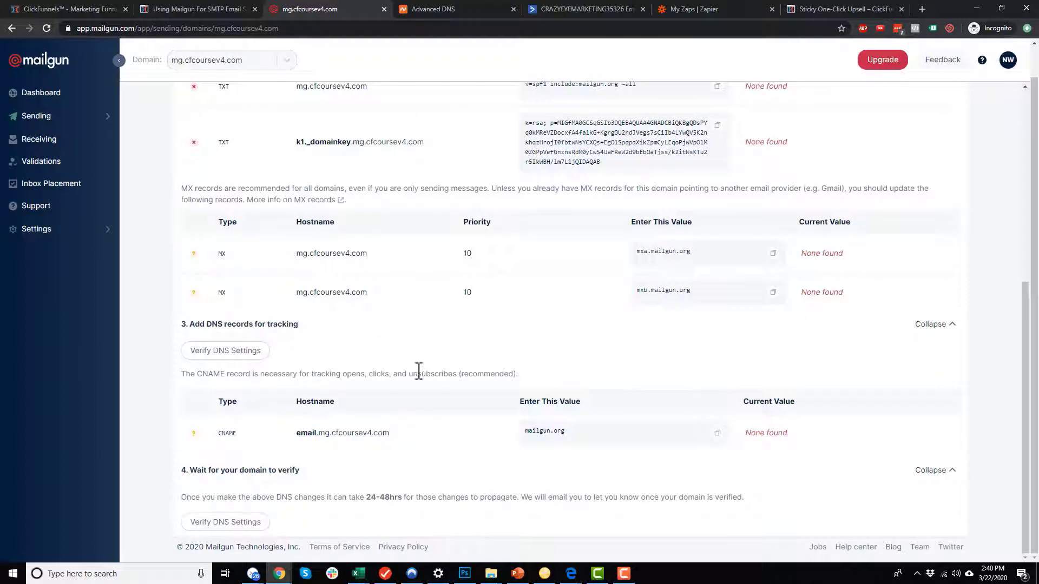
scroll(233, 454, up, 1)
scroll(237, 476, down, 1)
drag(298, 433, 329, 433)
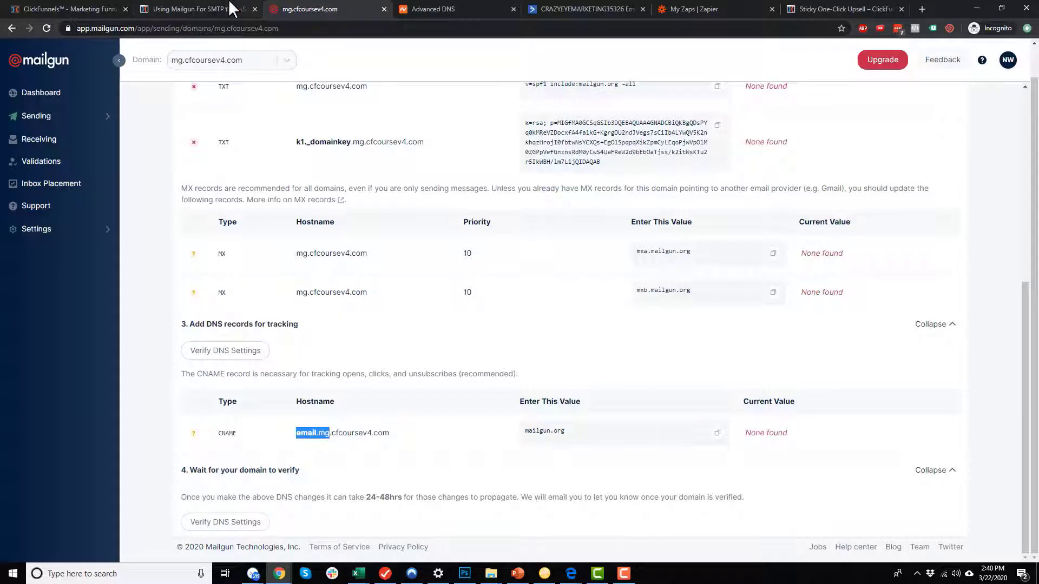
Add a new CNAME record in Namecheap with host email.mg.
click(471, 8)
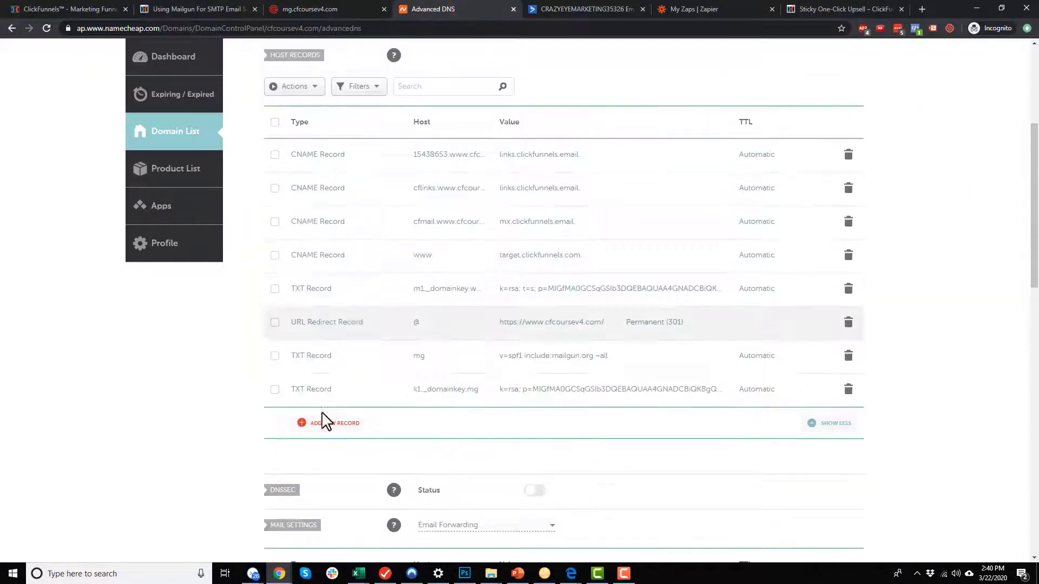
click(324, 424)
scroll(342, 258, down, 2)
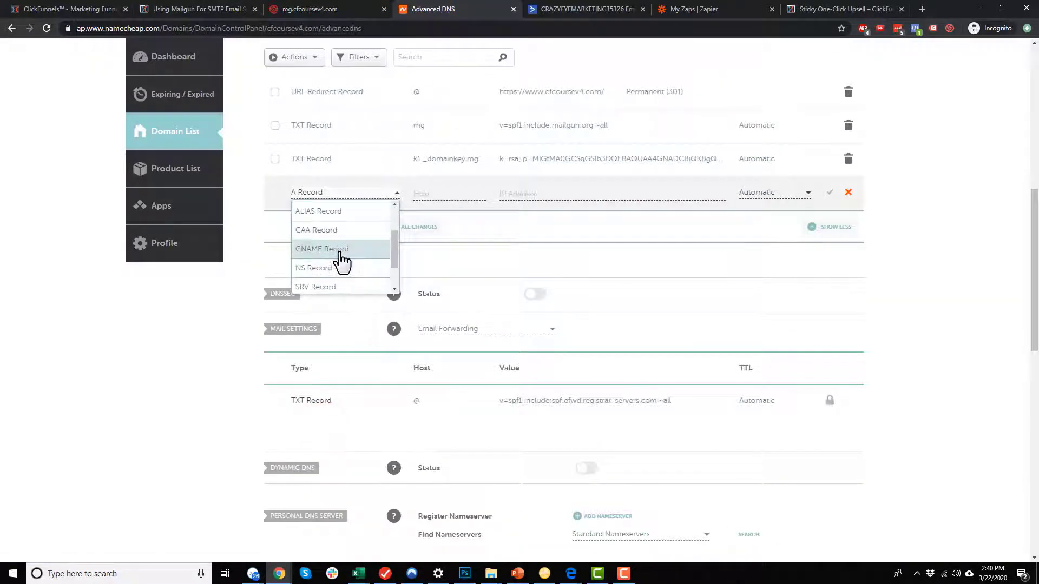
click(341, 250)
click(455, 194)
key(ctrl+v)
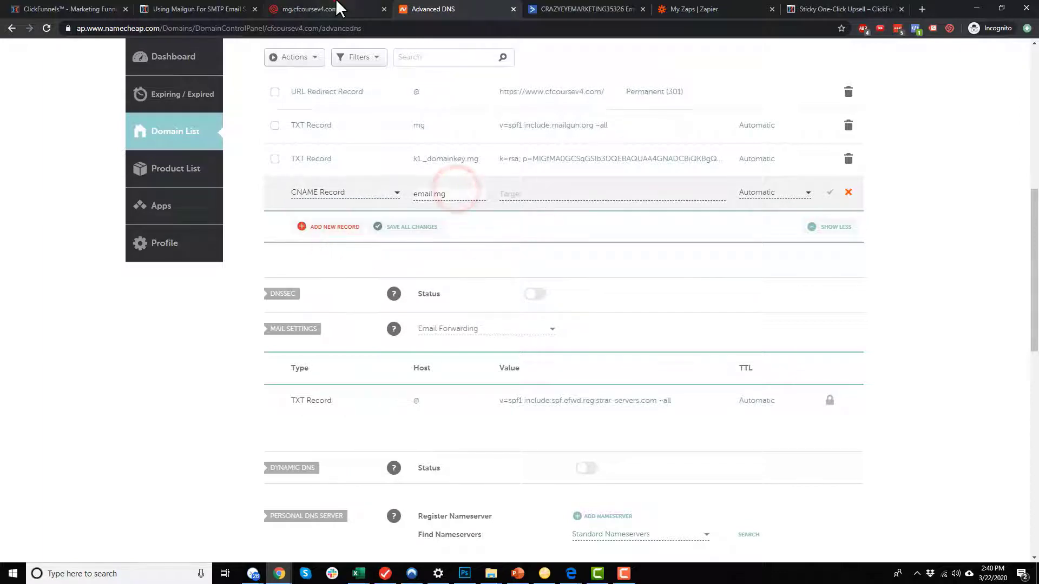
Set the CNAME target to mailgun.org, copied from Mailgun, and save the record.
click(338, 8)
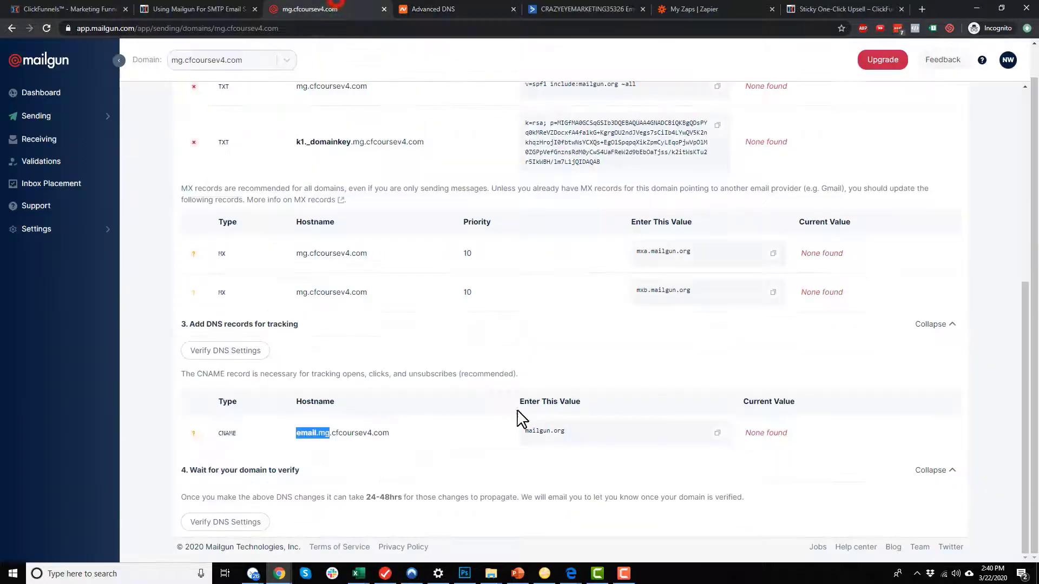
click(717, 433)
click(432, 9)
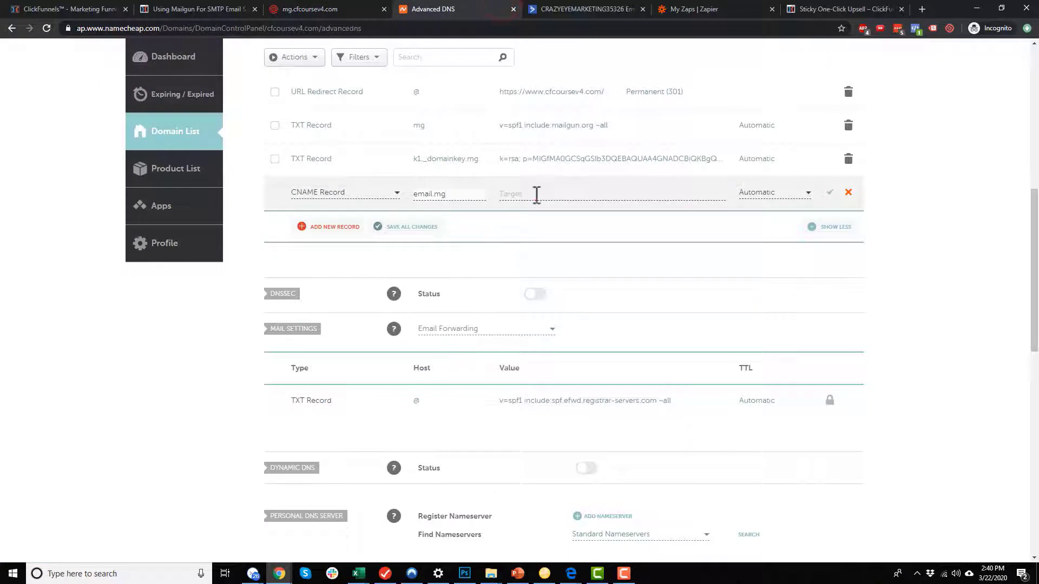
click(536, 195)
key(ctrl+v)
click(830, 193)
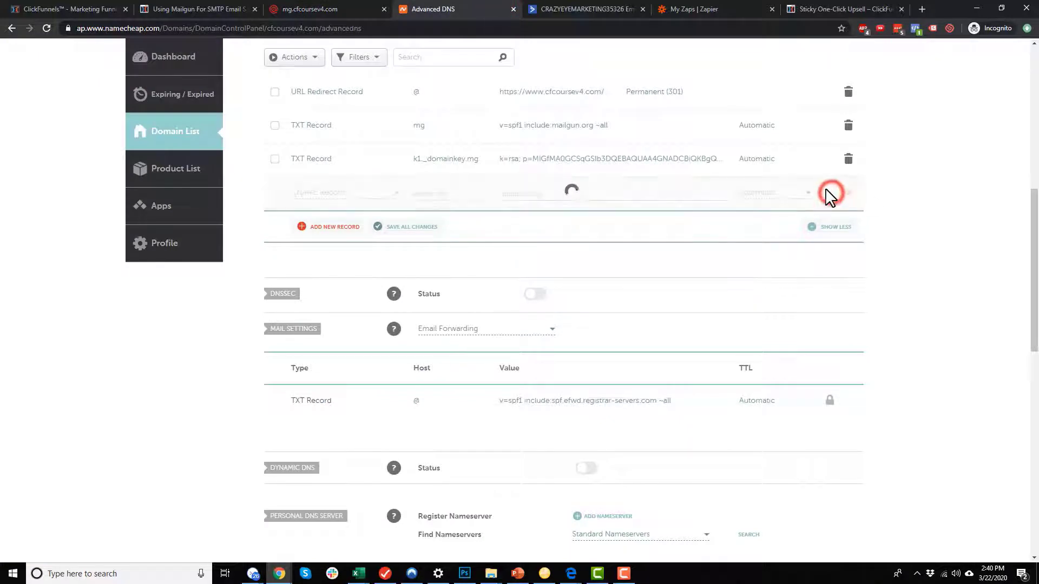
click(311, 11)
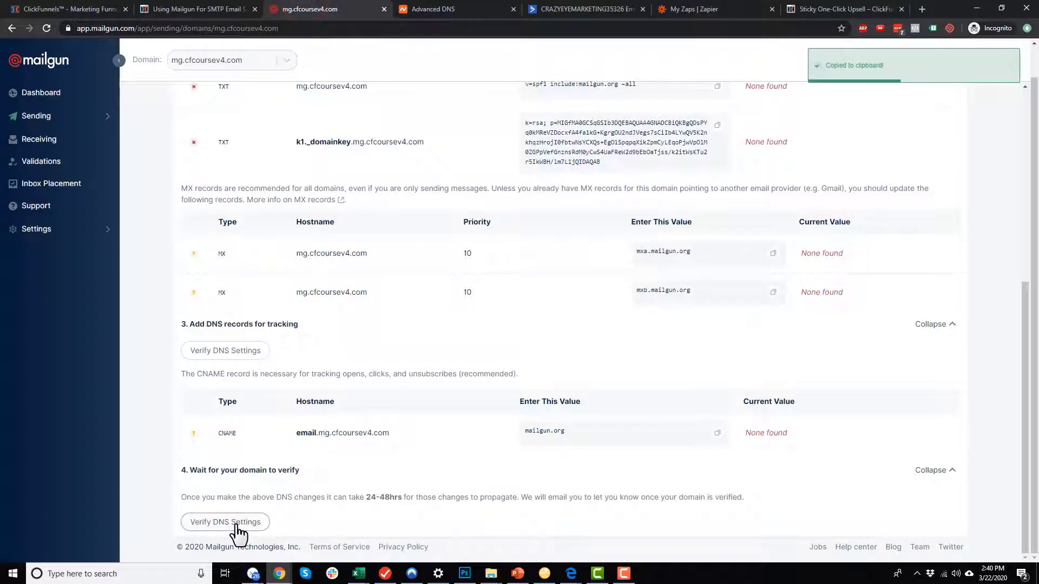
Verify Mailgun's DNS settings twice, noting the 24-48 hour propagation time.
click(236, 523)
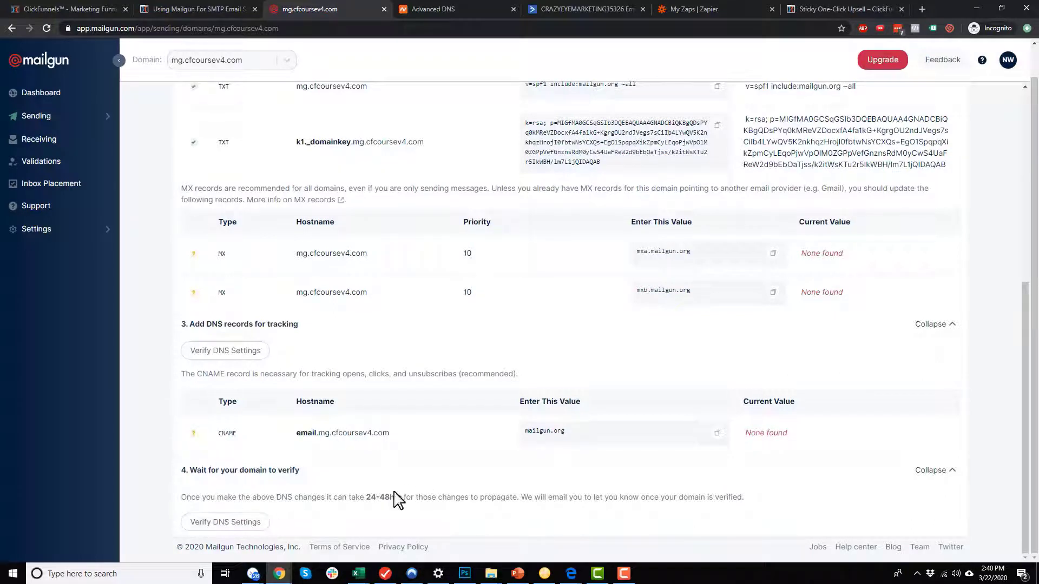
drag(370, 497, 402, 498)
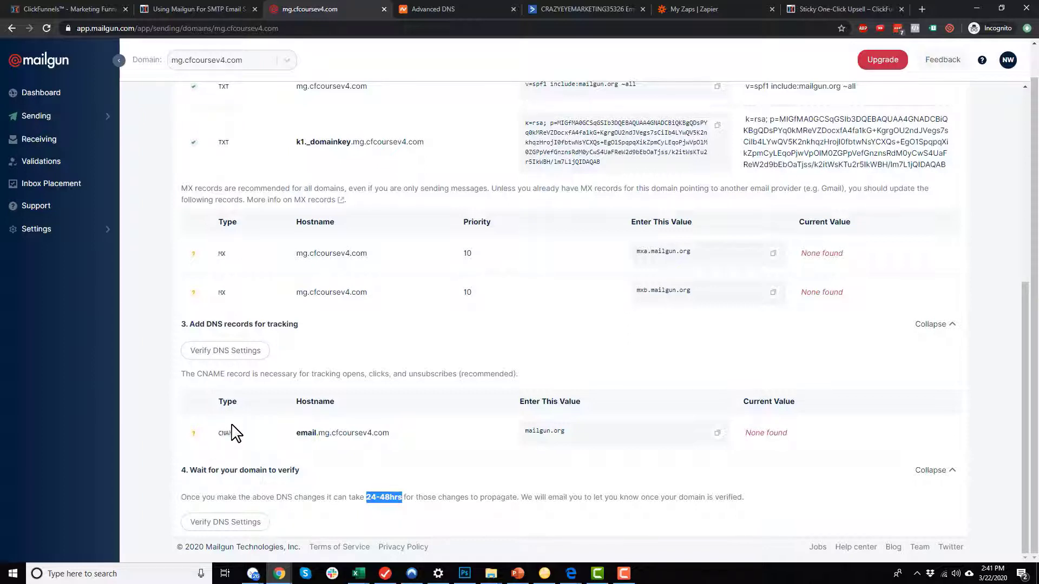
click(234, 524)
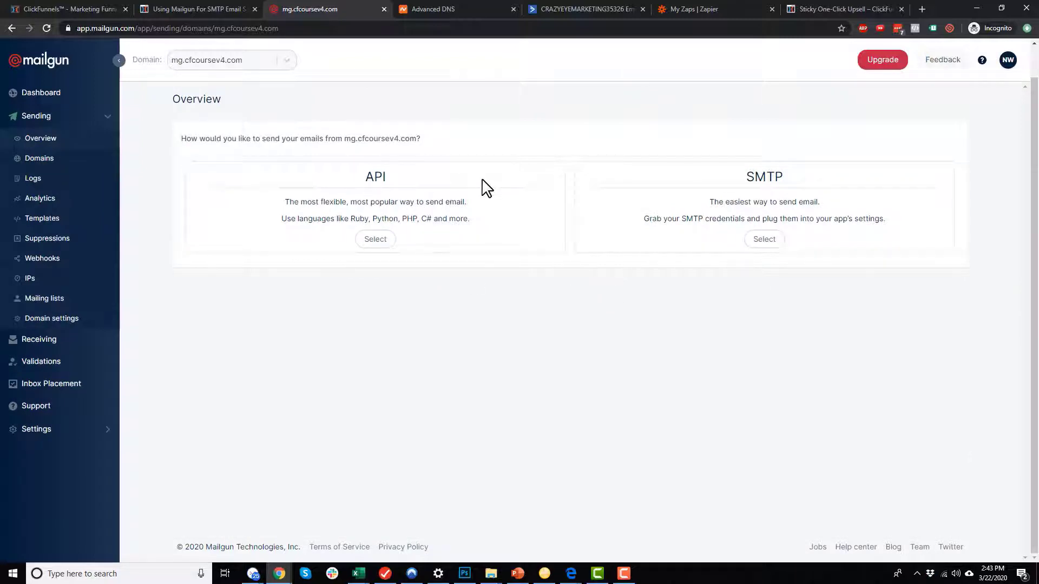
Choose SMTP for mg.cfcoursev4.com, revealing smtp.mailgun.org on port 587.
click(57, 158)
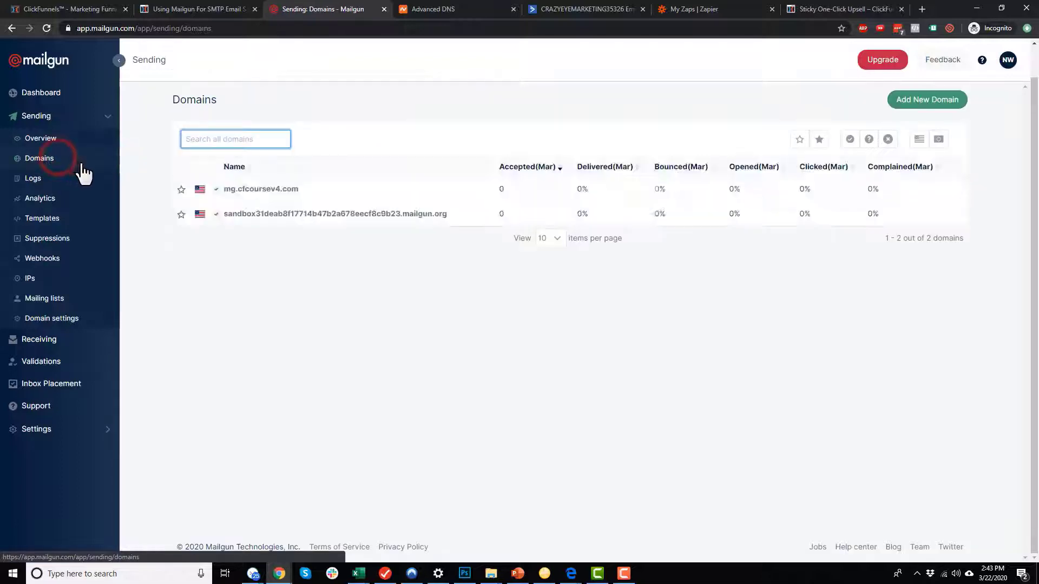
mouse_move(215, 190)
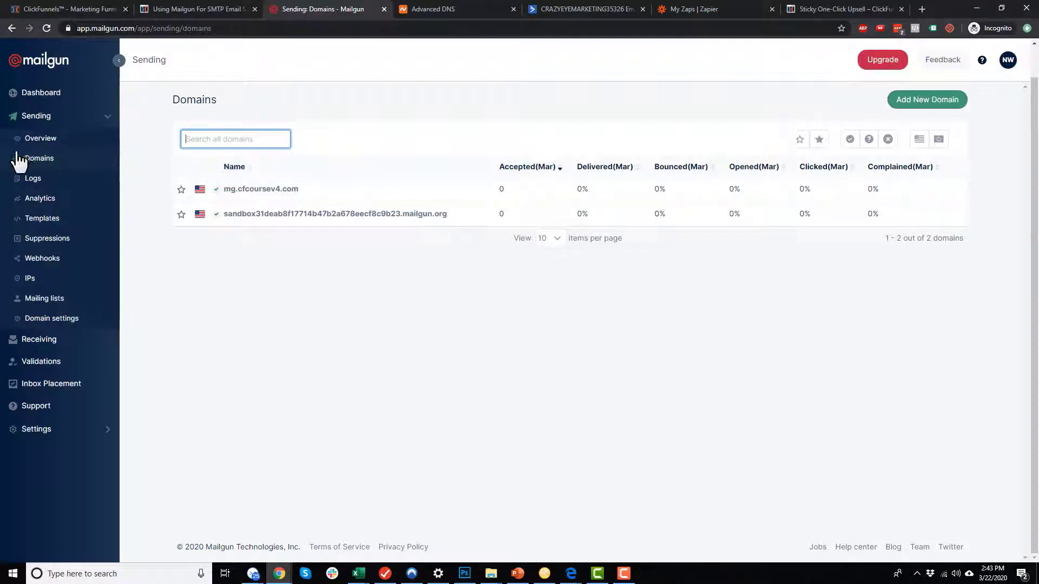
click(45, 138)
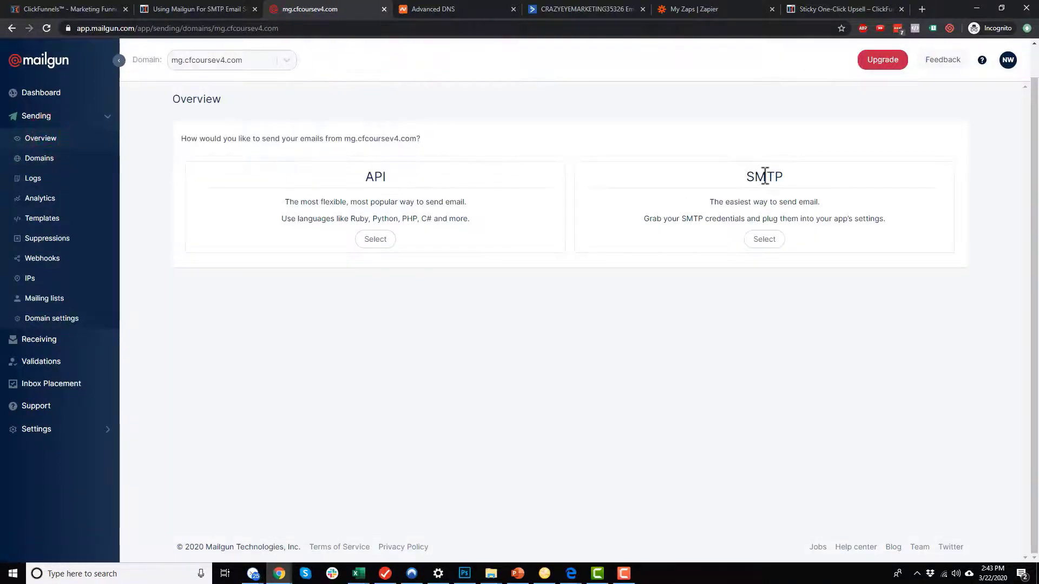
drag(785, 179, 754, 181)
click(764, 242)
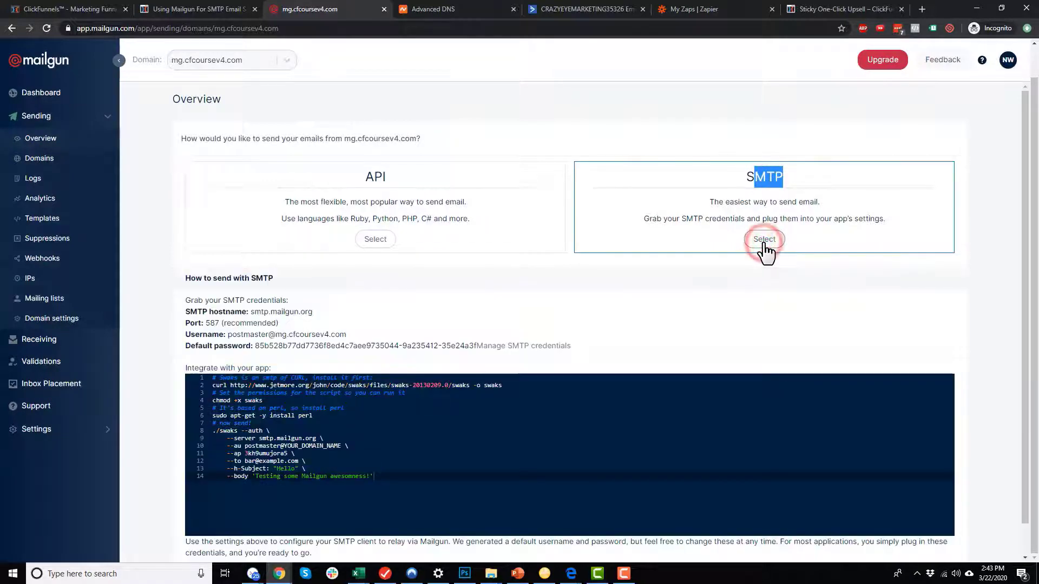
scroll(357, 269, down, 1)
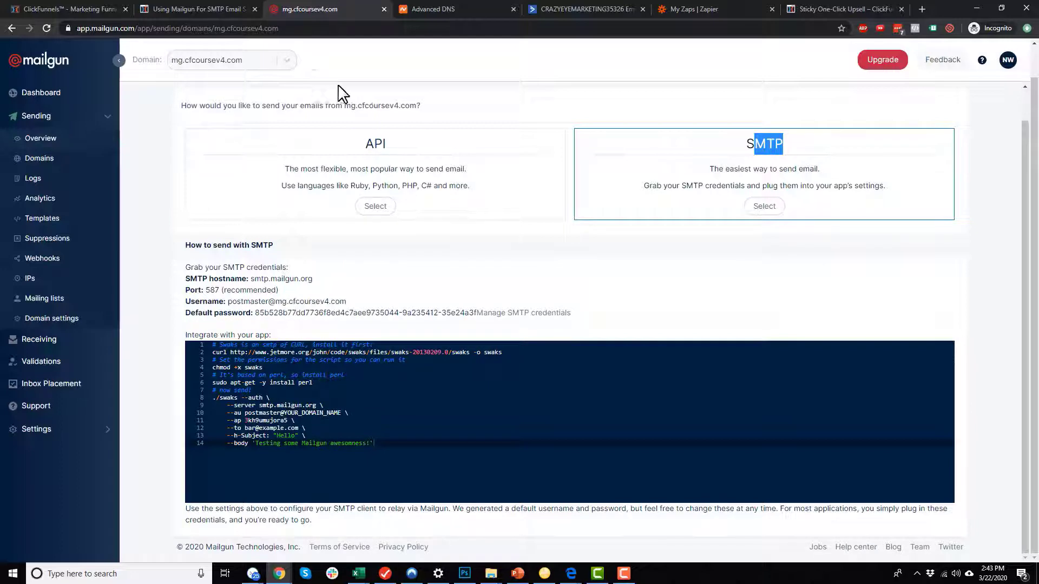
click(230, 9)
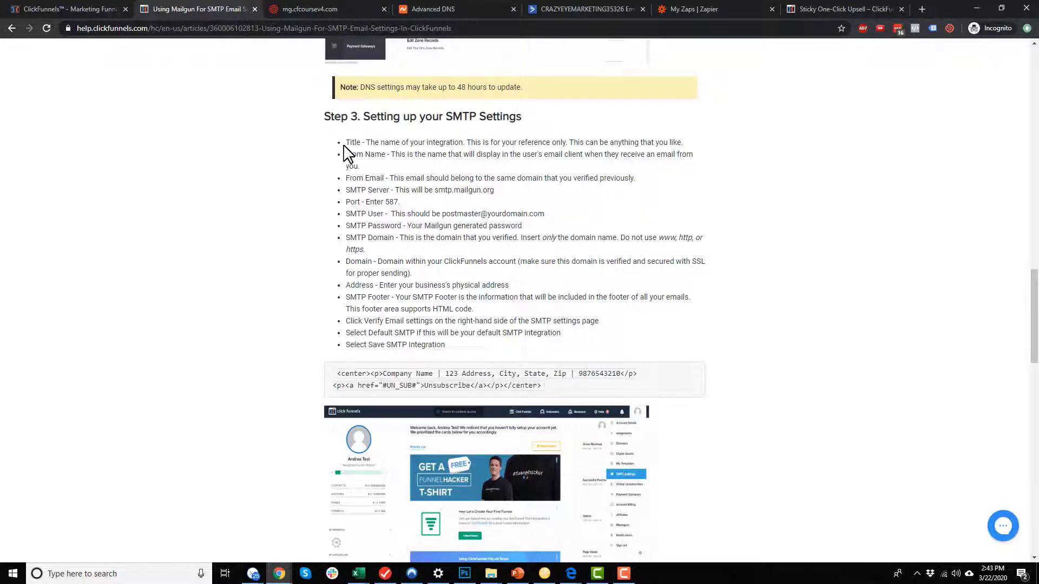
click(77, 5)
Title the integration 'MailGun' and enter the sender name and sender e-mail address.
click(248, 158)
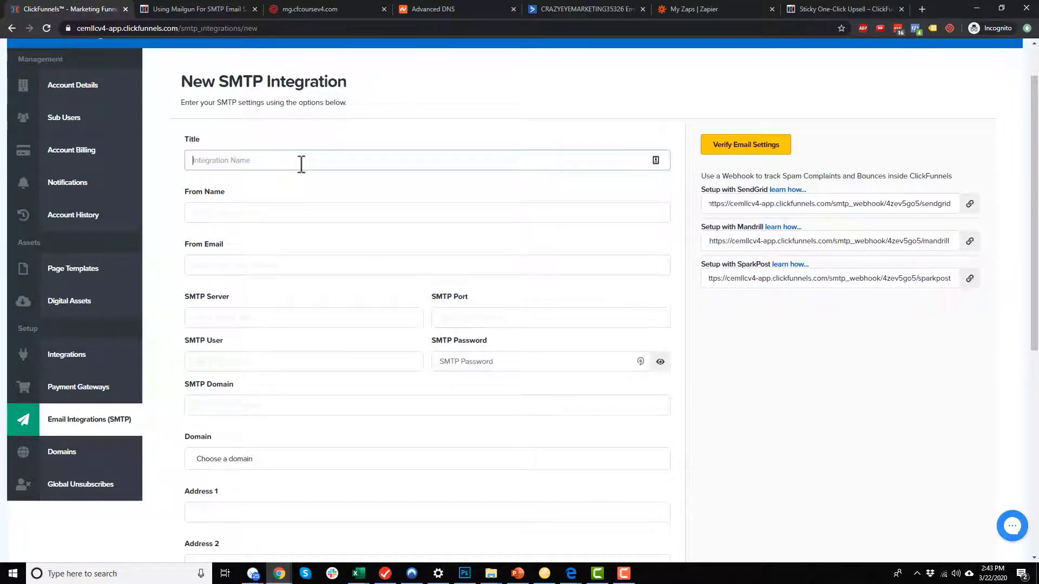
text(MailGun)
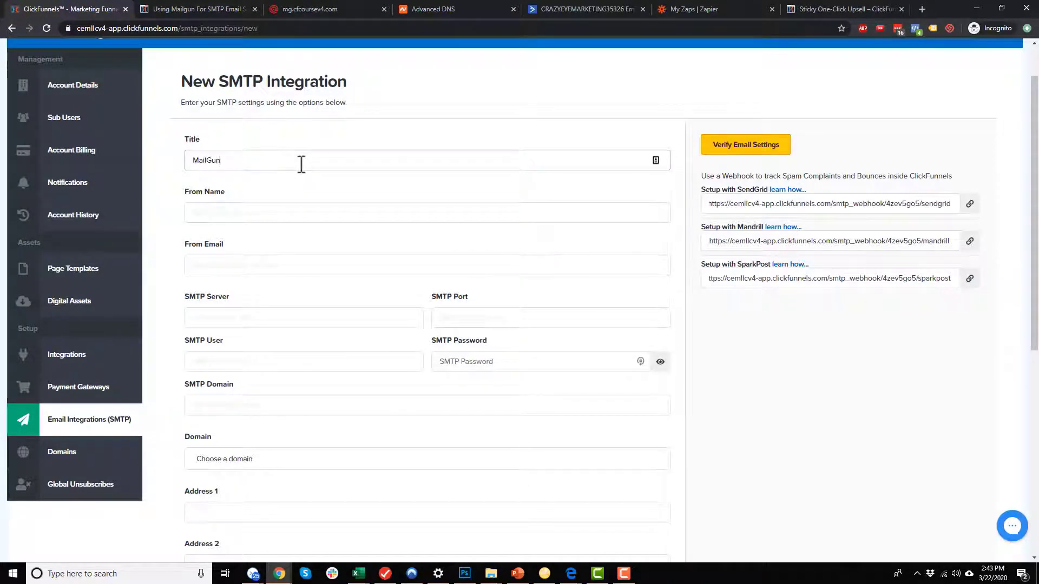
click(282, 212)
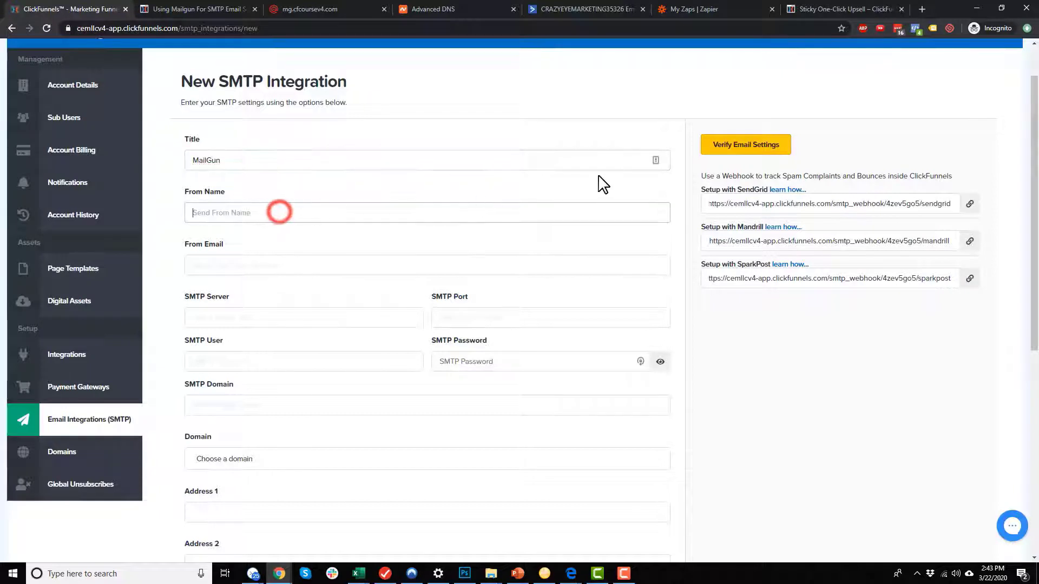
text(Nathan)
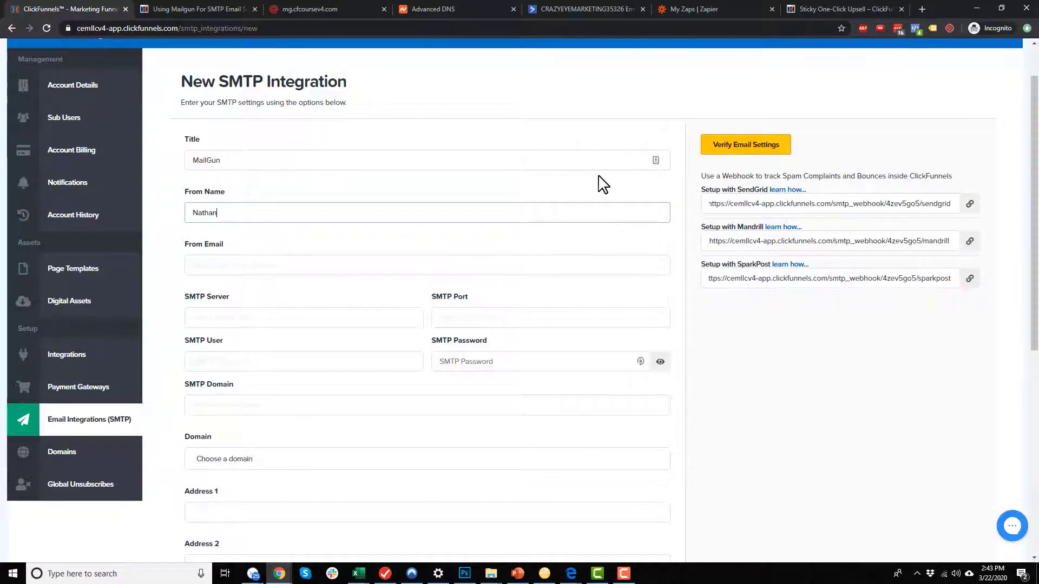
click(590, 260)
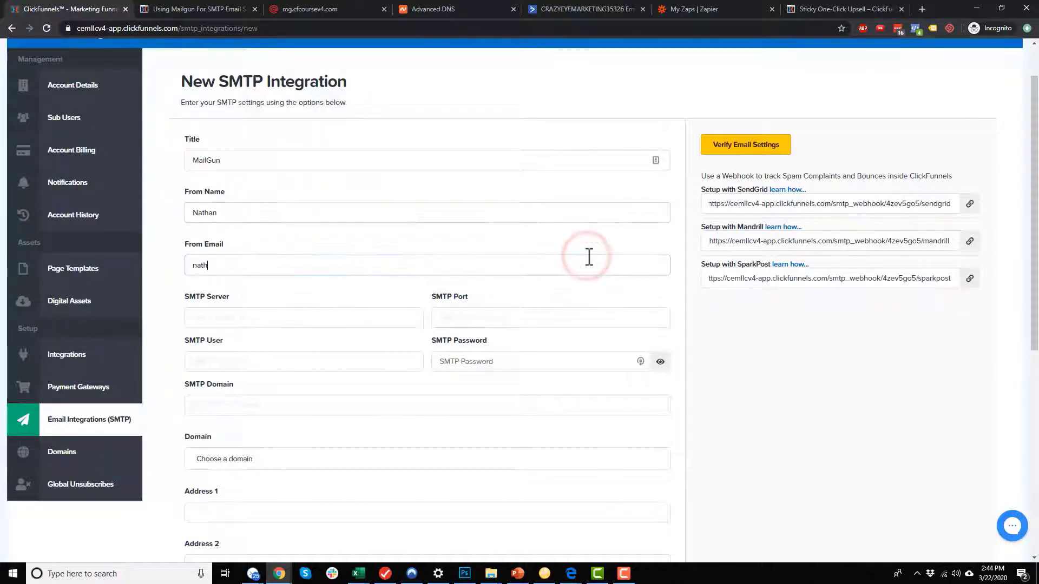
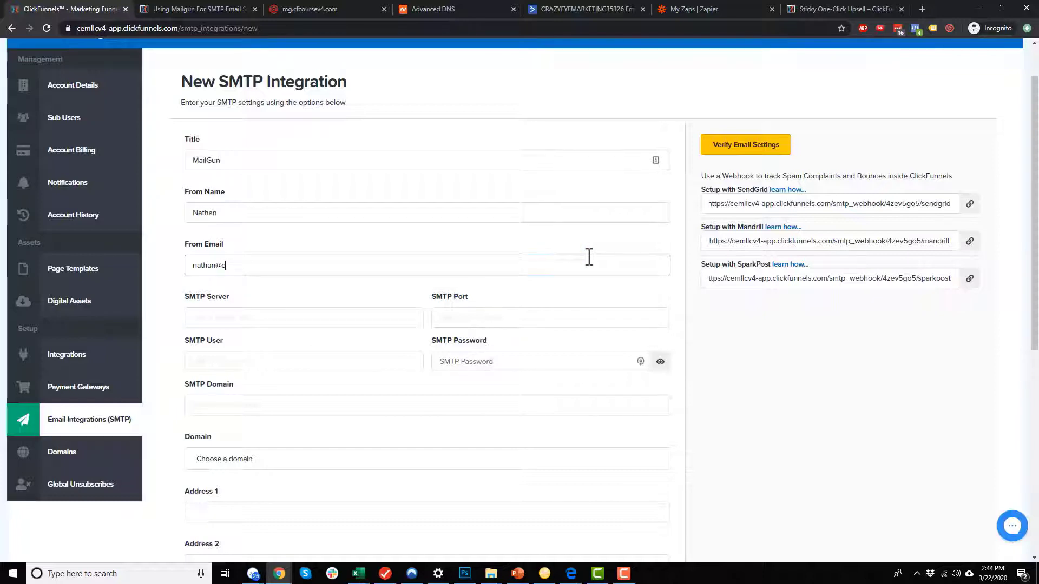
Set the SMTP server to smtp.mailgun.org, copied from the help article.
click(274, 318)
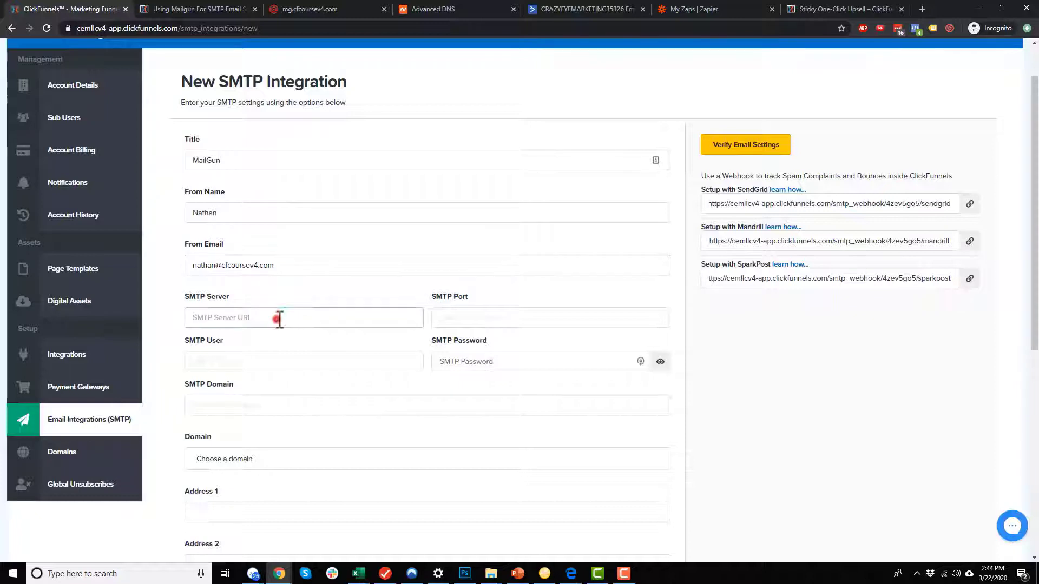
click(205, 9)
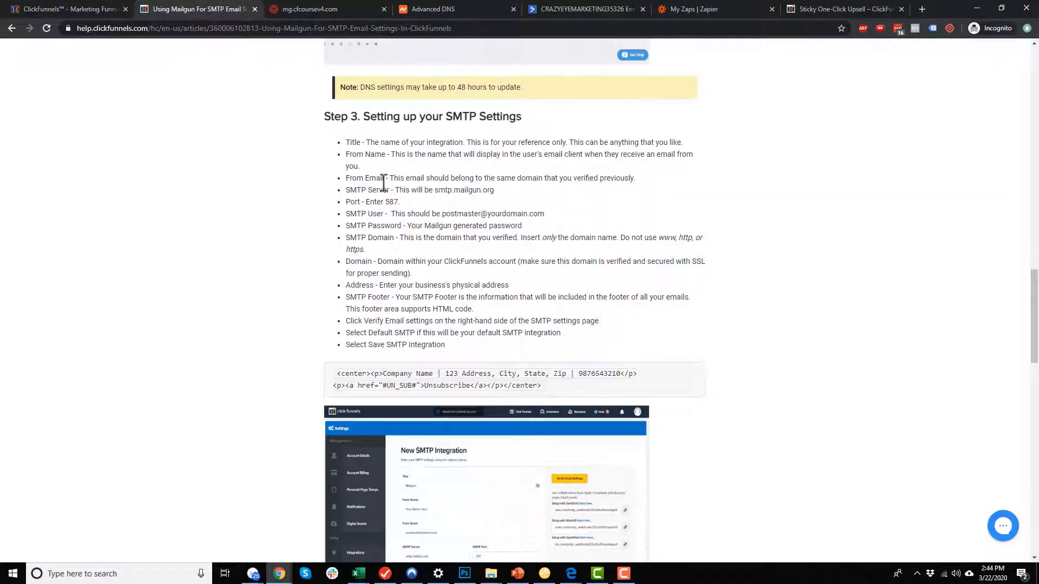
mouse_move(434, 192)
mouse_down()
mouse_move(493, 196)
mouse_move(439, 191)
mouse_up()
click(493, 195)
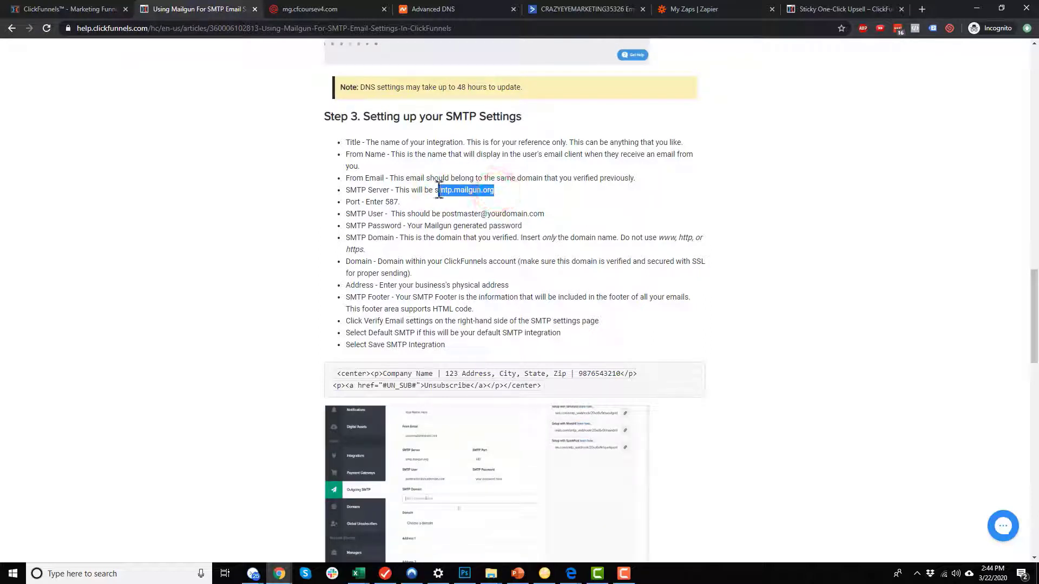
click(76, 9)
click(248, 322)
key(ctrl+v)
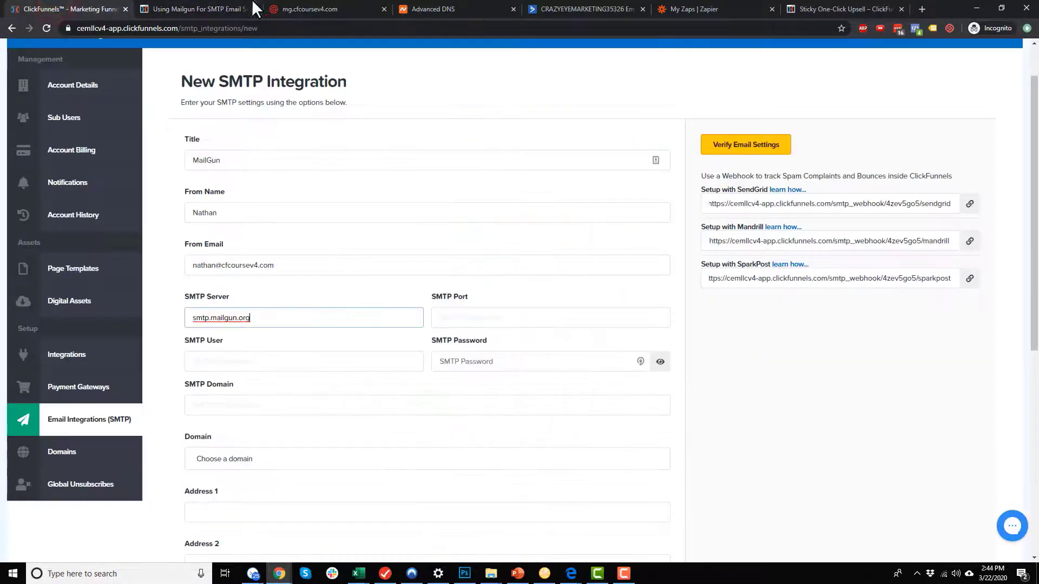
Set the SMTP port to 587, copied from the help article.
click(192, 8)
double_click(392, 203)
key(ctrl+c)
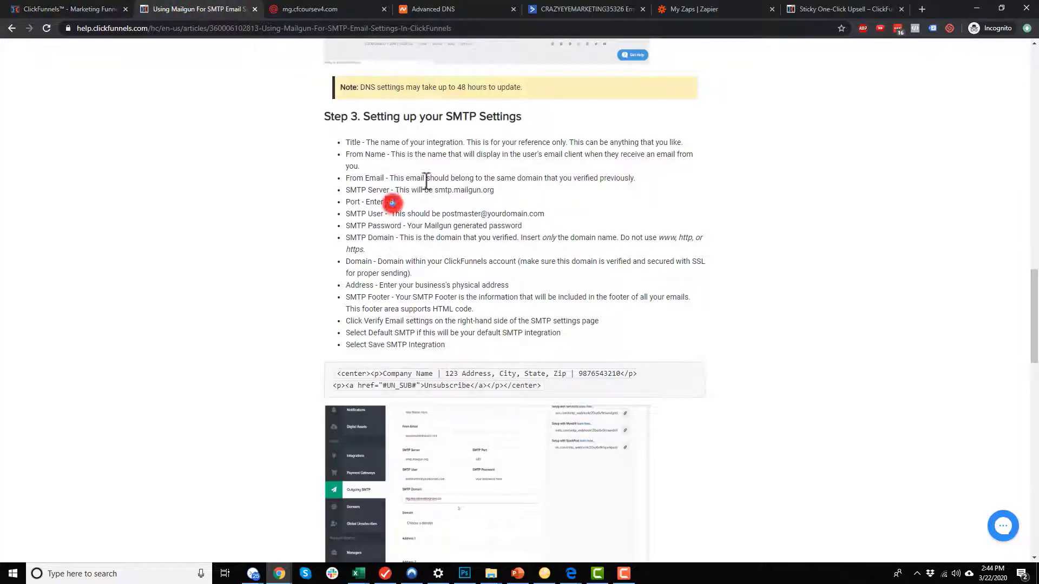
click(61, 8)
click(508, 318)
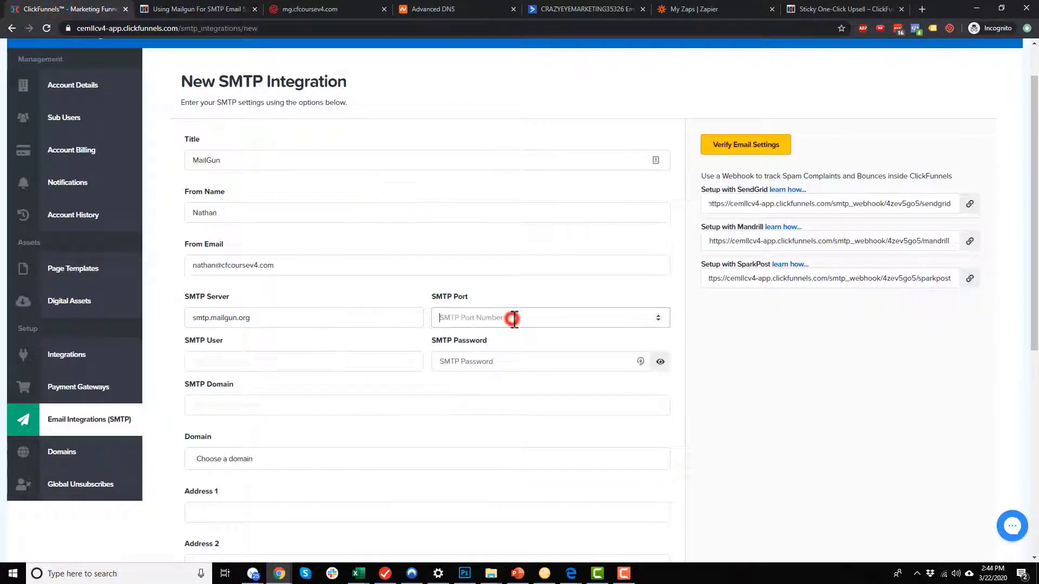
key(ctrl+v)
click(222, 9)
click(419, 212)
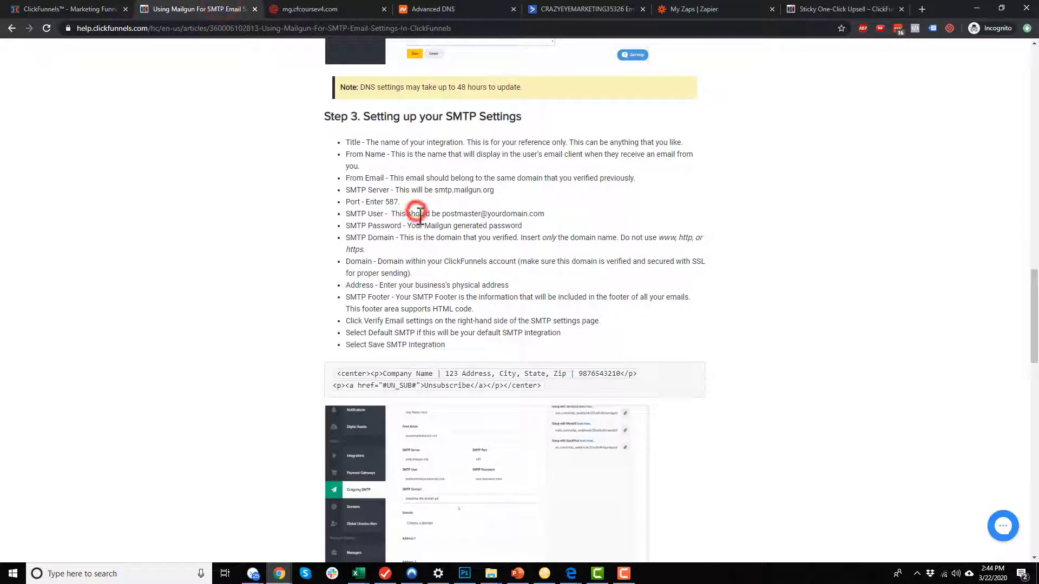
drag(441, 214, 546, 214)
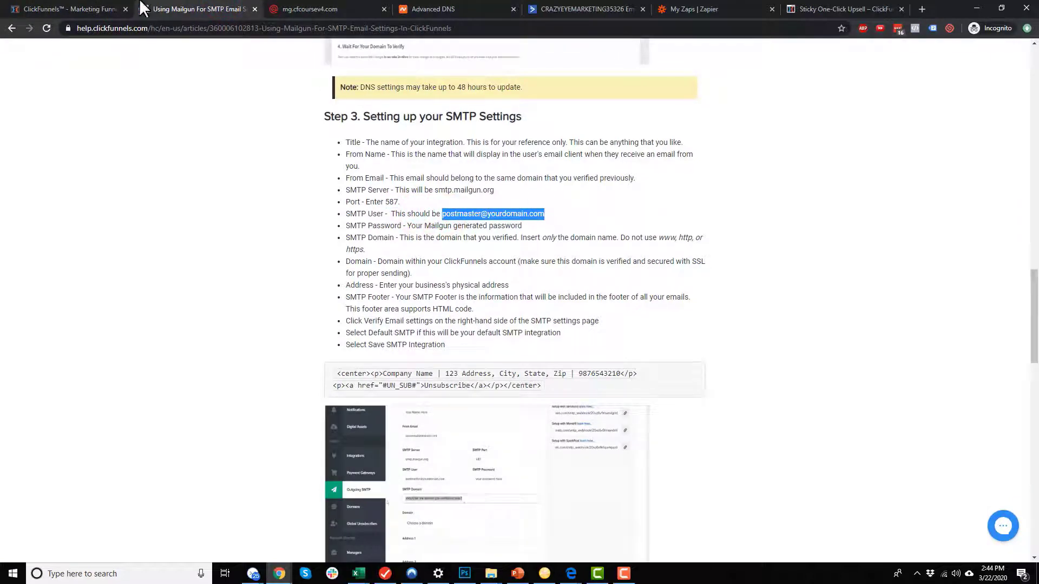
Paste Mailgun's postmaster SMTP username into the SMTP User field.
click(309, 10)
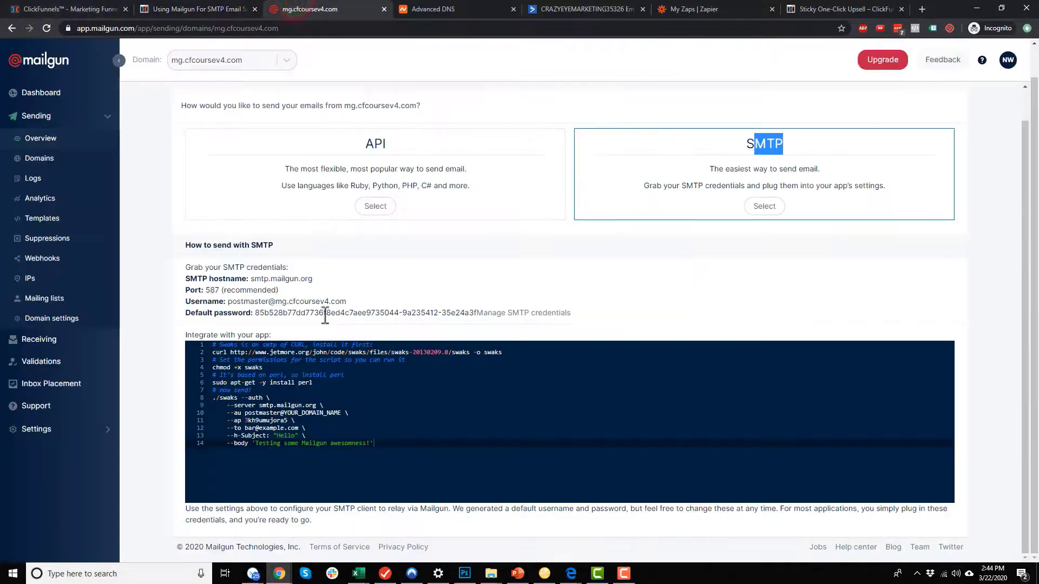
drag(228, 302, 347, 302)
key(ctrl+c)
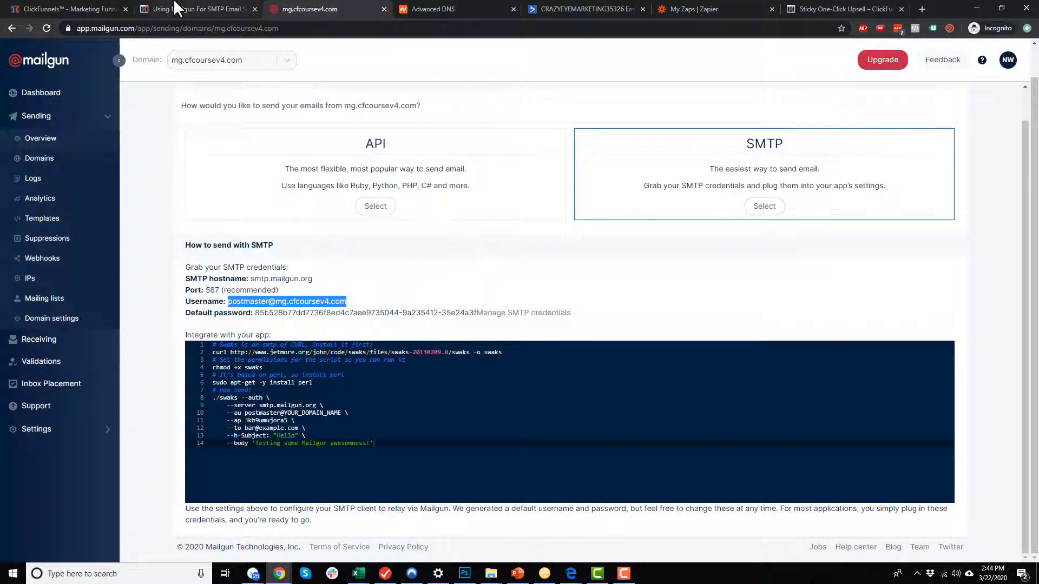
click(81, 9)
click(265, 363)
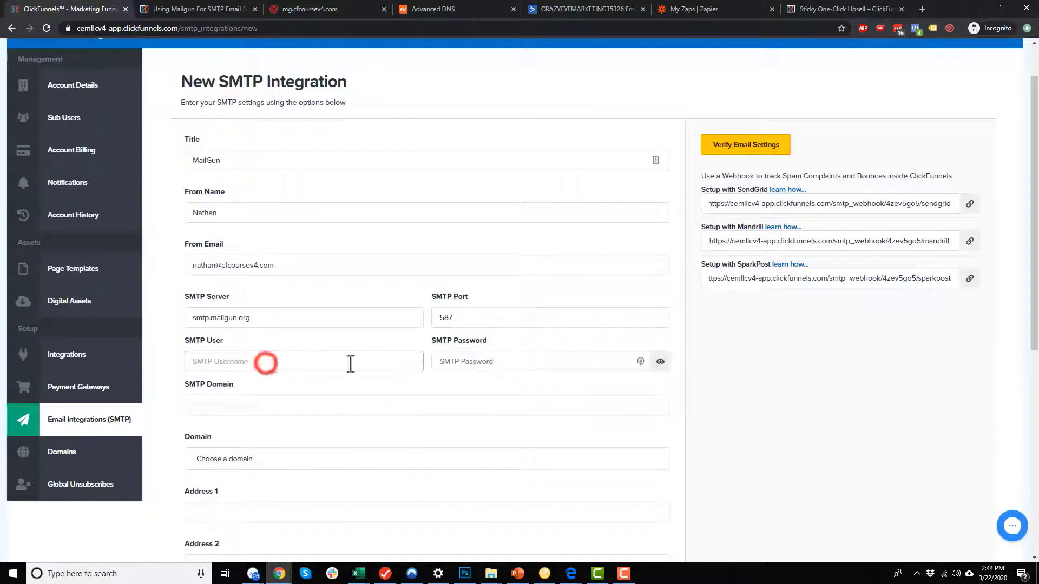
key(ctrl+v)
Paste Mailgun's default SMTP password into the SMTP Password field.
click(201, 9)
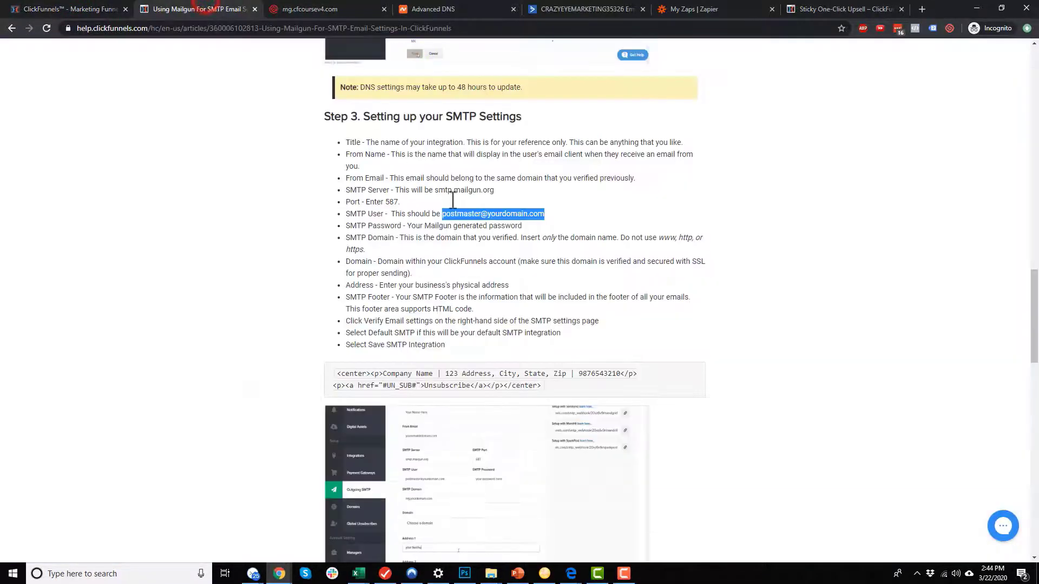
drag(411, 226, 522, 226)
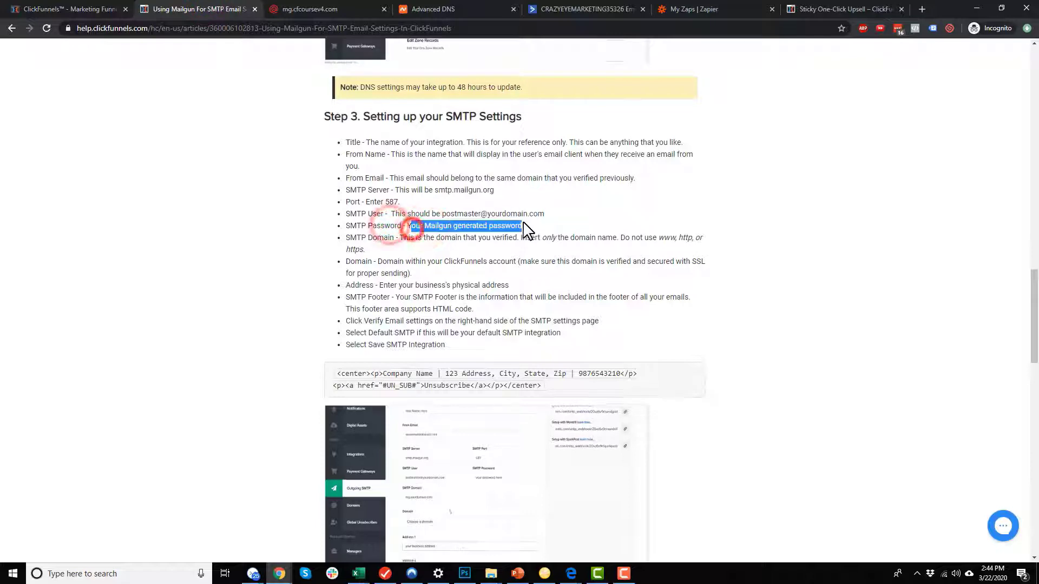
click(308, 9)
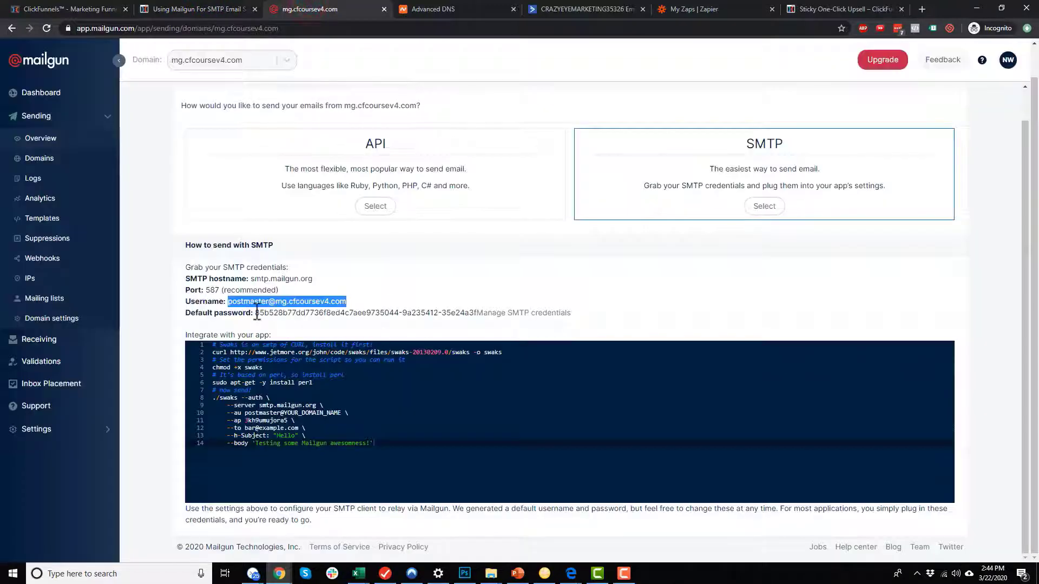
drag(257, 313, 480, 317)
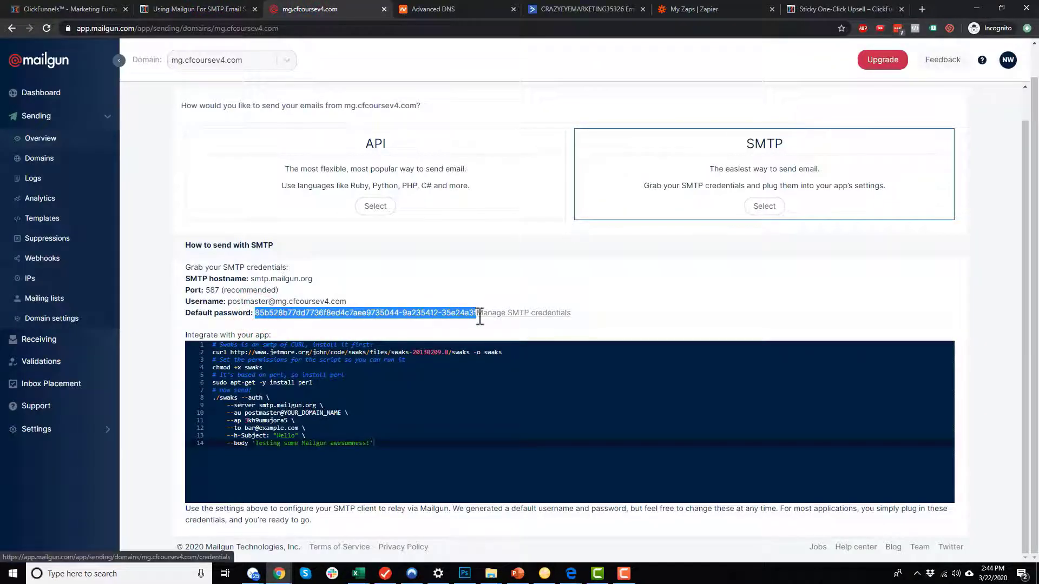
click(81, 9)
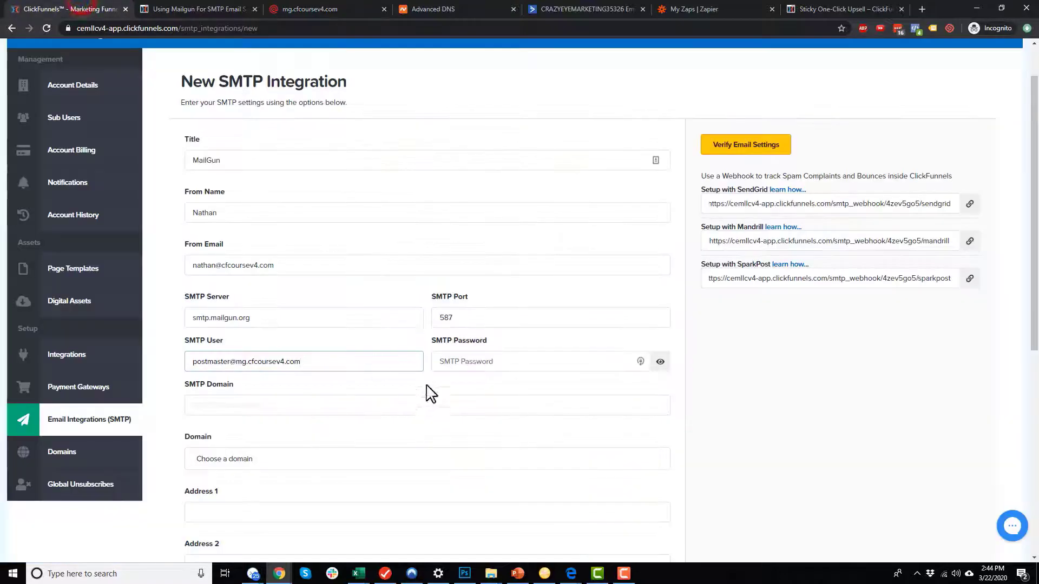
click(472, 361)
key(ctrl+v)
click(254, 406)
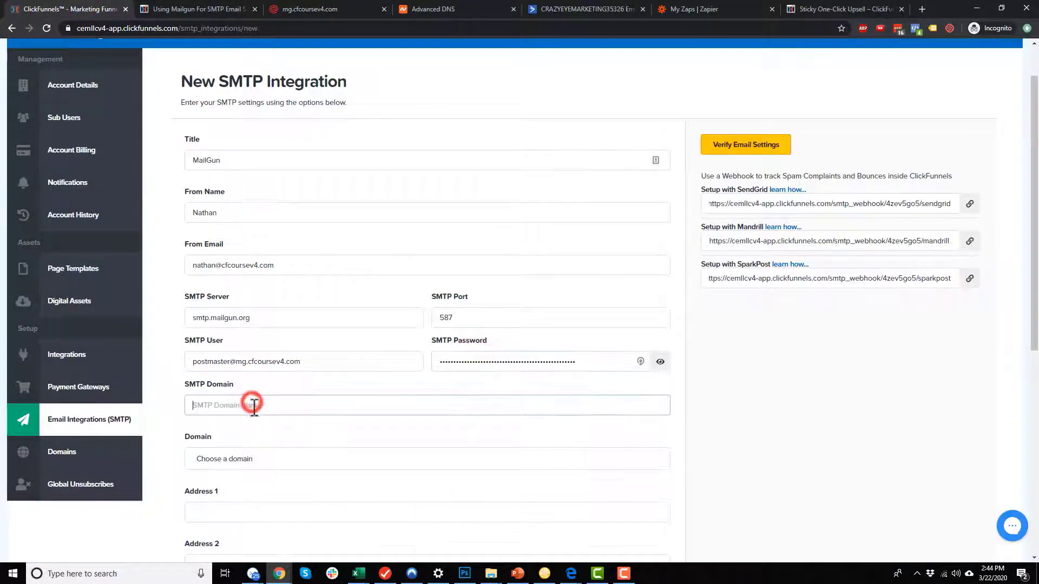
scroll(254, 405, down, 3)
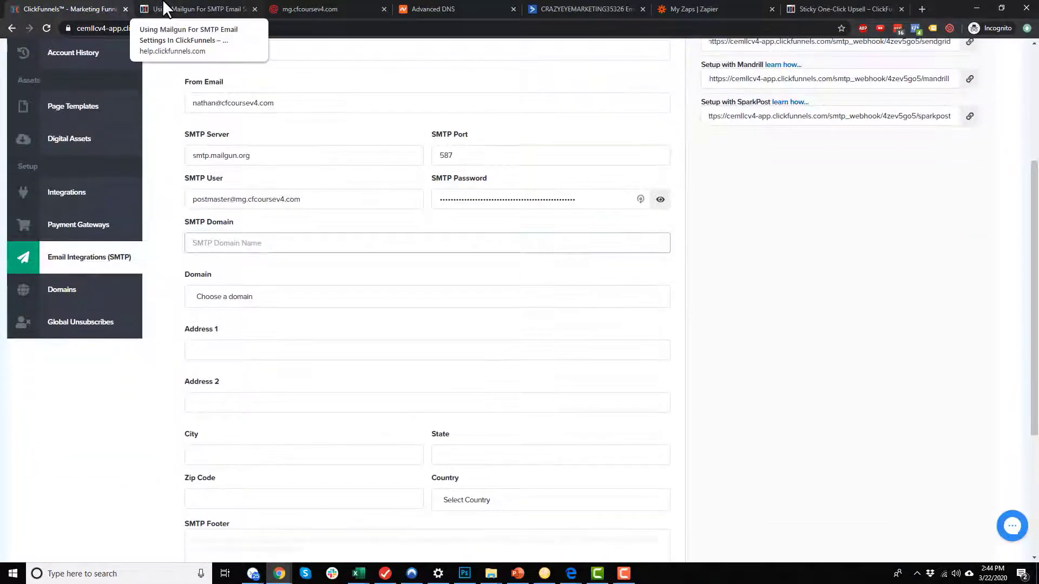
click(165, 8)
drag(400, 238, 556, 241)
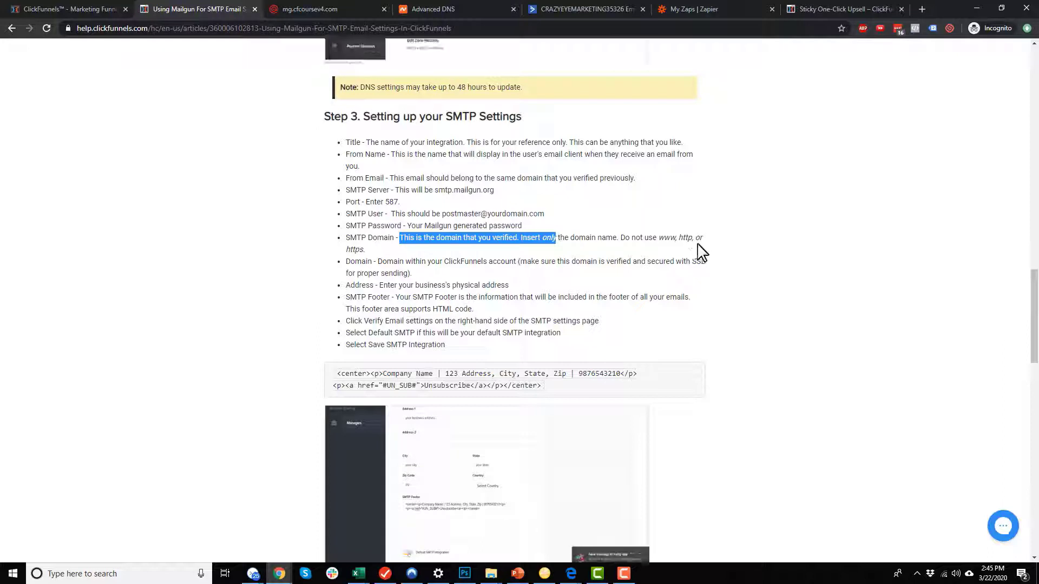
click(76, 7)
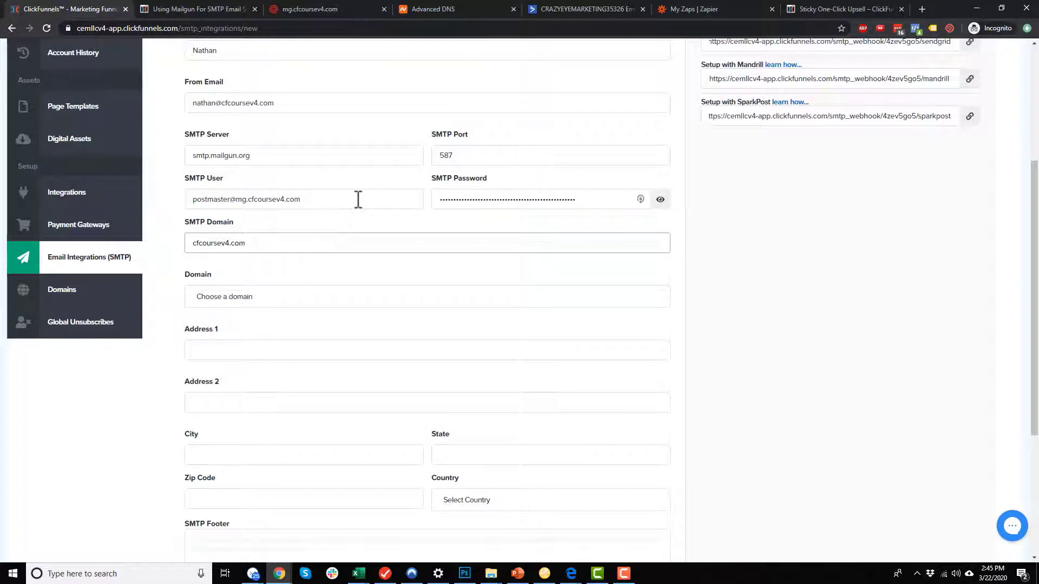
click(165, 8)
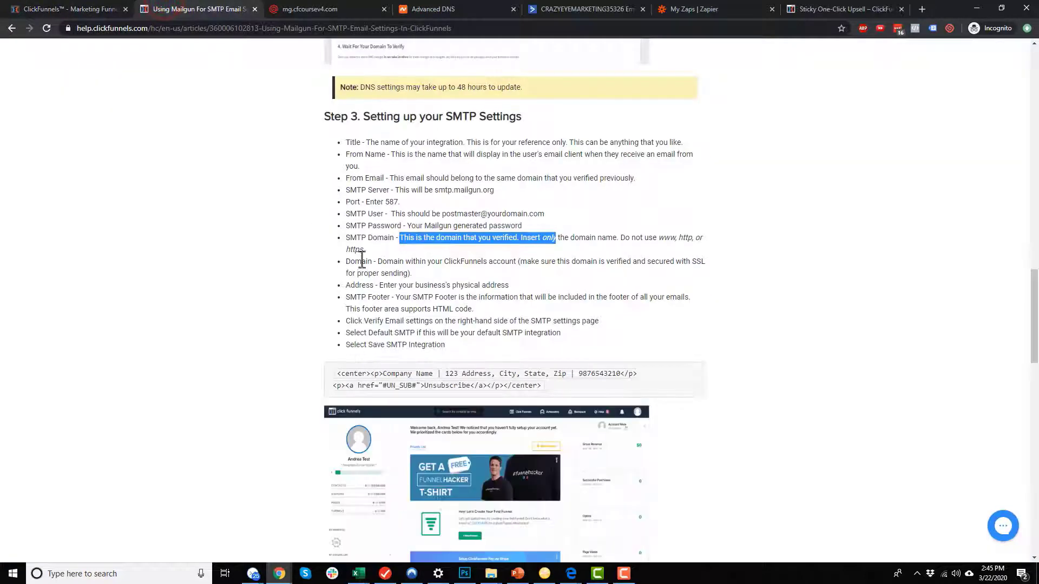
drag(378, 261, 559, 262)
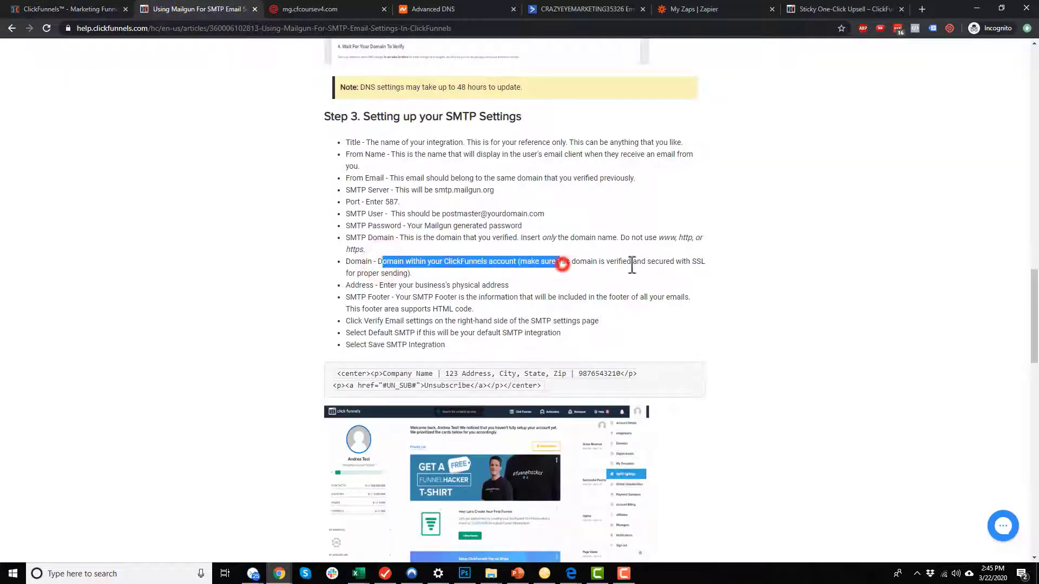
click(70, 7)
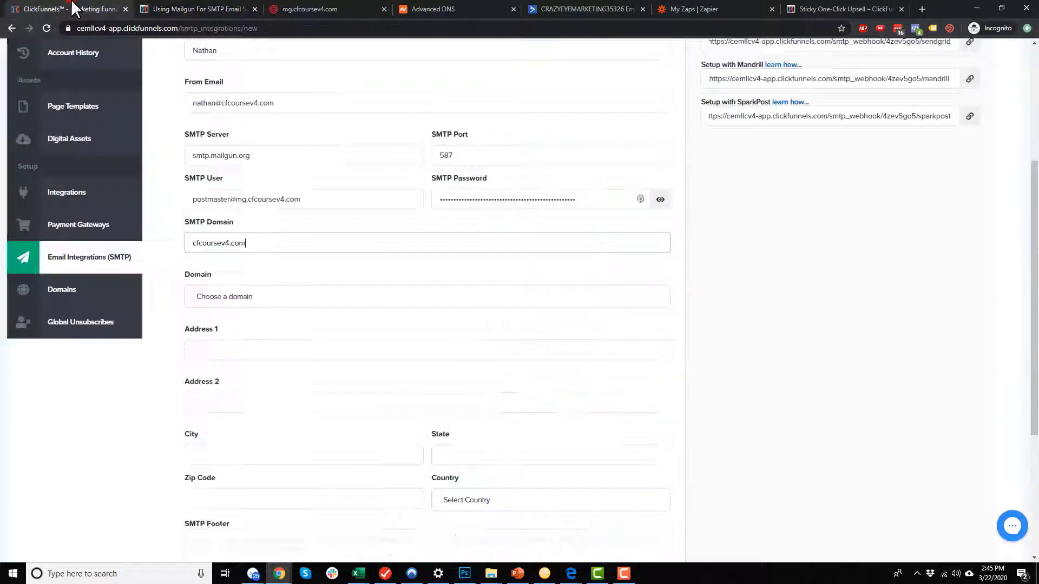
click(324, 295)
click(266, 318)
Start the business address and copy the sample footer code from the help article.
click(267, 349)
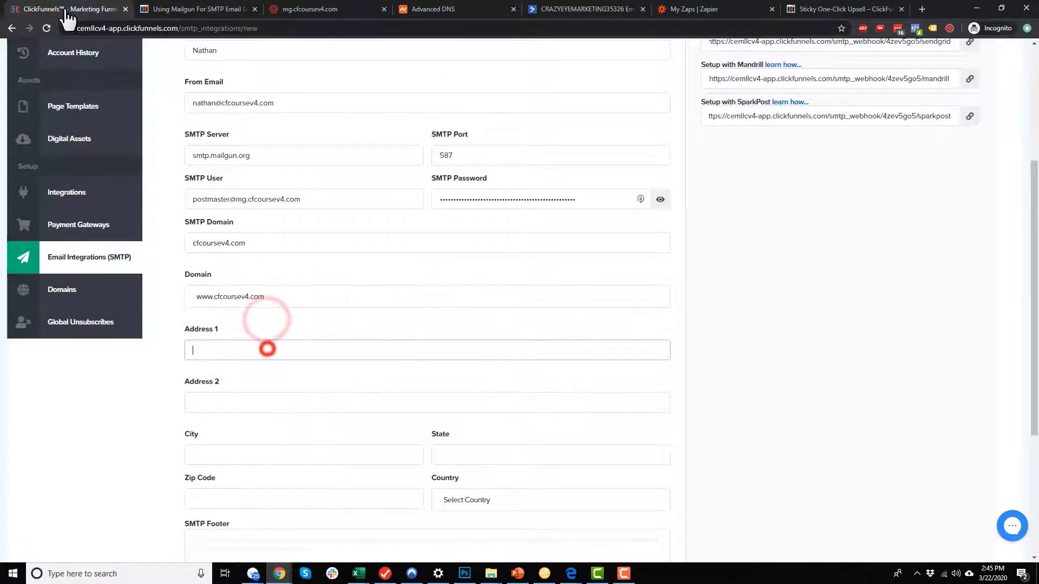
click(200, 9)
scroll(448, 234, down, 1)
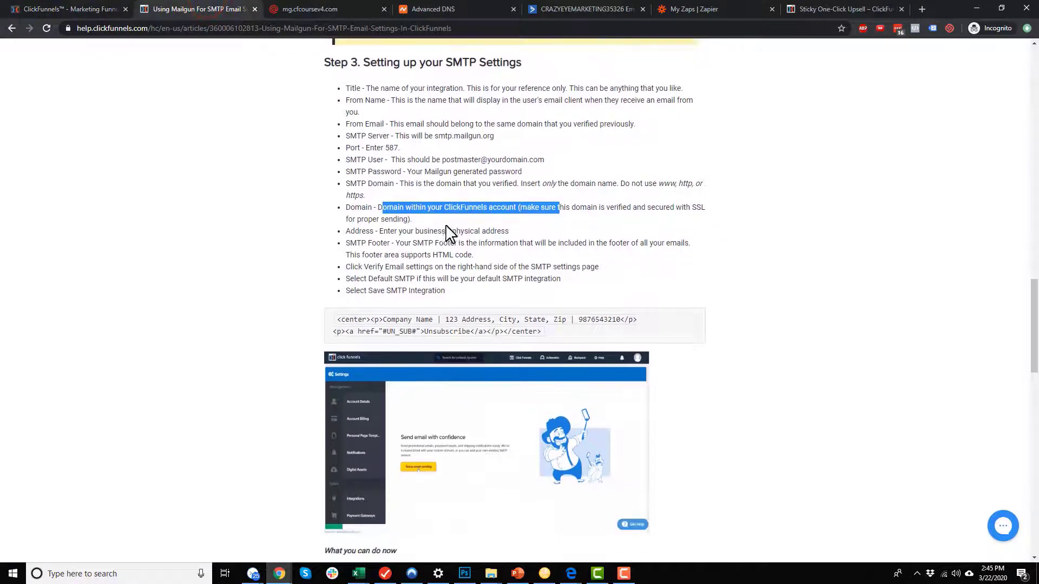
scroll(450, 234, down, 1)
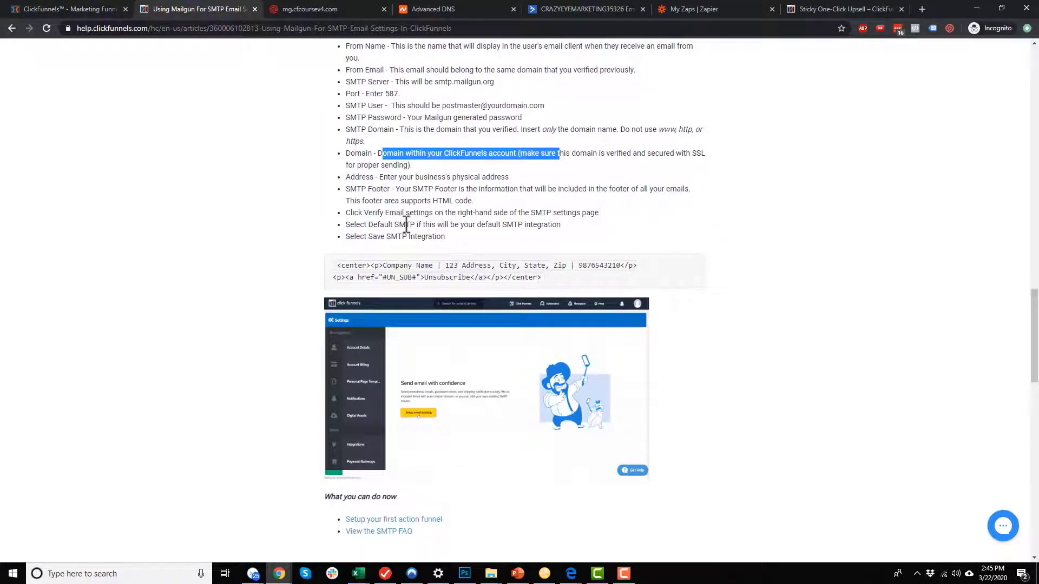
click(97, 8)
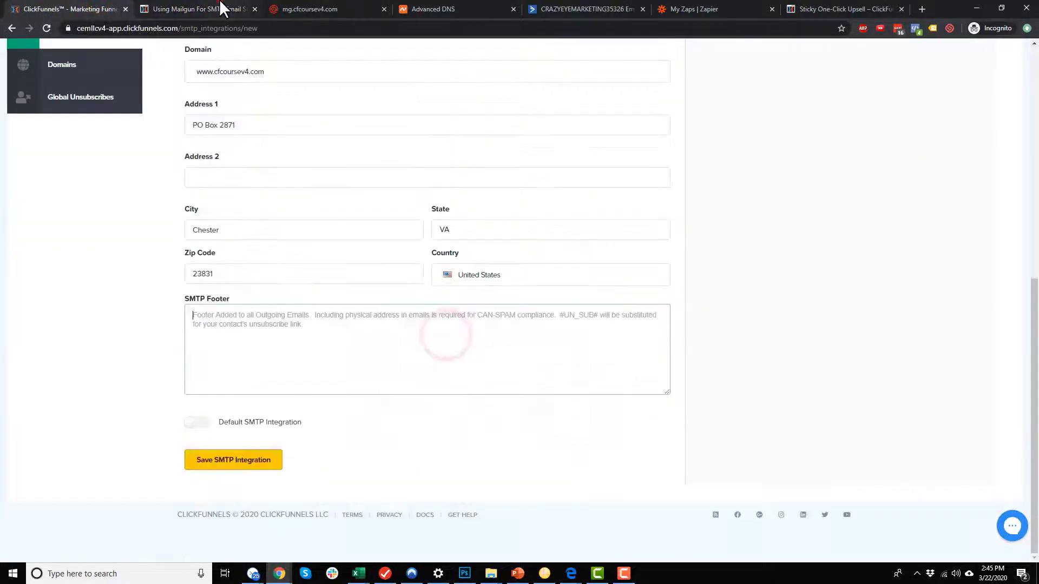
click(221, 7)
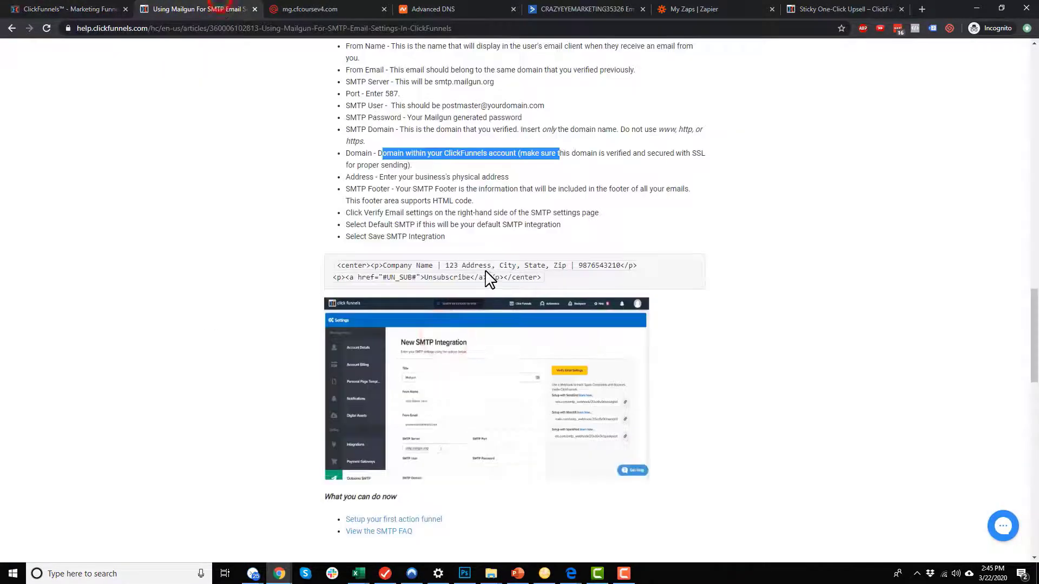
click(462, 278)
drag(553, 281, 330, 267)
key(ctrl+c)
click(108, 9)
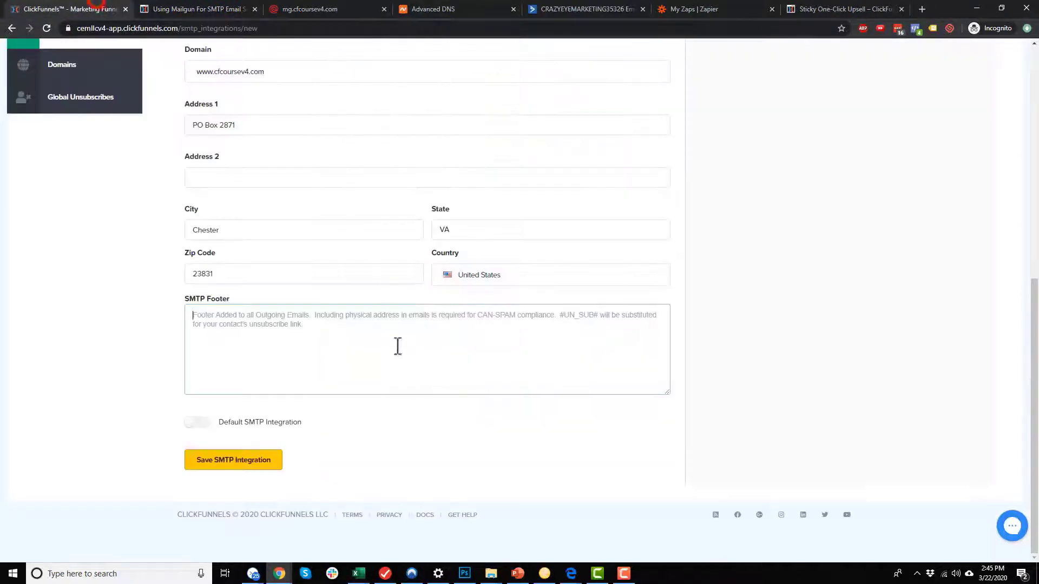
click(374, 333)
key(ctrl+v)
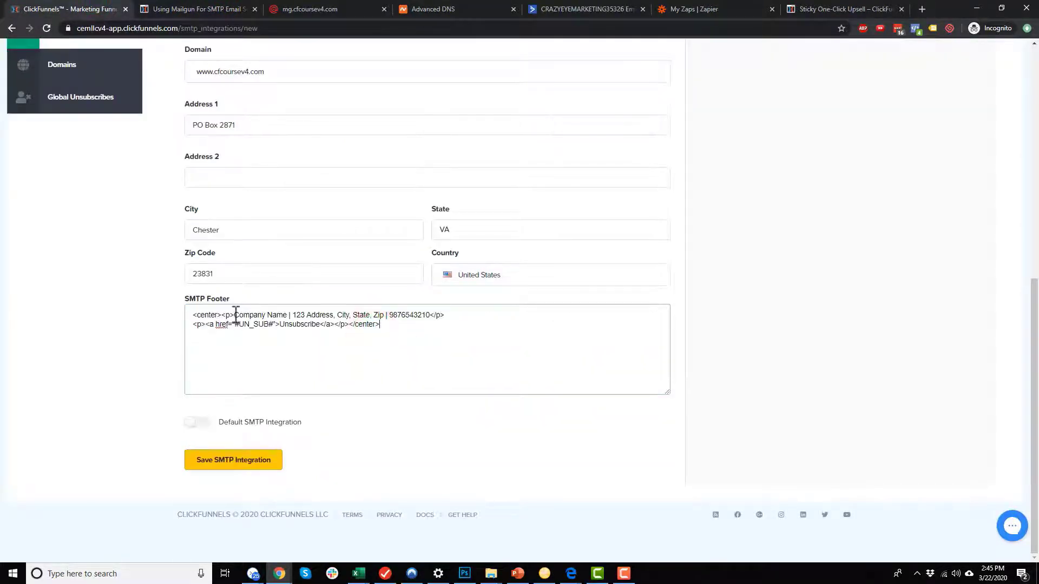
drag(236, 316, 290, 317)
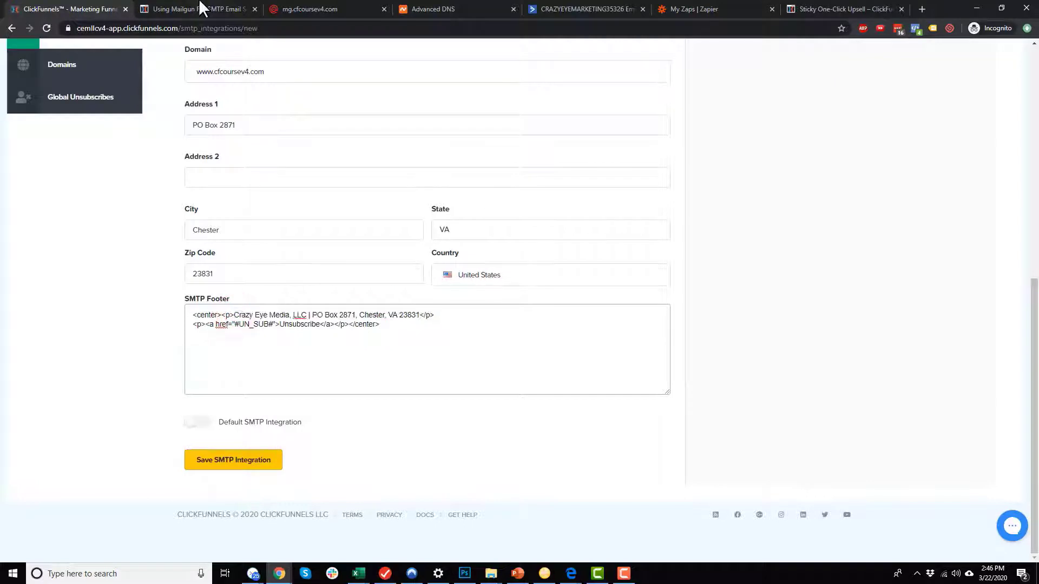
click(199, 8)
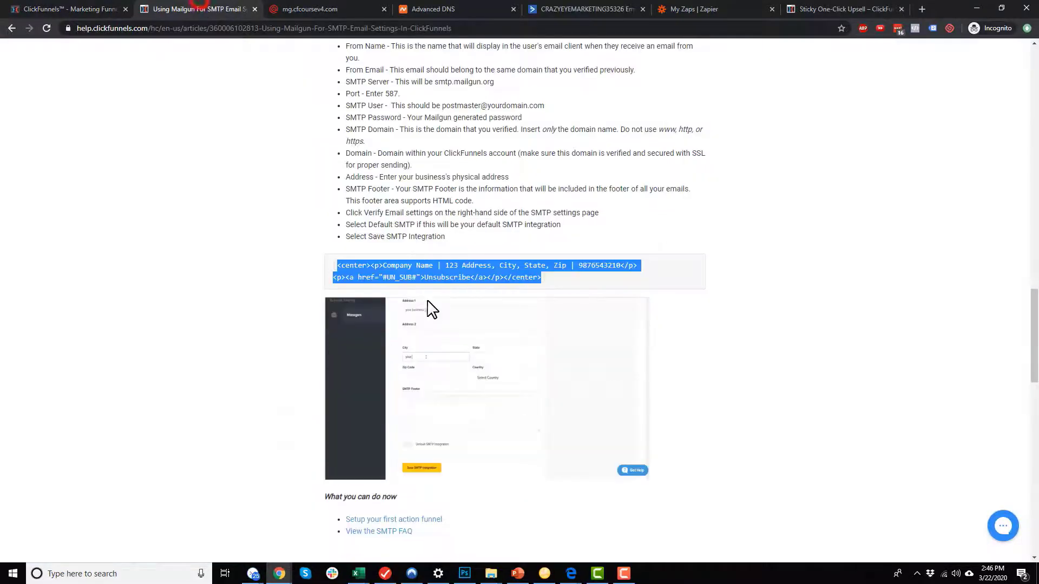
click(465, 247)
drag(348, 224, 530, 226)
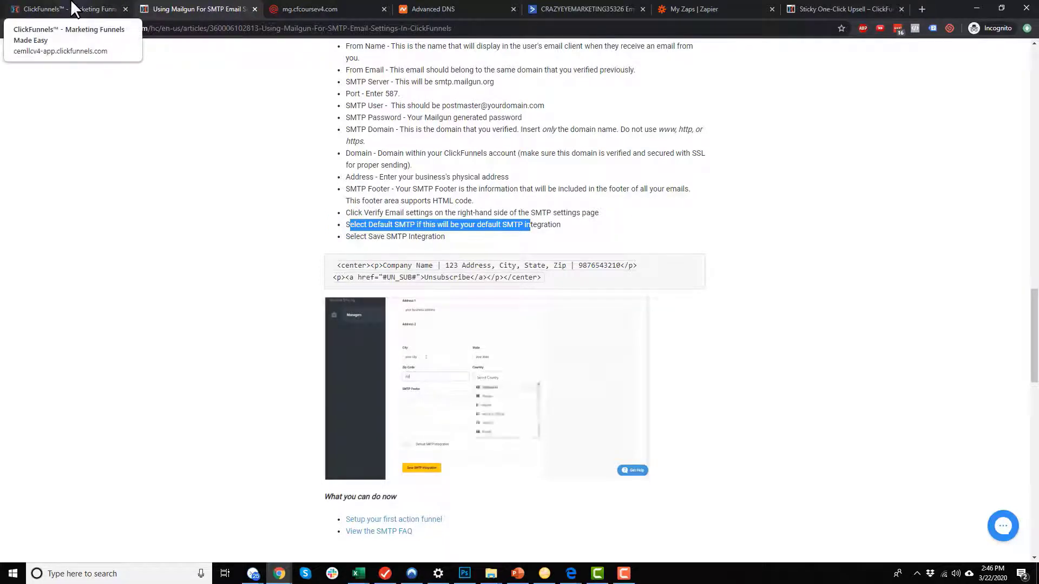
click(349, 214)
drag(350, 214, 603, 213)
Verify the MailGun email settings, make it the default SMTP integration, and save it.
click(605, 212)
click(70, 8)
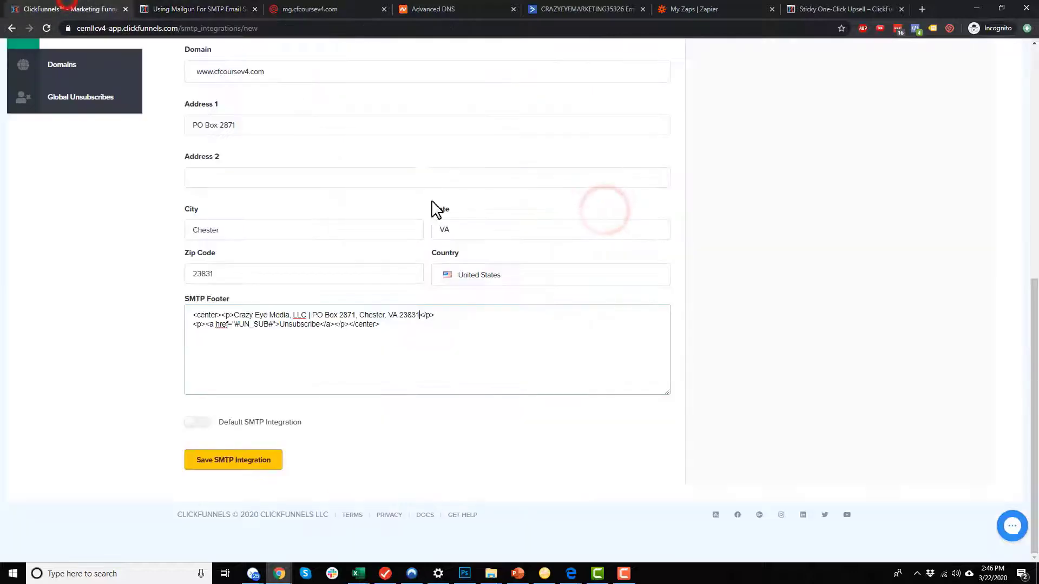
click(818, 305)
scroll(718, 398, up, 8)
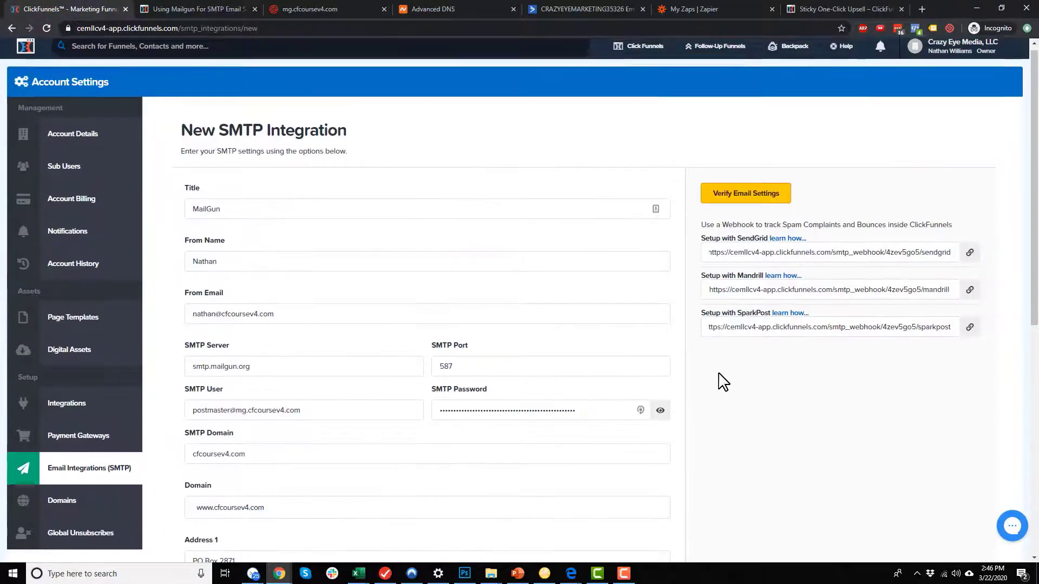
click(751, 200)
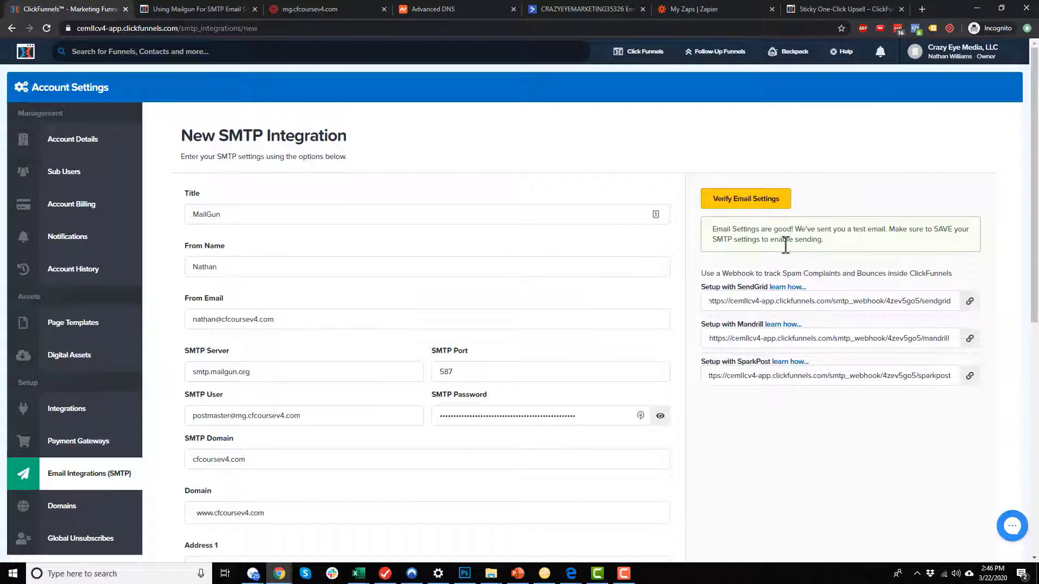
scroll(624, 307, down, 8)
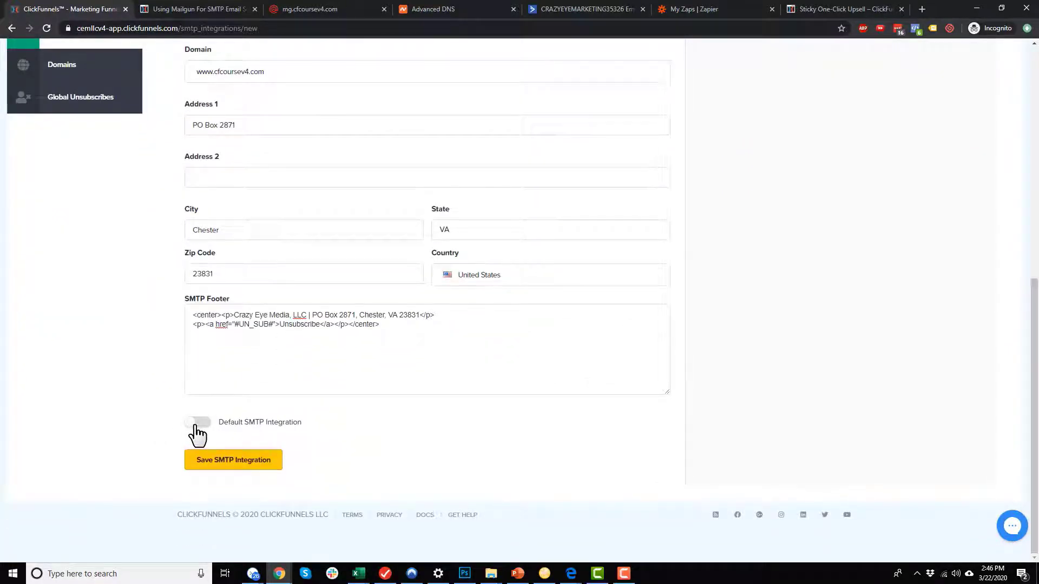
click(195, 424)
click(253, 464)
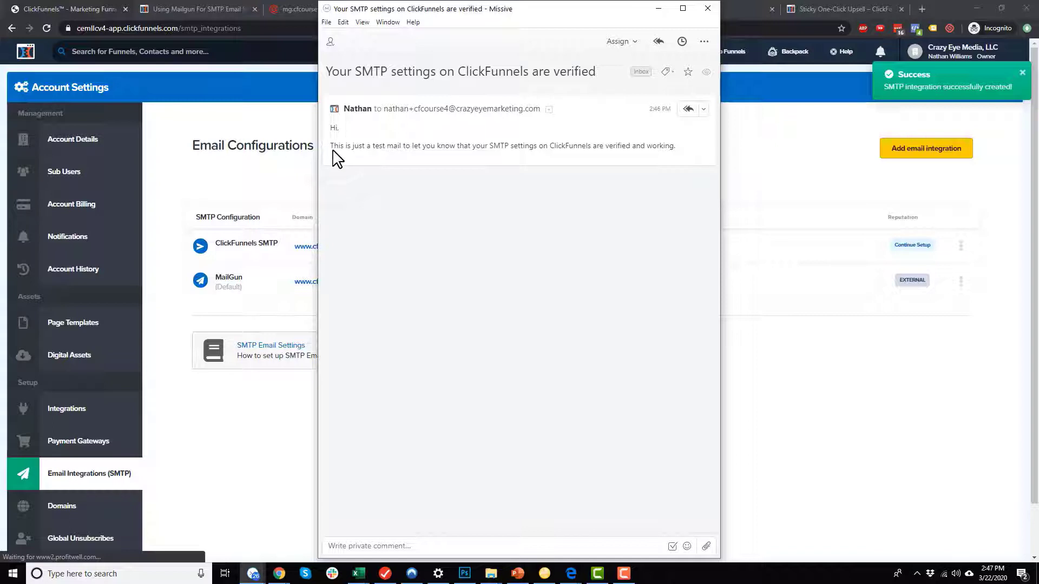
Read the 'SMTP settings verified' test email in Missive and close its window.
drag(338, 146, 670, 147)
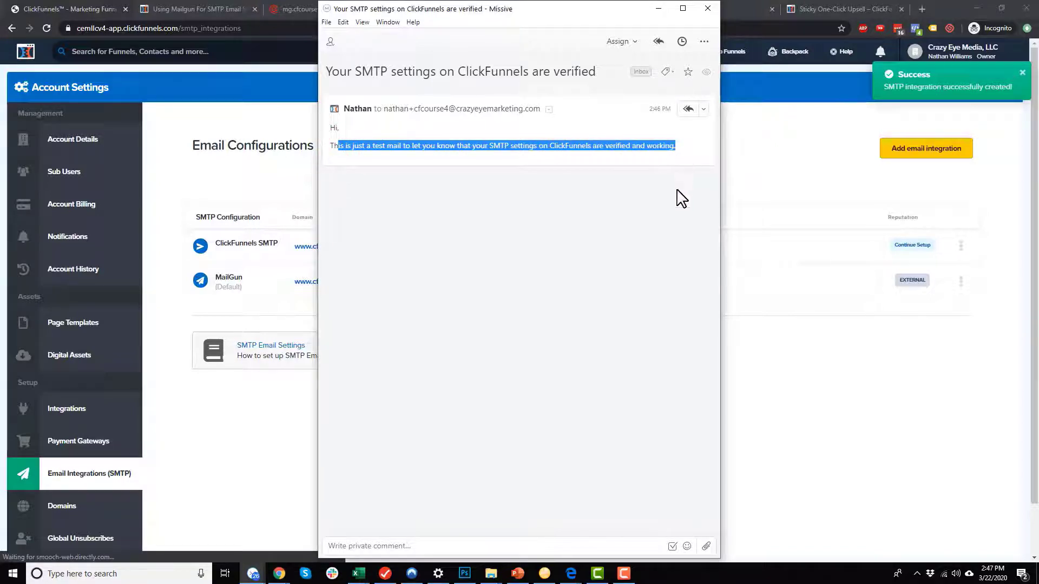
click(662, 222)
click(708, 8)
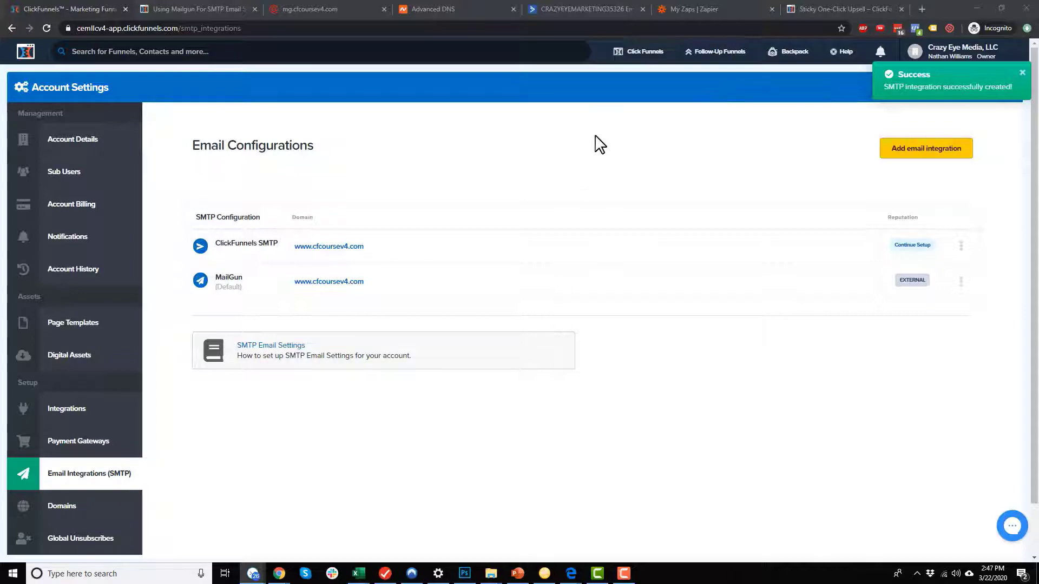
mouse_move(719, 60)
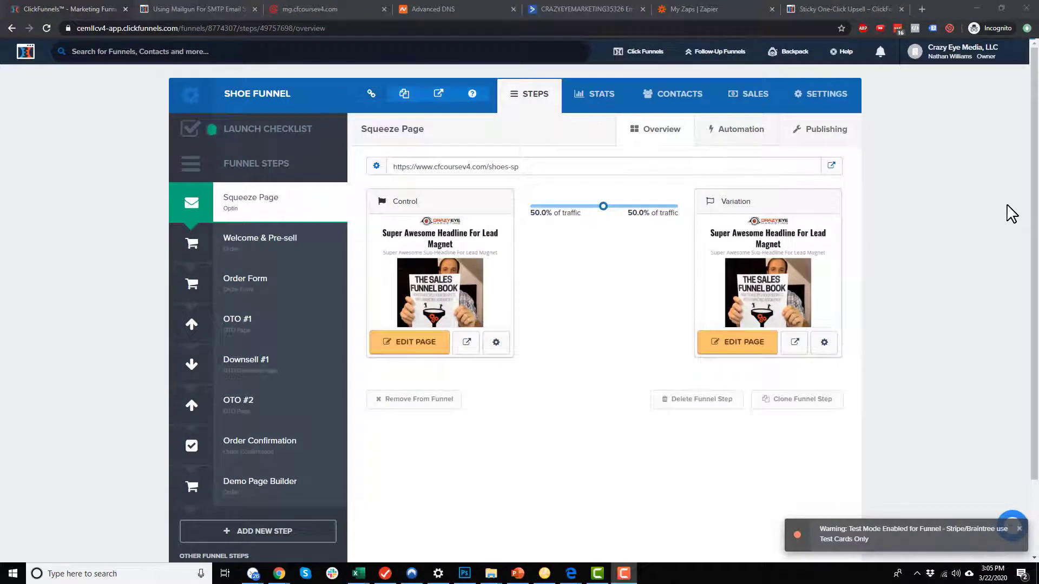
Open the Shoe Funnel's Squeeze Page step to see its 50/50 Control and Variation pages.
click(981, 181)
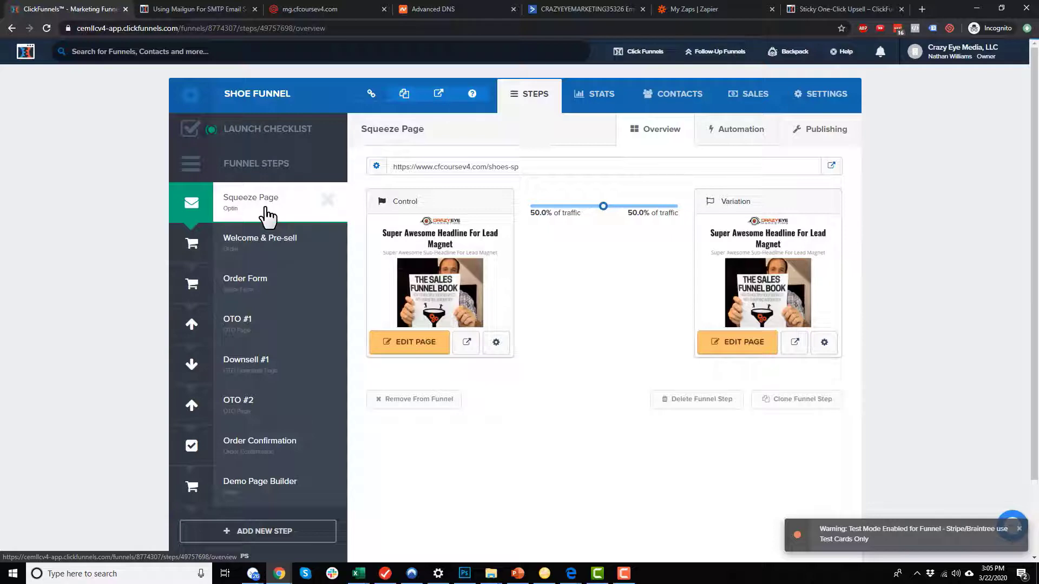
Open Email Lists in a second tab, dismiss the test-mode error, and start a blank new list.
mouse_move(736, 62)
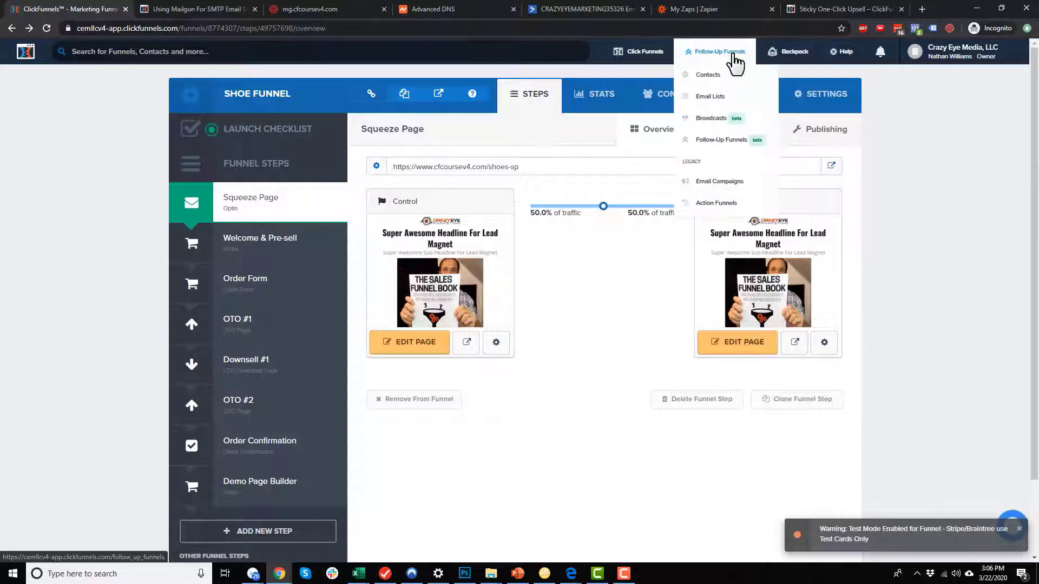
middle_click(724, 98)
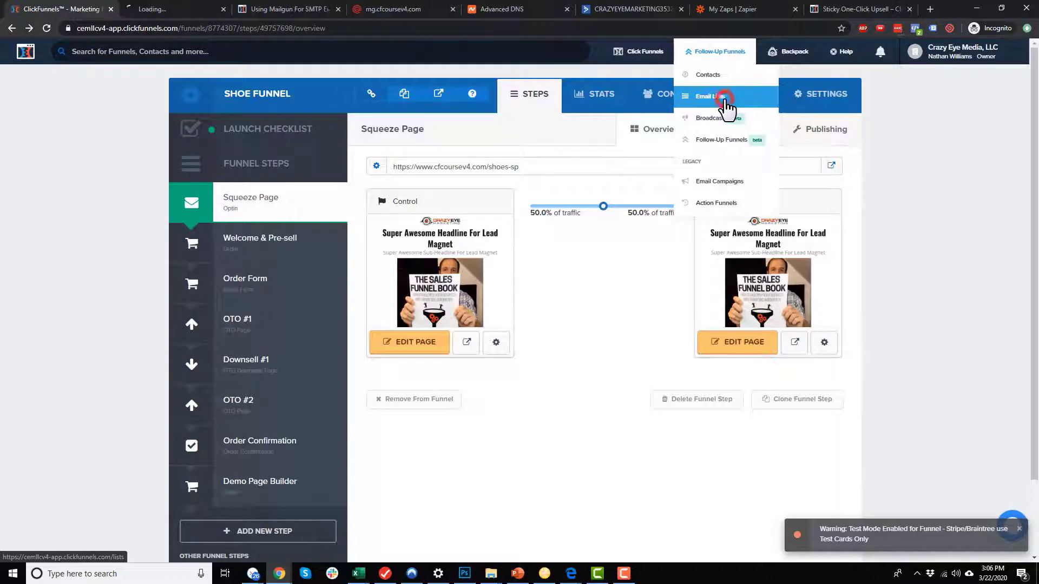
click(176, 8)
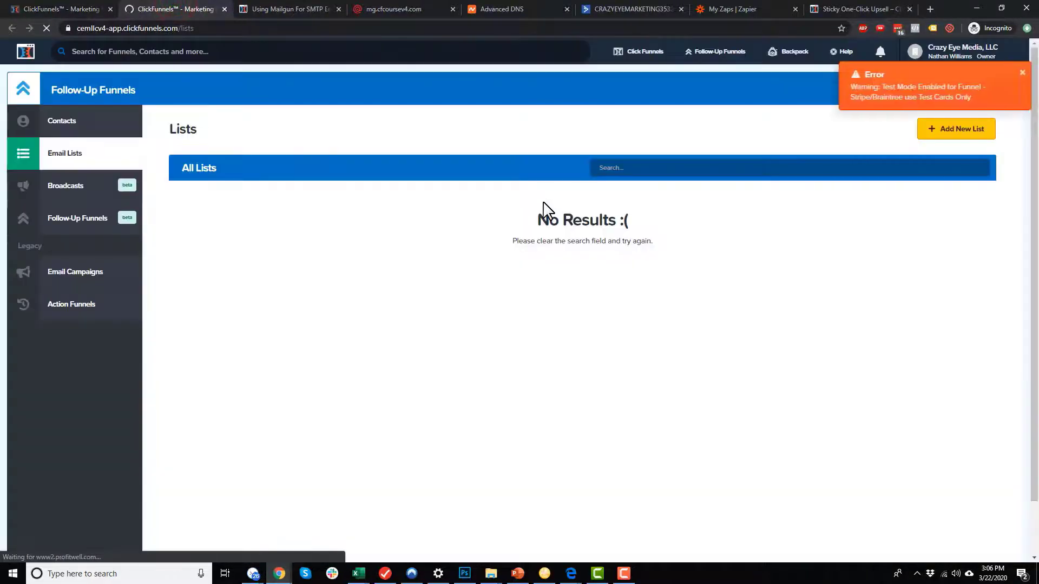
click(1021, 73)
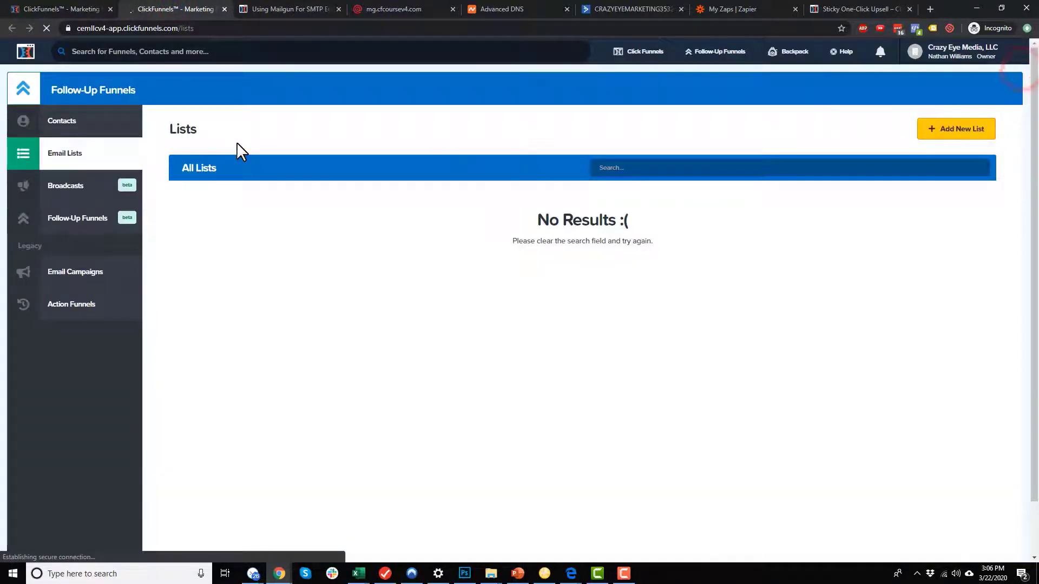
click(978, 134)
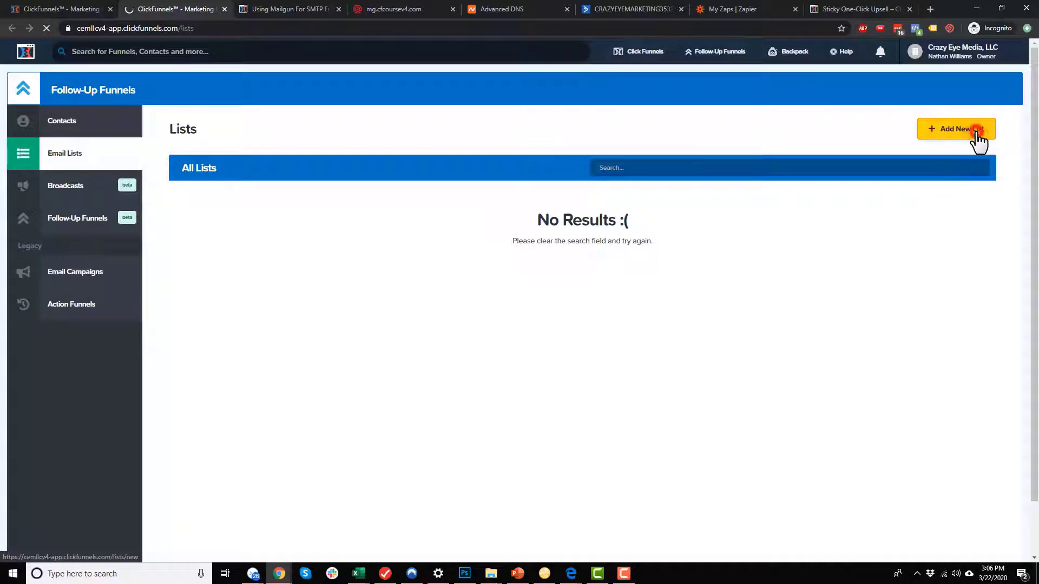
click(262, 180)
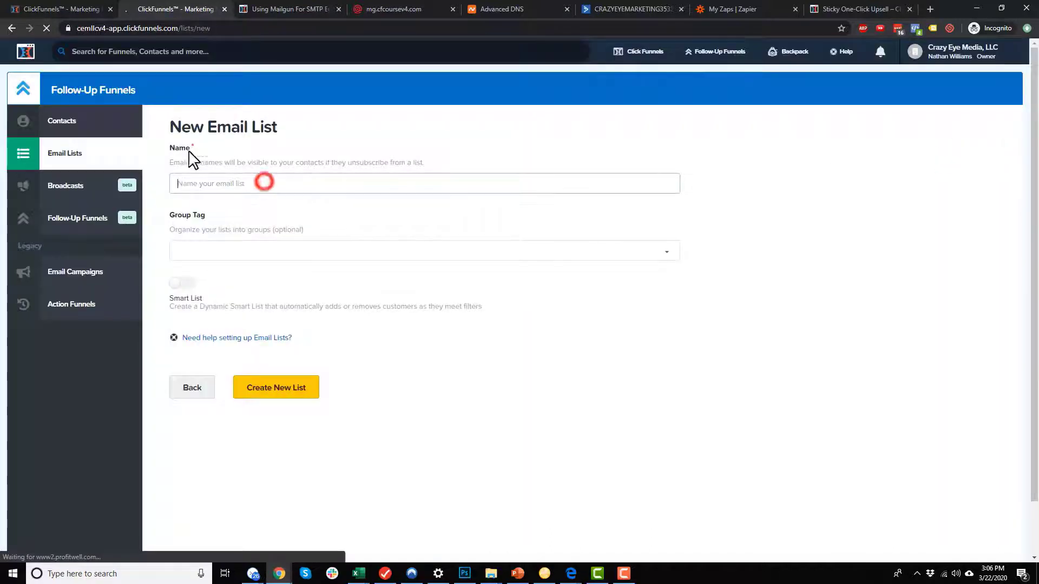
click(41, 7)
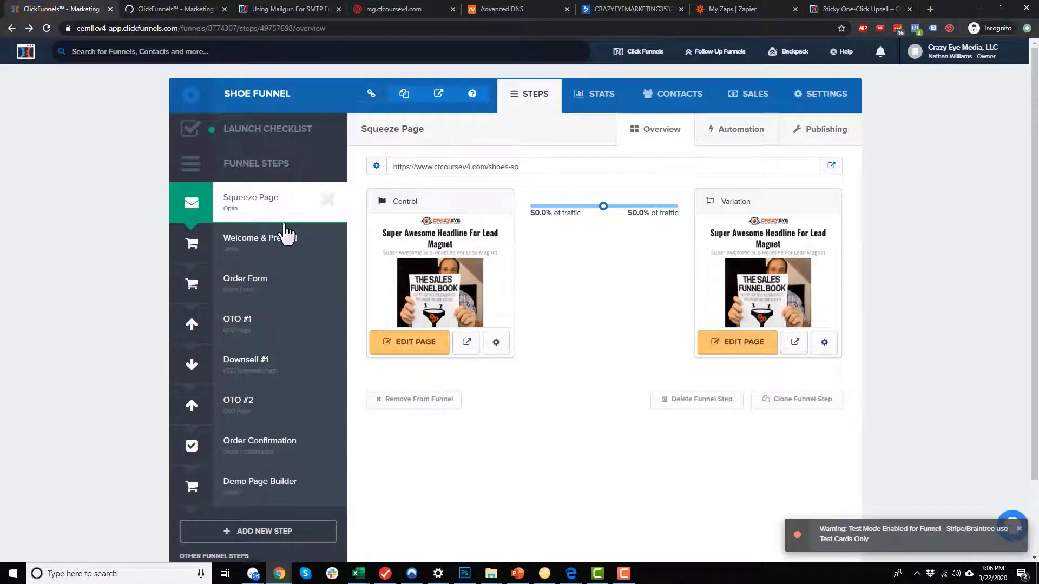
mouse_move(441, 294)
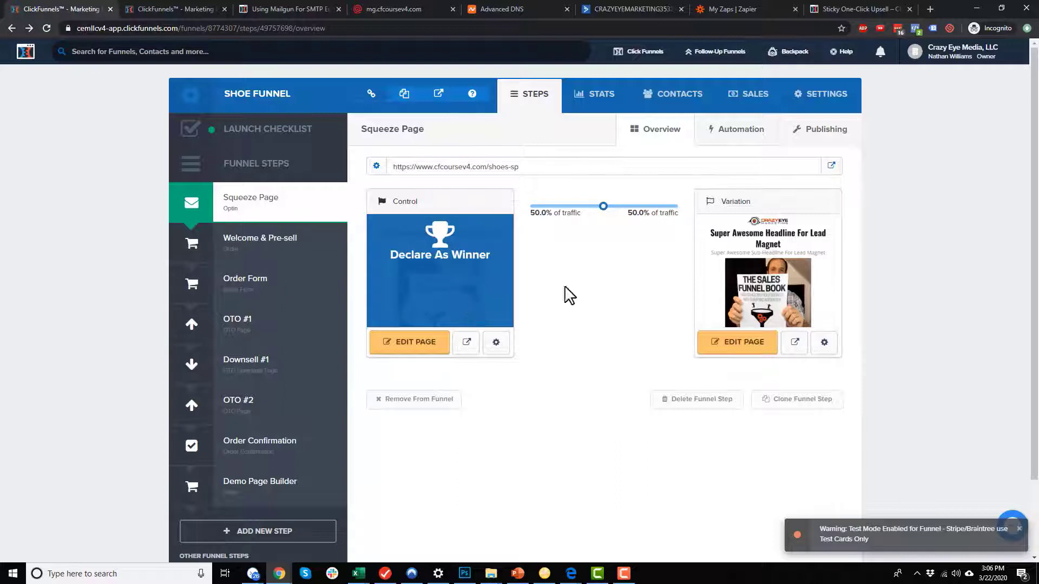
mouse_move(756, 318)
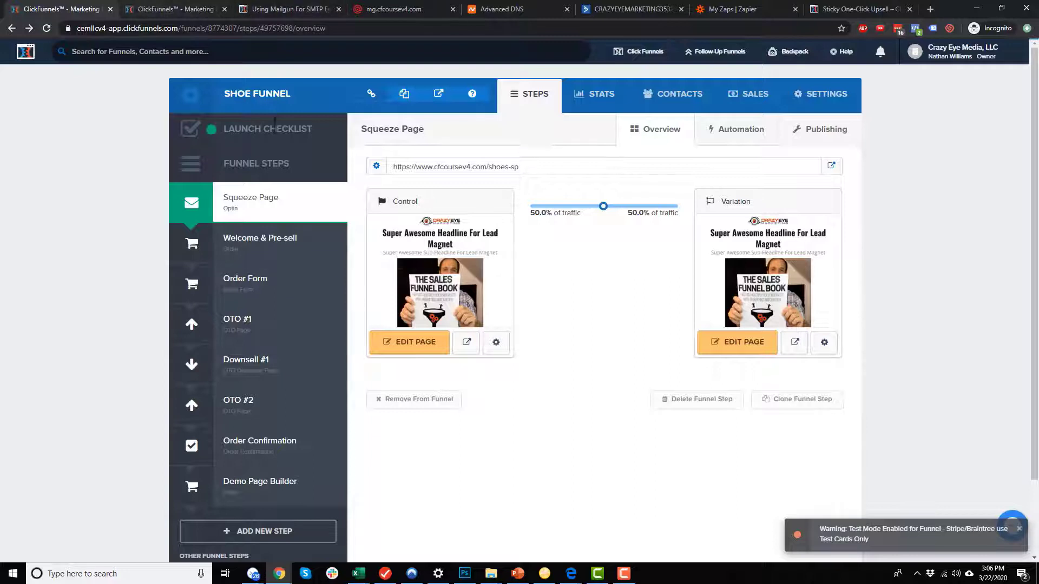
click(173, 8)
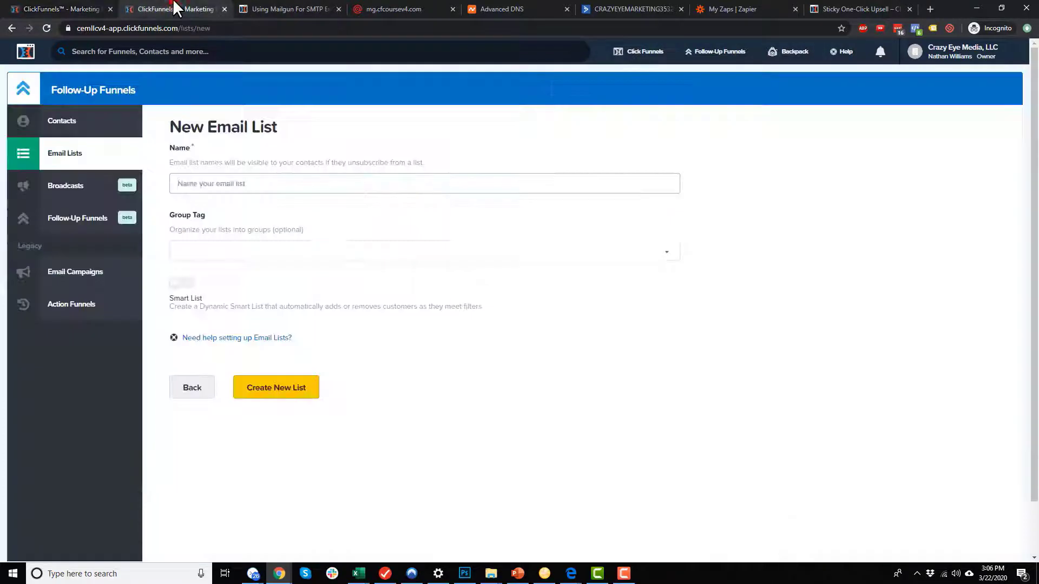
Name the new list 'LM: Shoe Coupon' and give it the group tag Shoe Funnel.
click(420, 184)
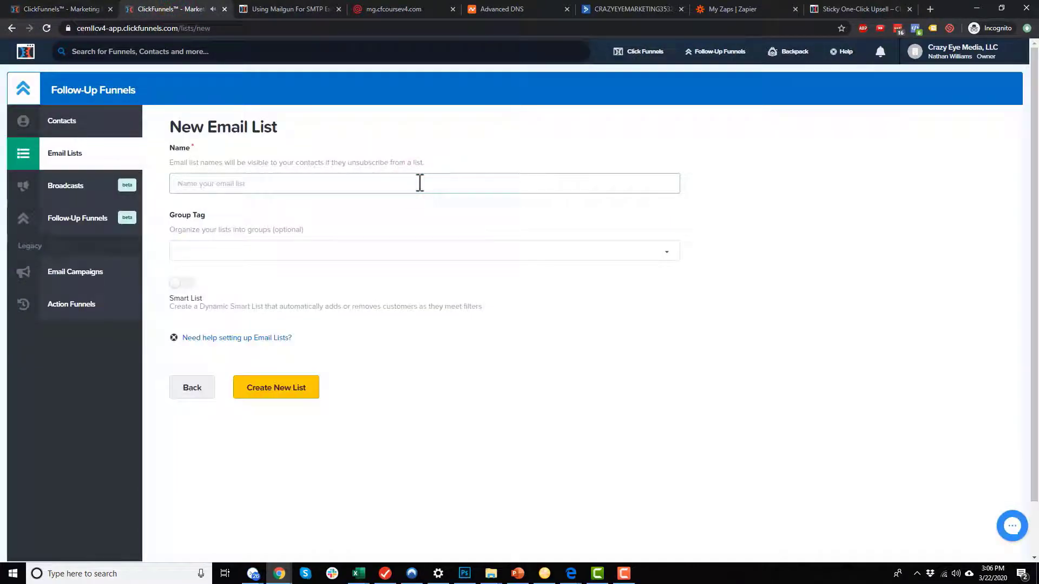
text(LM: Shoe Coupon)
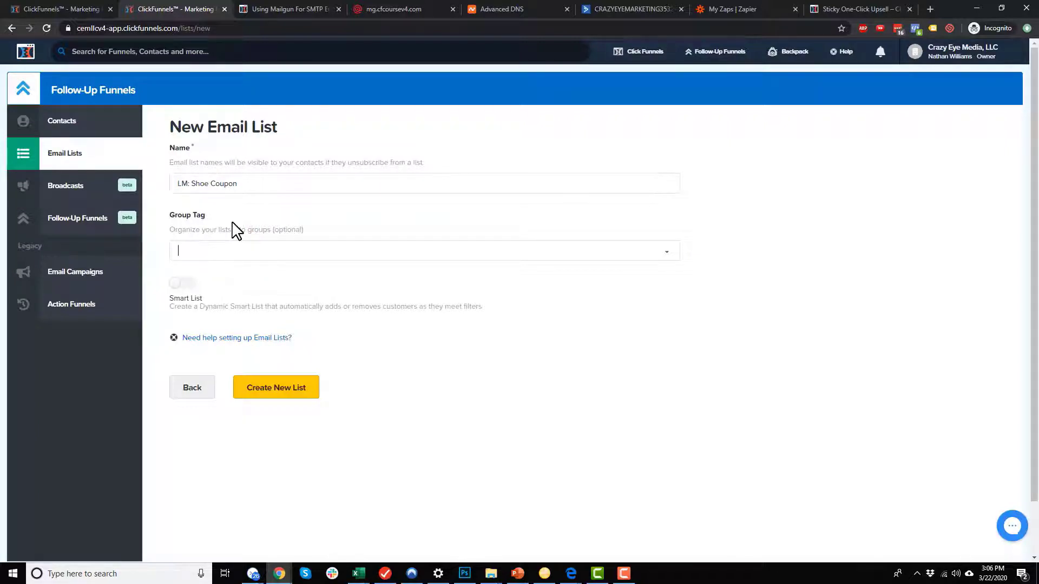
text(hoe)
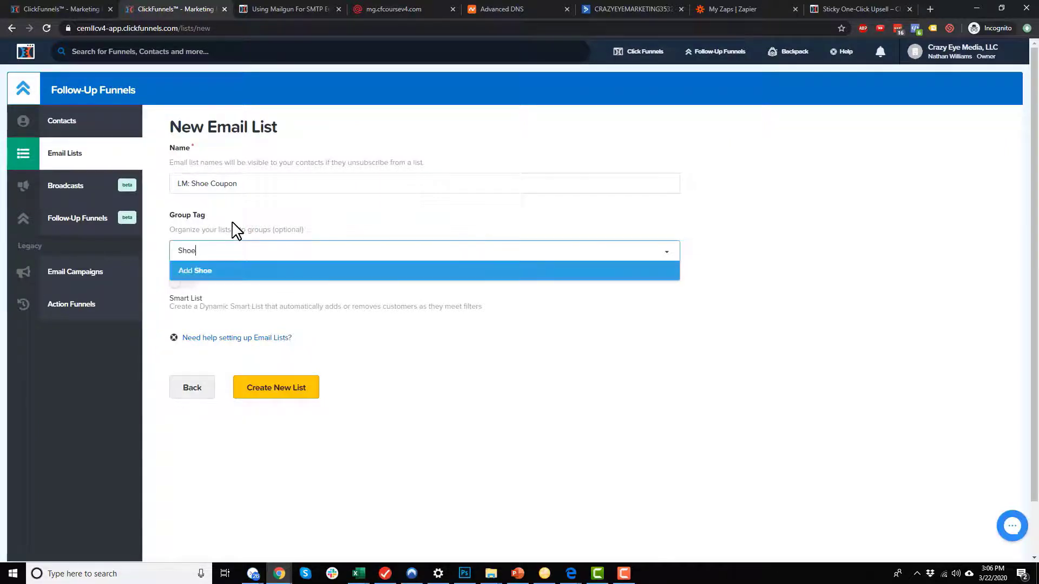
text( Funnel)
key(Return)
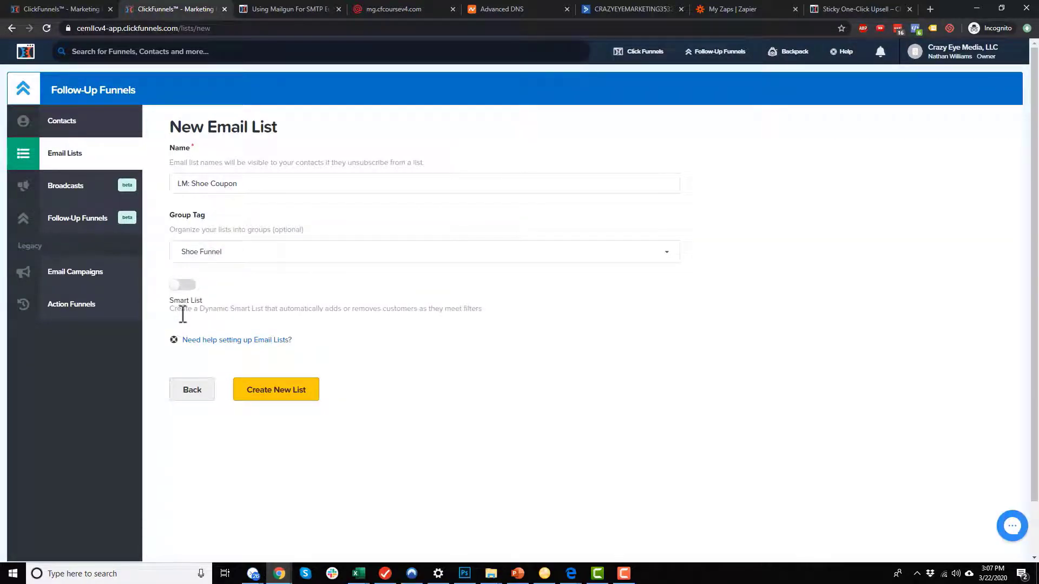
Leave Smart List switched off and create the LM: Shoe Coupon list.
click(246, 309)
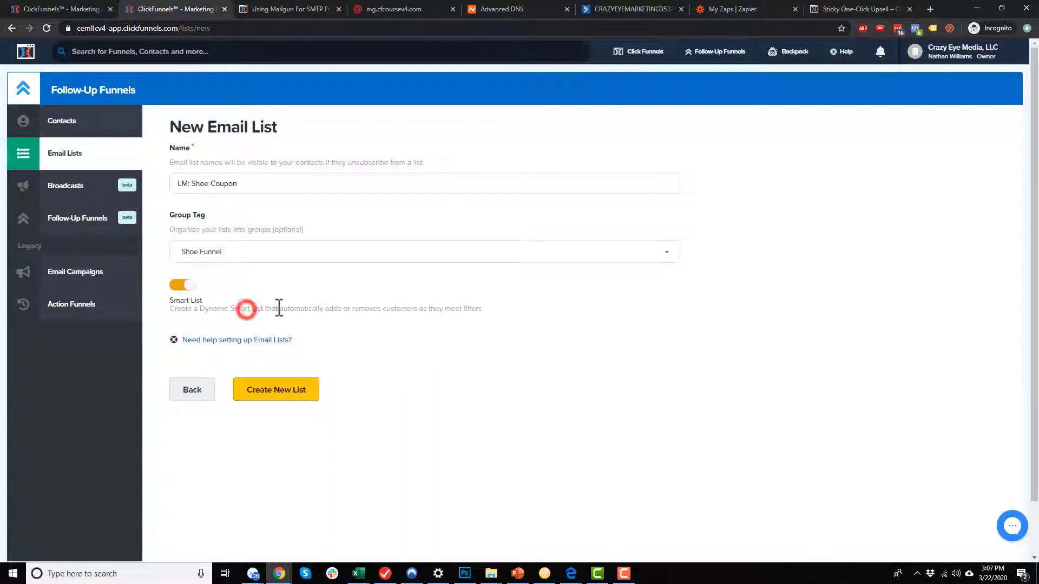
drag(277, 309, 391, 313)
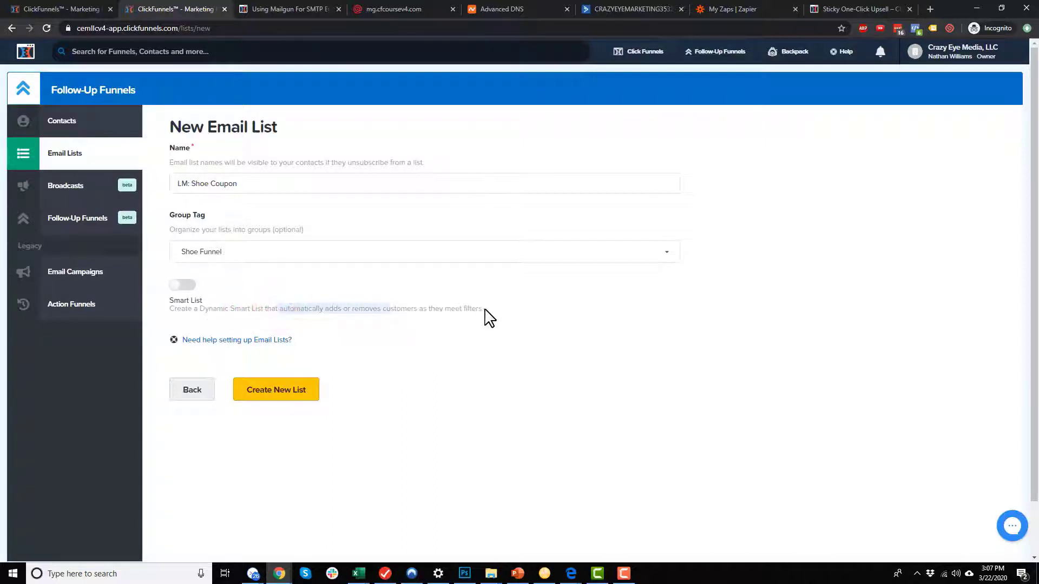
click(175, 285)
click(197, 288)
click(268, 393)
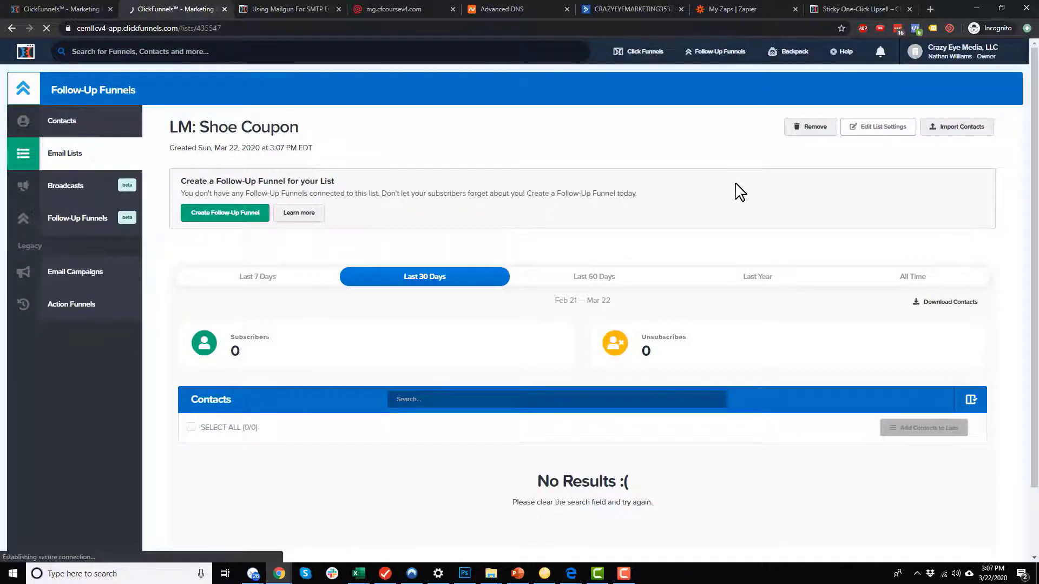
Start another blank email list, then view the Shoe Funnel's Order Form step at /shoes-order.
click(78, 157)
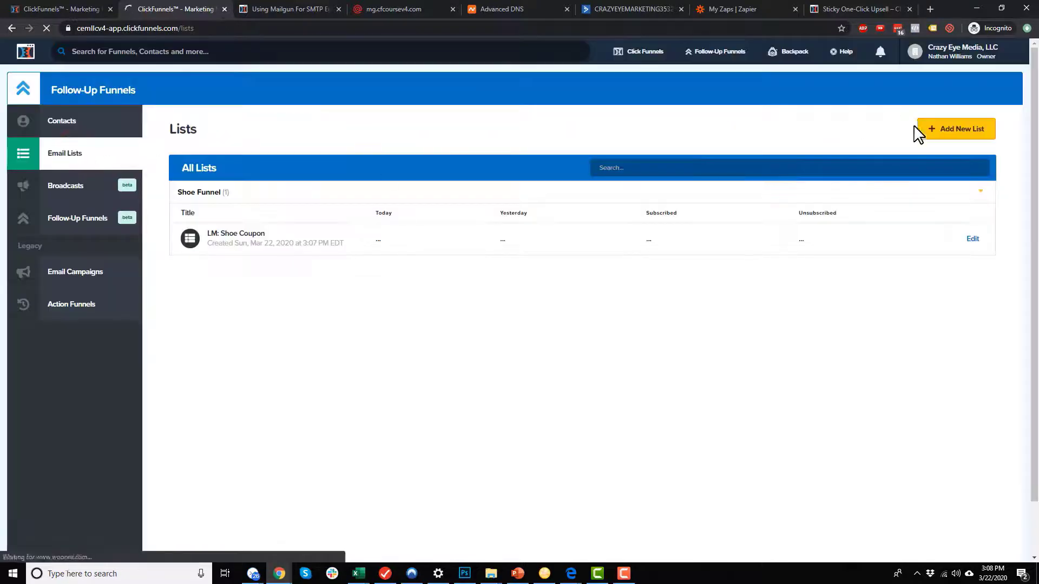
click(969, 133)
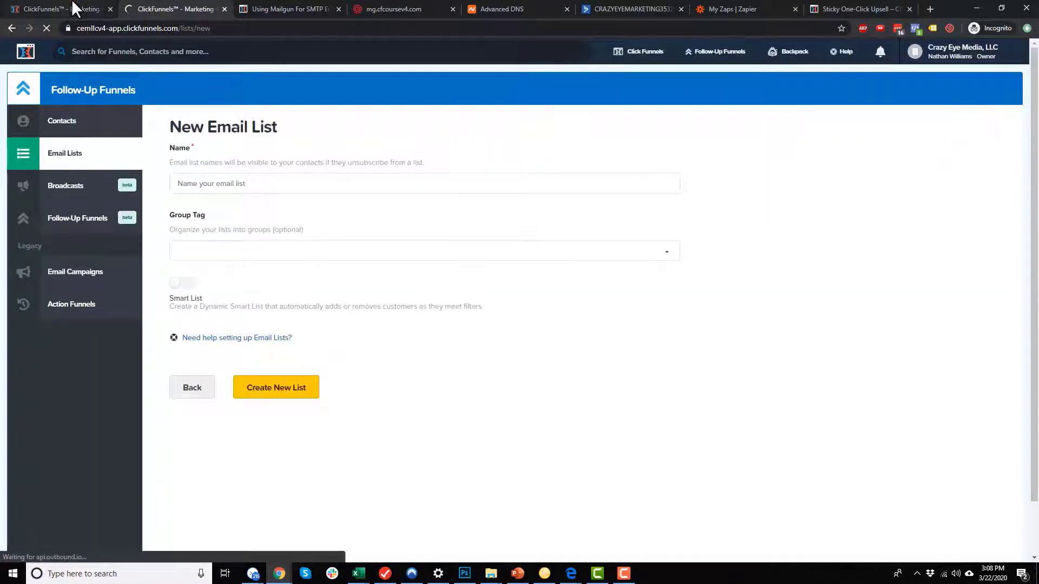
click(76, 9)
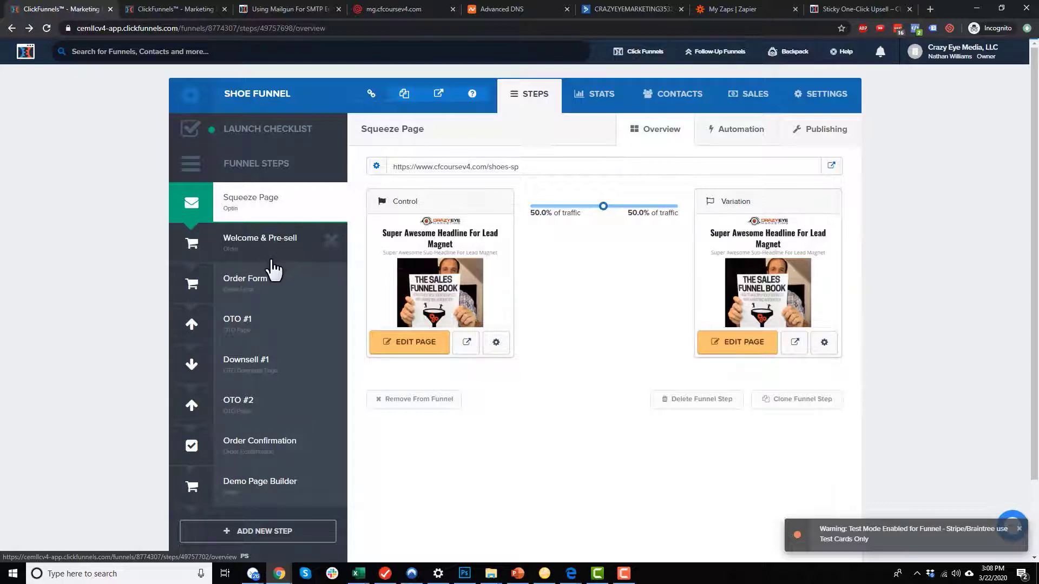
click(269, 285)
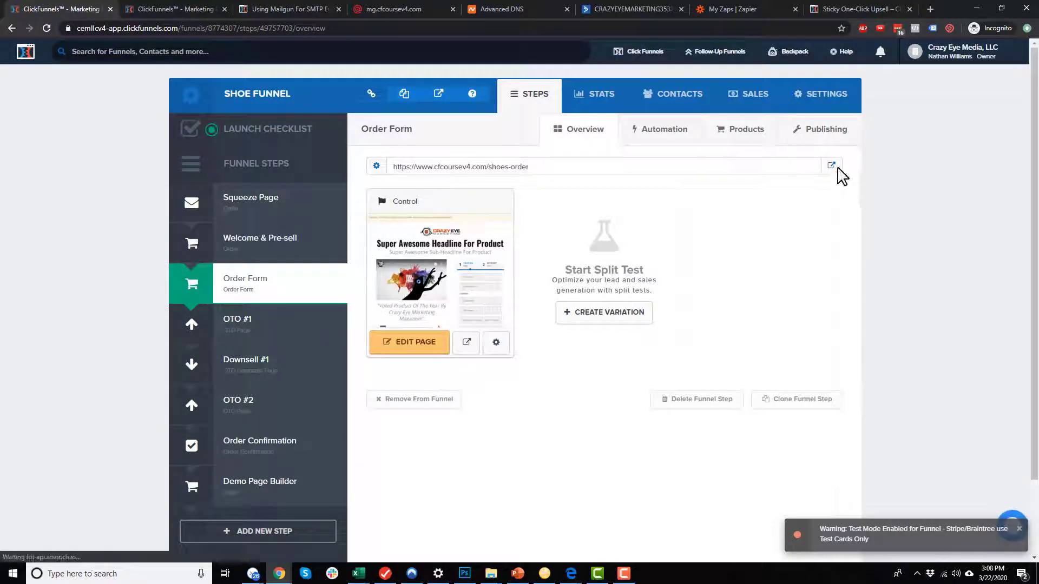
Preview the live /shoes-order-a page and play its sales video, then return to the list form.
click(831, 165)
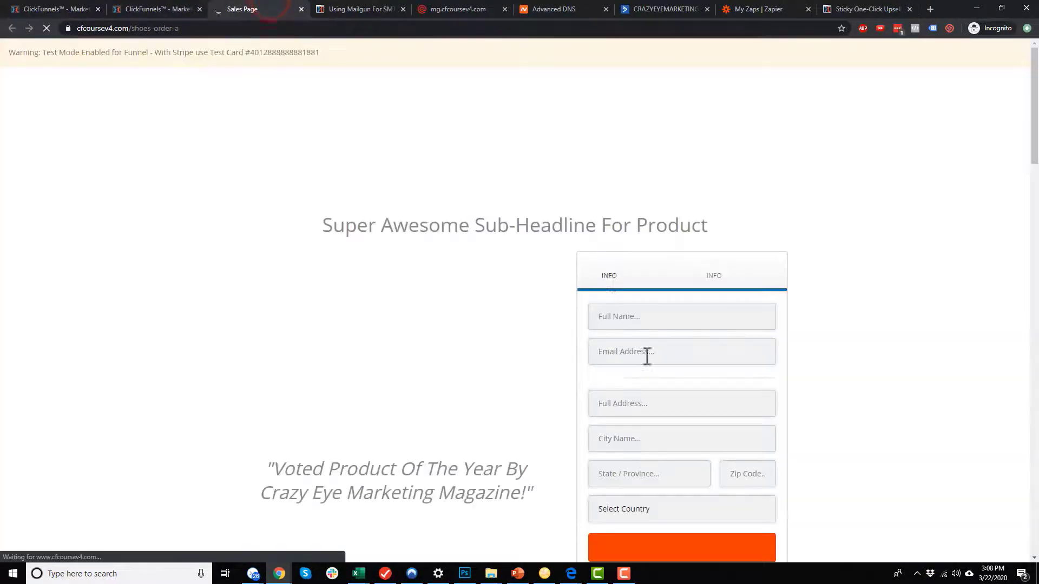
scroll(649, 341, down, 2)
click(387, 209)
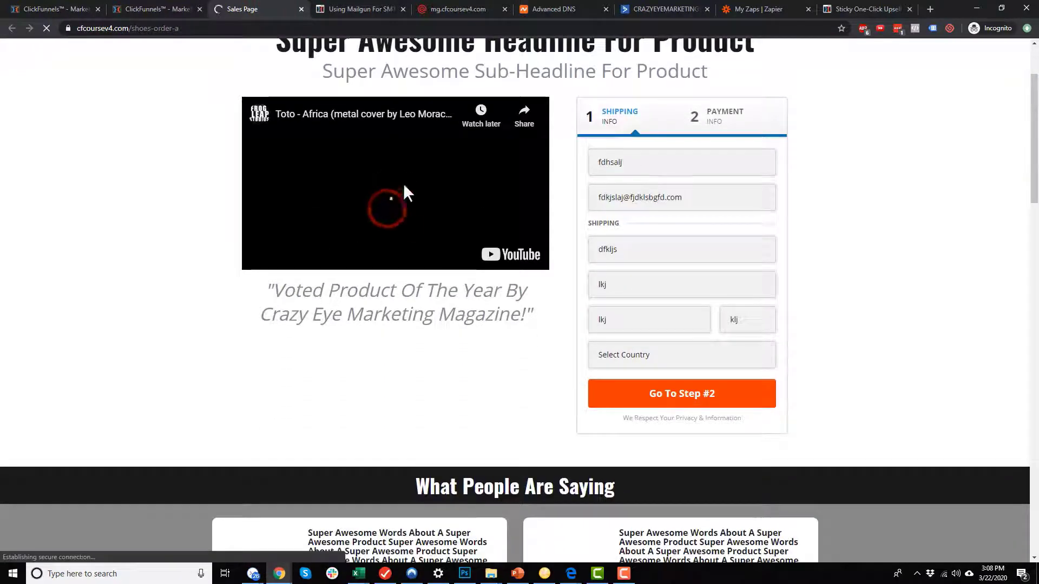
scroll(662, 196, up, 2)
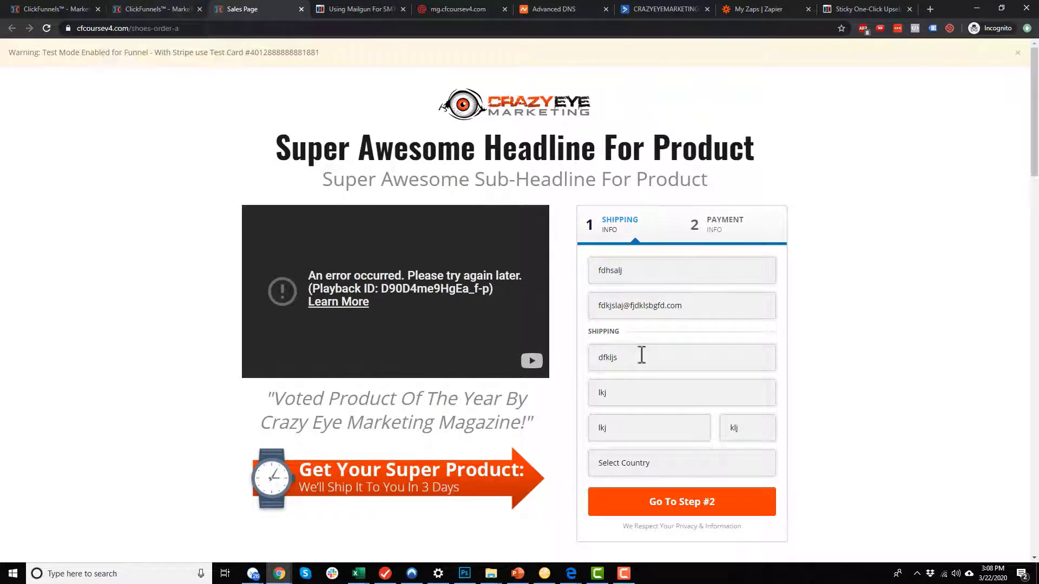
click(170, 8)
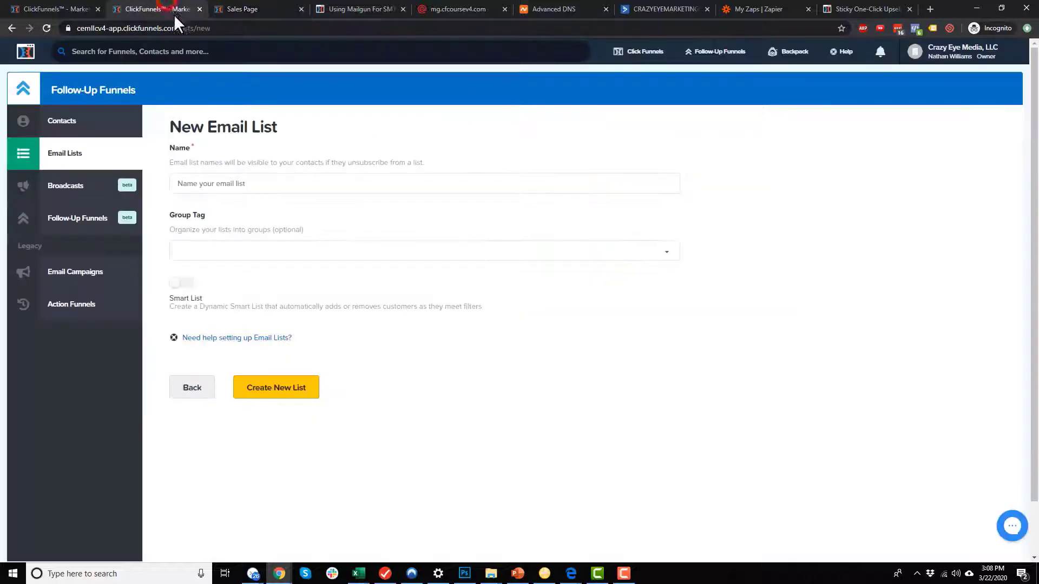
Create the LEAD: Shoes list tagged Shoe Funnel and view the email lists overview.
click(241, 184)
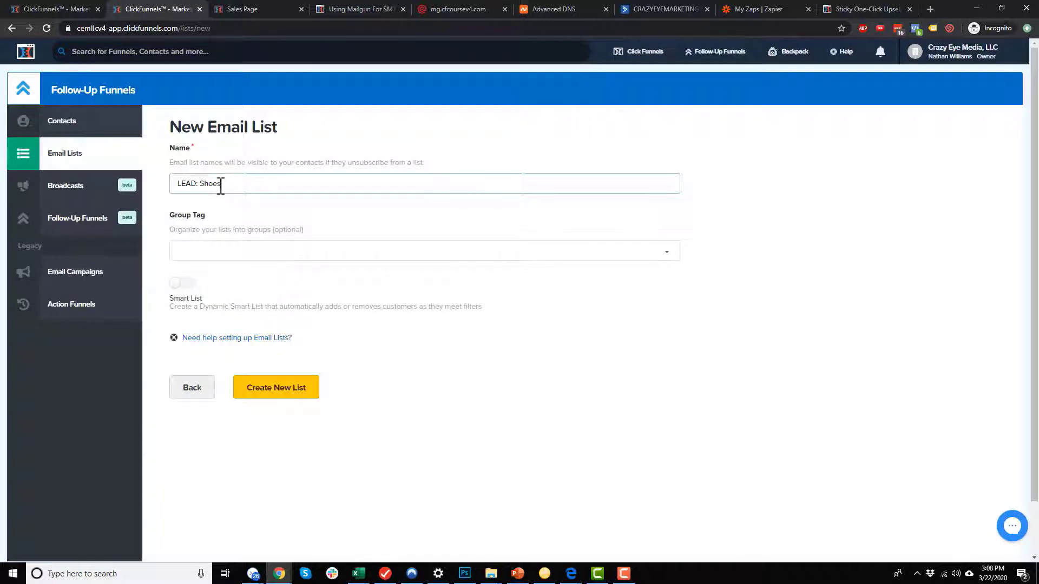
click(292, 250)
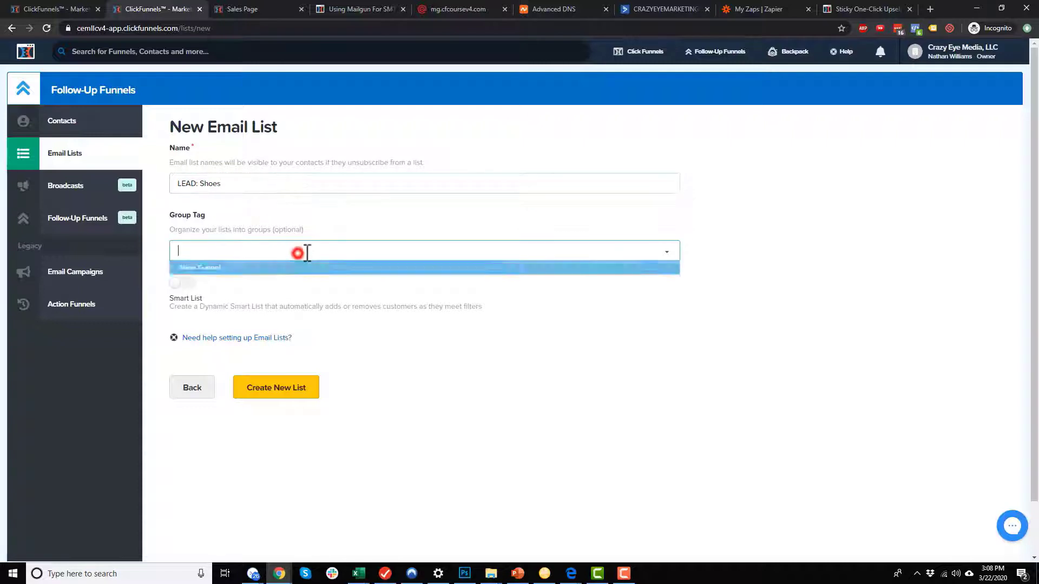
click(285, 269)
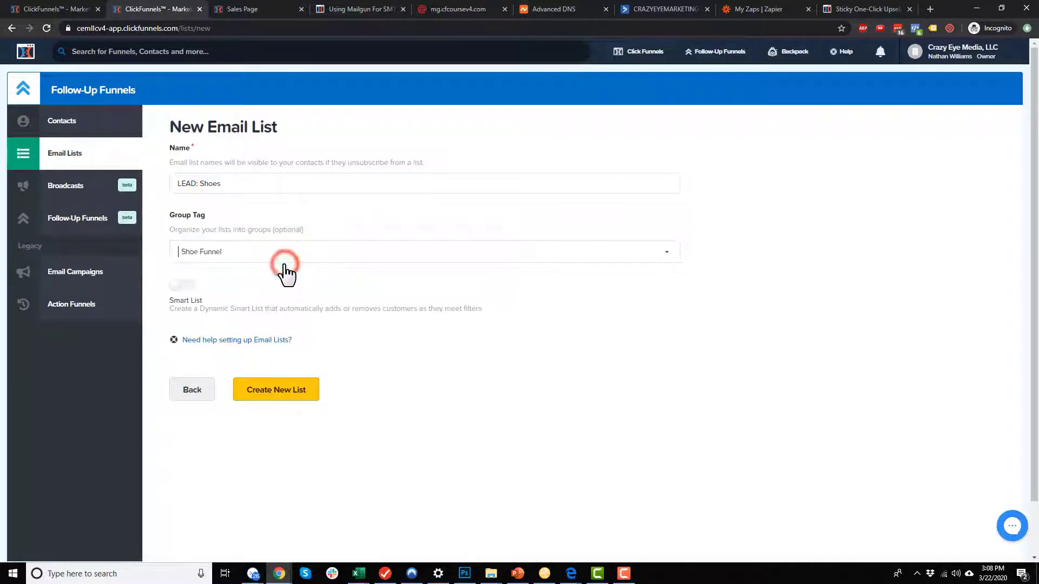
click(313, 394)
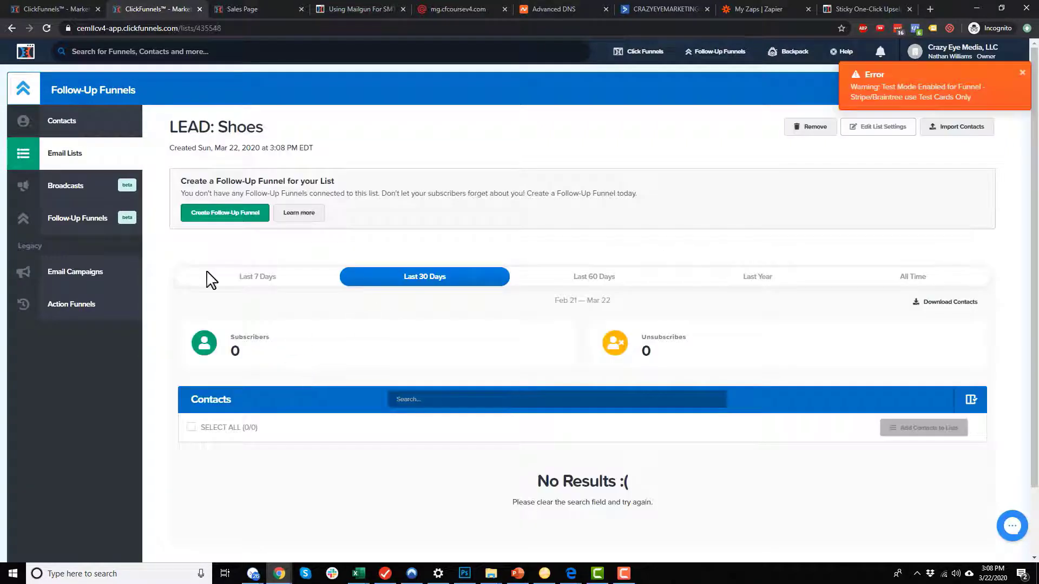
click(96, 155)
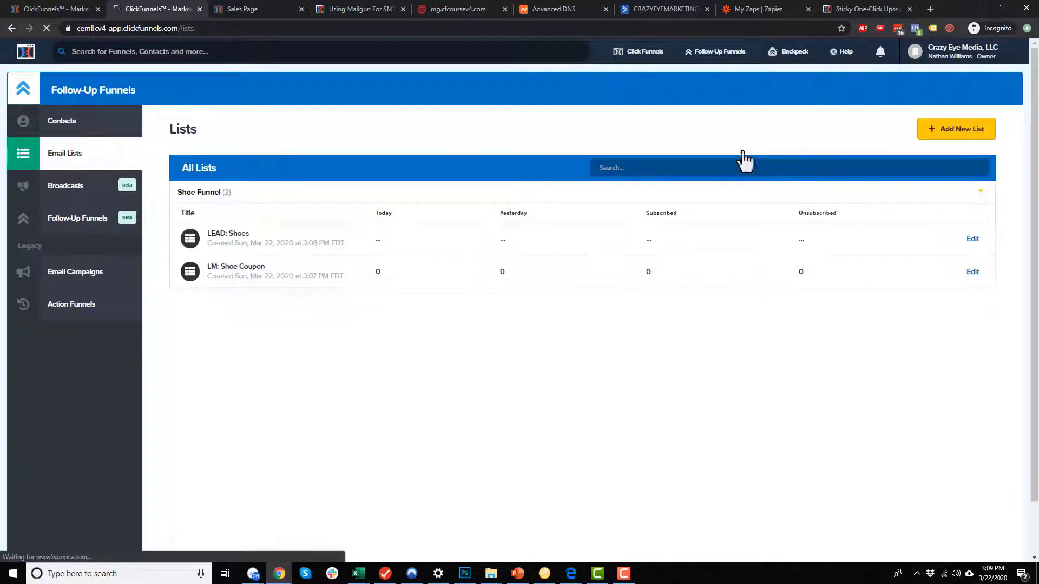
Create a new list named PURCHASE: Shoes with group tag Shoe Funnel.
click(967, 132)
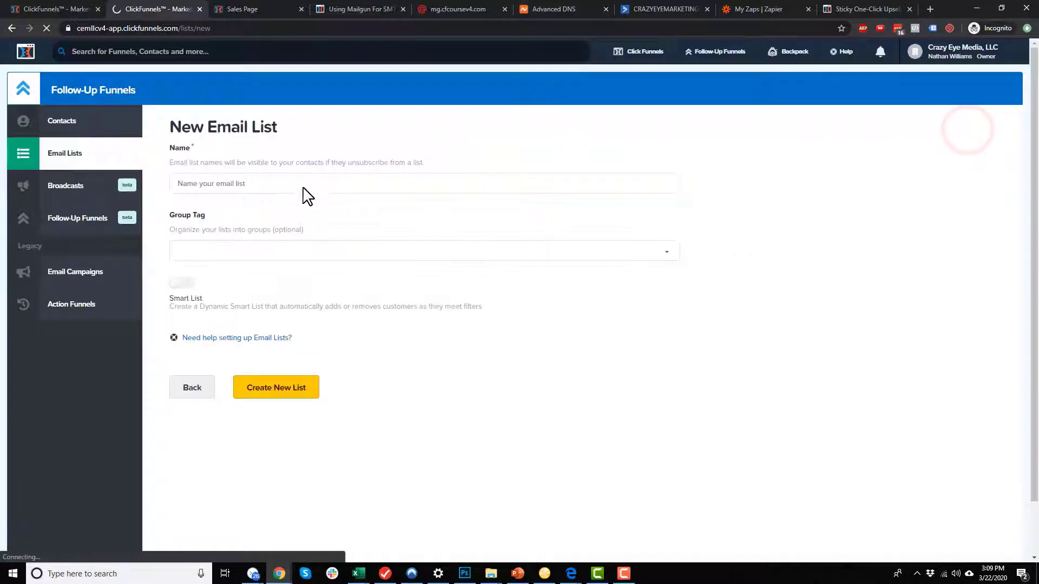
click(288, 184)
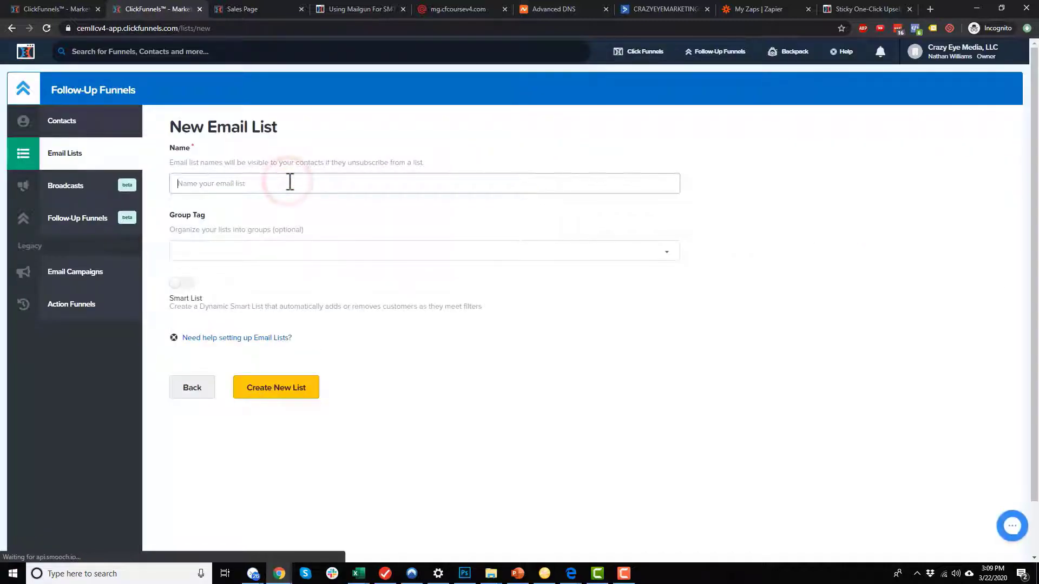
text(PURCHASE: Shoes)
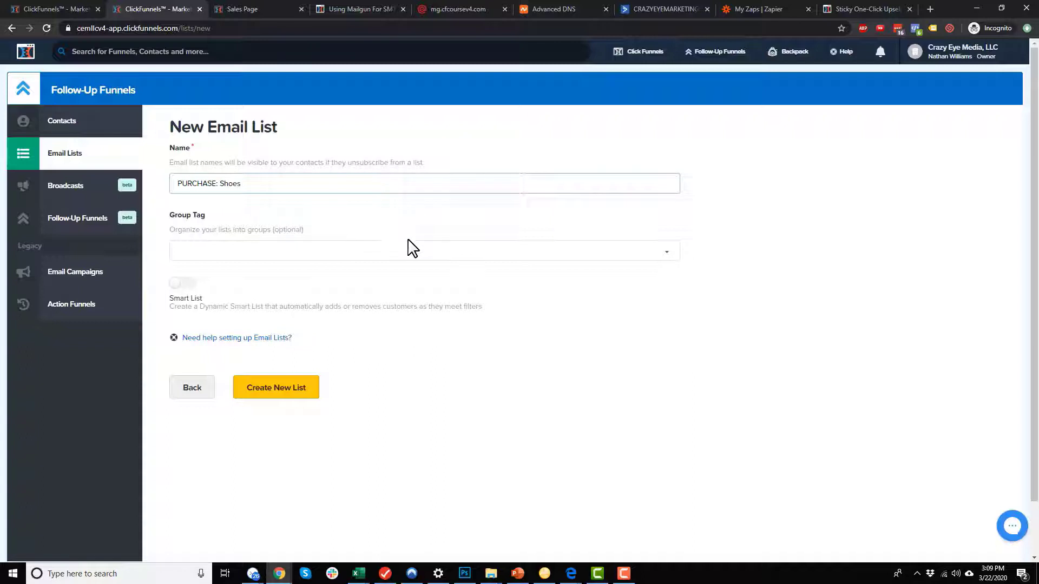
click(409, 247)
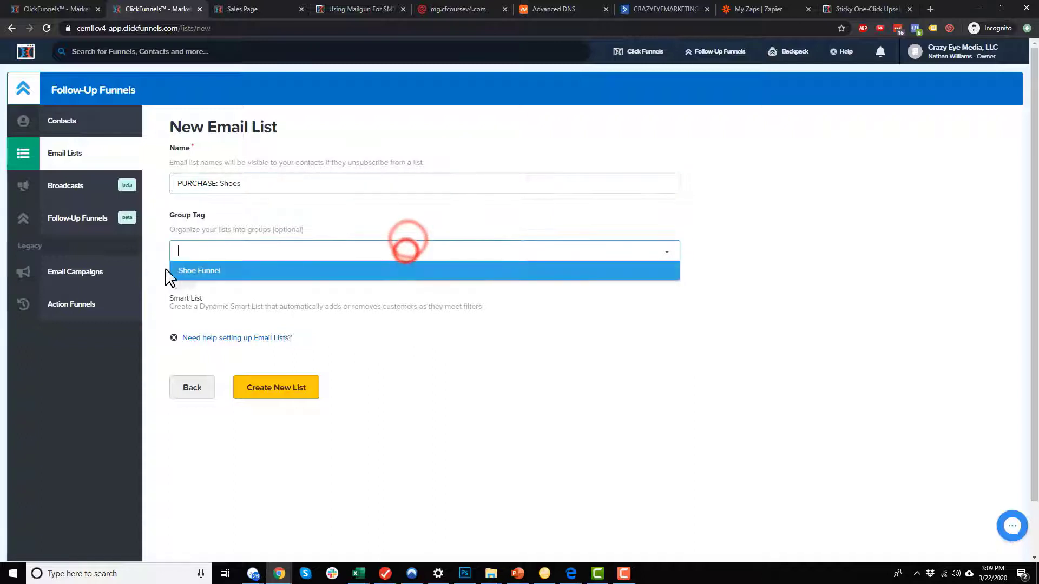
click(215, 270)
click(258, 392)
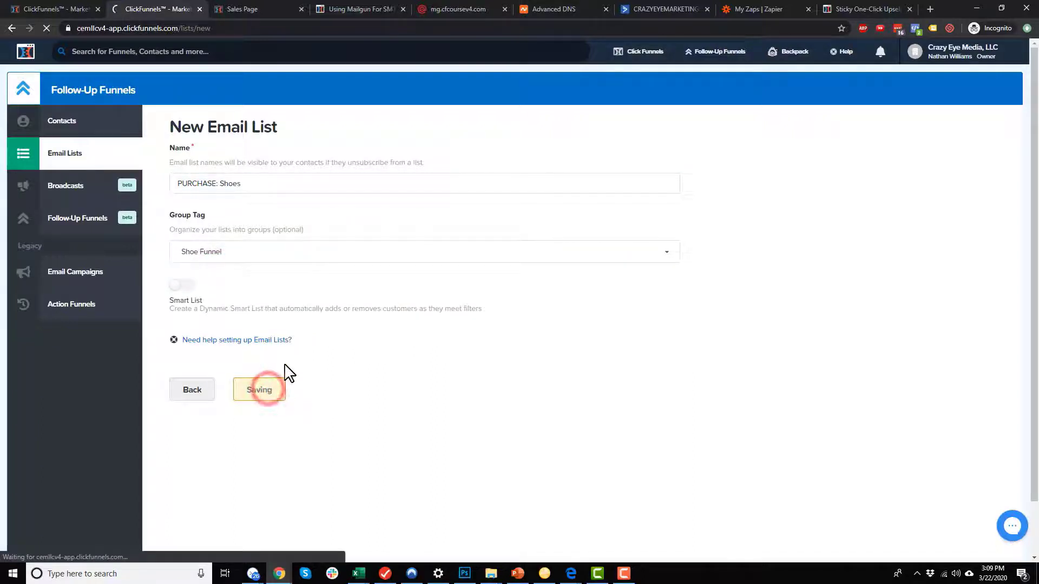
Check the funnel's OTO #1 step, then start another new email list.
click(53, 9)
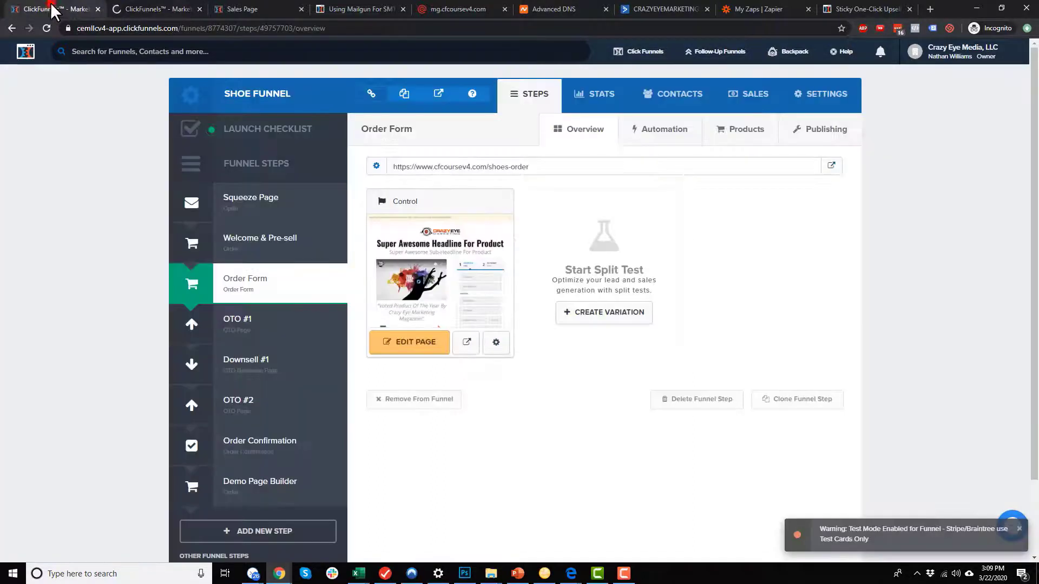
click(265, 327)
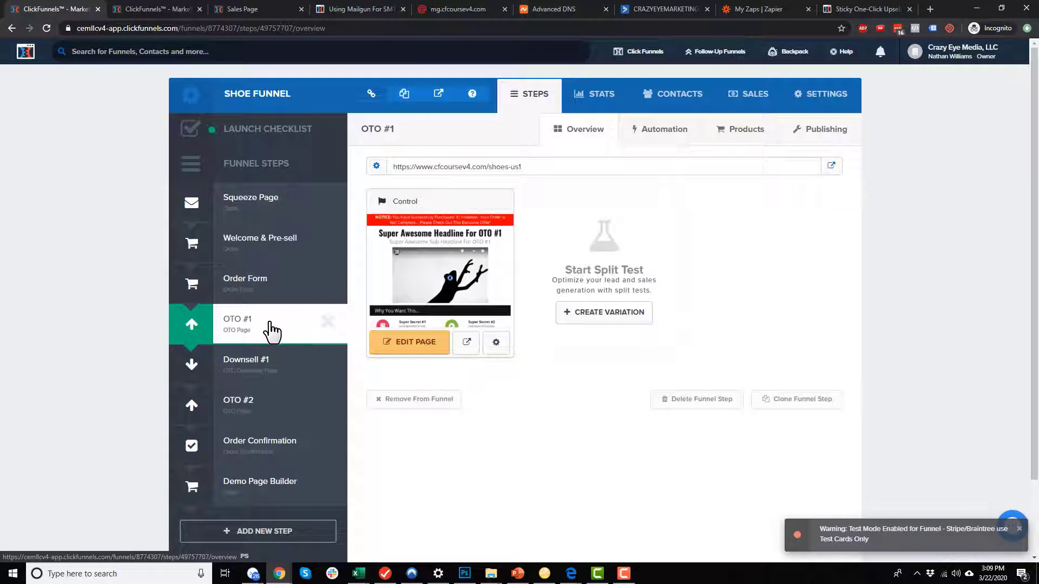
click(153, 9)
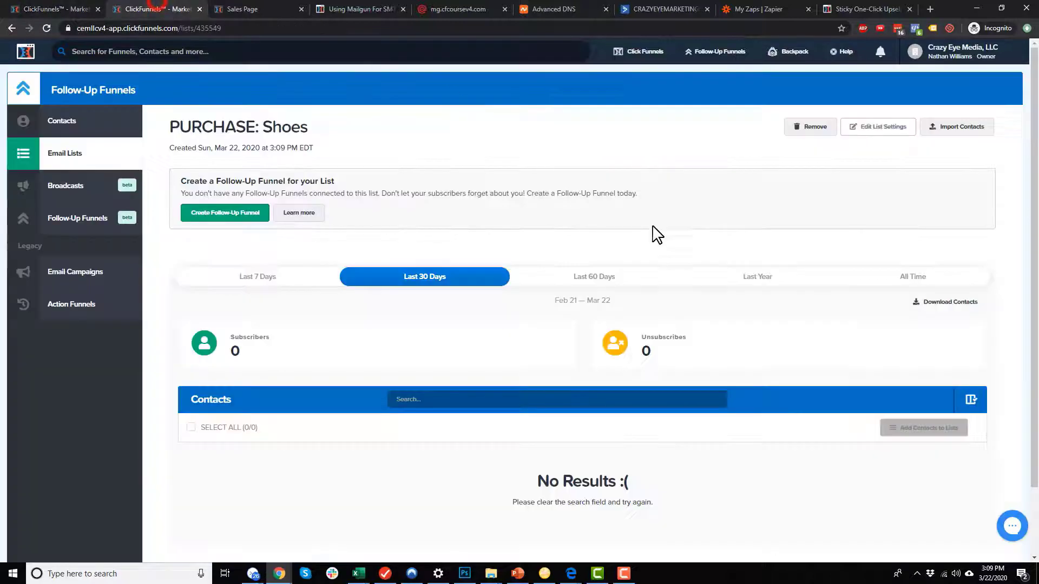
click(69, 155)
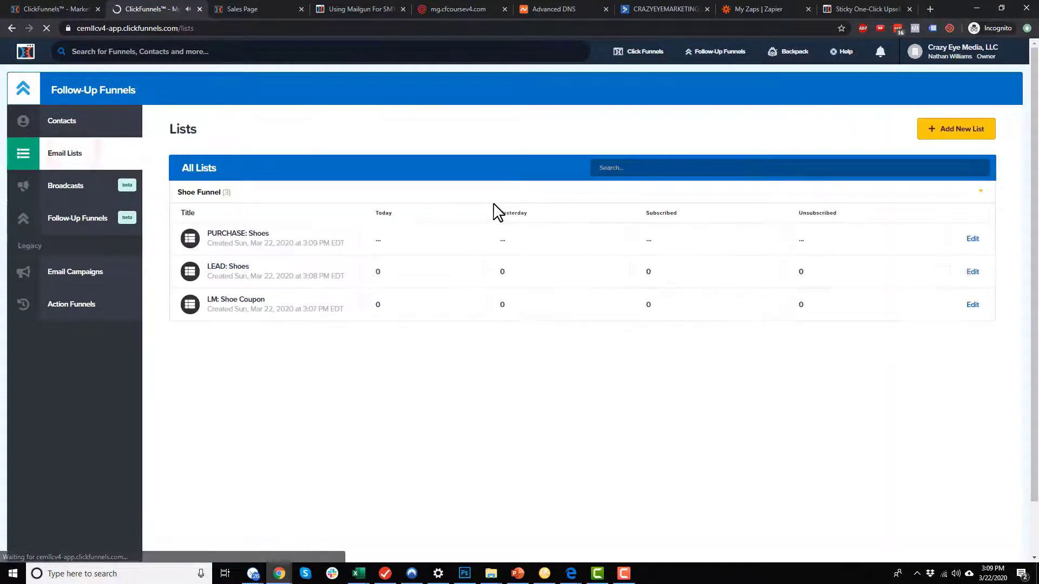
click(965, 135)
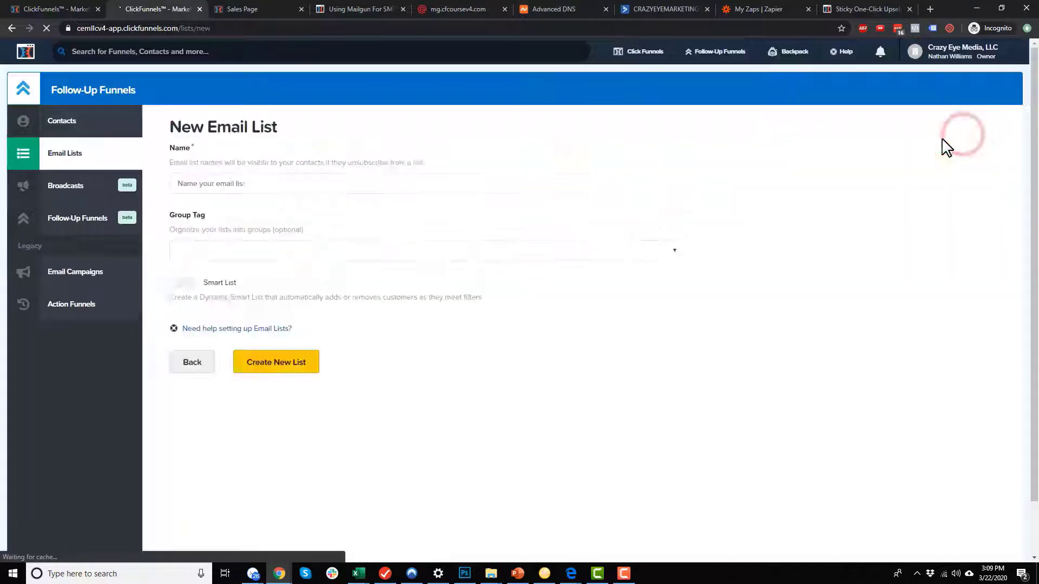
Create the PURCHASE: Shoes Laces list with group tag Shoe Funnel.
click(227, 182)
text(PURC)
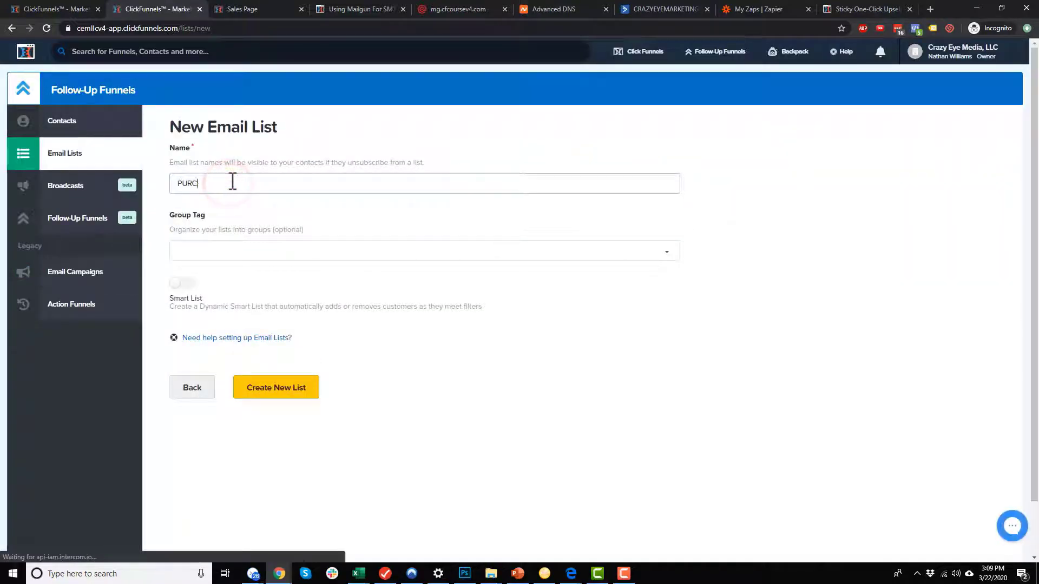
text(HASE: Shoes Laces)
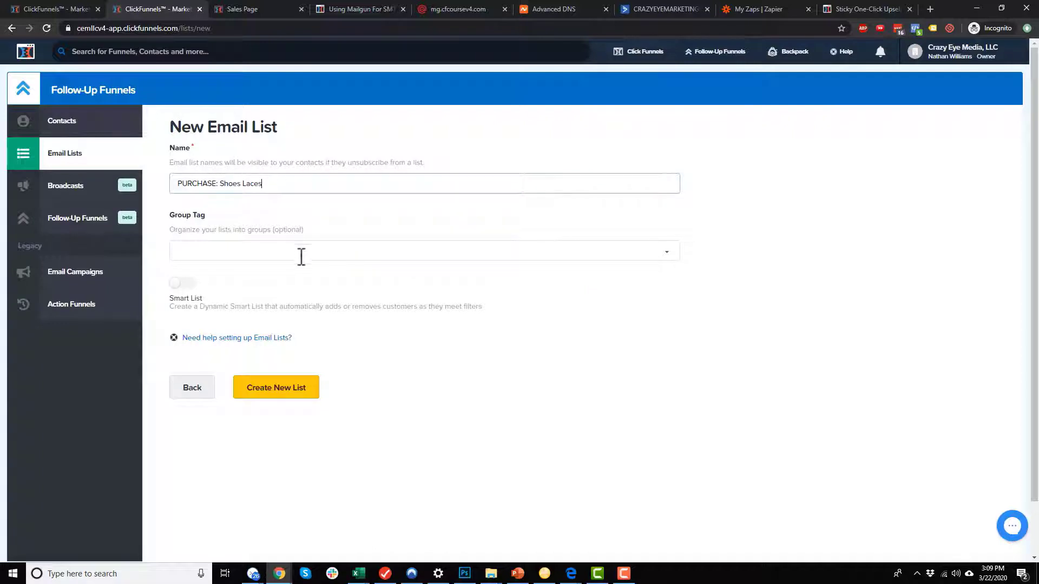
click(302, 257)
click(245, 267)
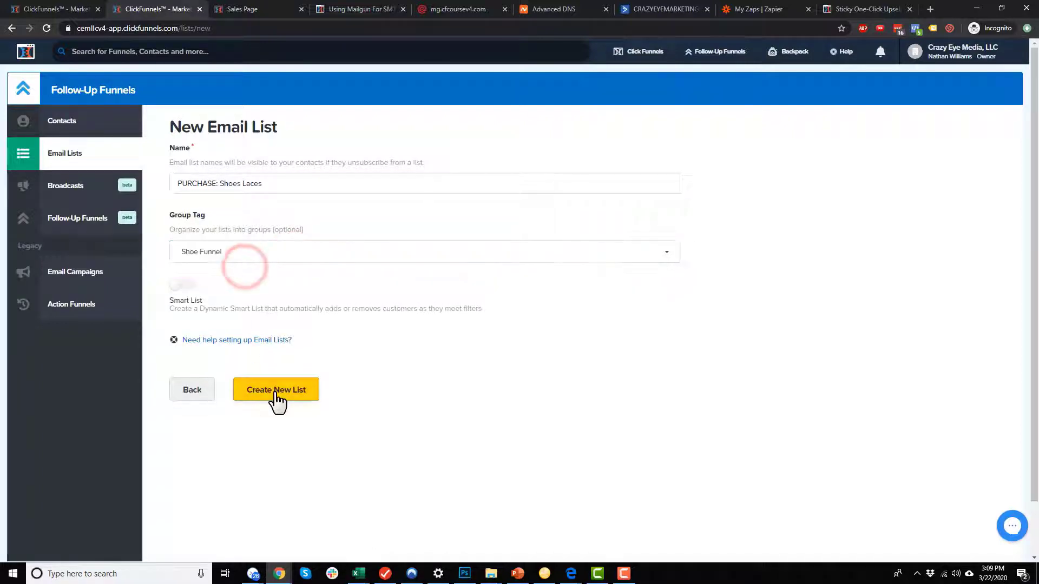
click(276, 399)
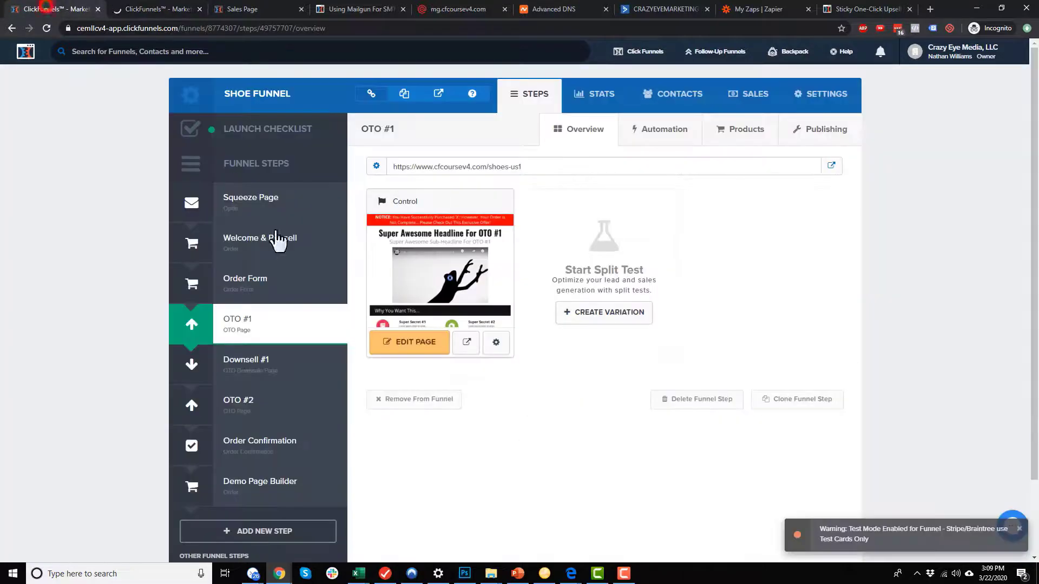
Look at the funnel's OTO #2 step, then return to the email lists overview.
click(252, 406)
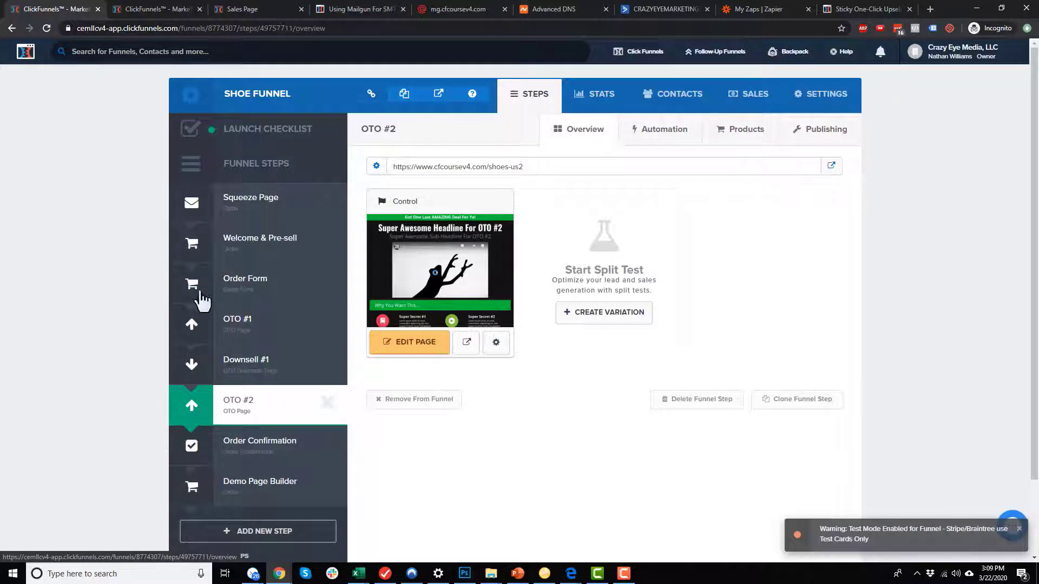
key(ctrl+Tab)
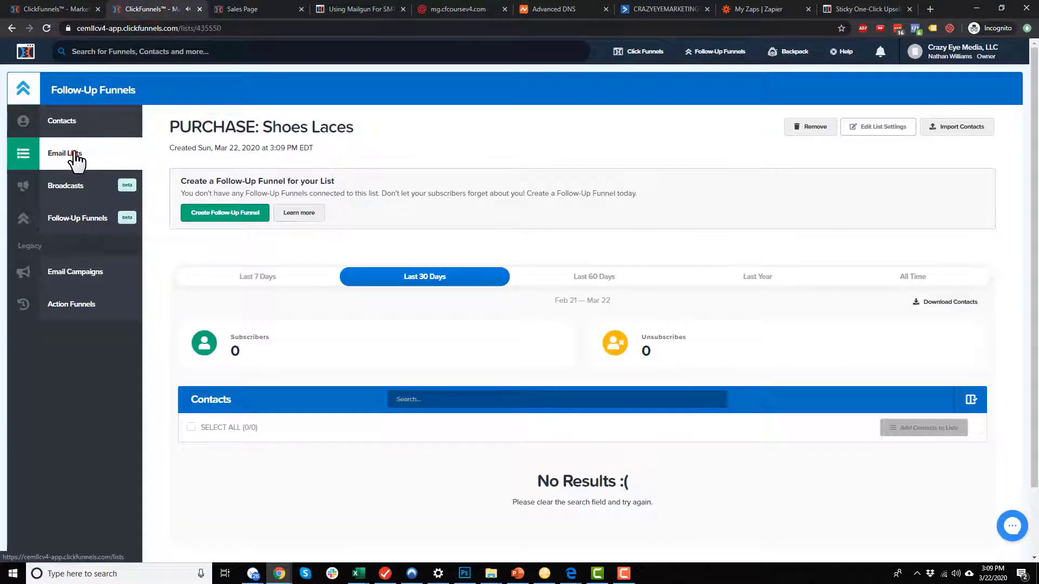
click(76, 154)
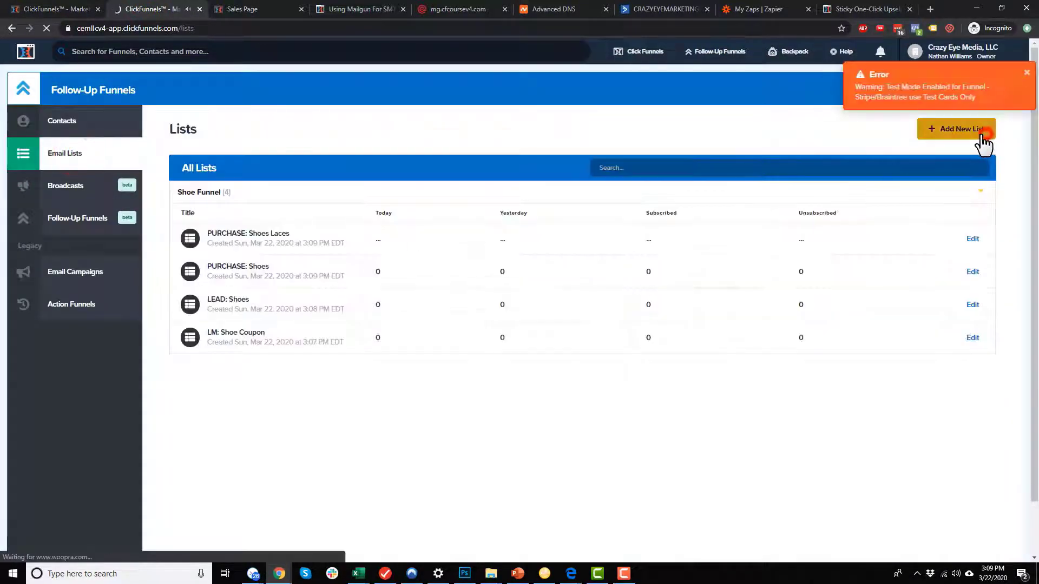
Create the PURCHASE: Shoe Cleaner list tagged Shoe Funnel, check the overview, and return to the funnel.
click(980, 137)
click(295, 182)
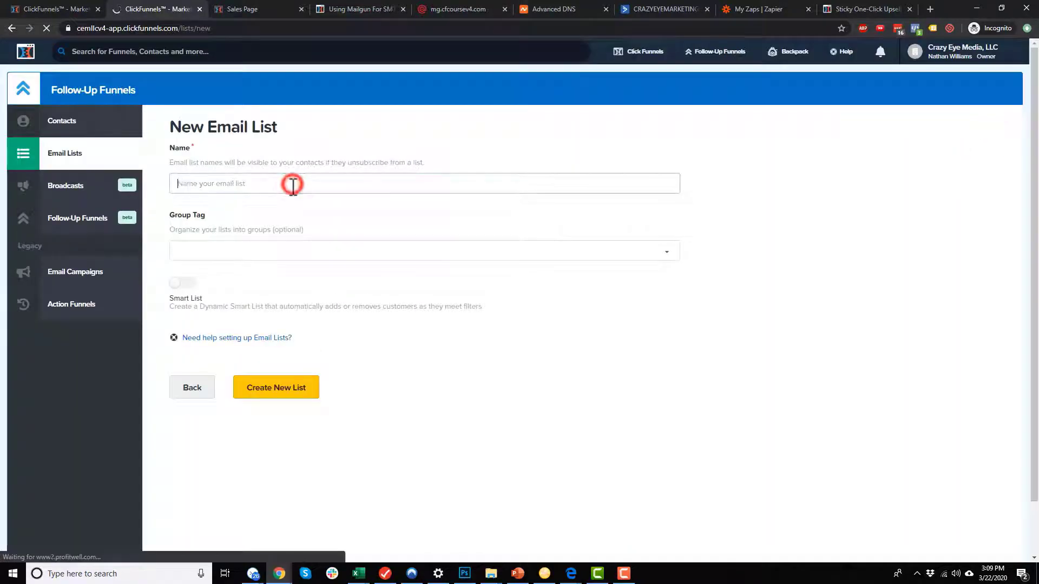
text(PURCHASE: Shoe Cleaner)
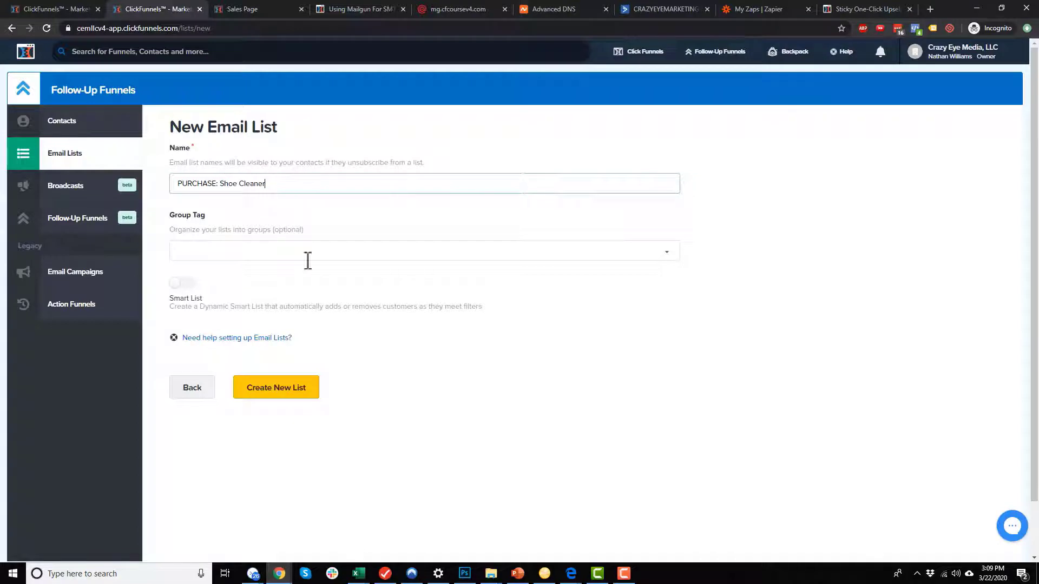
click(307, 260)
click(248, 269)
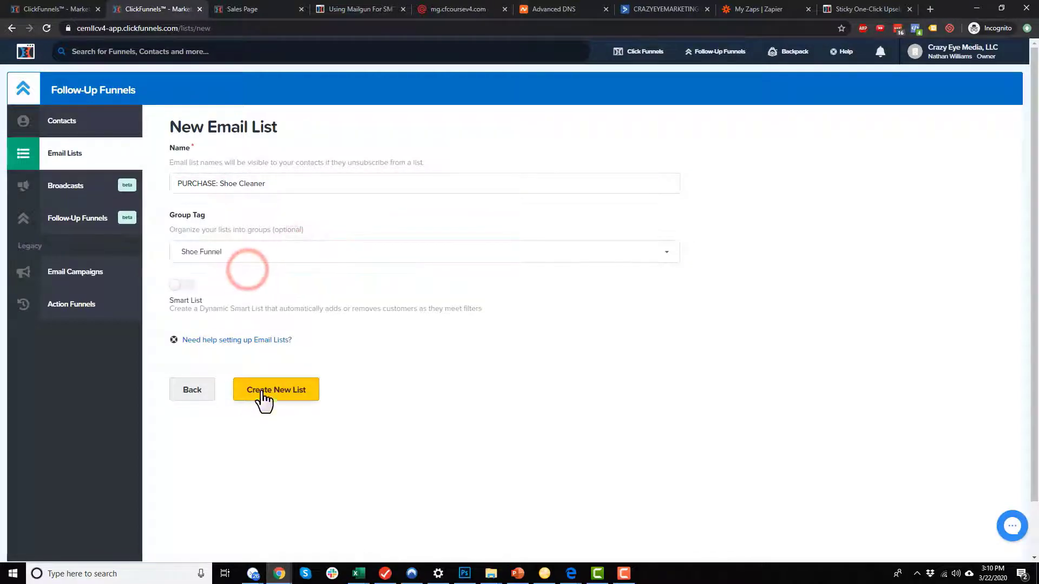
click(284, 386)
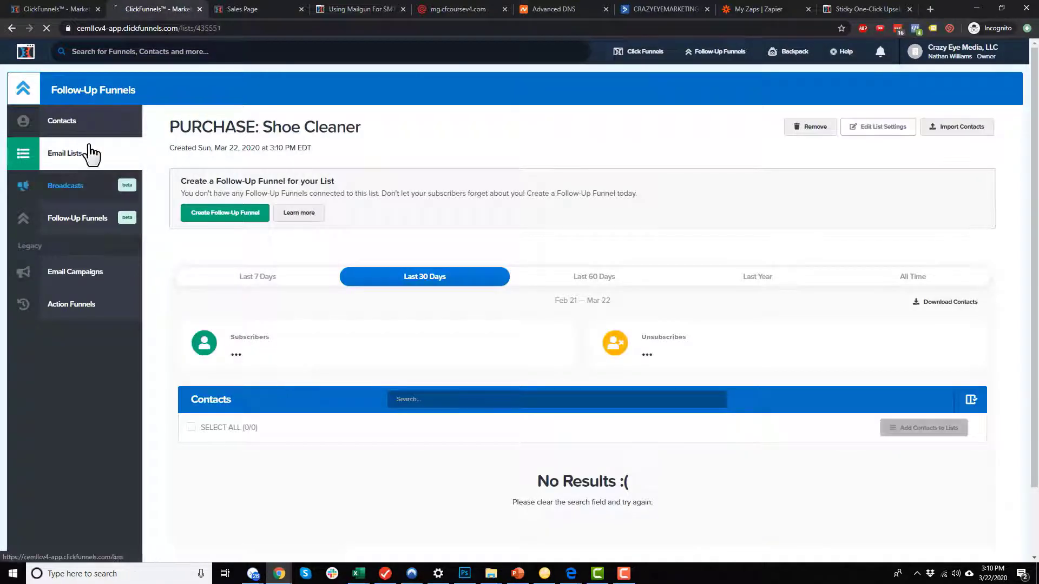
click(90, 155)
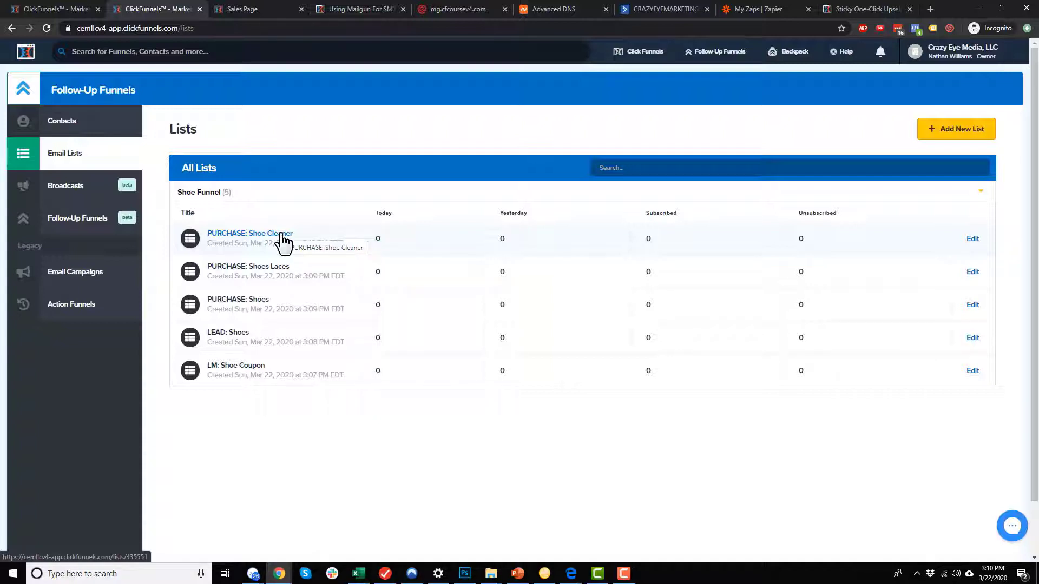
click(30, 9)
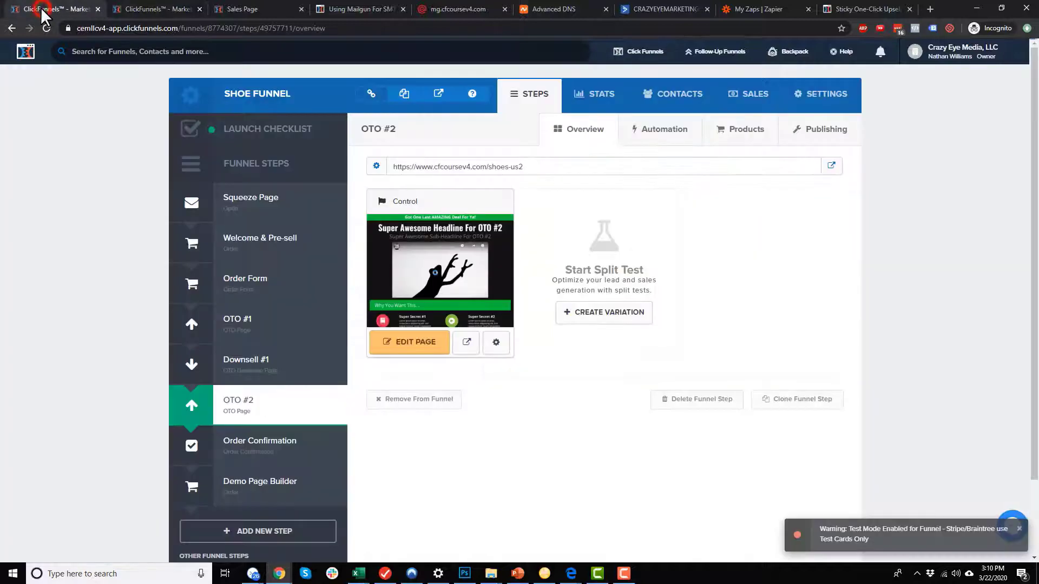
Open the Squeeze Page control in the editor and bring up its integration settings.
click(271, 199)
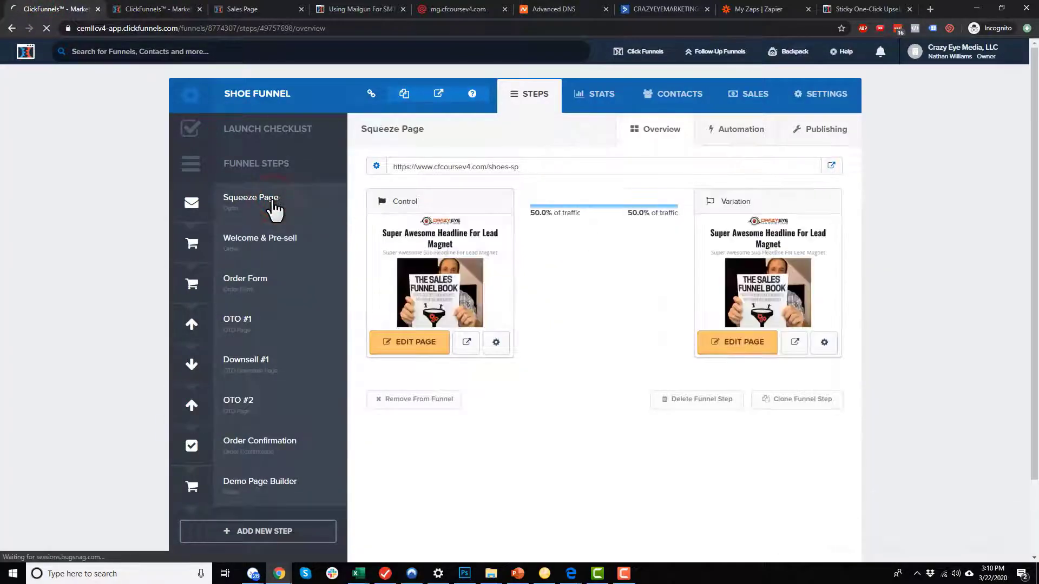
click(410, 344)
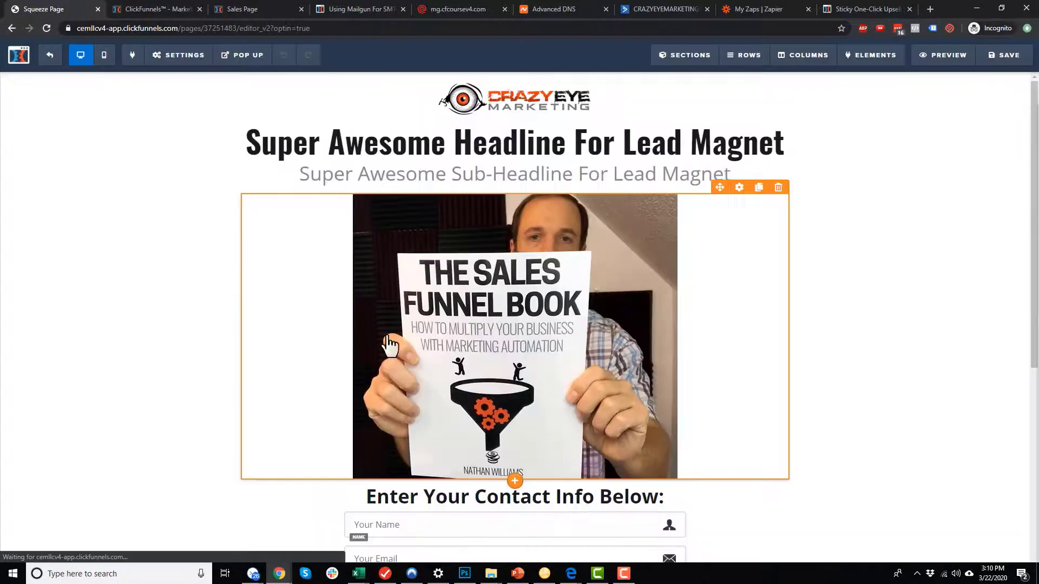
mouse_move(186, 60)
click(185, 79)
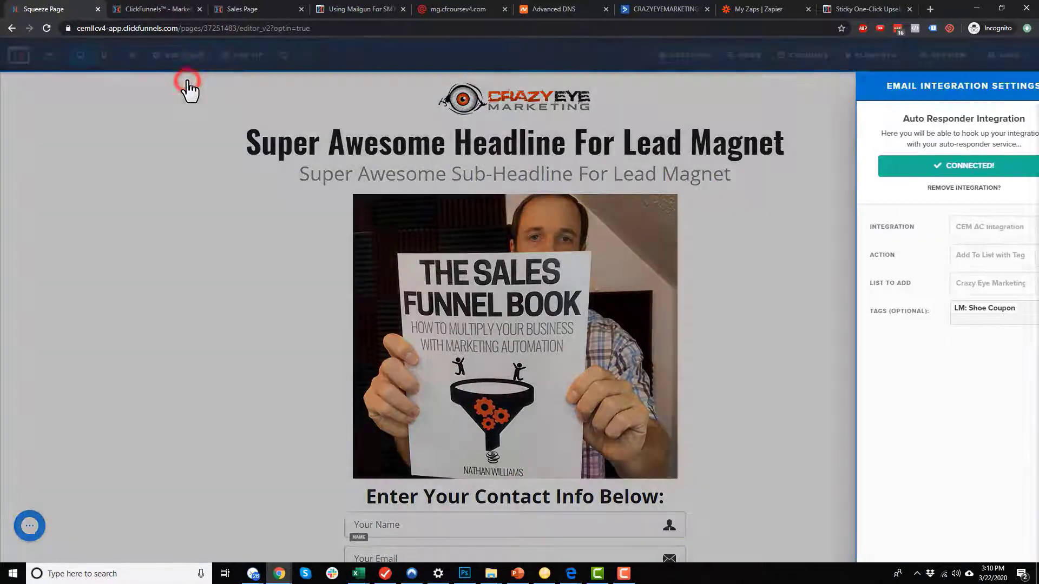
Replace the ActiveCampaign integration with ClickFunnels Internal, Add To List, LM: Shoe Coupon.
click(927, 187)
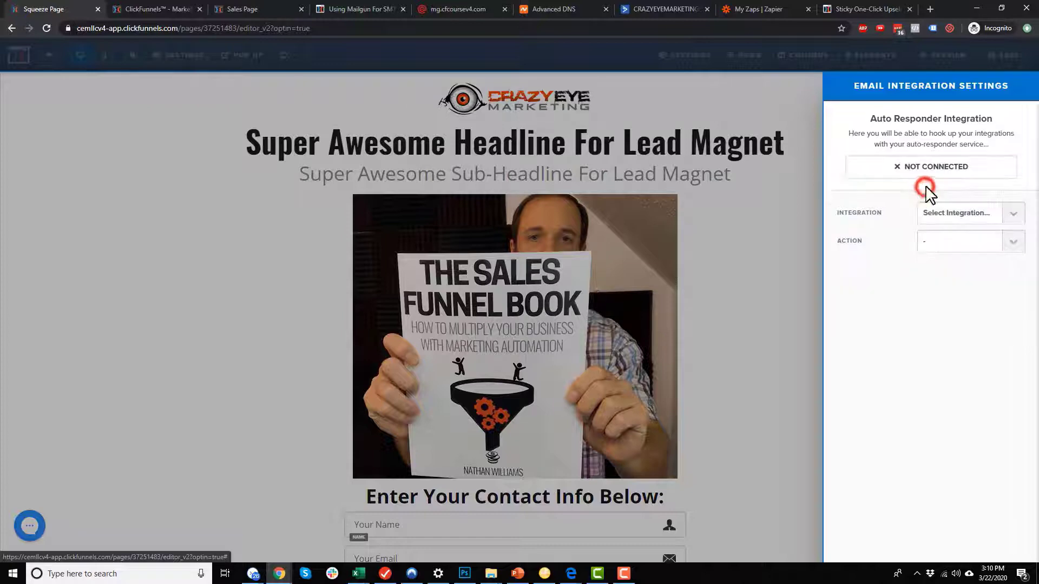
click(968, 212)
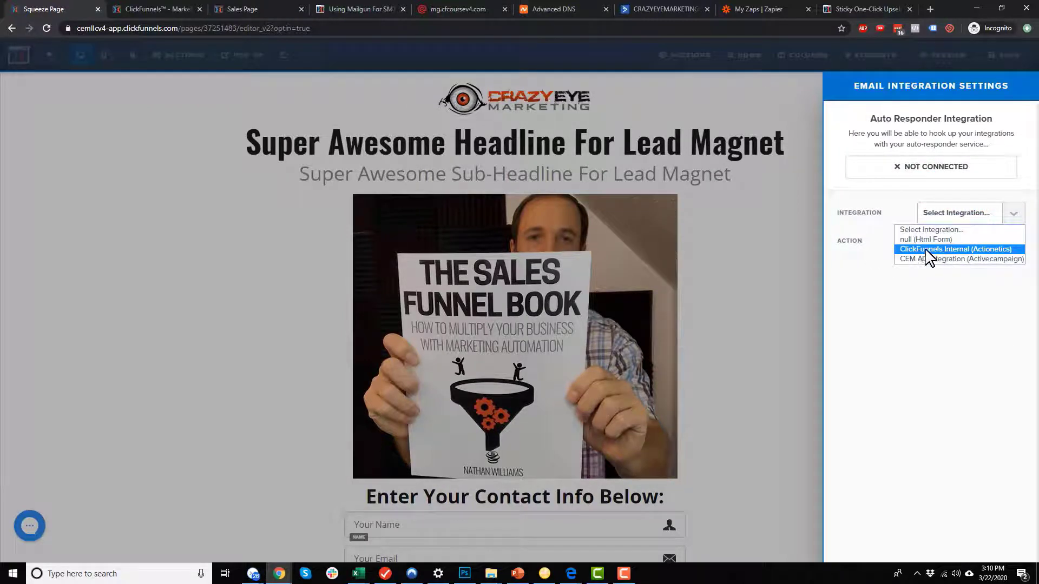
click(944, 250)
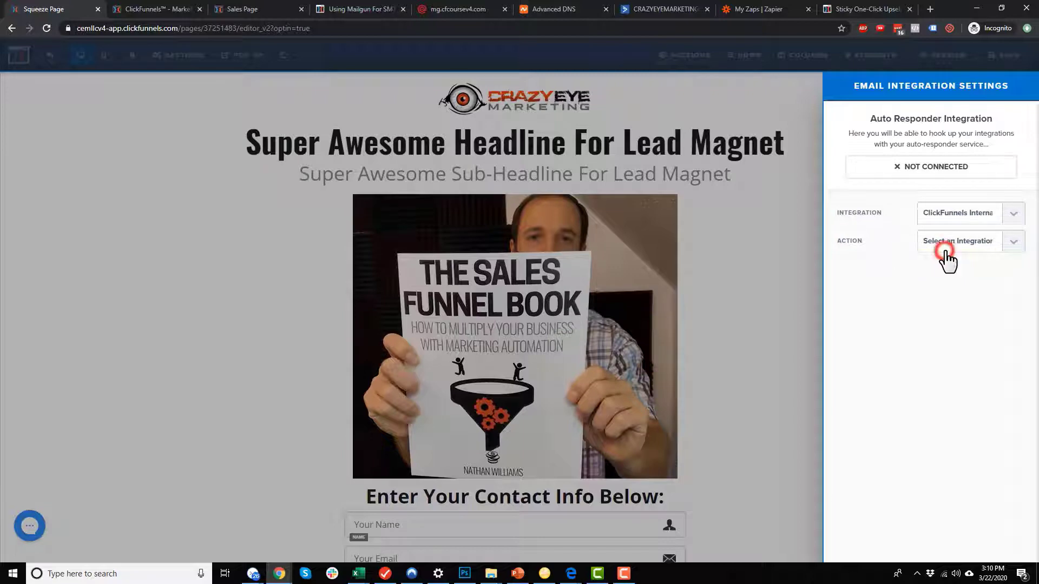
click(946, 251)
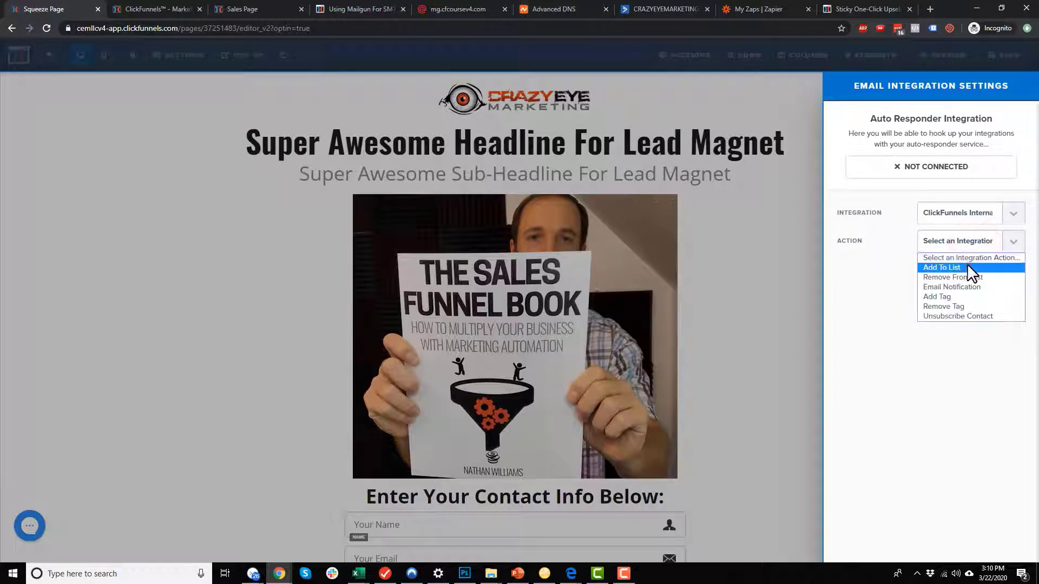
click(967, 268)
click(971, 268)
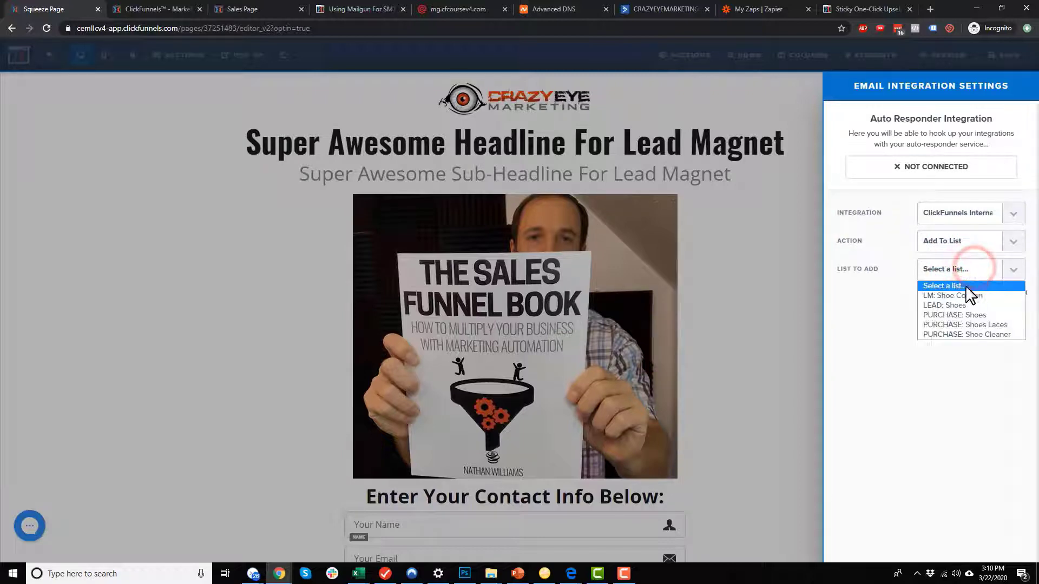
click(954, 296)
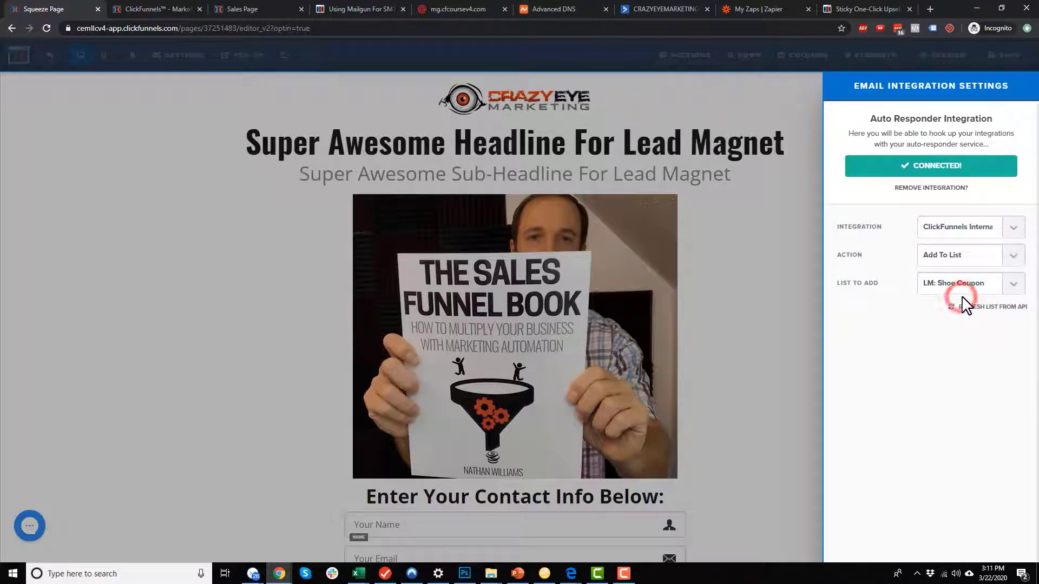
Save the Squeeze Page changes and go back to the step overview.
click(720, 297)
click(1007, 56)
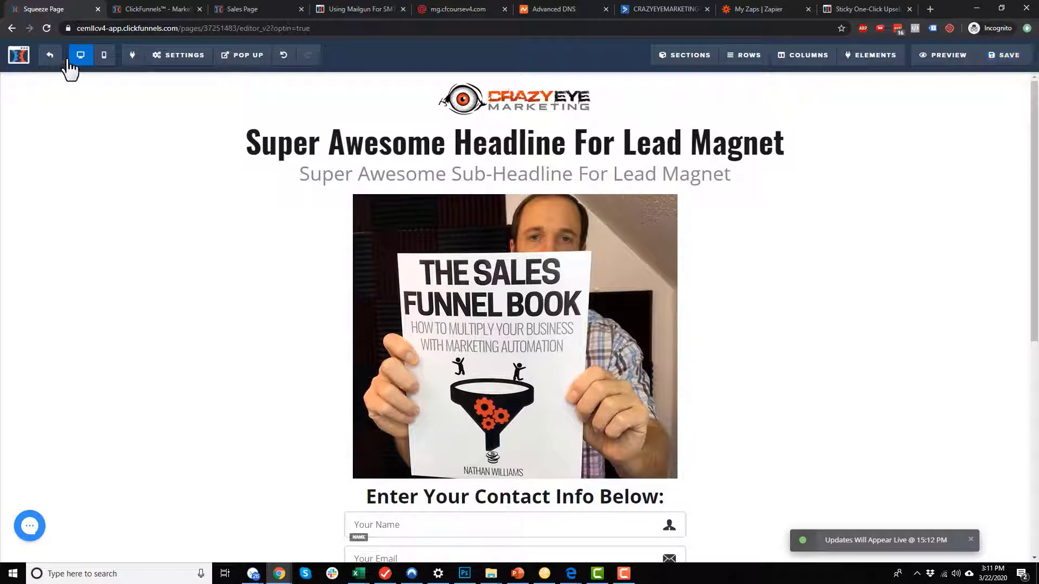
click(50, 55)
mouse_move(686, 280)
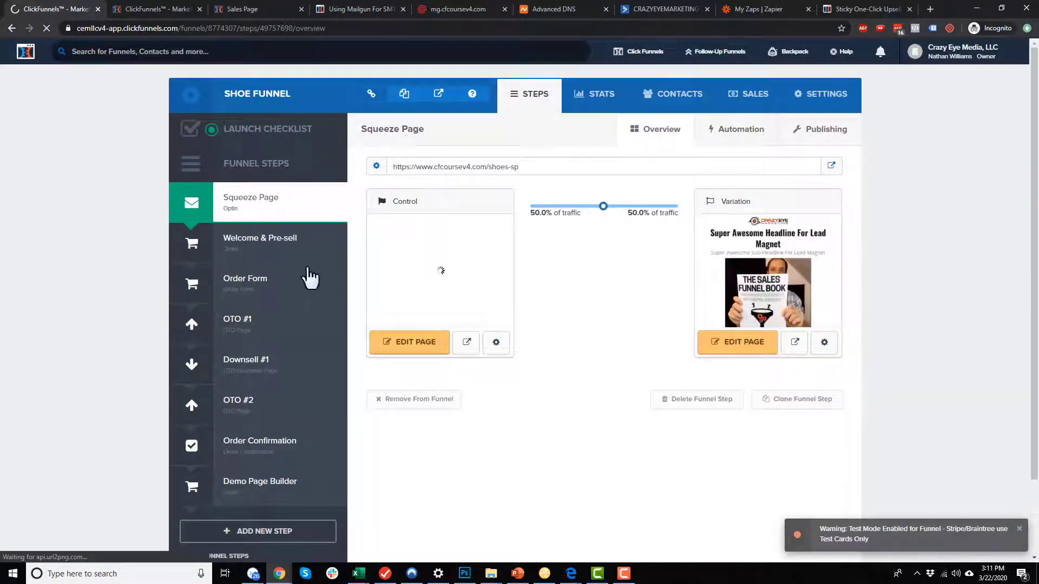
Open the Squeeze Page variation in the editor and bring up its integration settings.
mouse_move(480, 274)
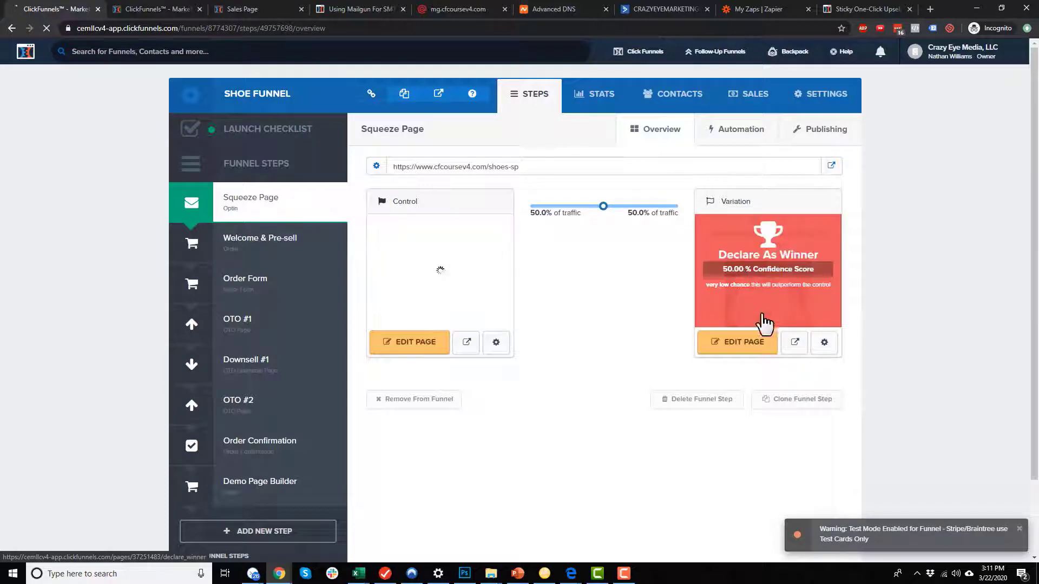
click(739, 343)
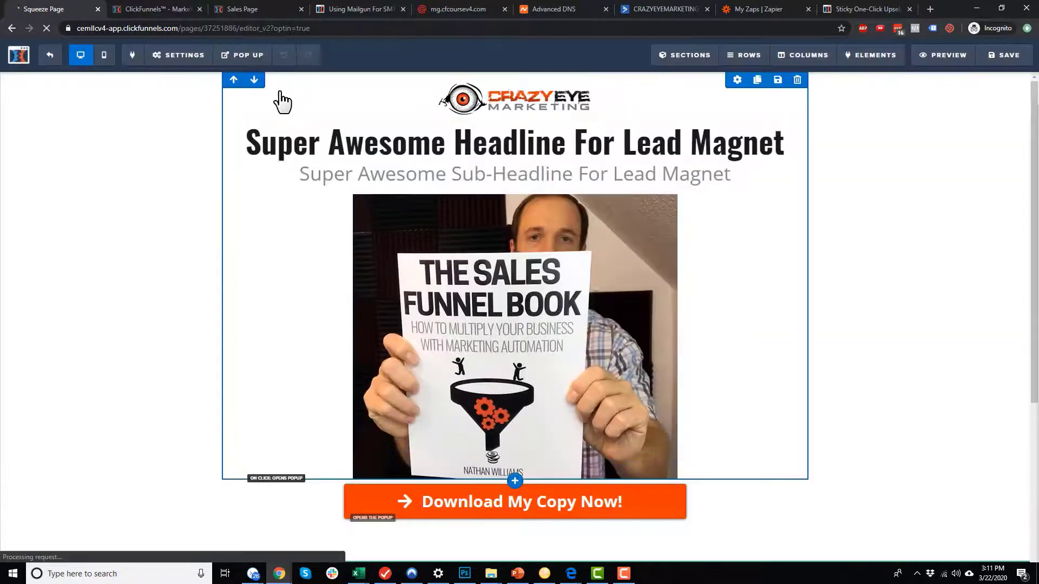
mouse_move(166, 57)
click(181, 81)
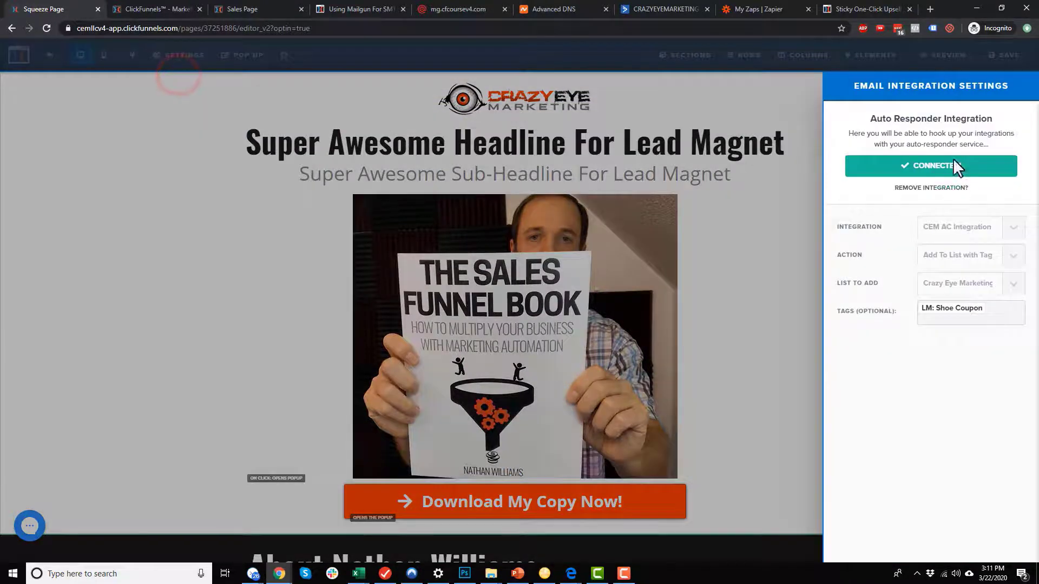
Swap ActiveCampaign for ClickFunnels Internal, Add To List, LM: Shoe Coupon on the variation.
click(933, 189)
click(944, 214)
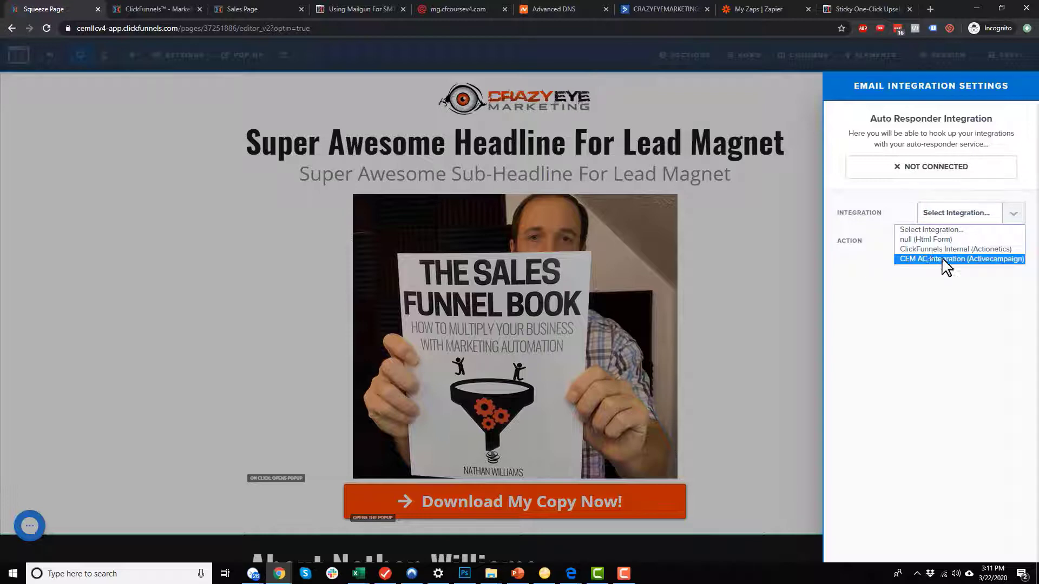
click(930, 249)
click(959, 241)
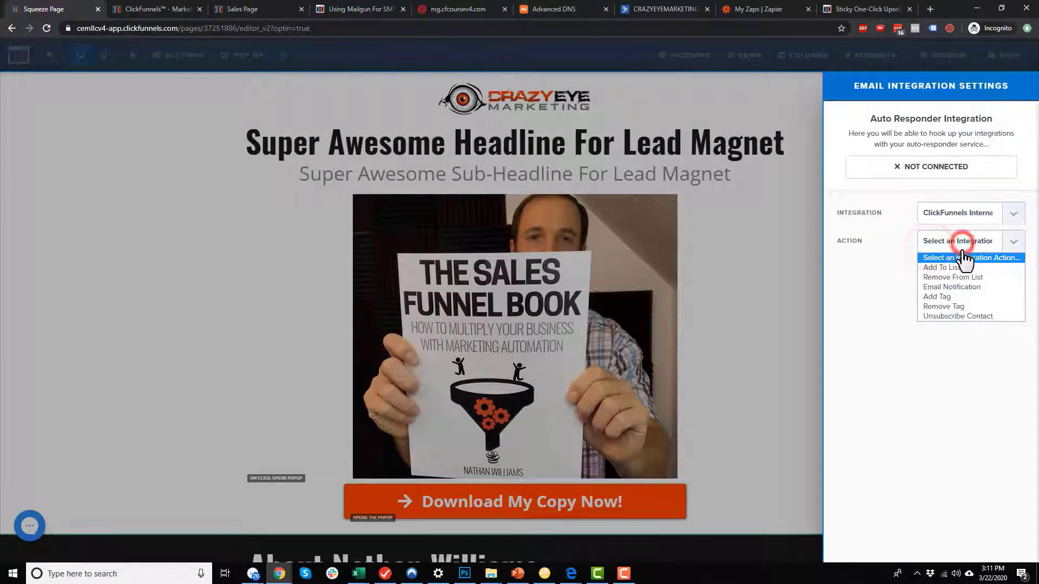
click(961, 268)
click(959, 269)
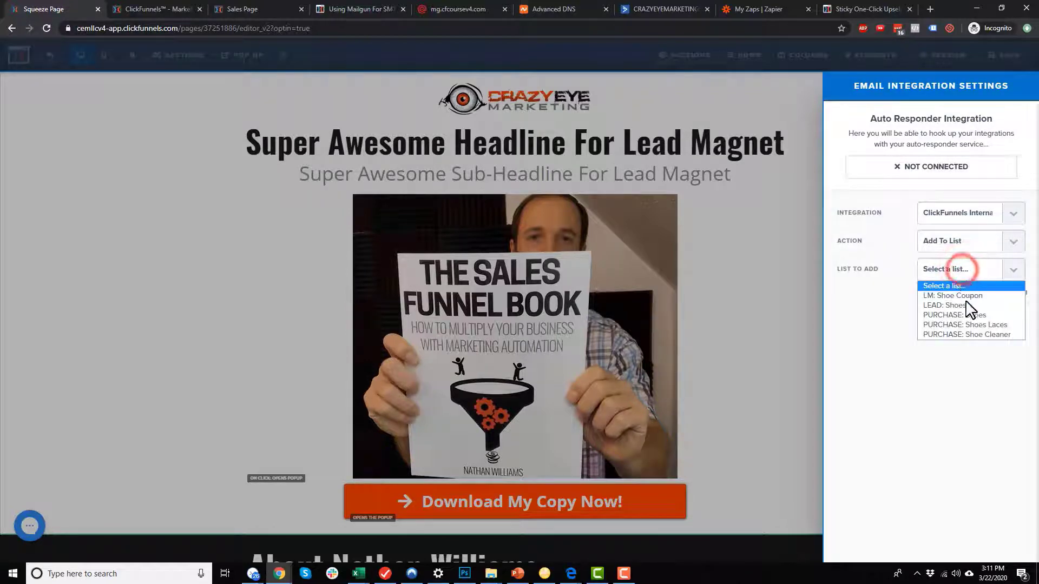
click(962, 295)
Save the variation page and return to the funnel steps overview.
click(749, 292)
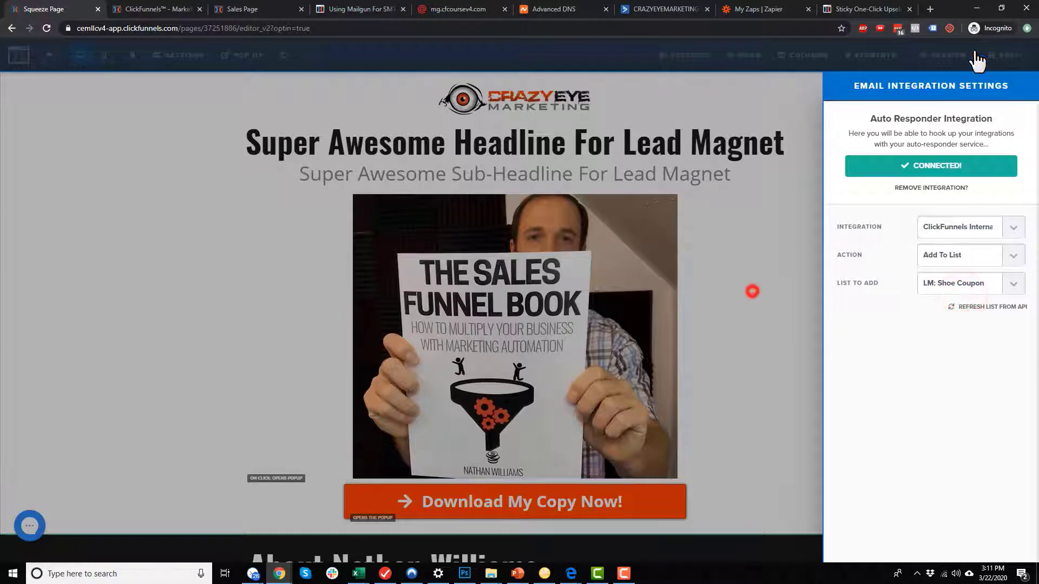
click(1015, 58)
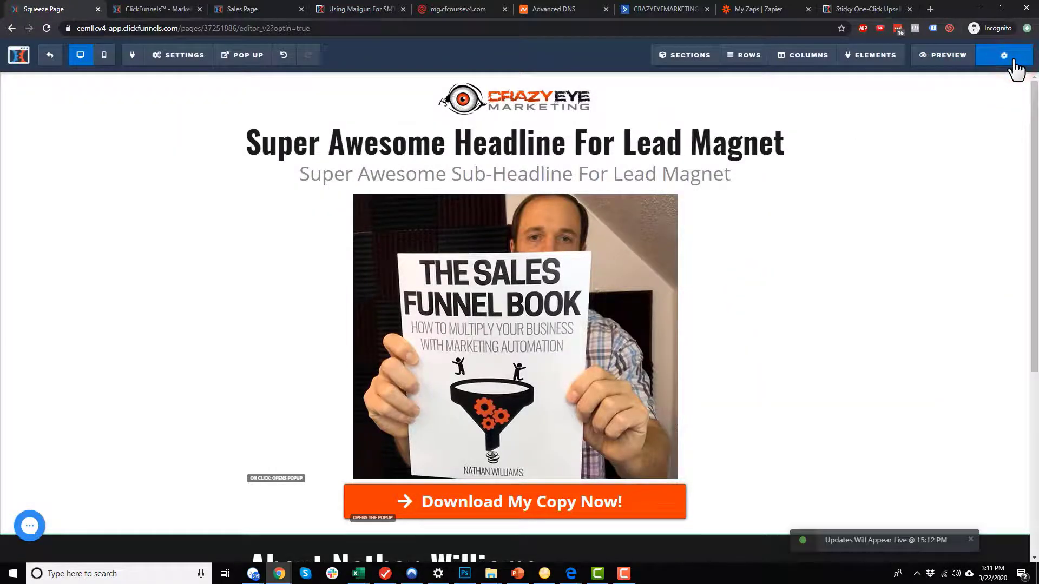
click(49, 55)
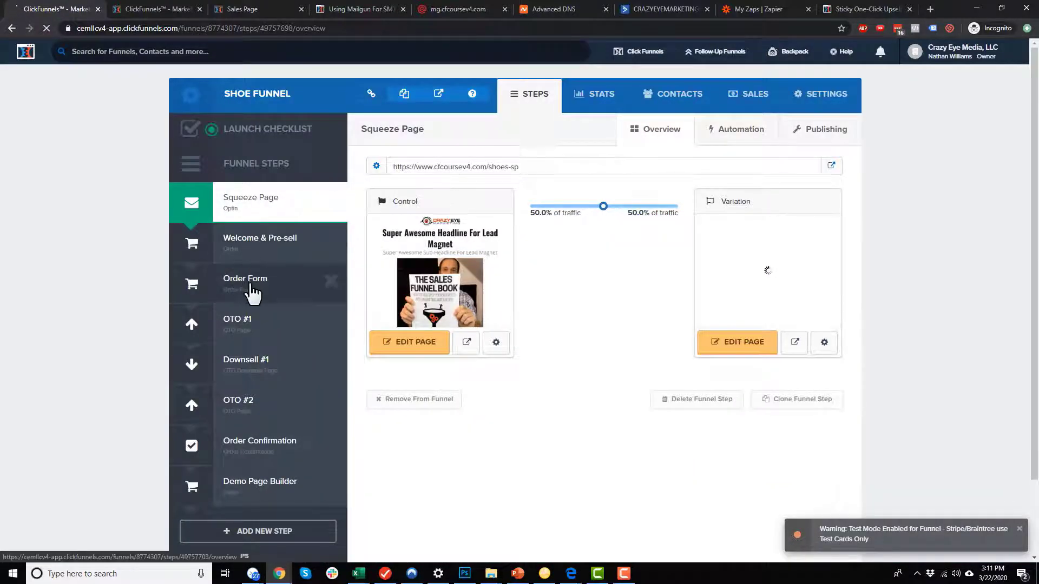
Open the Order Form page's integration settings and remove the ActiveCampaign integration.
click(249, 292)
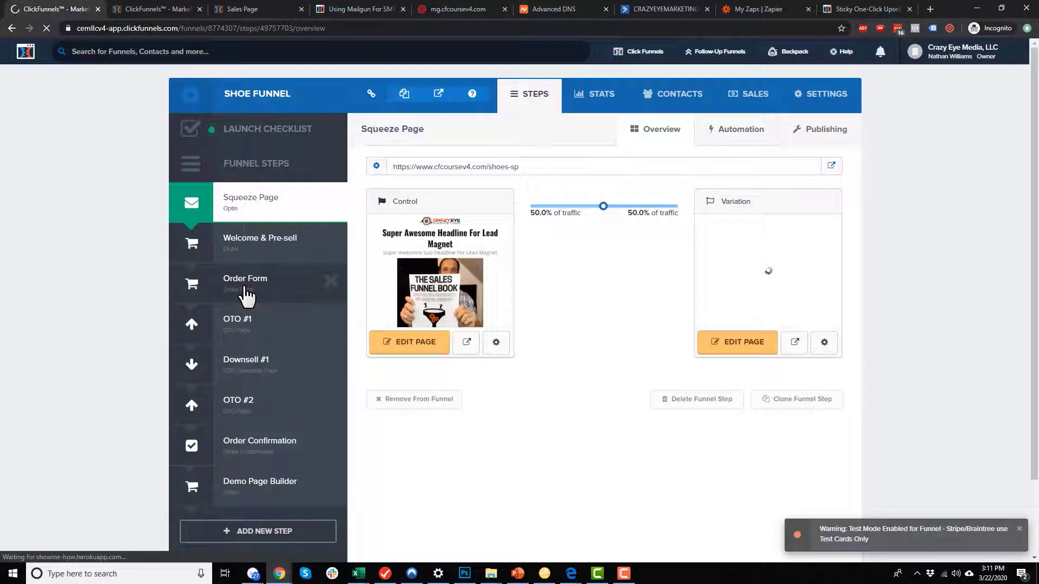
click(410, 346)
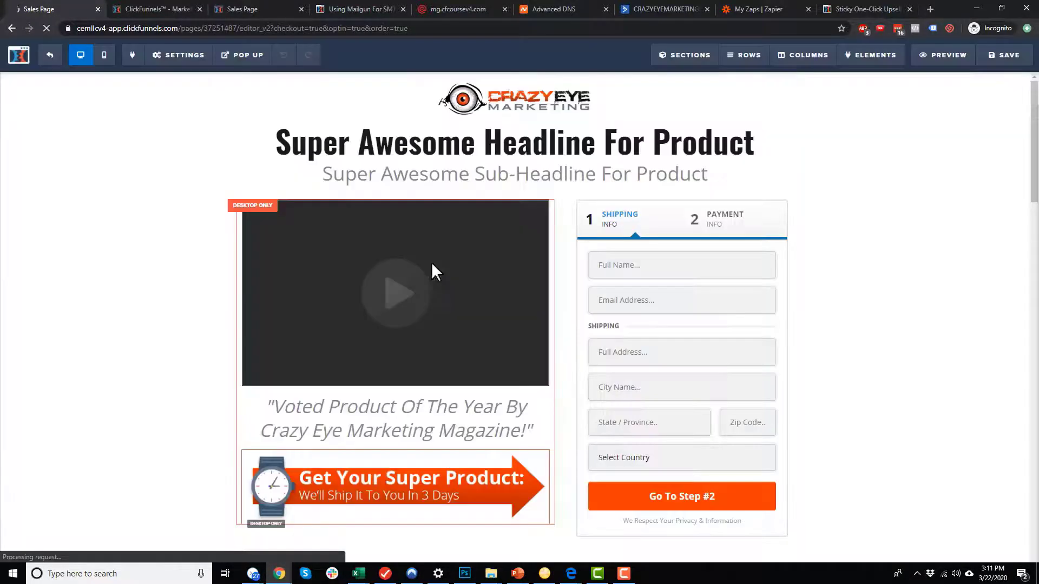
click(178, 54)
click(184, 78)
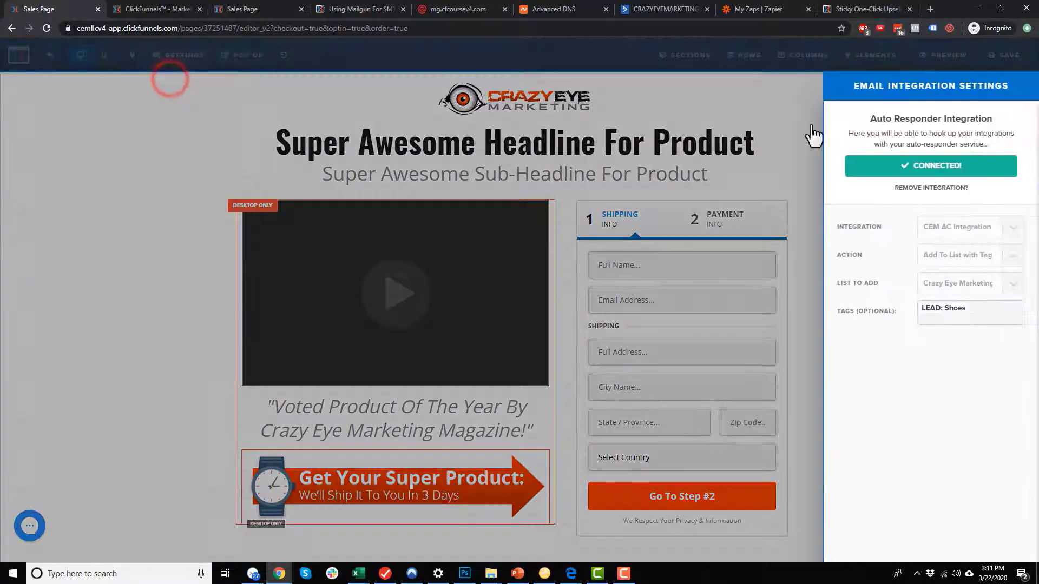
click(926, 190)
Set the page integration to ClickFunnels Internal, Add To List, LEAD: Shoes.
click(976, 227)
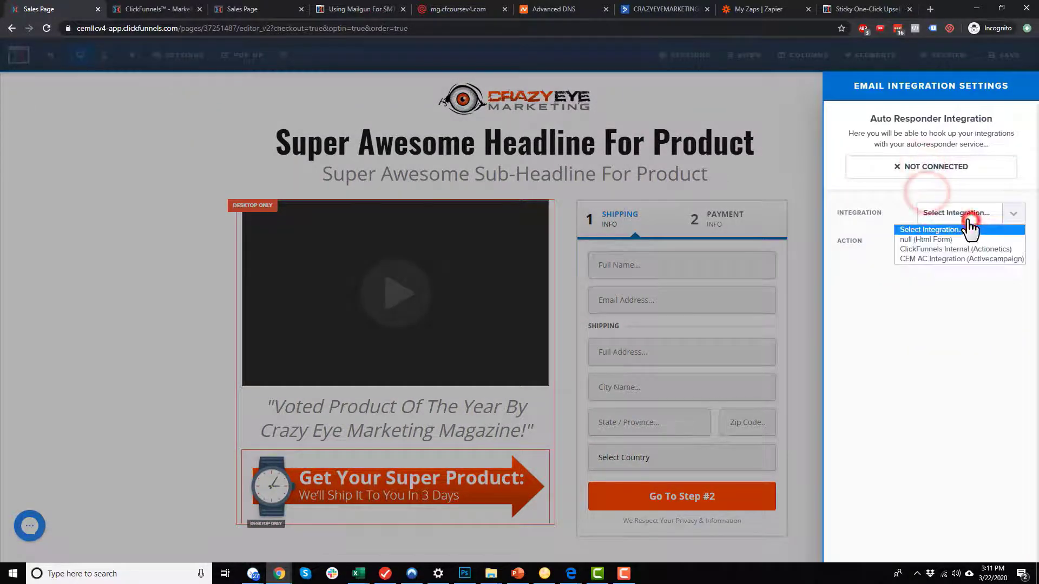
click(952, 248)
click(962, 249)
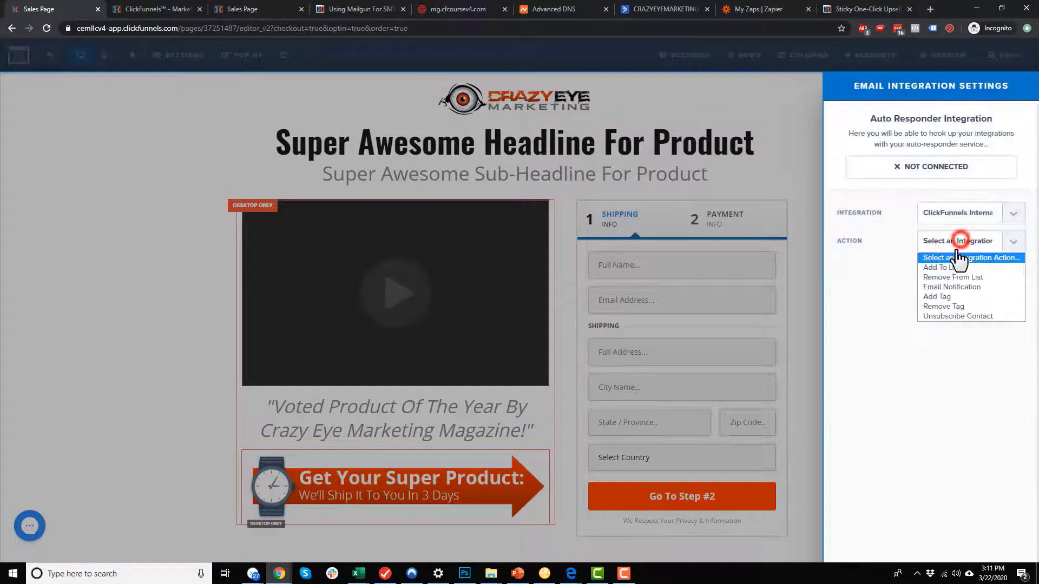
click(957, 267)
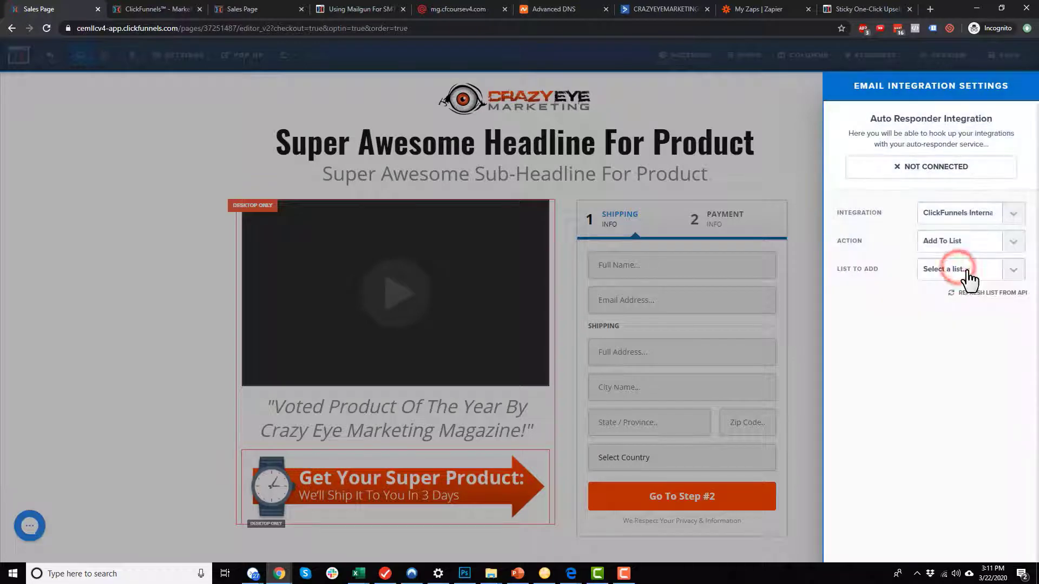
click(964, 269)
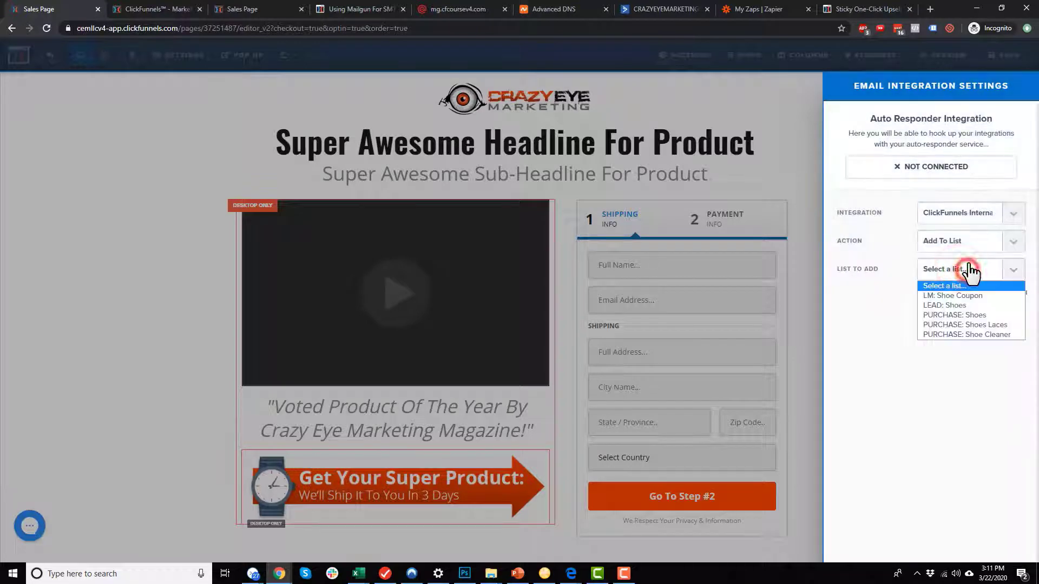
click(955, 306)
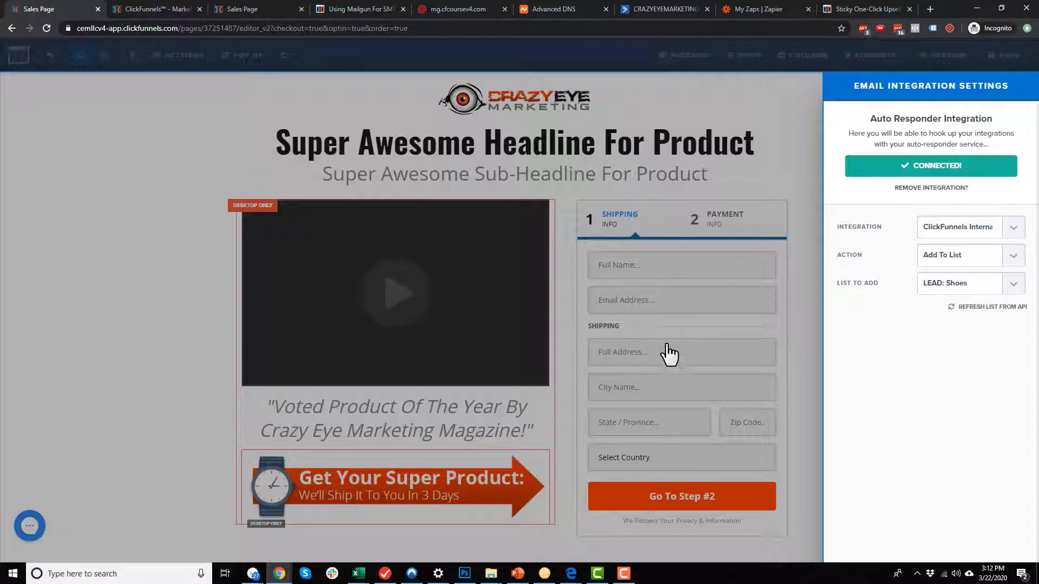
Save the Order Form page and return to its step overview.
click(804, 310)
click(1005, 54)
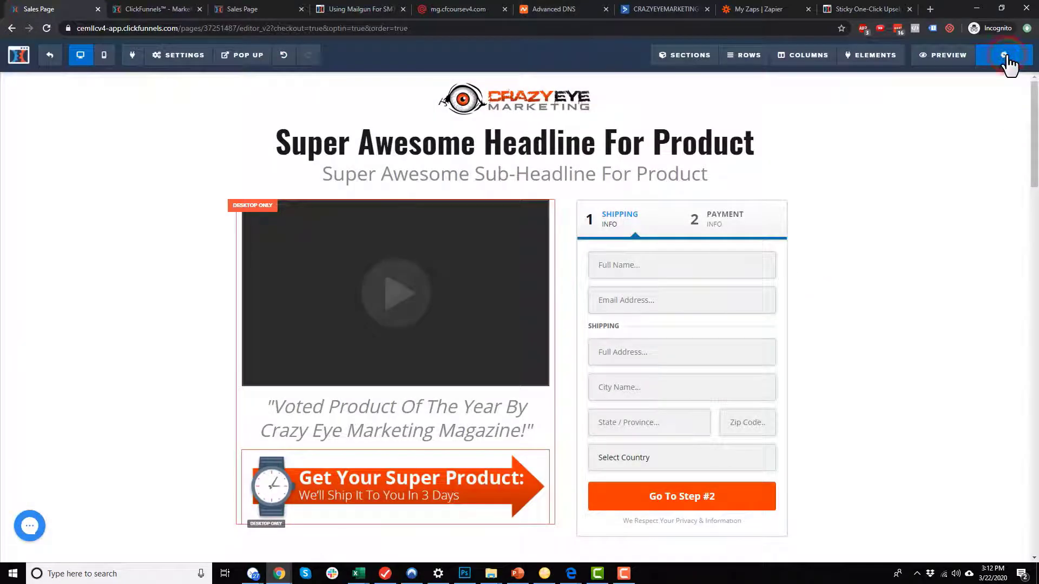
mouse_move(172, 64)
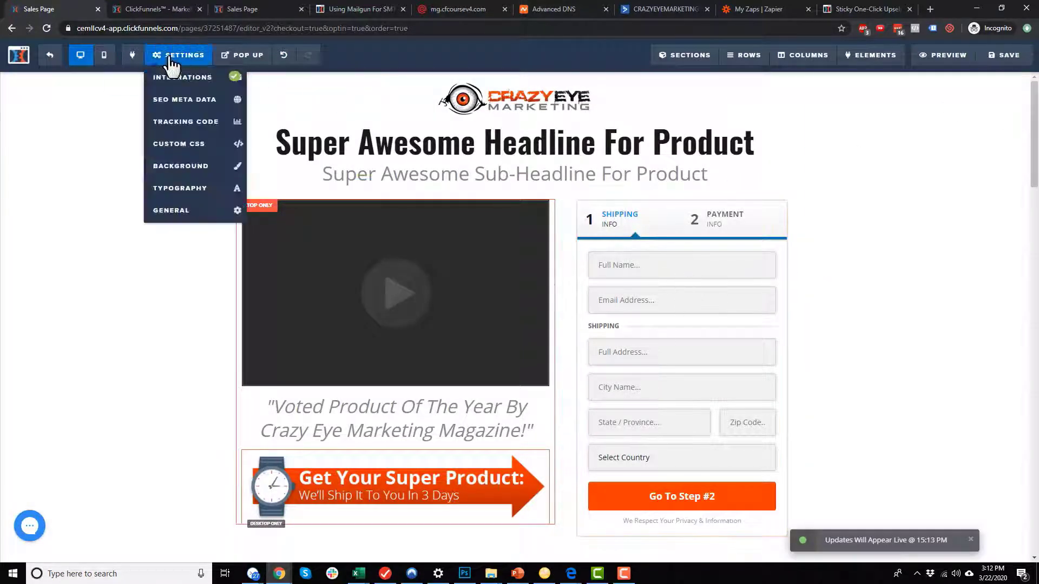
click(47, 55)
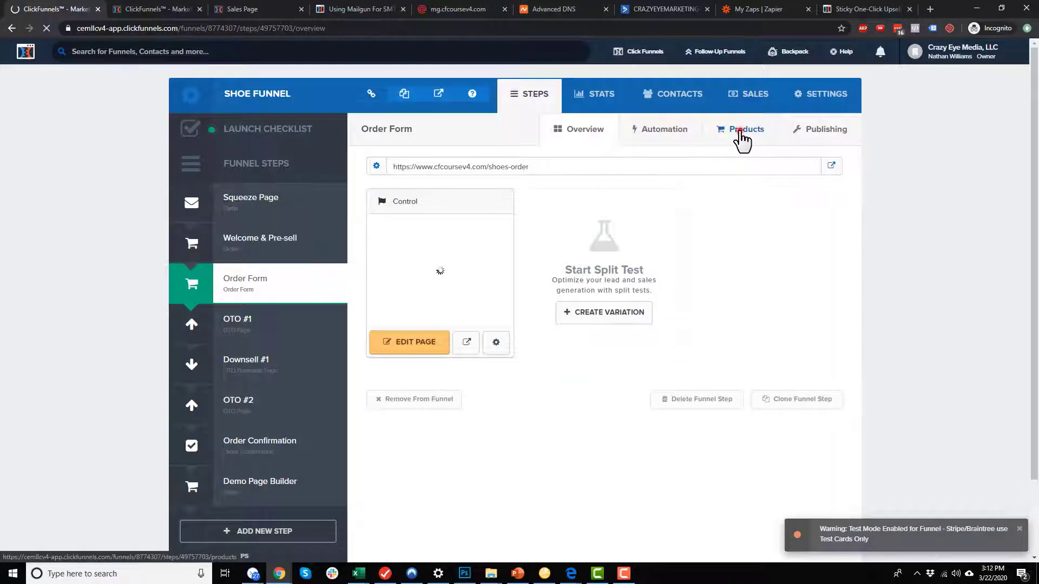
Set the Red Shoes product's follow-up to ClickFunnels Internal, Add To List PURCHASE: Shoes, and save it.
click(743, 136)
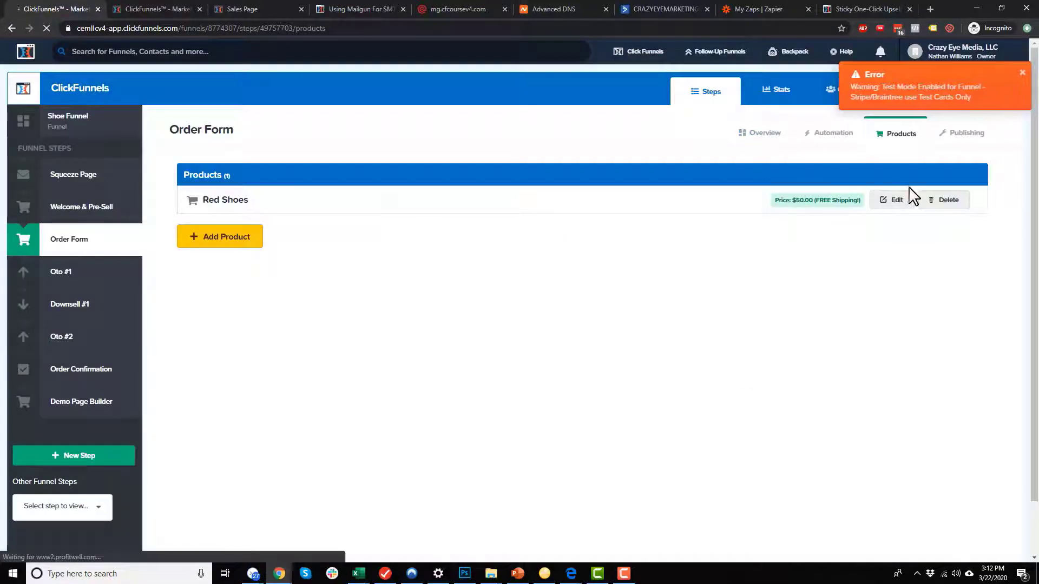
click(893, 205)
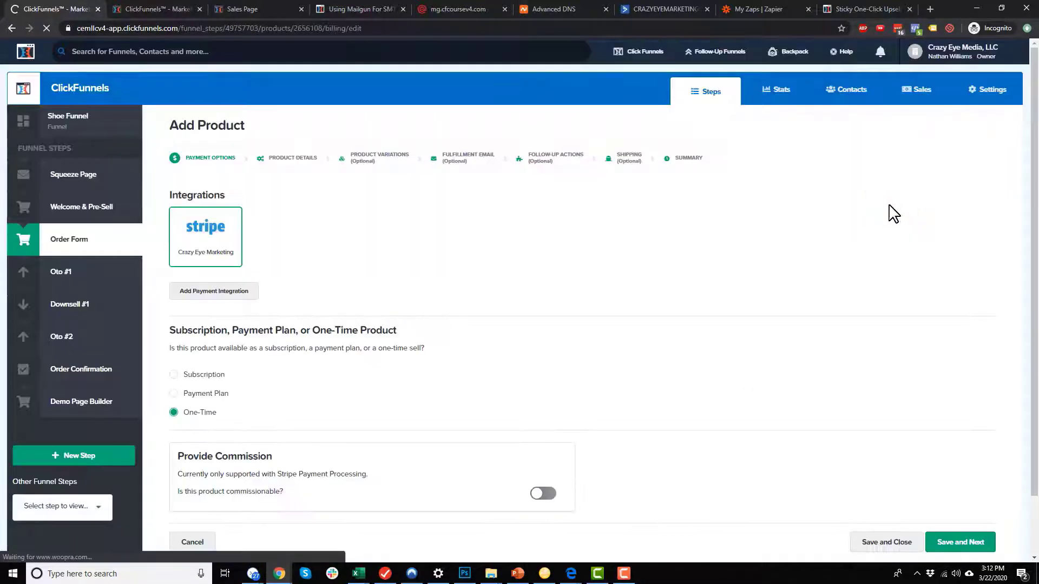
click(542, 164)
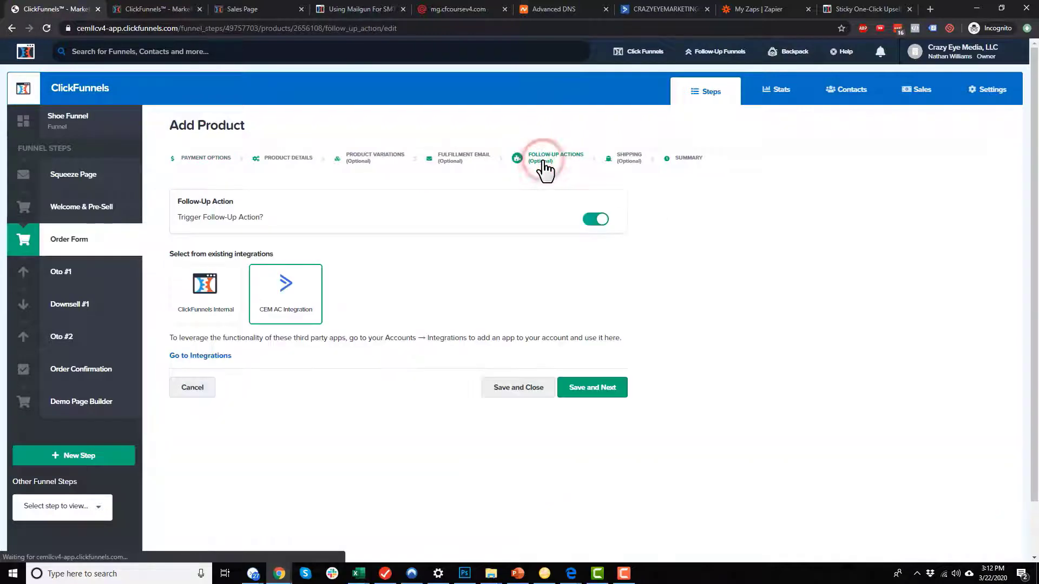
click(183, 284)
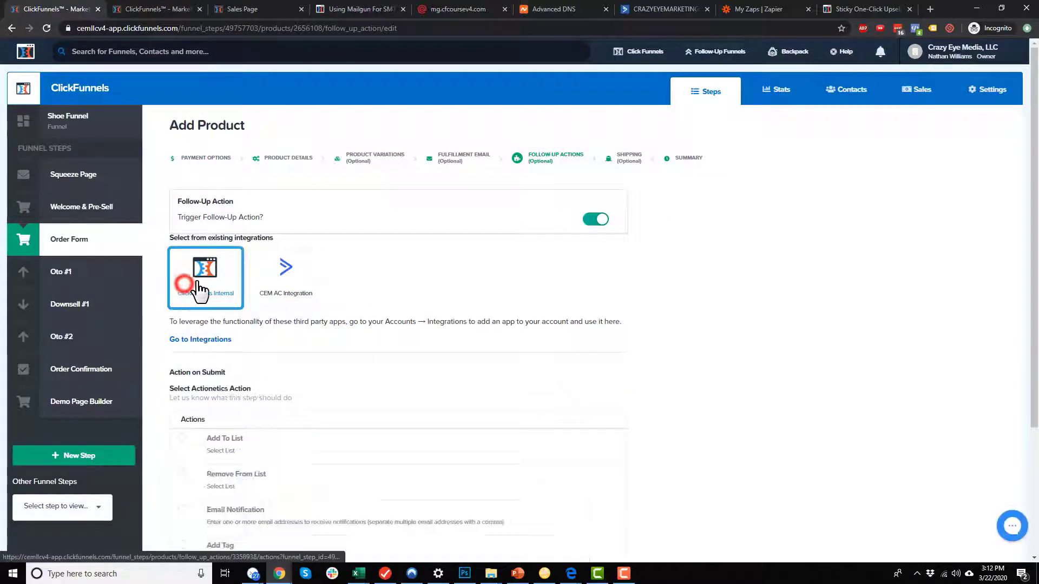
scroll(208, 279, down, 3)
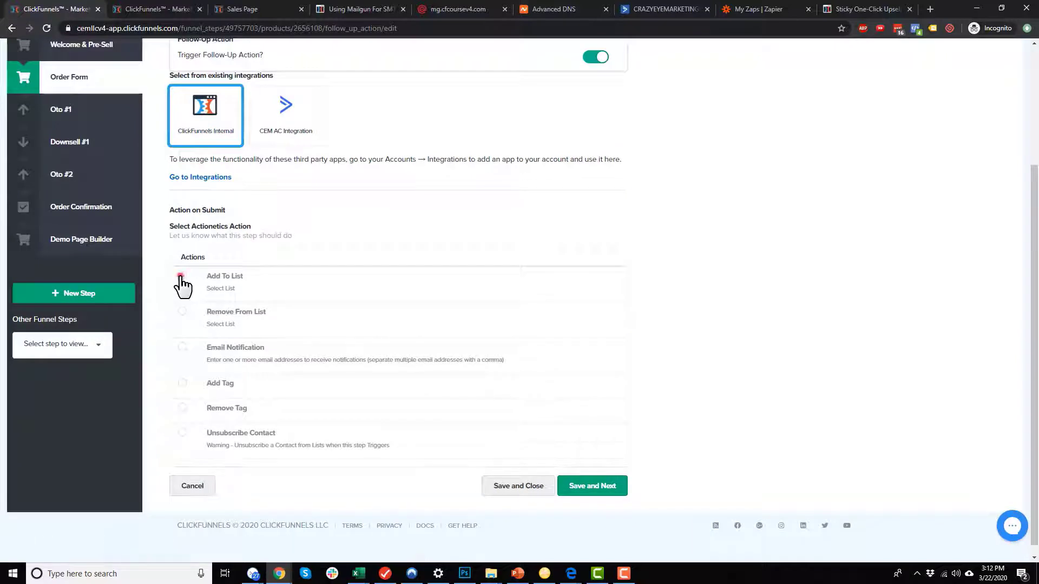
click(182, 277)
scroll(184, 283, down, 1)
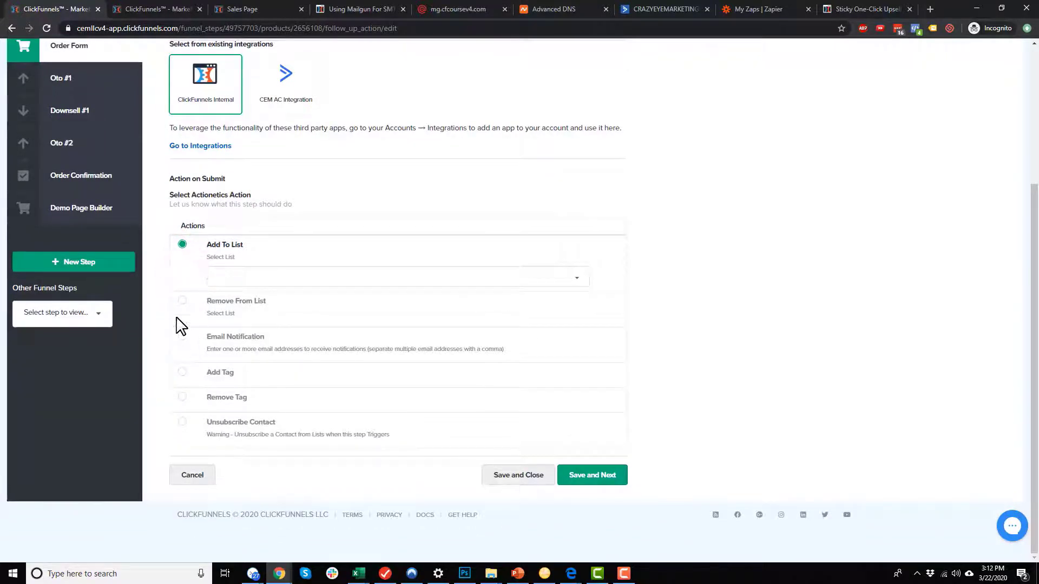
click(255, 276)
click(269, 339)
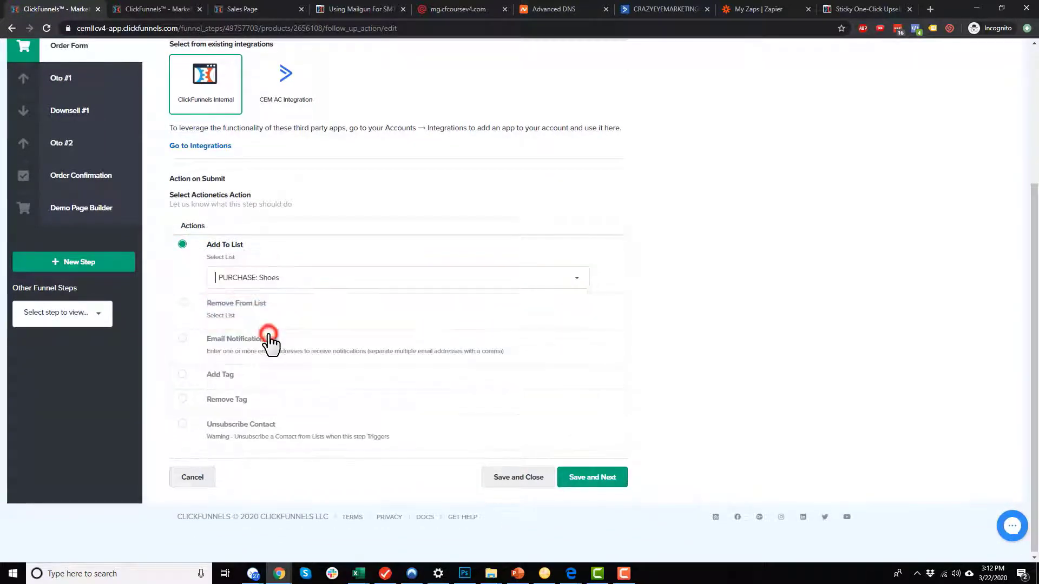
click(595, 479)
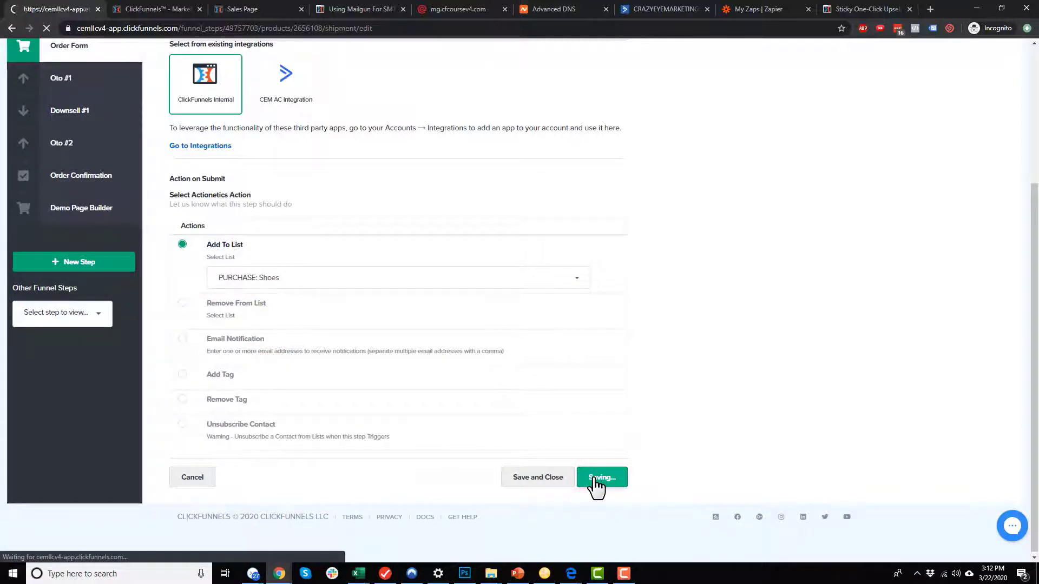
click(476, 297)
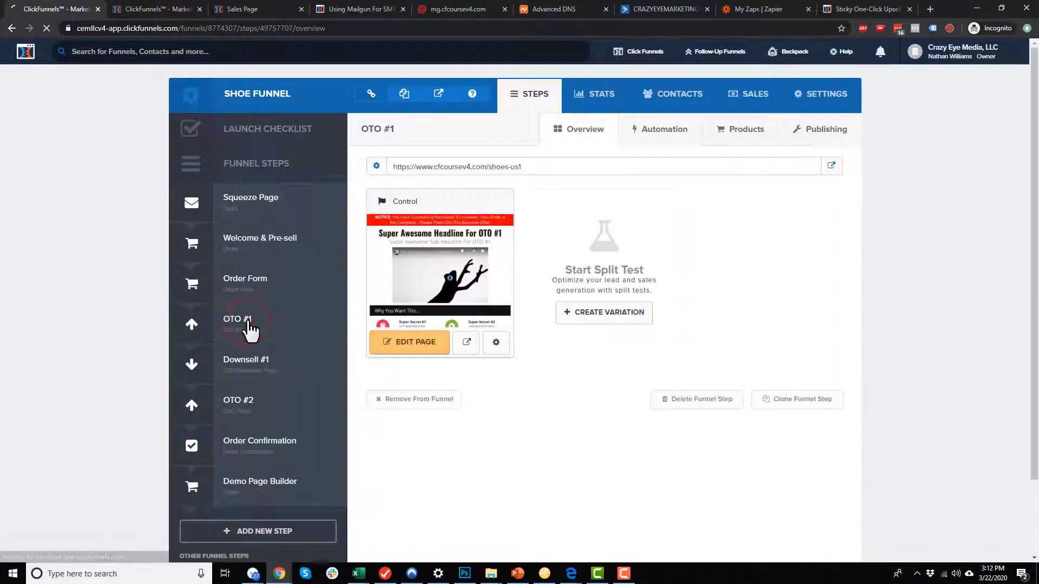
Set OTO #1's Shoe Laces follow-up to ClickFunnels Internal, Add To List PURCHASE: Shoes Laces, and save.
click(731, 130)
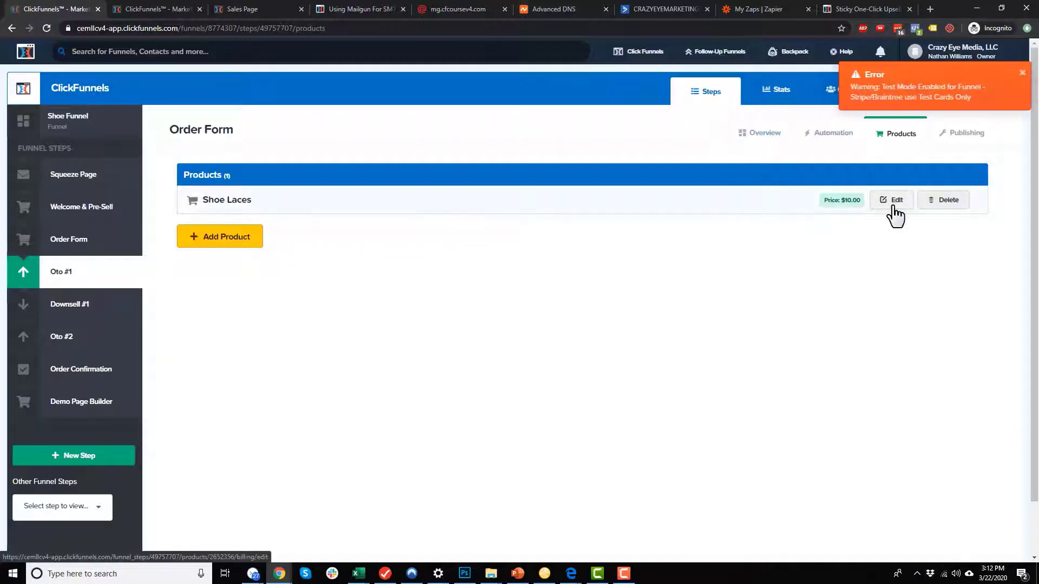
click(893, 205)
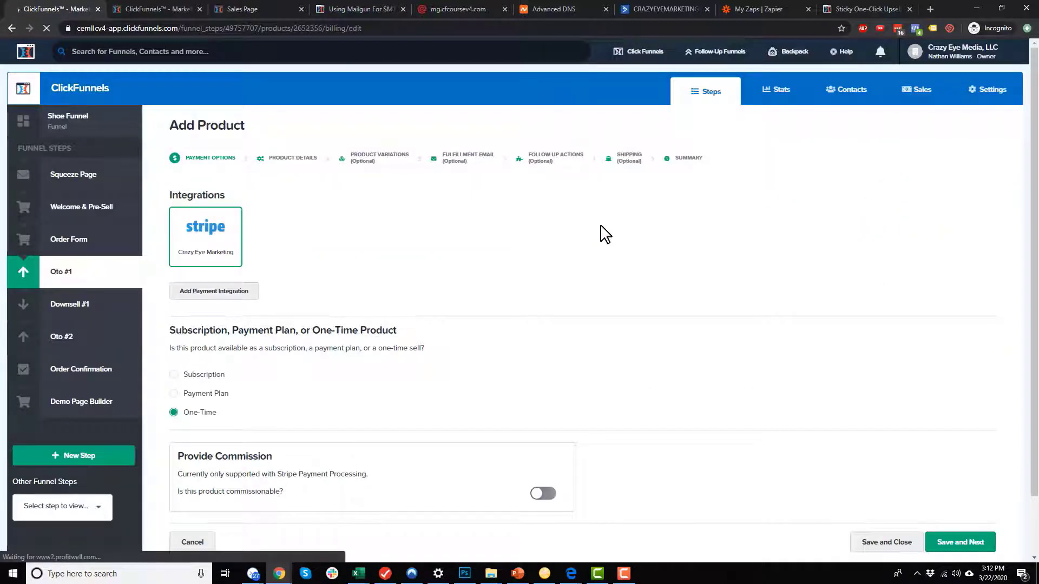
click(560, 161)
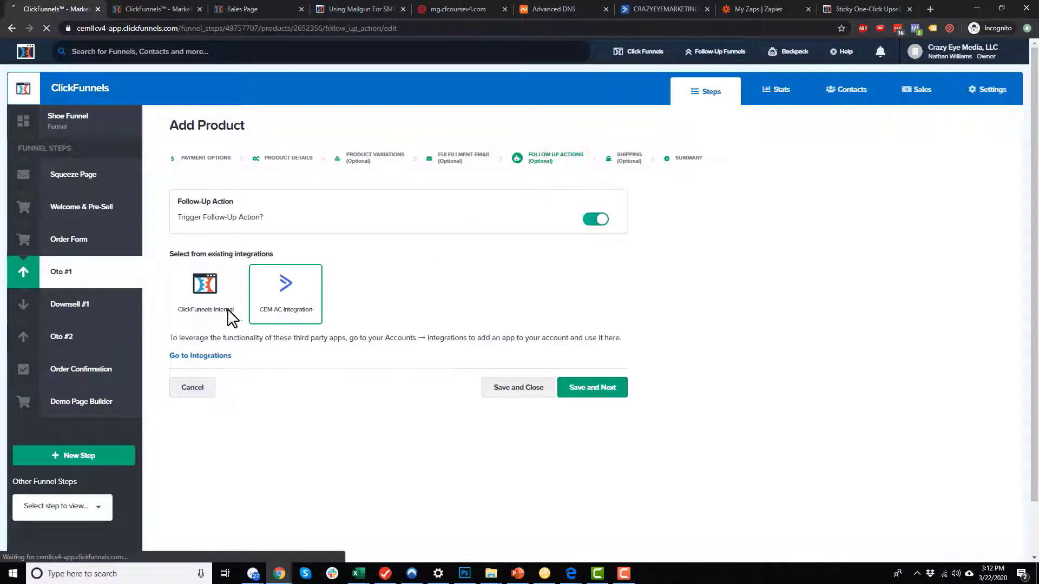
click(214, 303)
scroll(249, 313, down, 3)
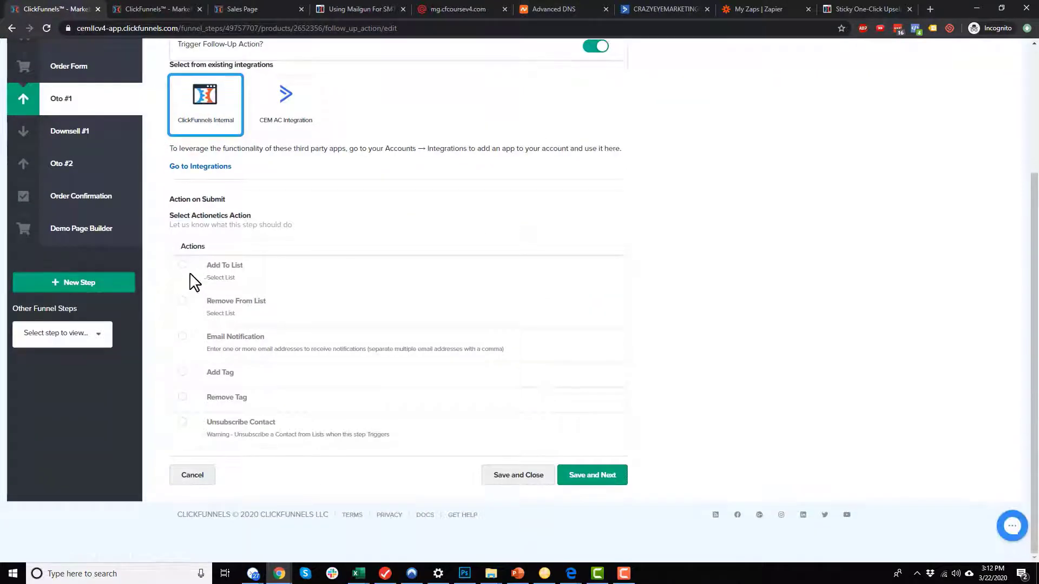
click(182, 265)
click(275, 297)
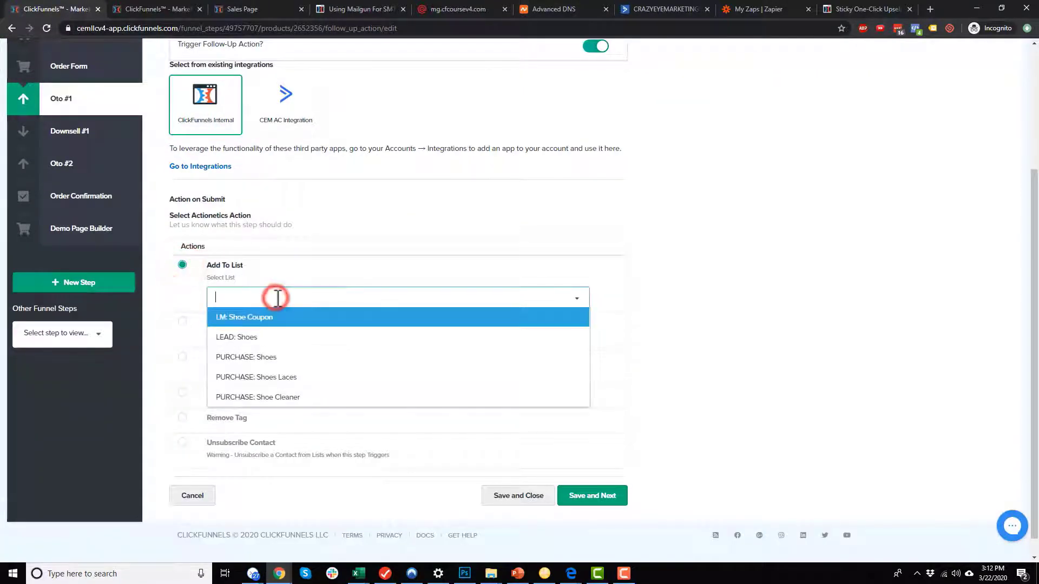
click(297, 378)
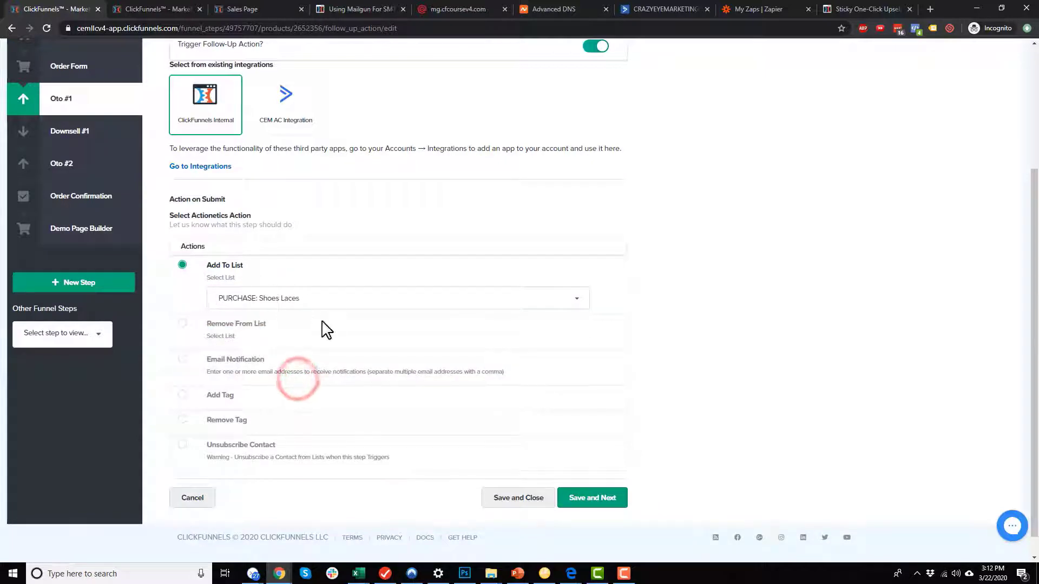
scroll(249, 295, up, 1)
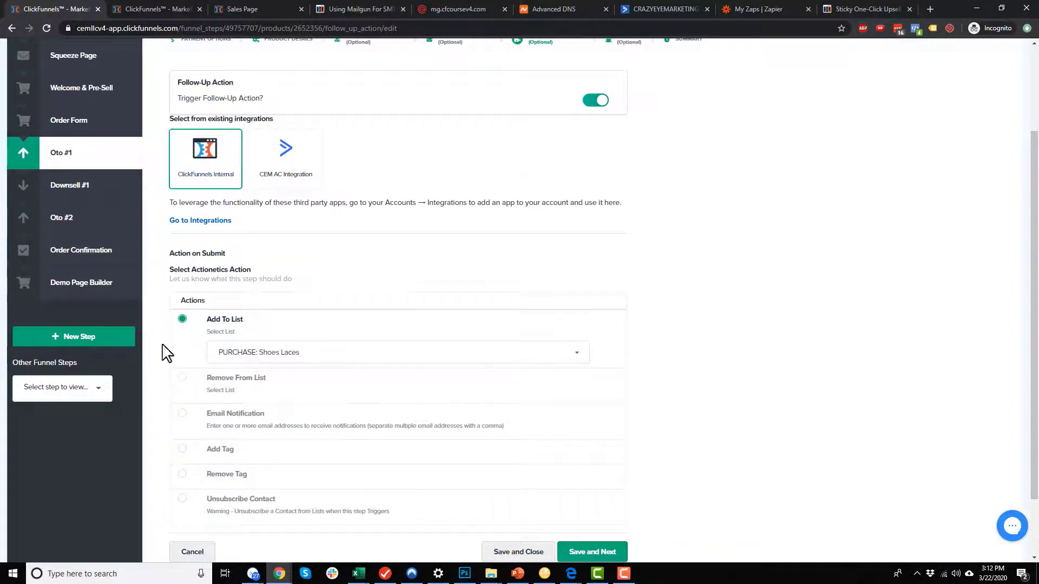
scroll(411, 400, down, 2)
click(536, 479)
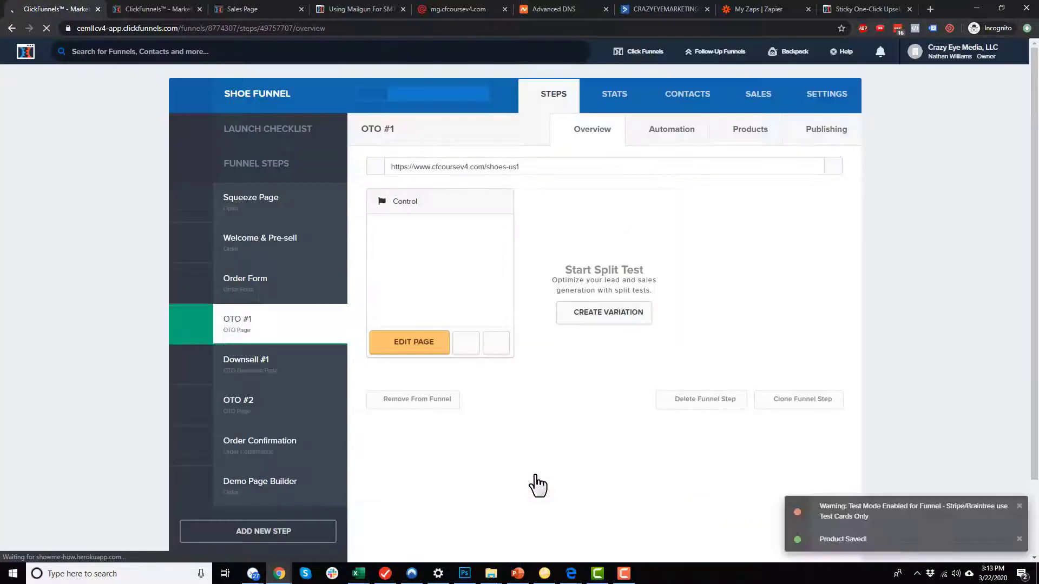
click(254, 360)
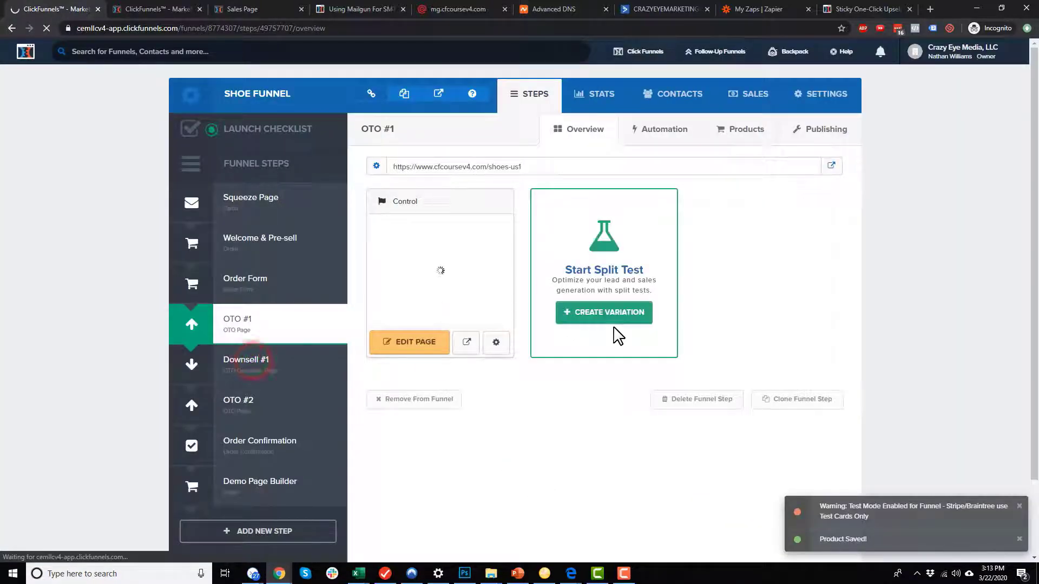
Set Downsell #1's Shoes Laces follow-up to ClickFunnels Internal, Add To List PURCHASE: Shoes Laces, and save.
click(747, 131)
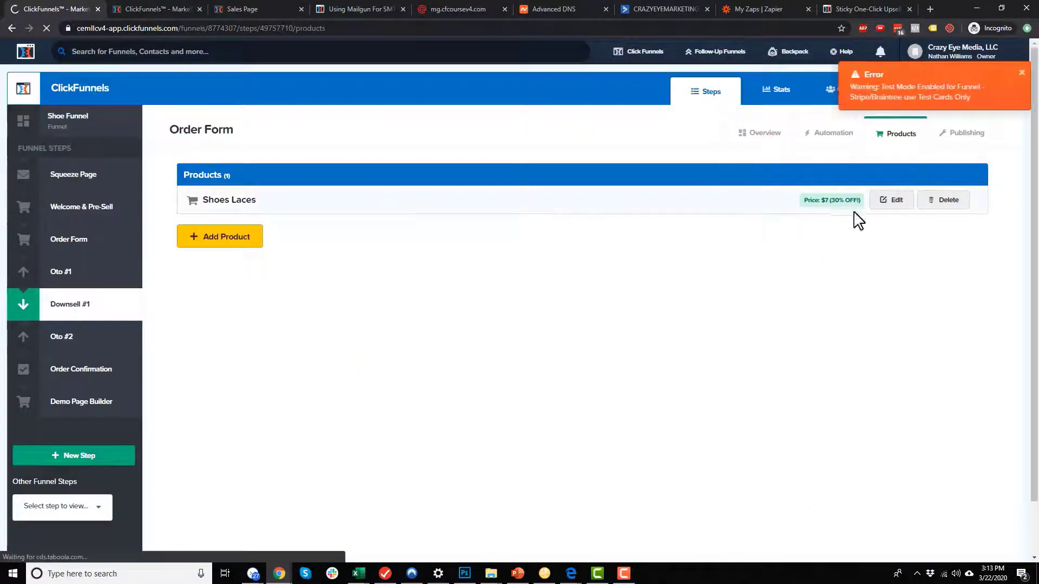
click(891, 201)
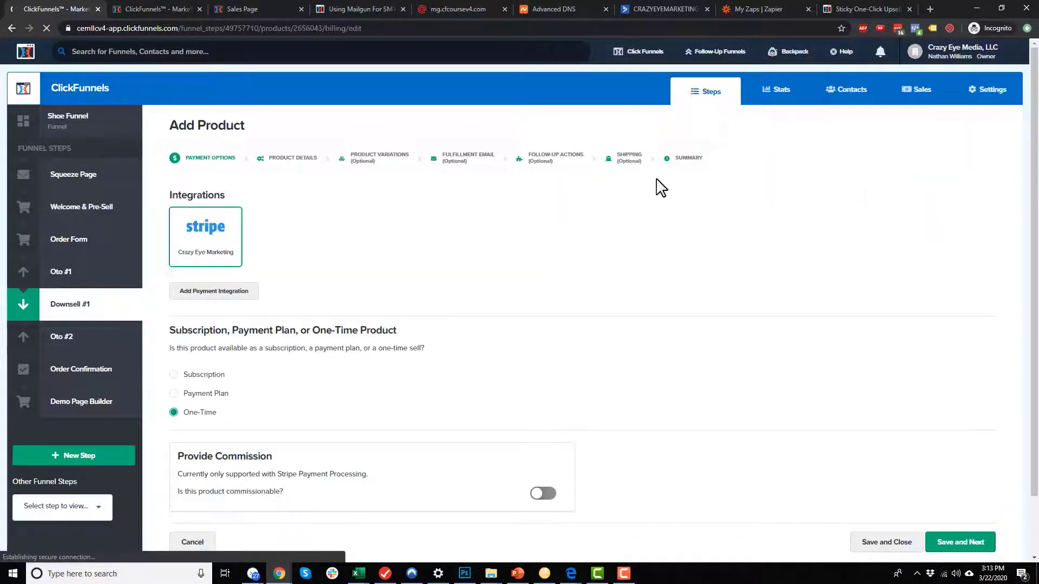
click(547, 160)
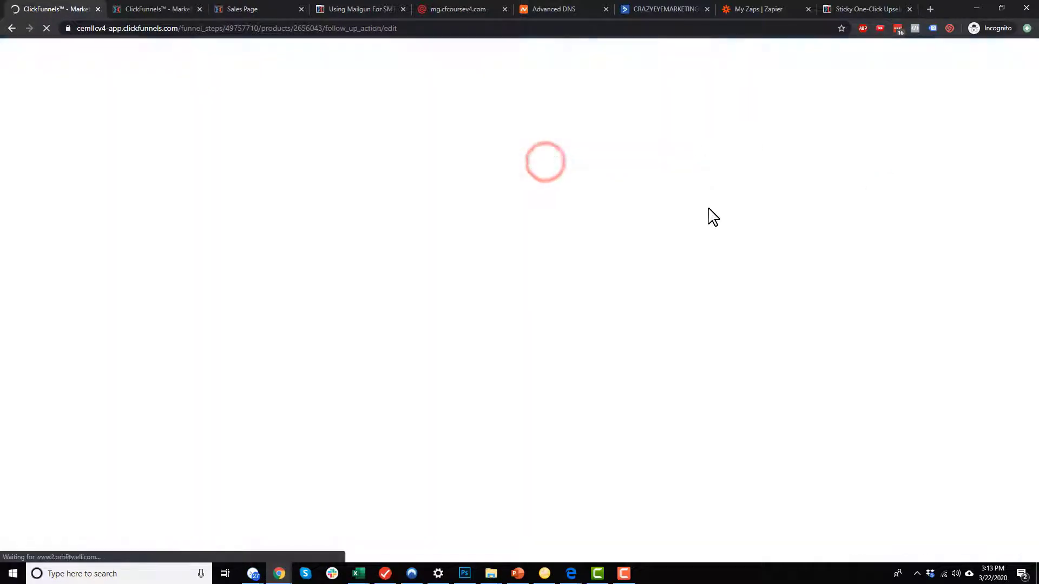
click(205, 295)
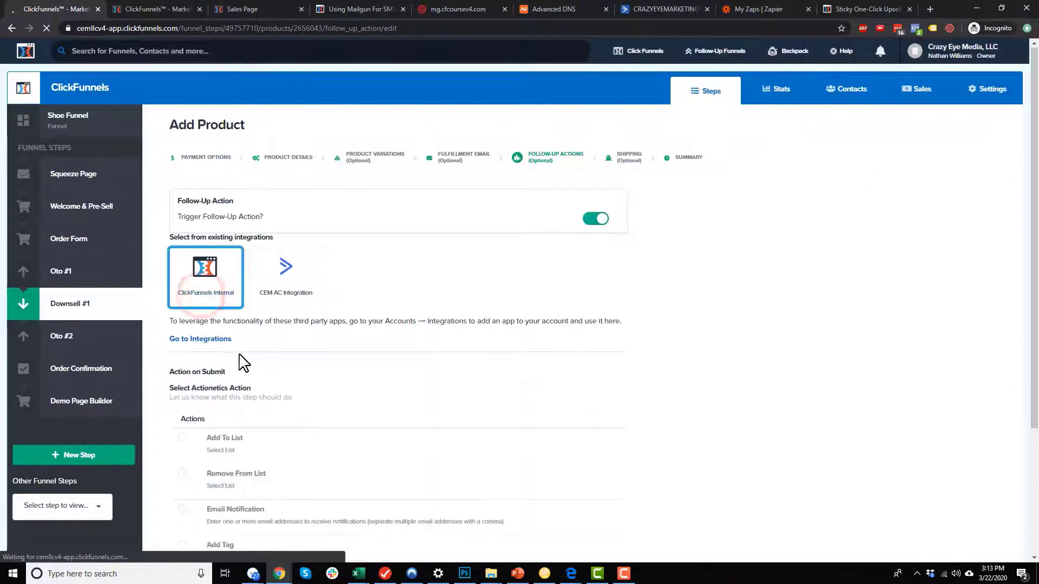
scroll(217, 362, down, 3)
click(182, 264)
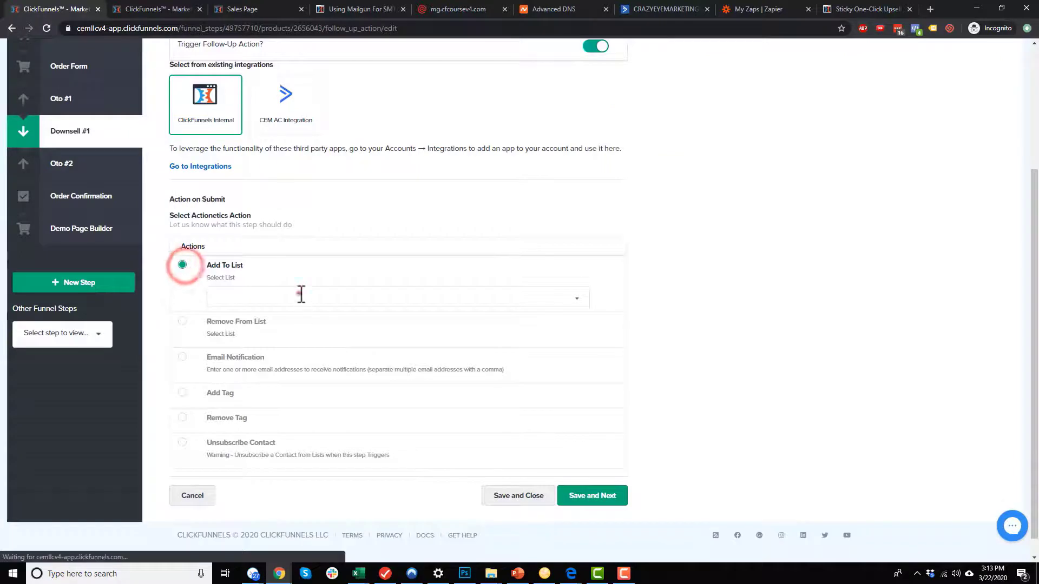
click(298, 295)
click(265, 378)
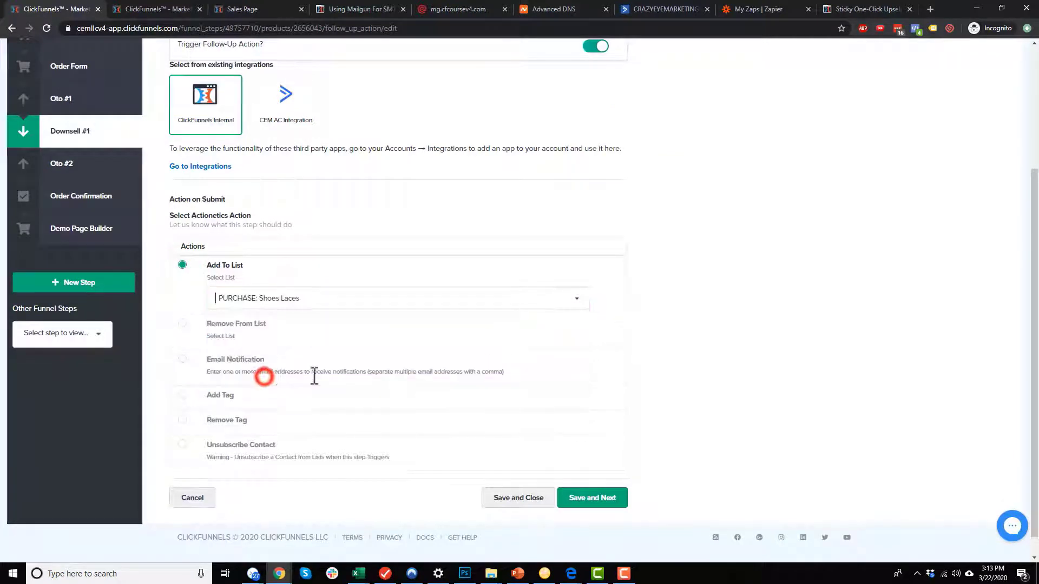
click(510, 500)
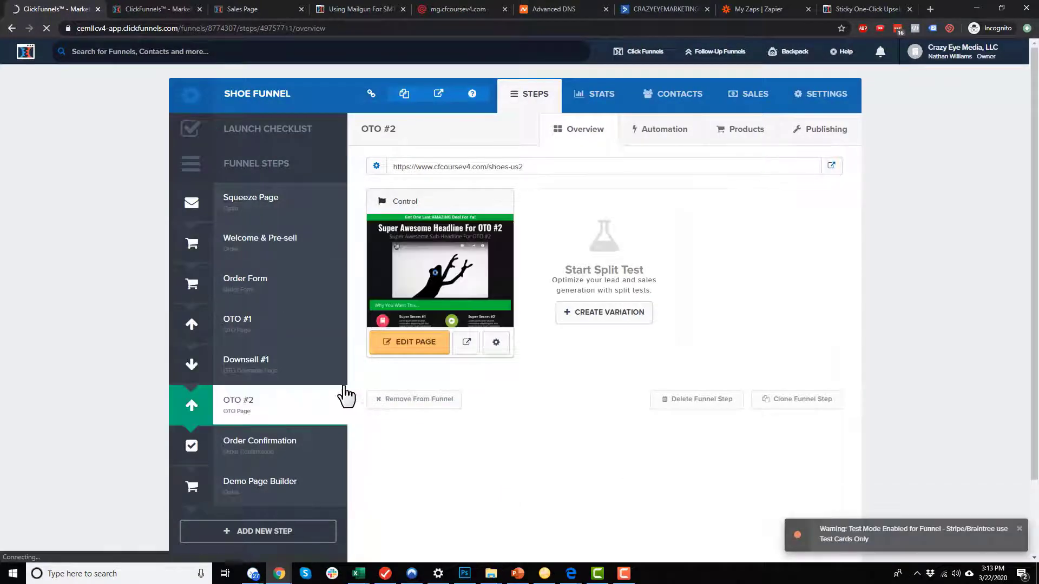
Set OTO #2's Shoe Cleaner follow-up to ClickFunnels Internal, Add To List PURCHASE: Shoe Cleaner, and save.
click(746, 131)
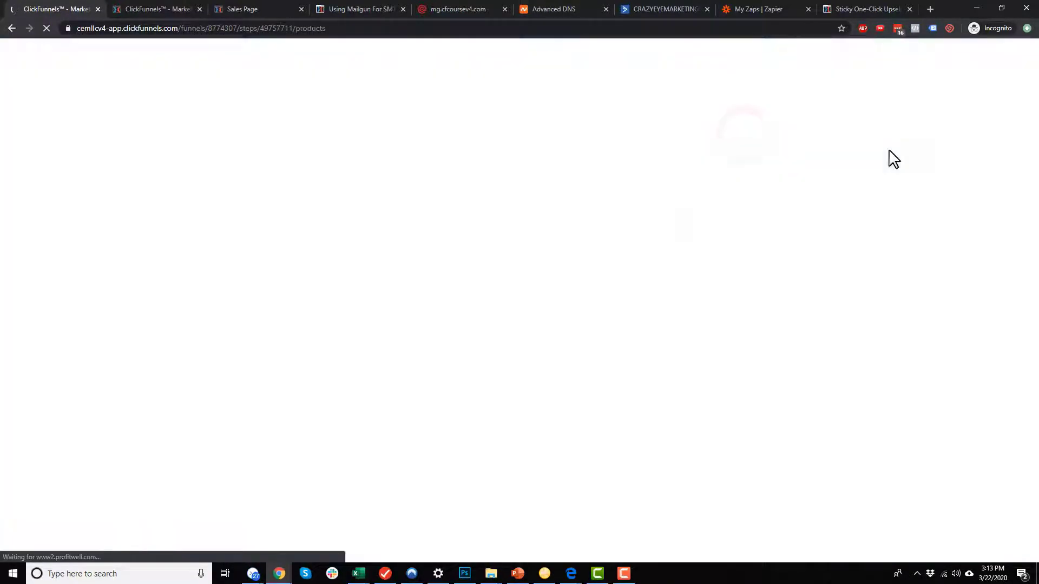
click(891, 203)
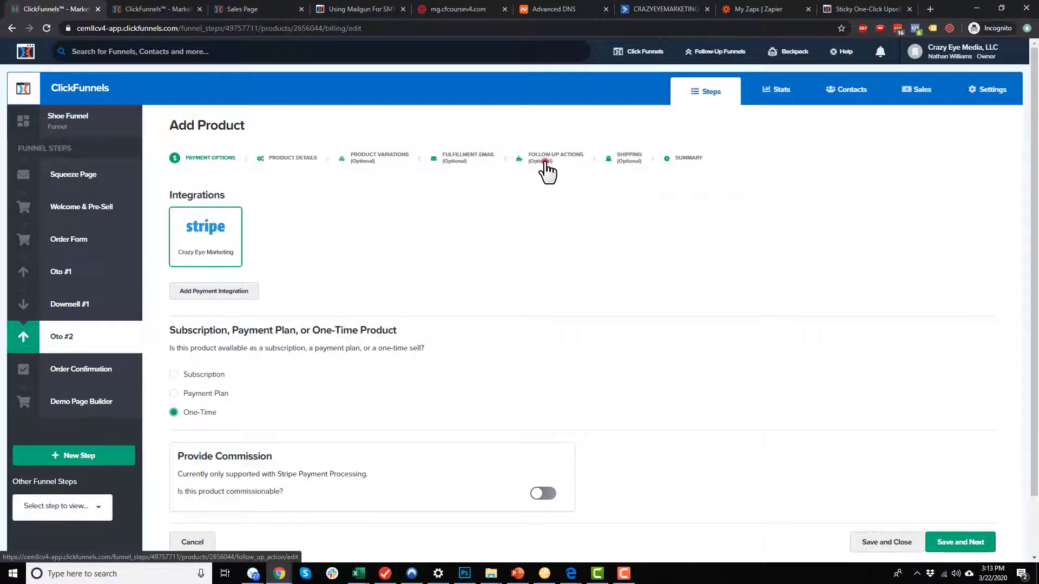
click(547, 169)
click(201, 277)
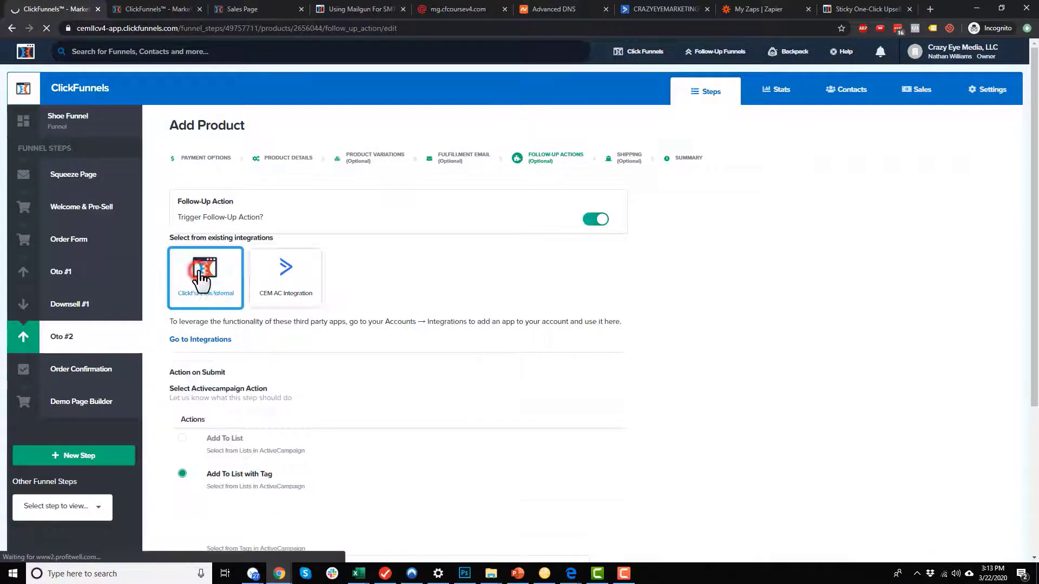
scroll(217, 324, down, 3)
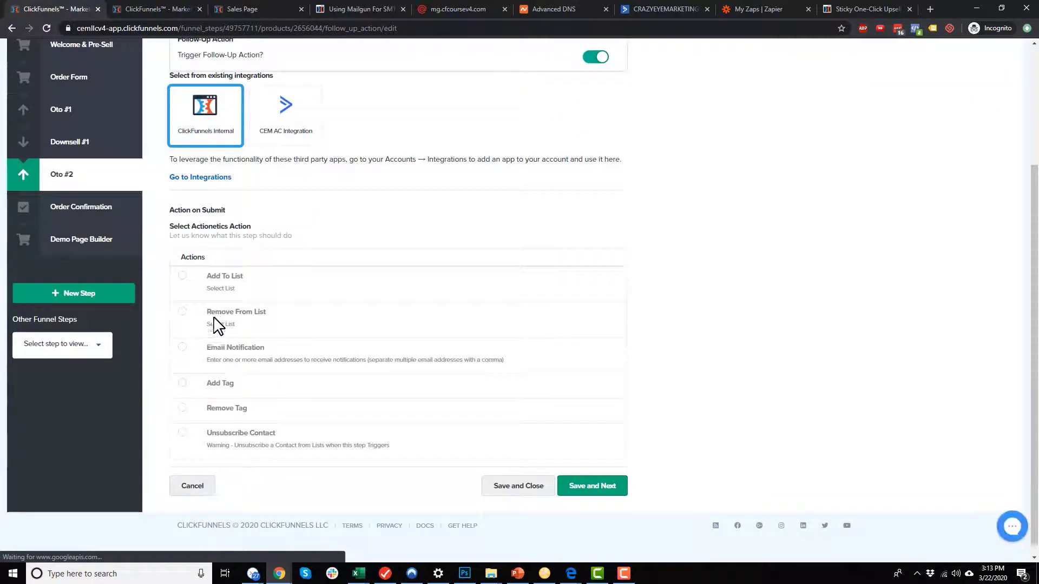
click(182, 281)
click(304, 308)
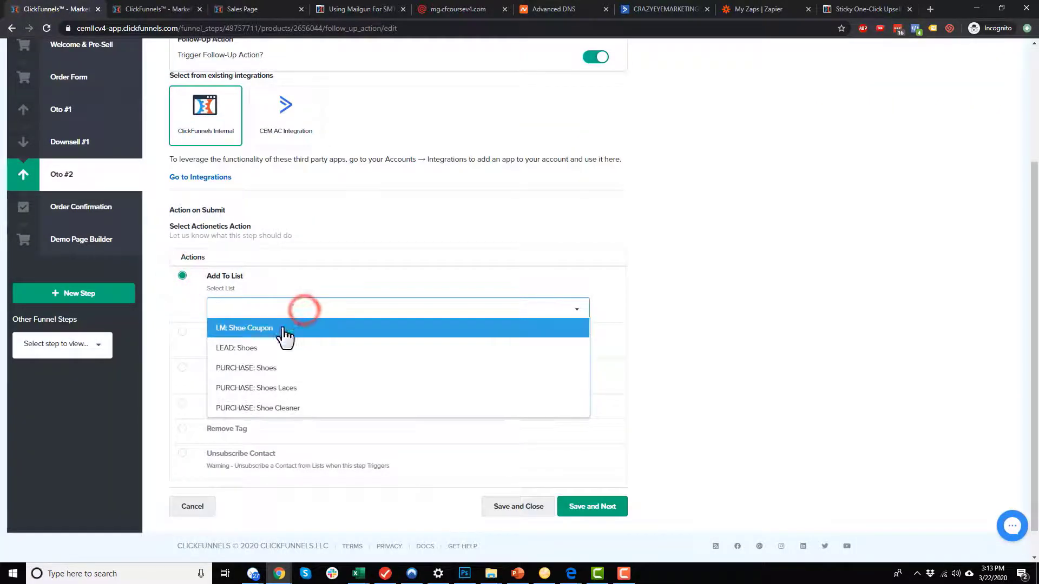
click(269, 409)
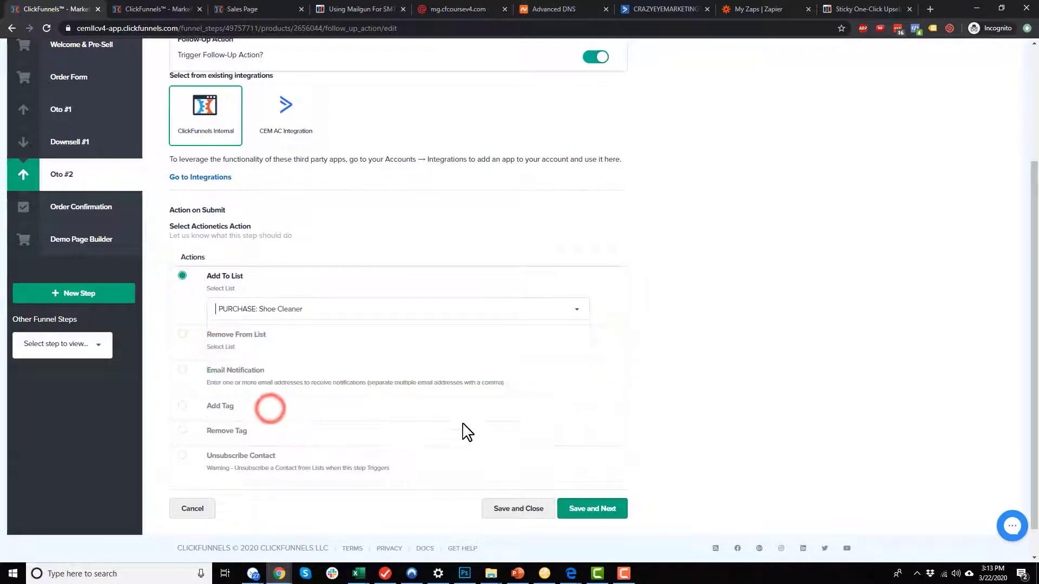
click(536, 509)
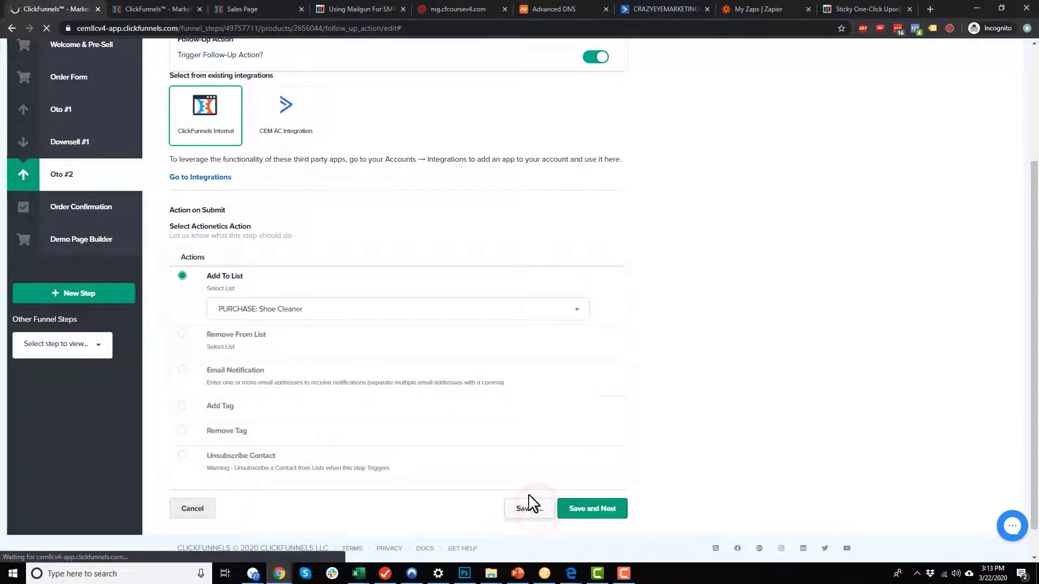
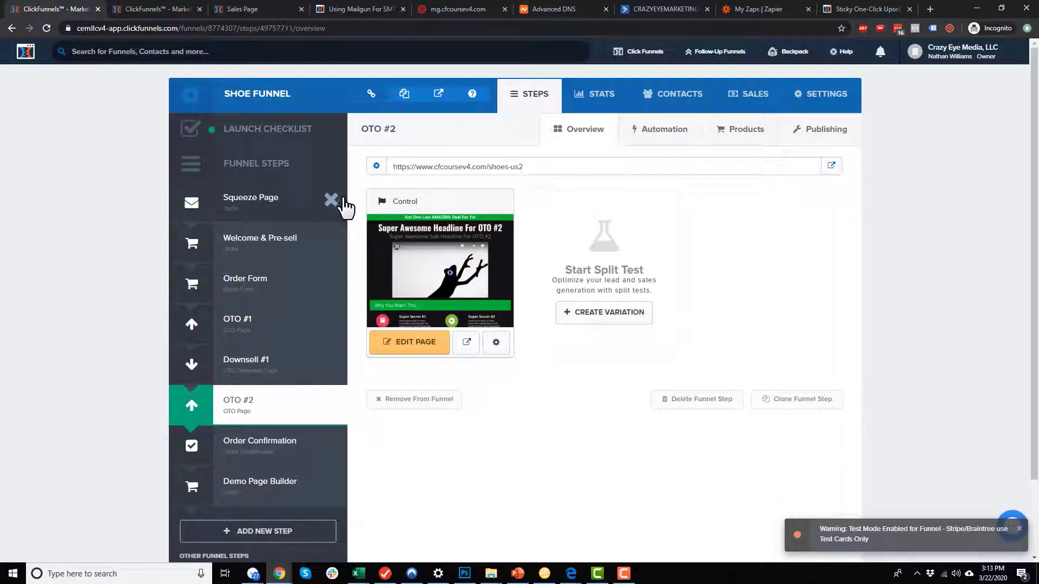
Copy the funnel URL, close the old private window, and load it in a new InPrivate window.
click(402, 101)
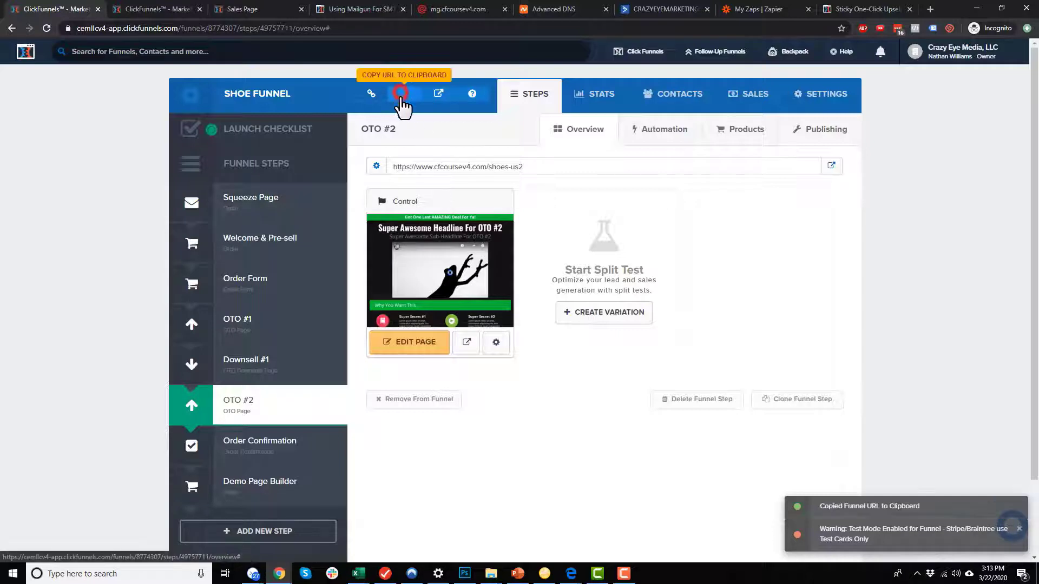
mouse_move(571, 575)
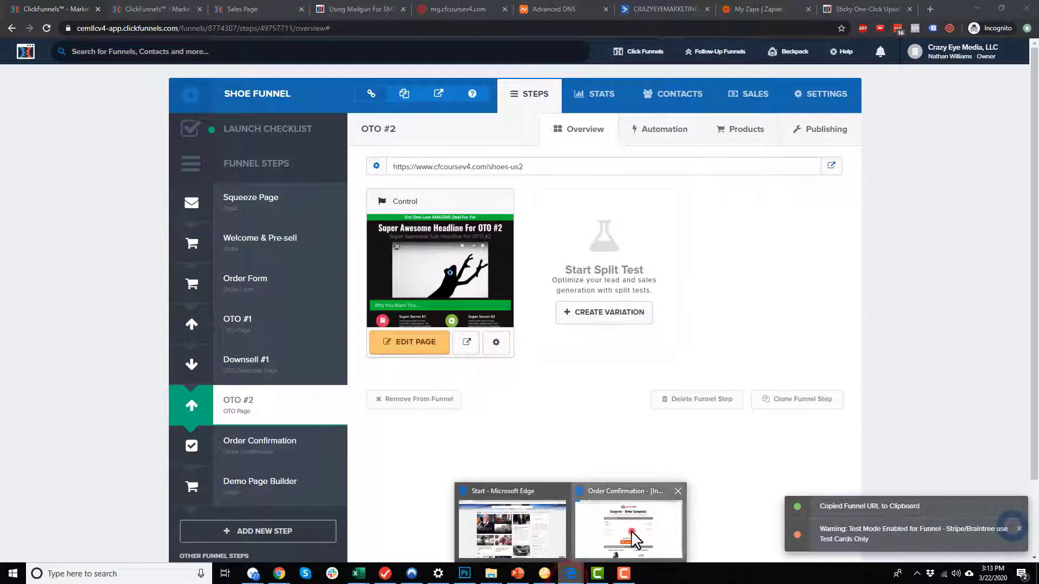
click(636, 536)
click(147, 9)
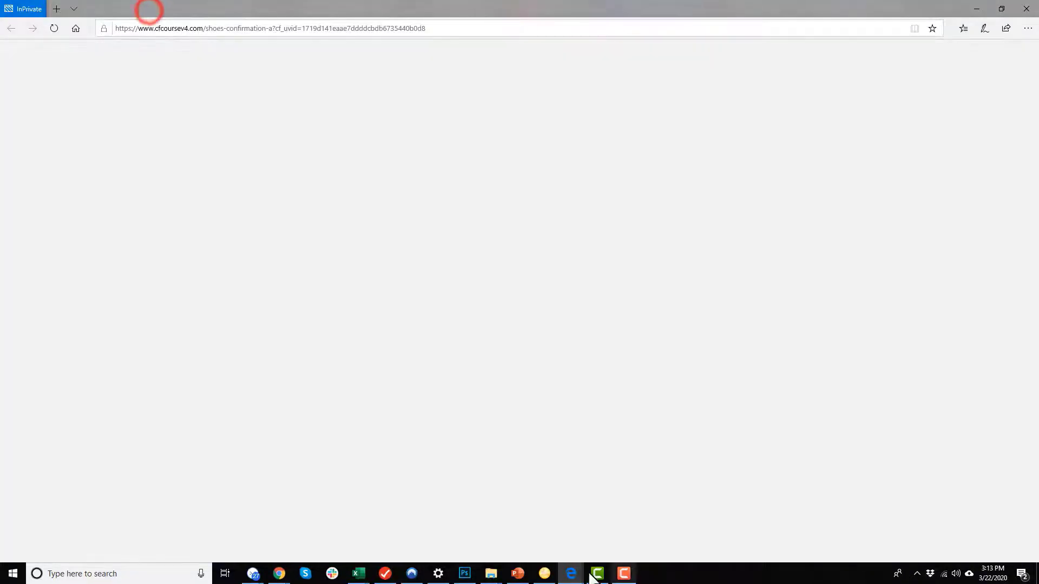
click(1027, 28)
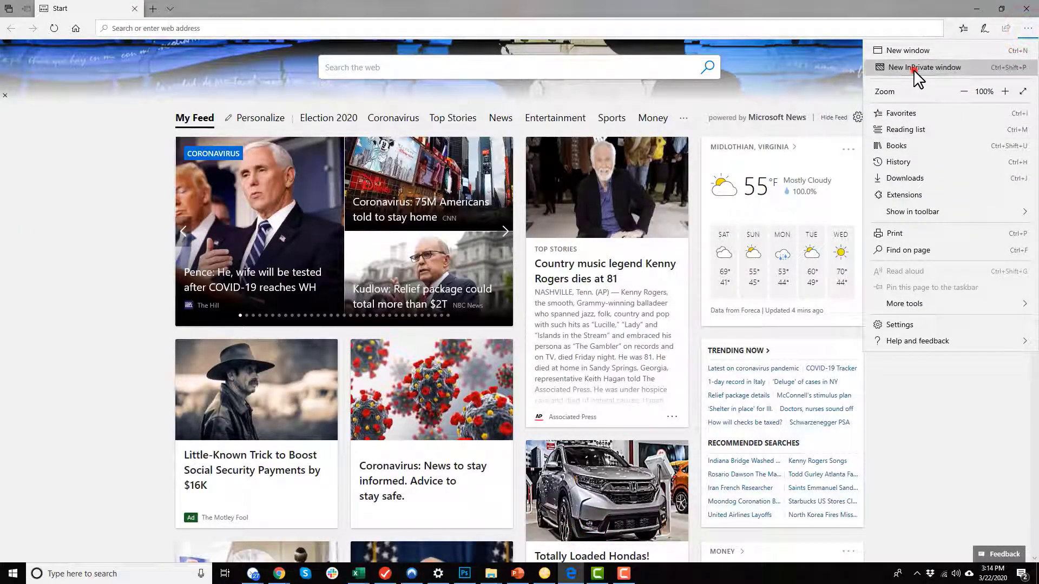
click(914, 69)
key(ctrl+v)
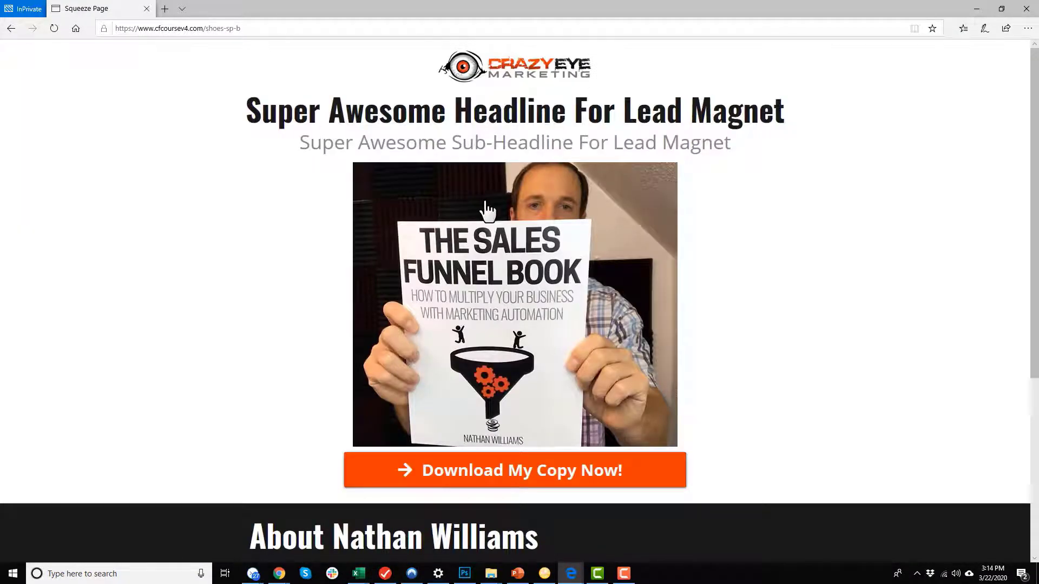
Opt in via Download My Copy Now with the lead's name and email, then Get Guide.
scroll(520, 351, down, 3)
click(563, 313)
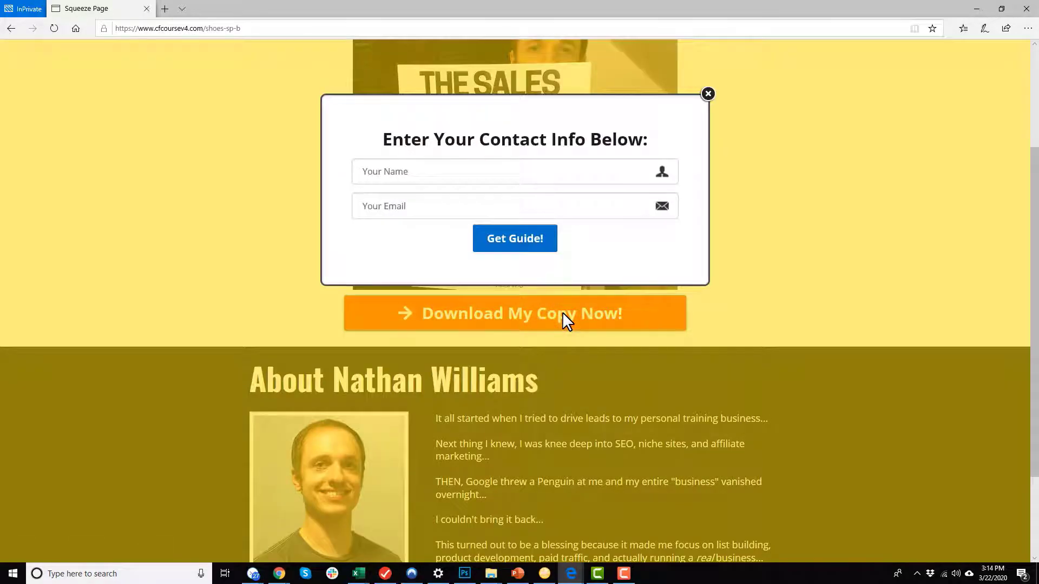
click(495, 172)
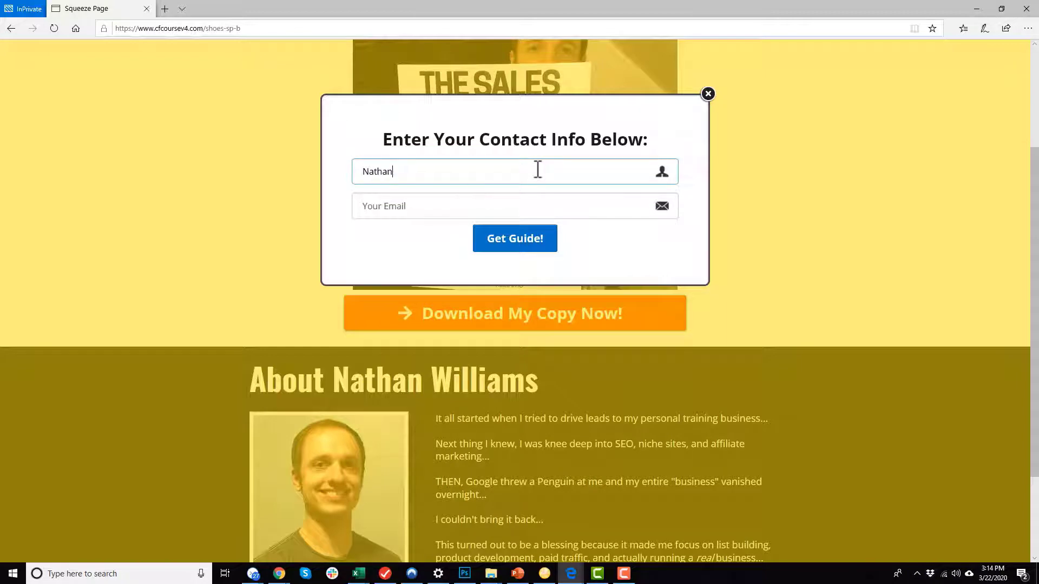
key(Tab)
click(537, 170)
click(529, 204)
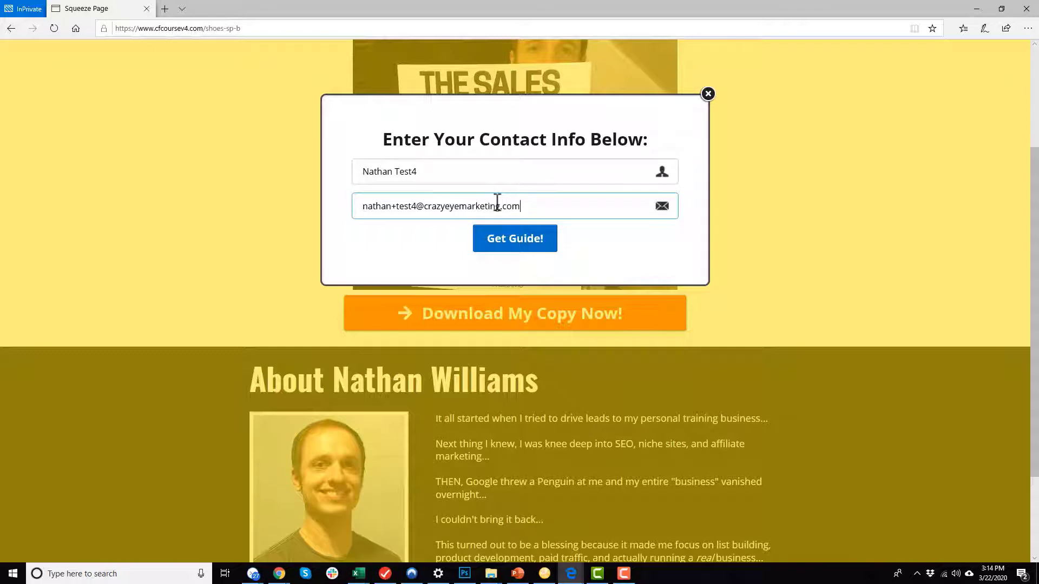
click(548, 237)
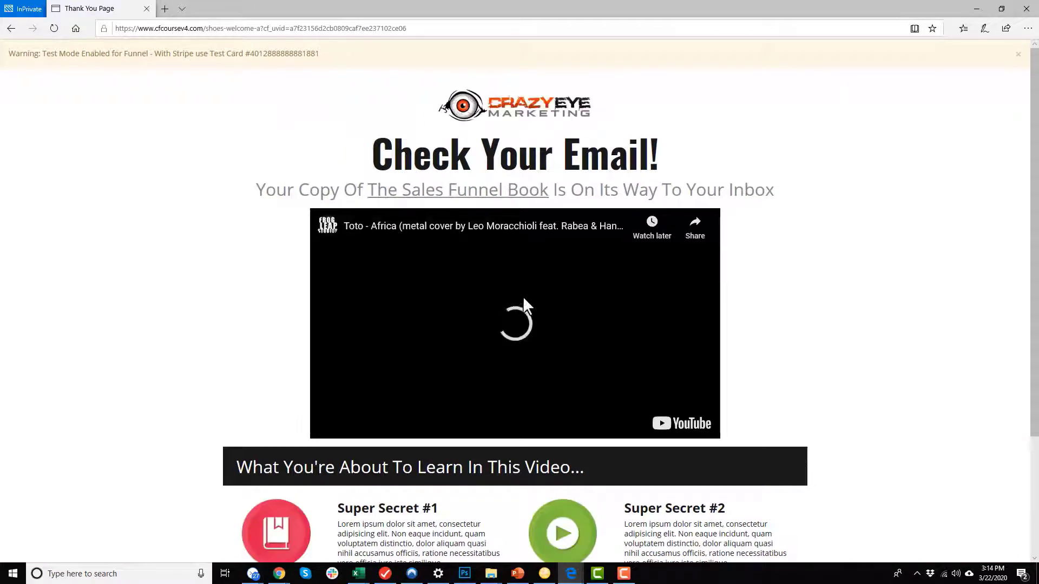
Pause the Check Your Email page video and minimize the Edge windows.
click(527, 315)
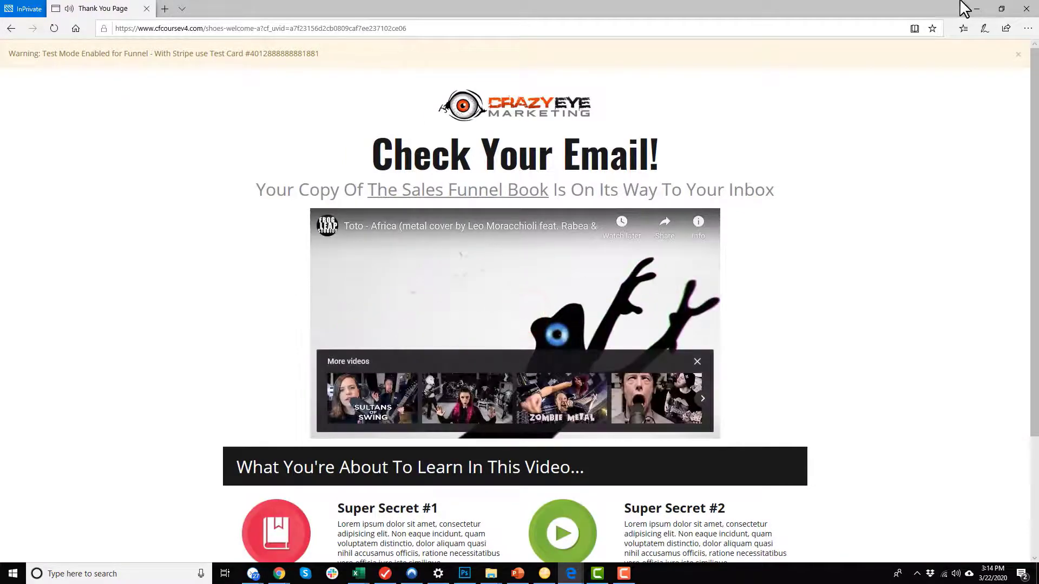
click(977, 8)
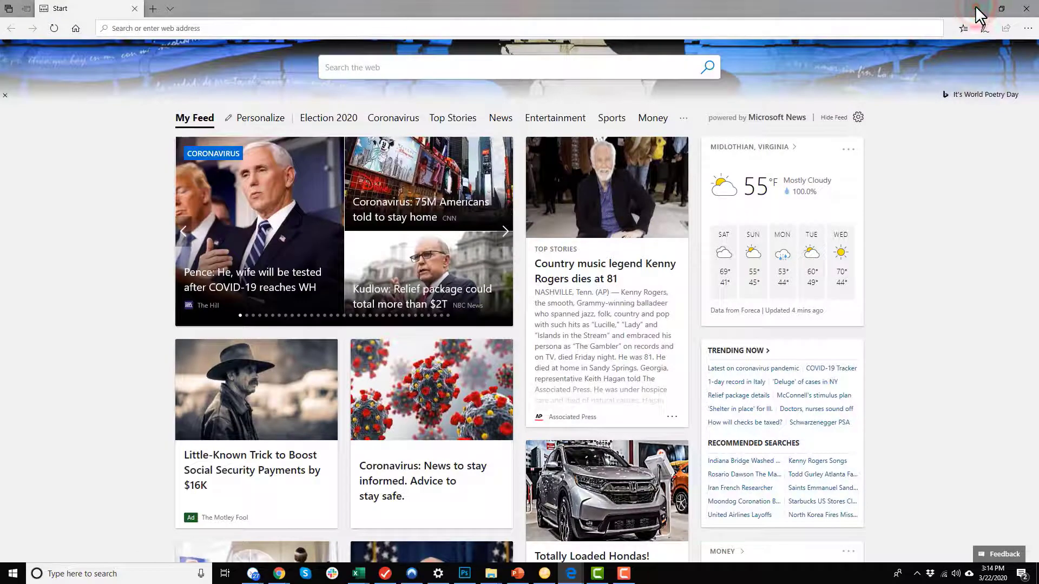
click(978, 9)
click(173, 9)
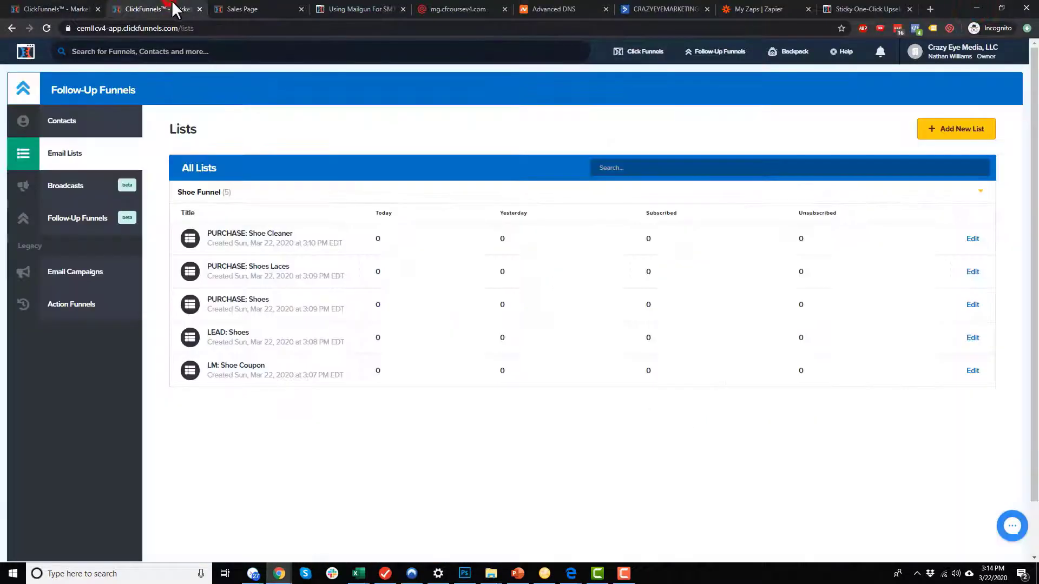
click(807, 485)
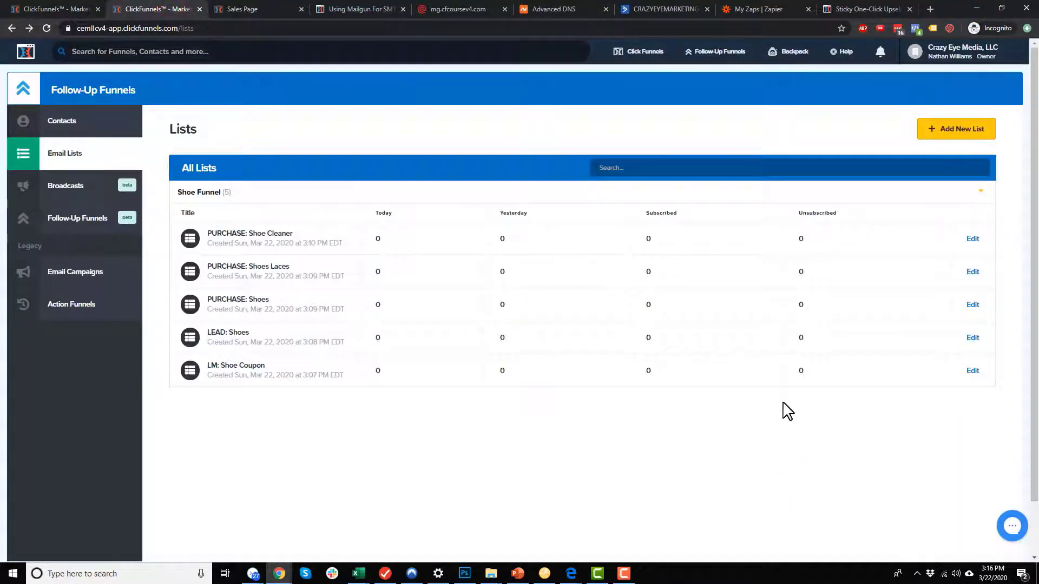
key(F5)
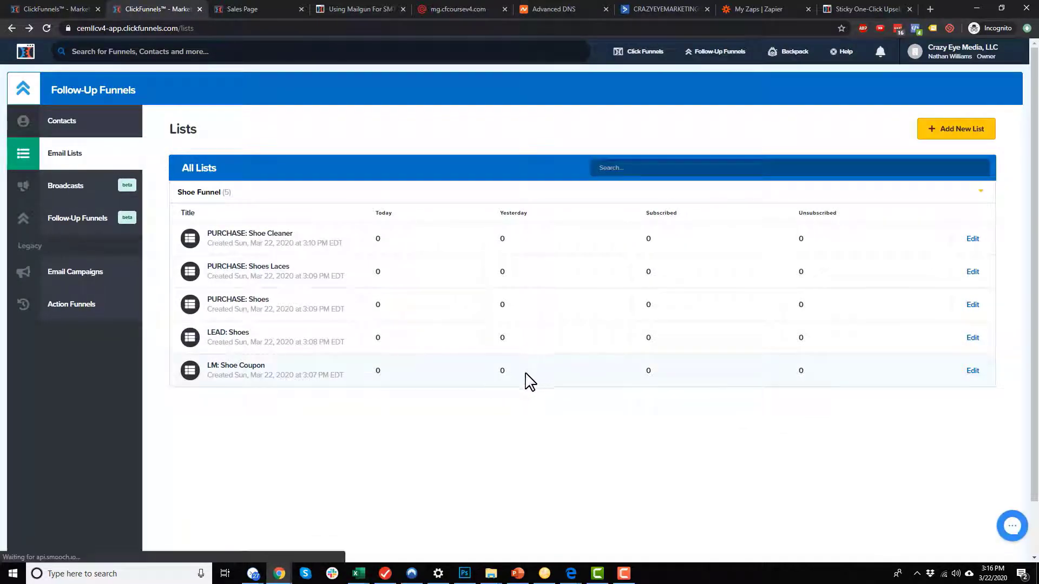
click(253, 366)
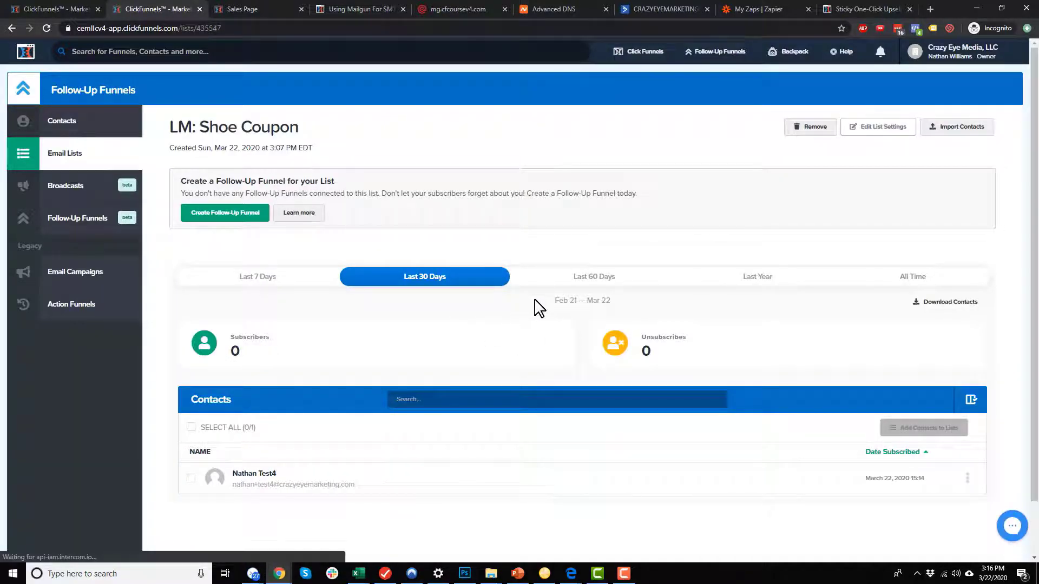
scroll(544, 322, down, 1)
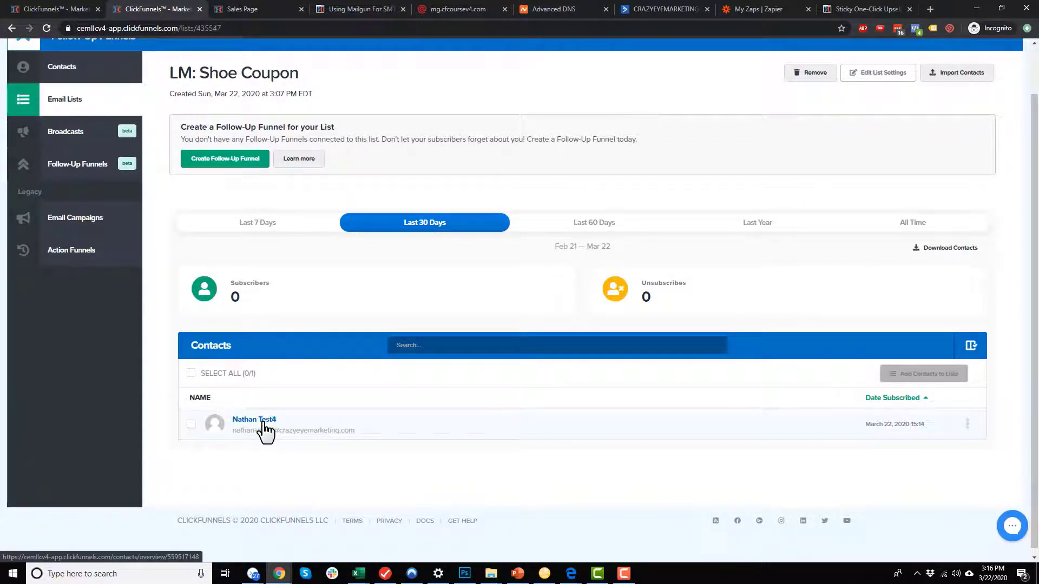
click(10, 29)
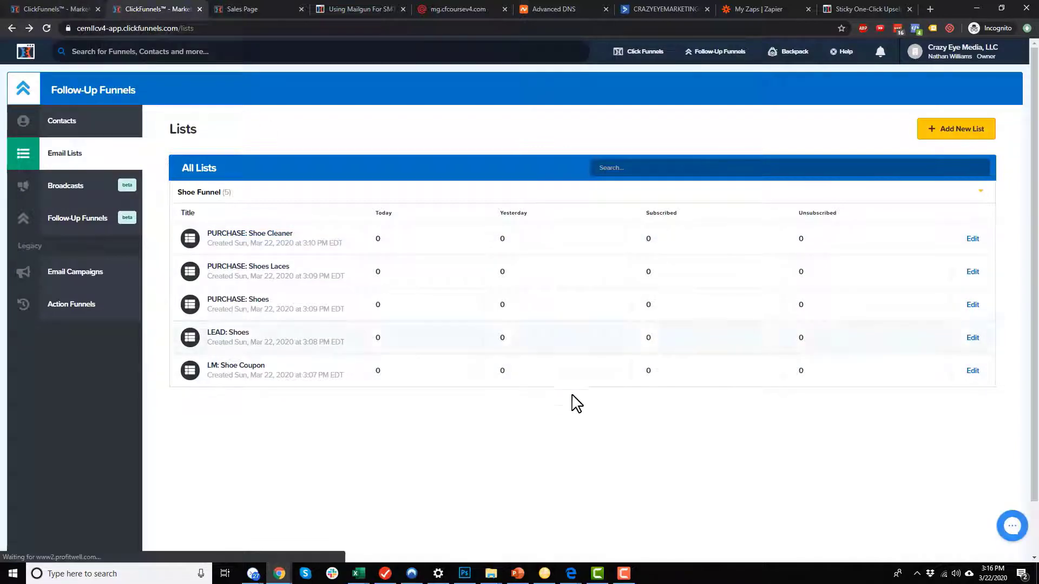
mouse_move(570, 578)
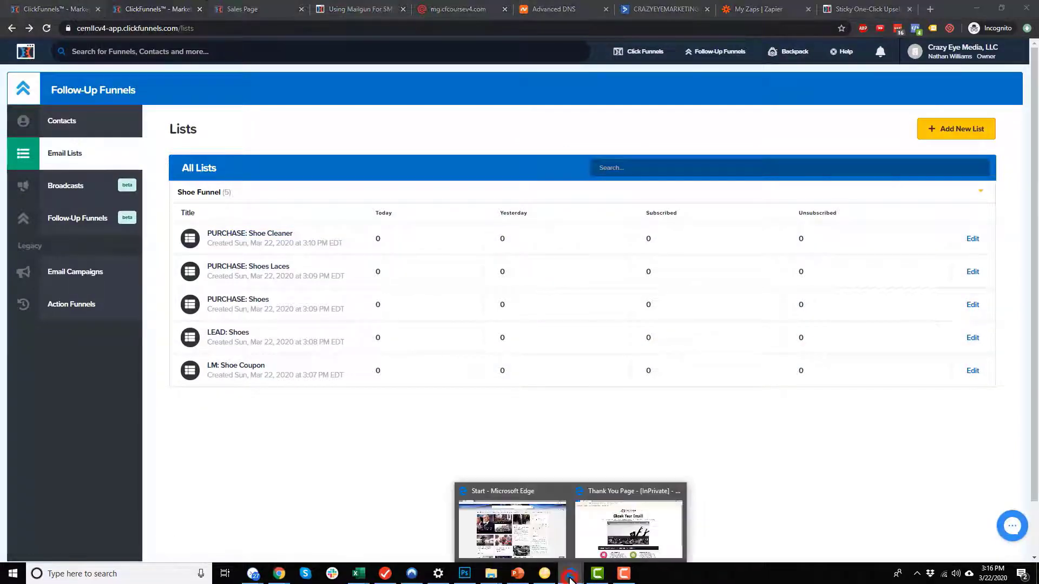
Open the complementary course order form, fill the shipping address, and reach the $50.00 Red Shoes payment step.
click(631, 516)
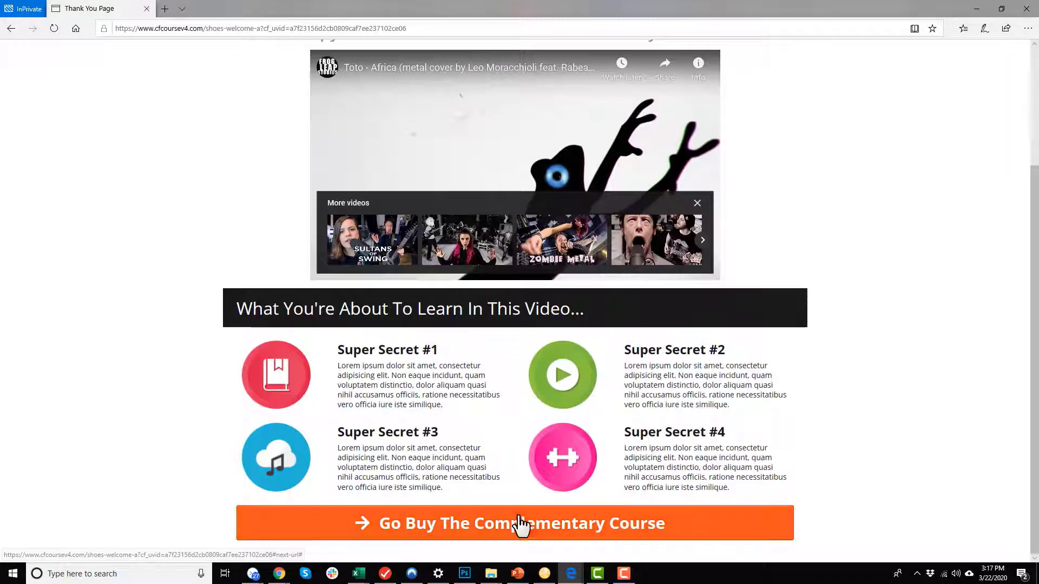
click(522, 522)
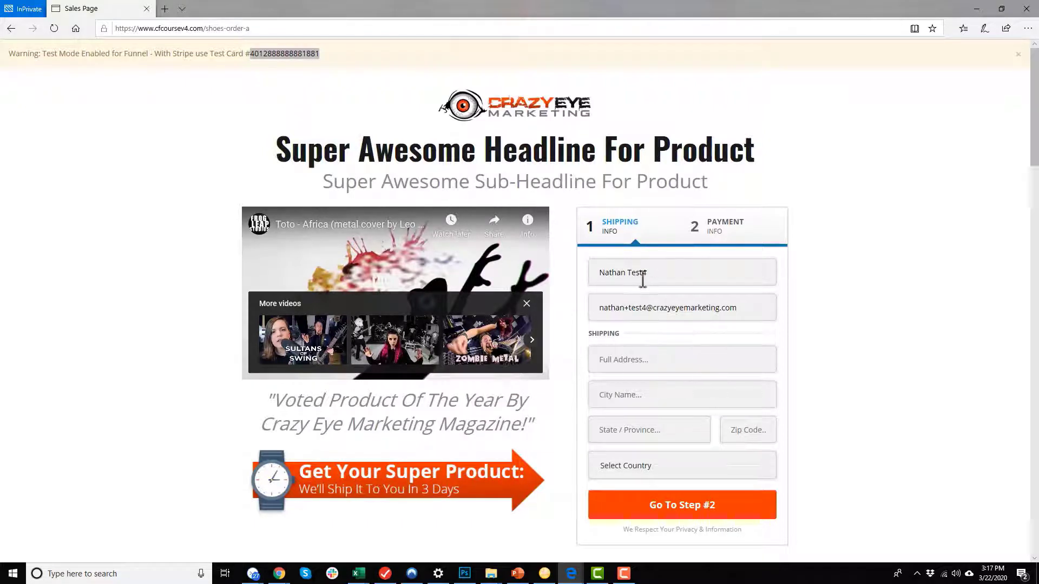
click(659, 351)
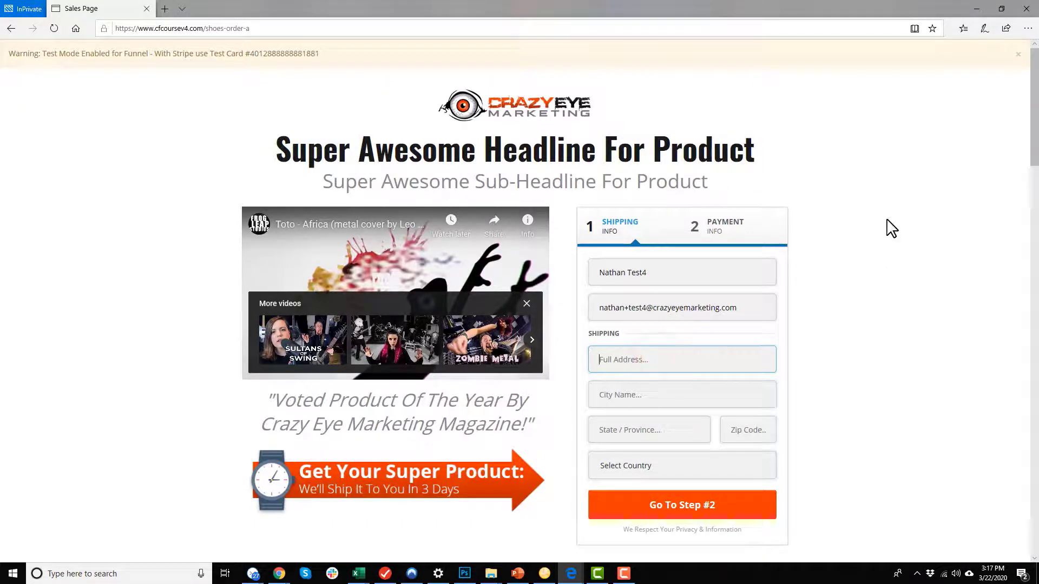
click(720, 507)
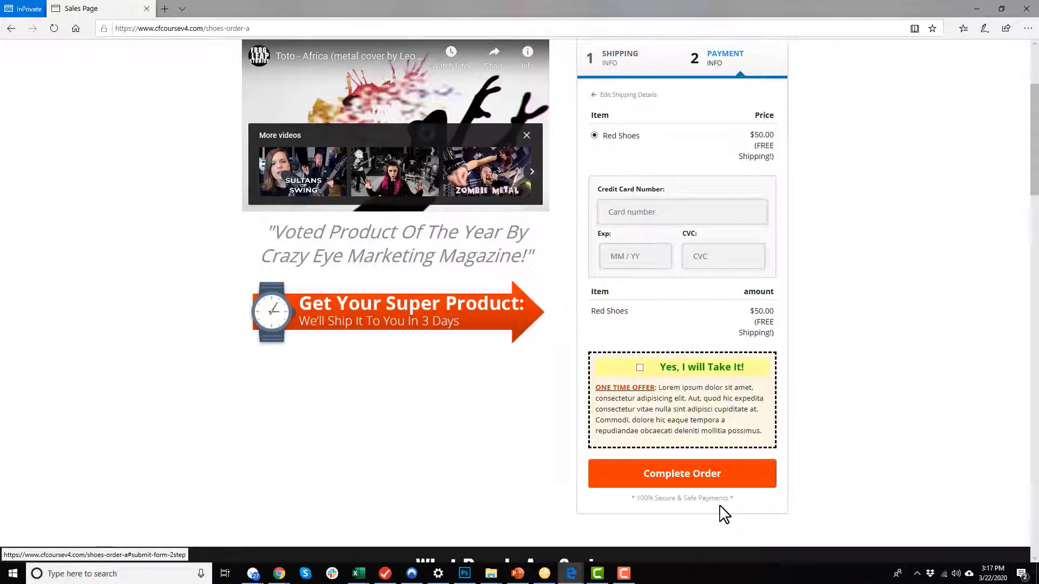
key(alt+Tab)
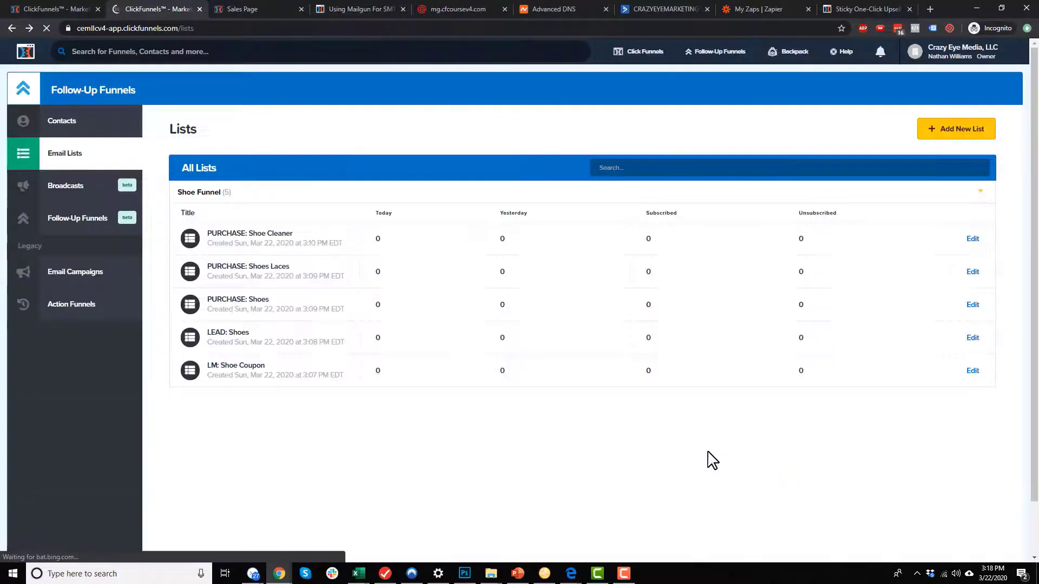
Inspect the LEAD: Shoes and PURCHASE: Shoes lists' contacts, returning to the Email Lists overview.
click(227, 337)
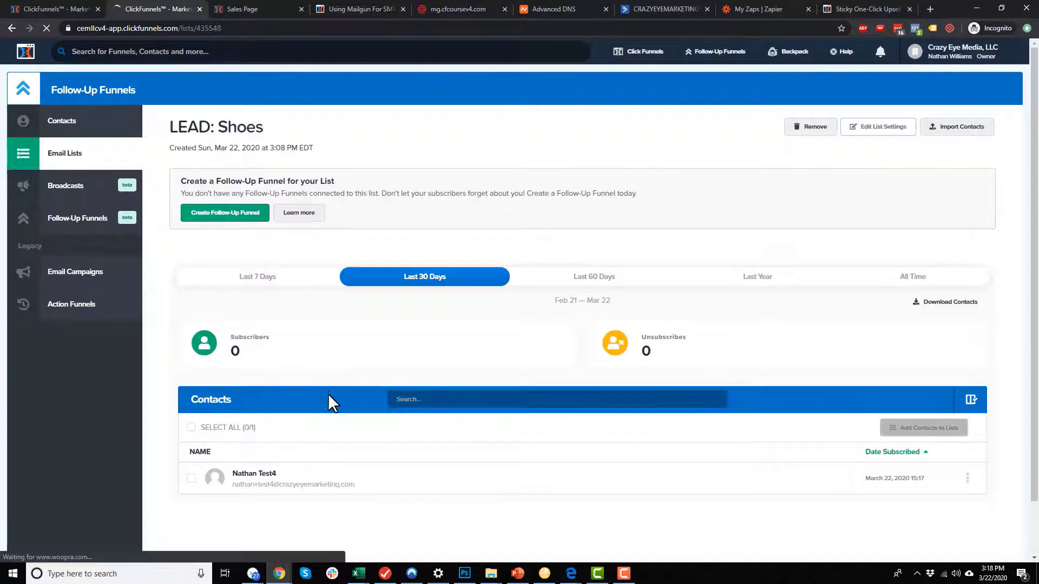
scroll(328, 394, down, 3)
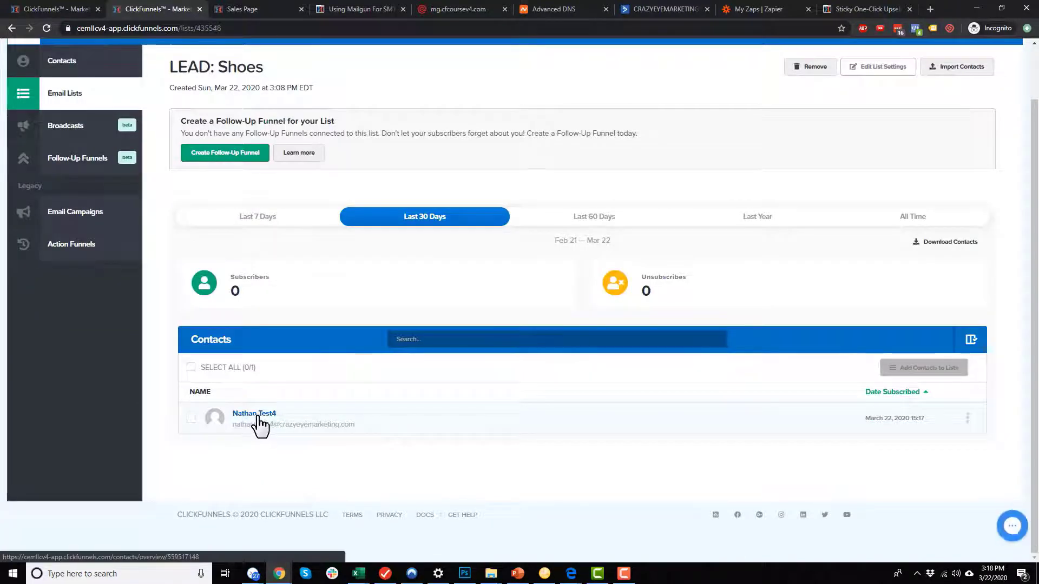
drag(164, 66, 327, 78)
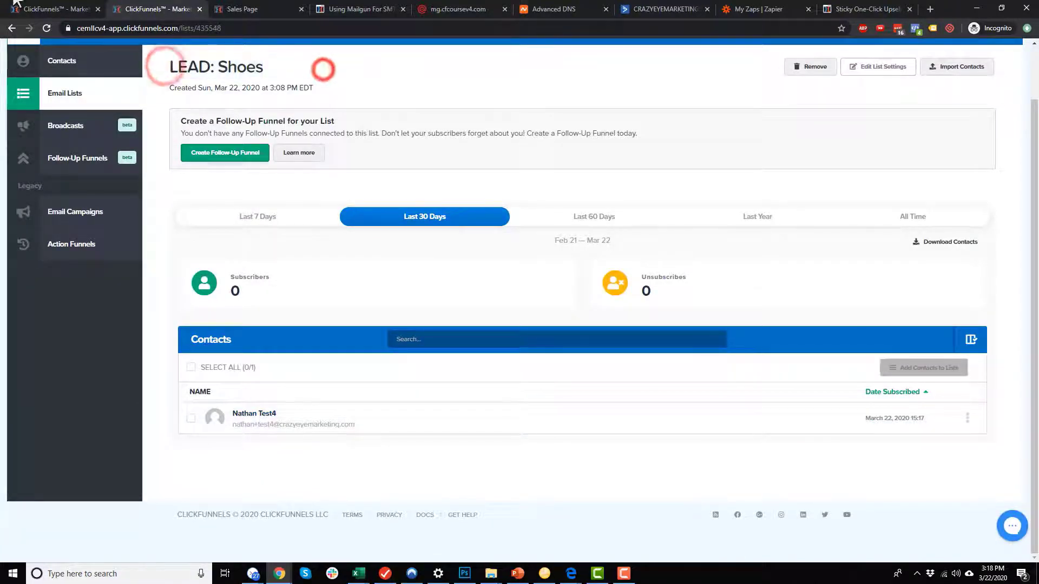
click(12, 28)
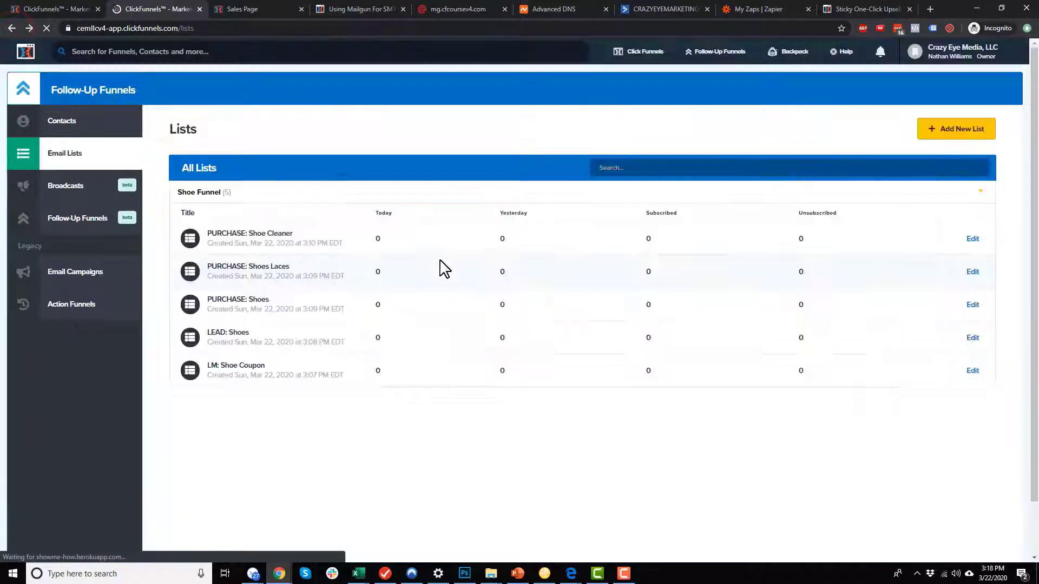
click(251, 300)
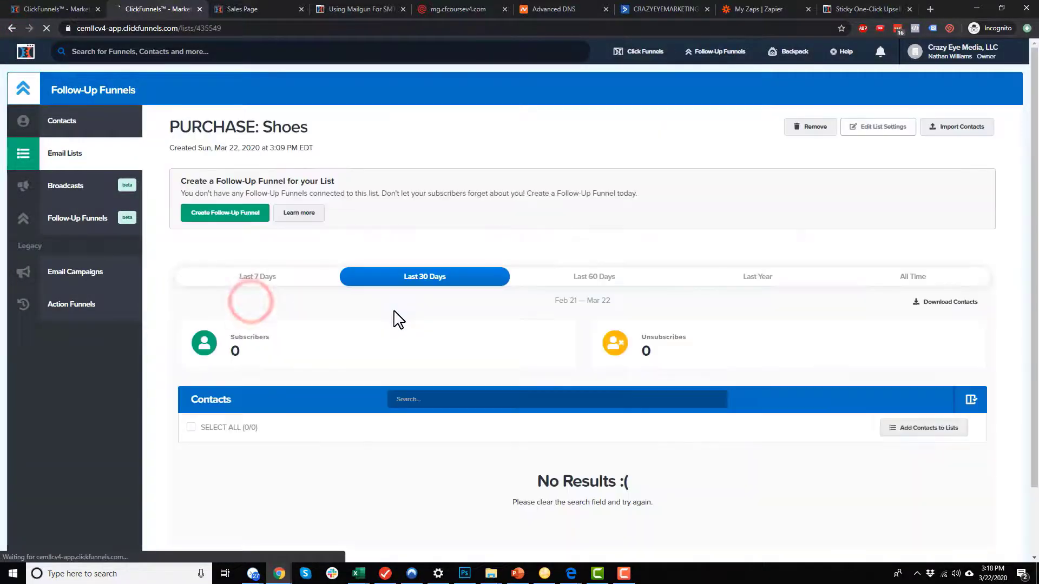
scroll(307, 460, down, 2)
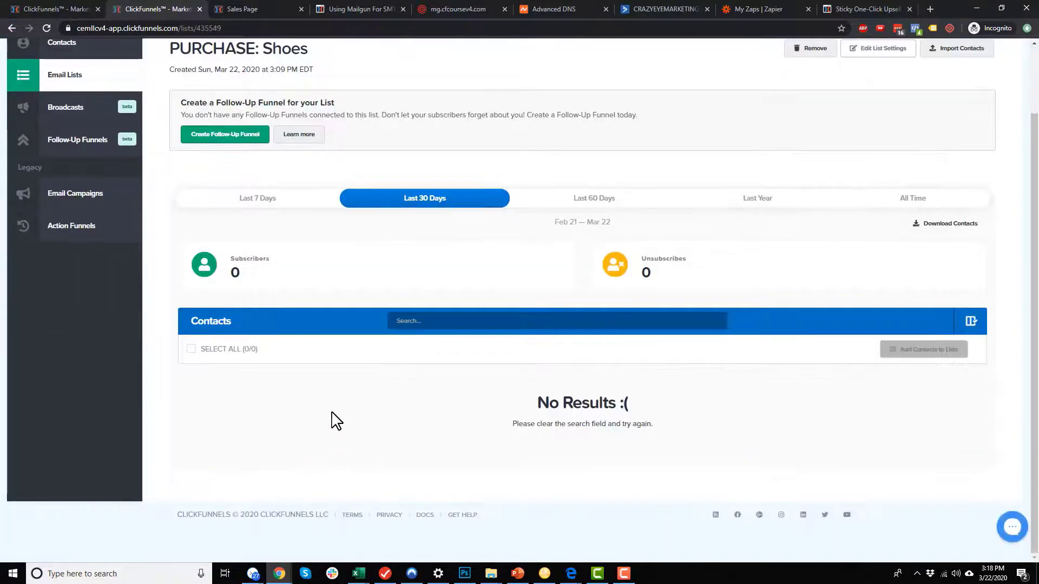
scroll(331, 419, up, 1)
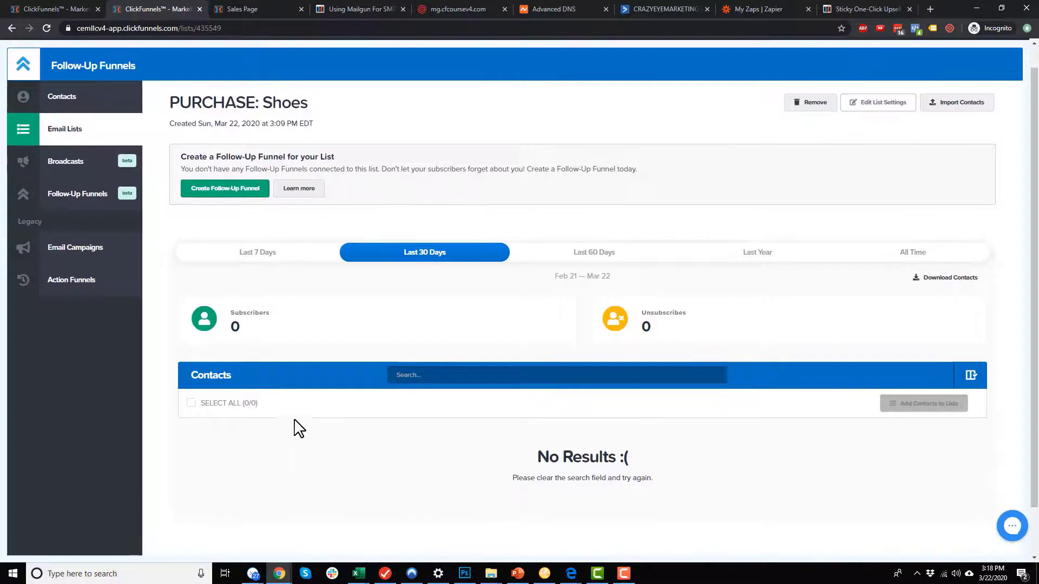
click(12, 28)
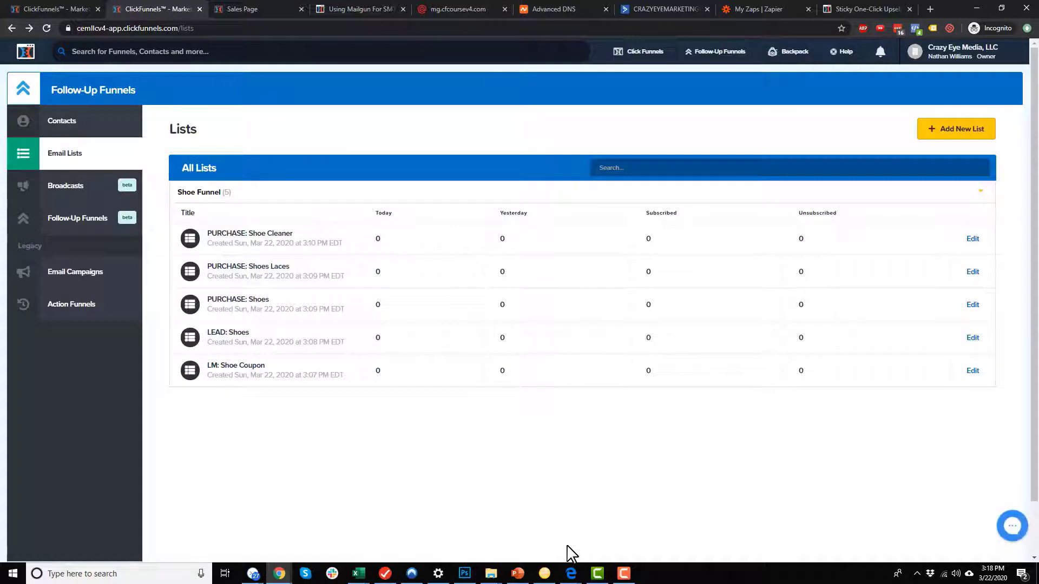
Copy the test card number from the warning bar into the Credit Card Number field.
mouse_move(572, 573)
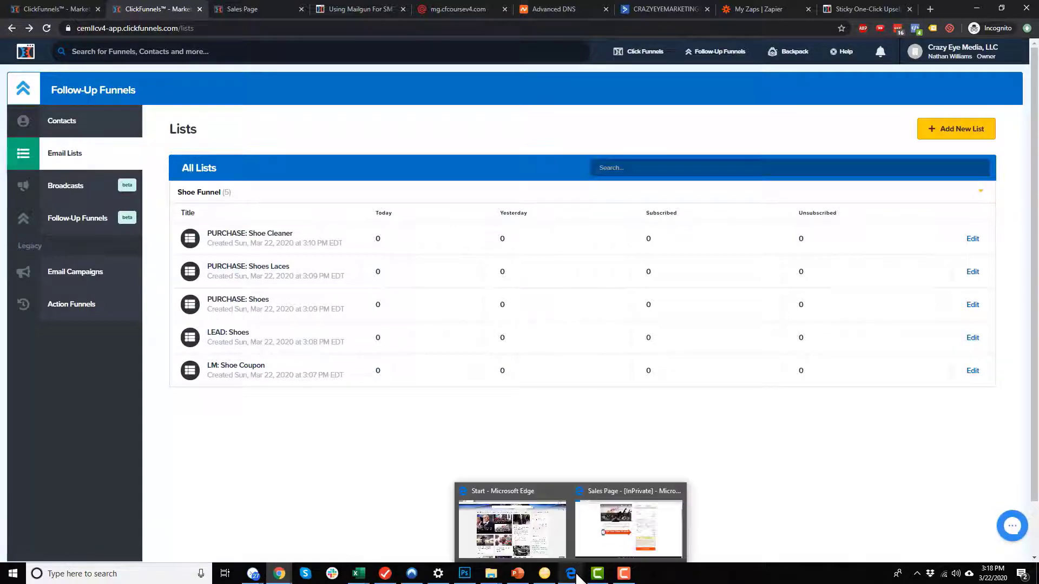
click(620, 519)
scroll(673, 169, up, 4)
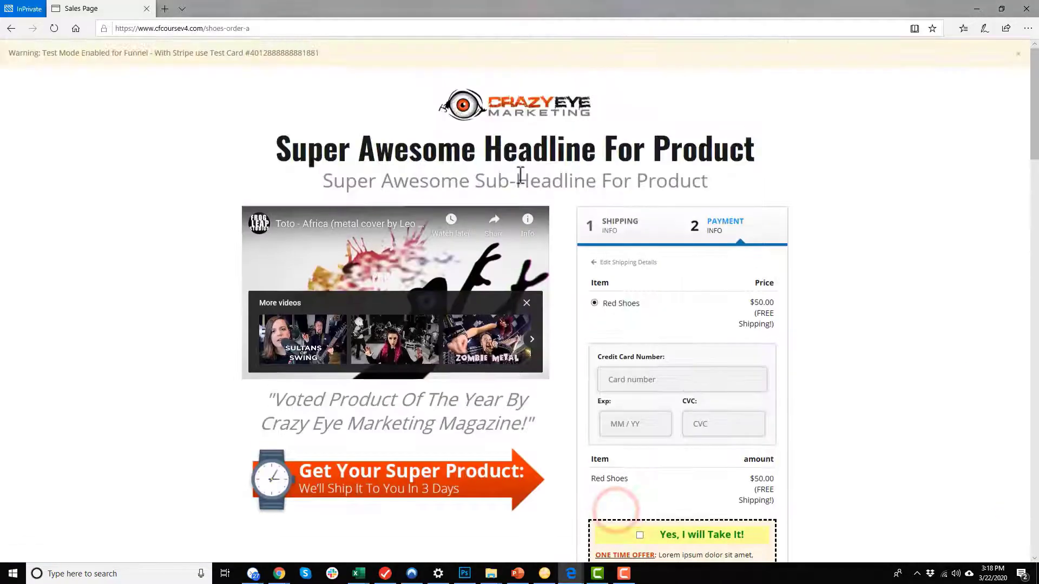
double_click(307, 54)
key(ctrl+c)
click(663, 377)
key(ctrl+v)
click(647, 426)
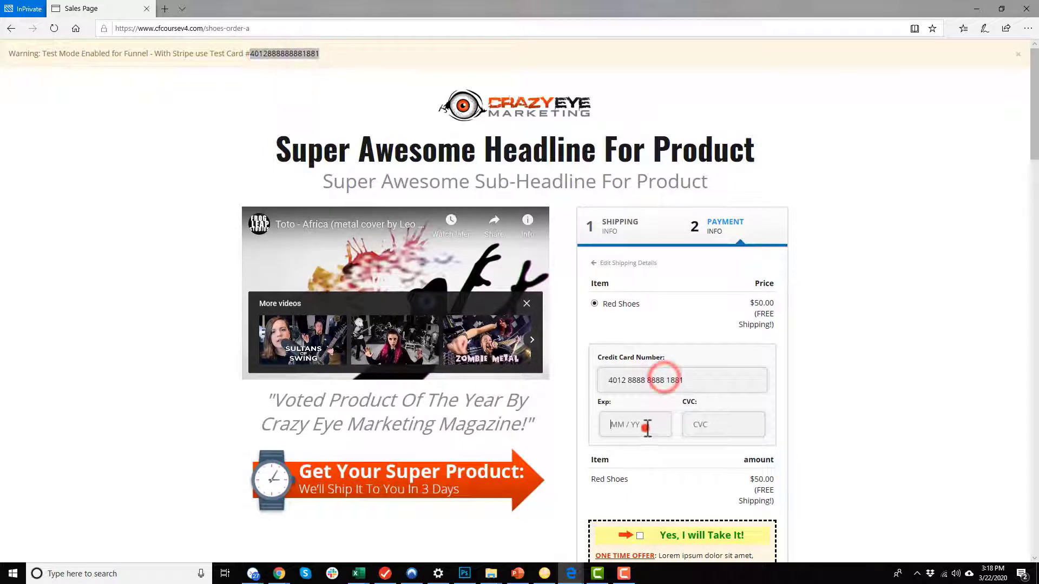
text(1023)
key(Tab)
text(132)
scroll(671, 422, down, 3)
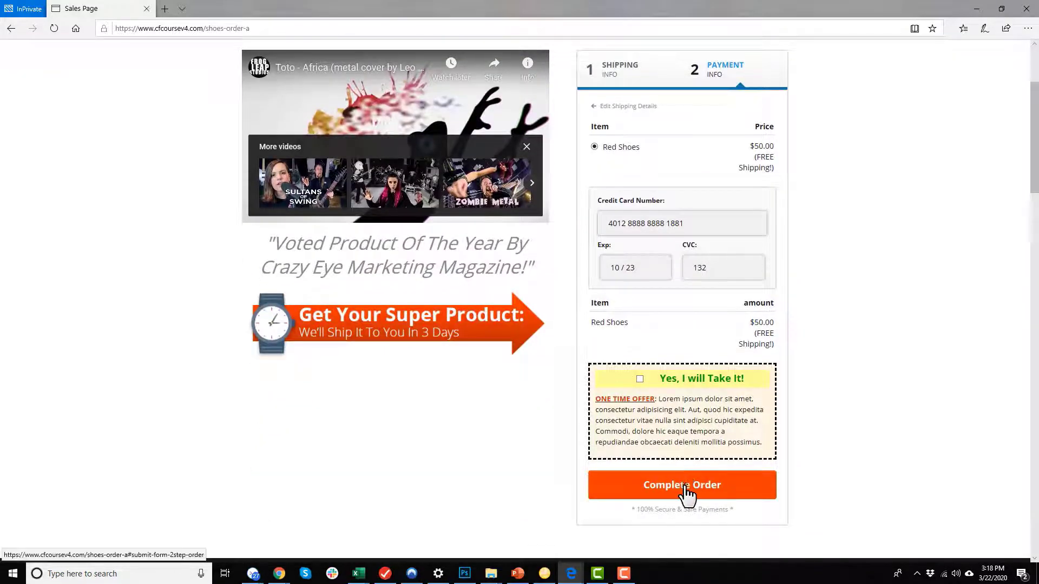
click(685, 487)
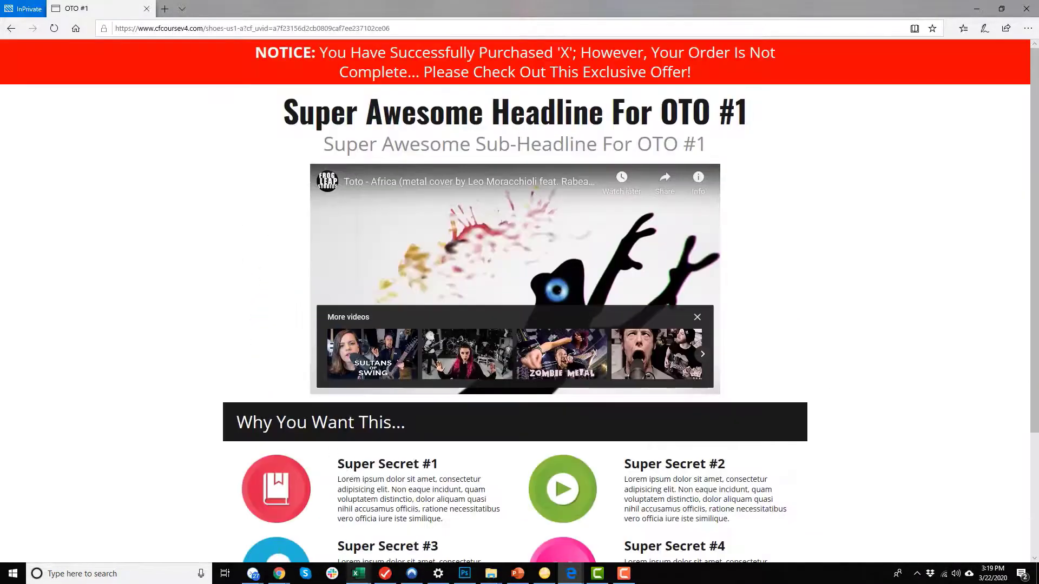
mouse_move(286, 578)
click(368, 535)
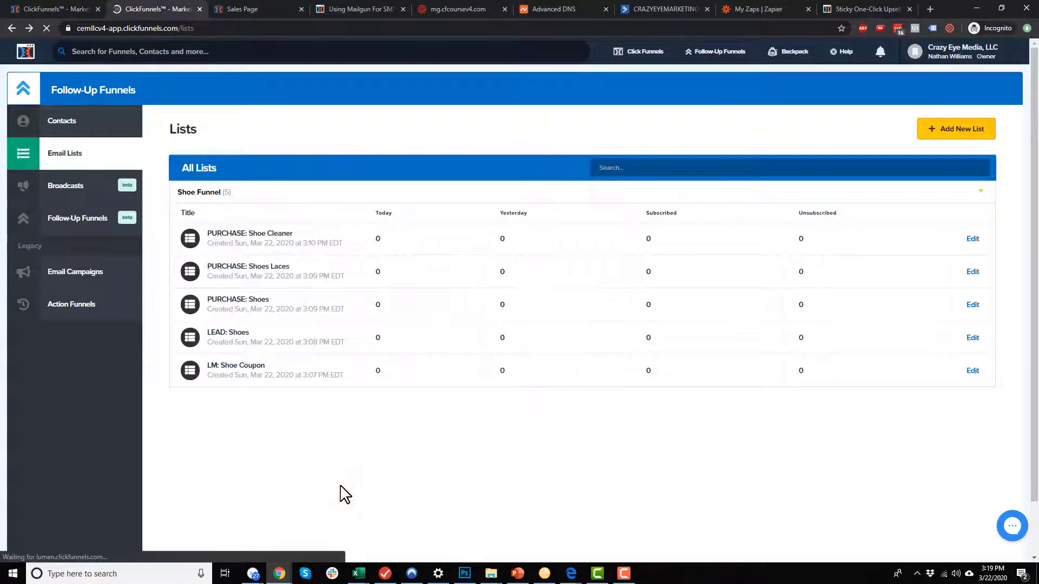
Reload Email Lists and open PURCHASE: Shoes to confirm the test buyer, subscribed March 22, 2020.
key(F5)
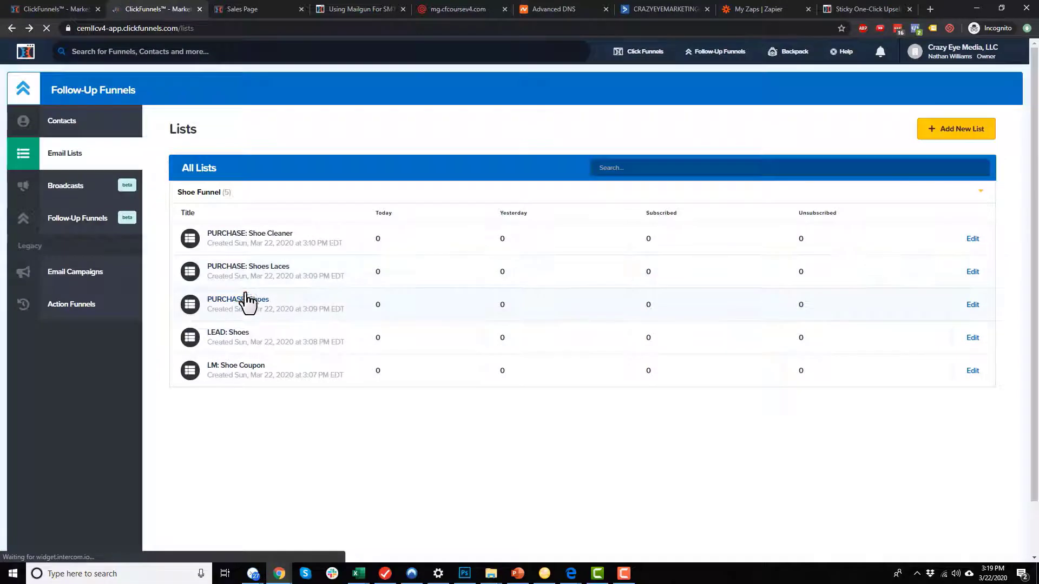
click(245, 299)
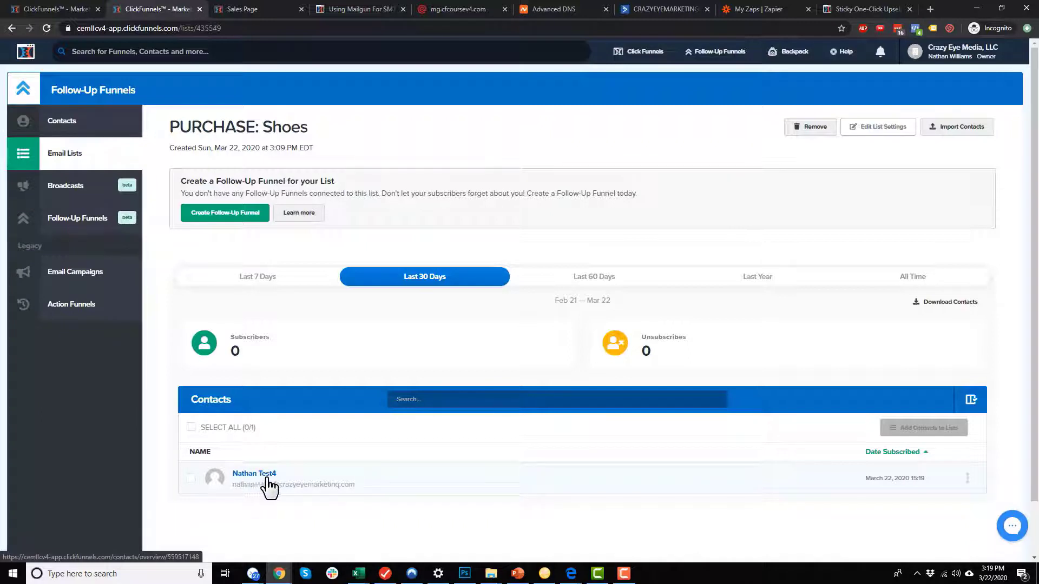
drag(191, 124, 329, 126)
click(331, 126)
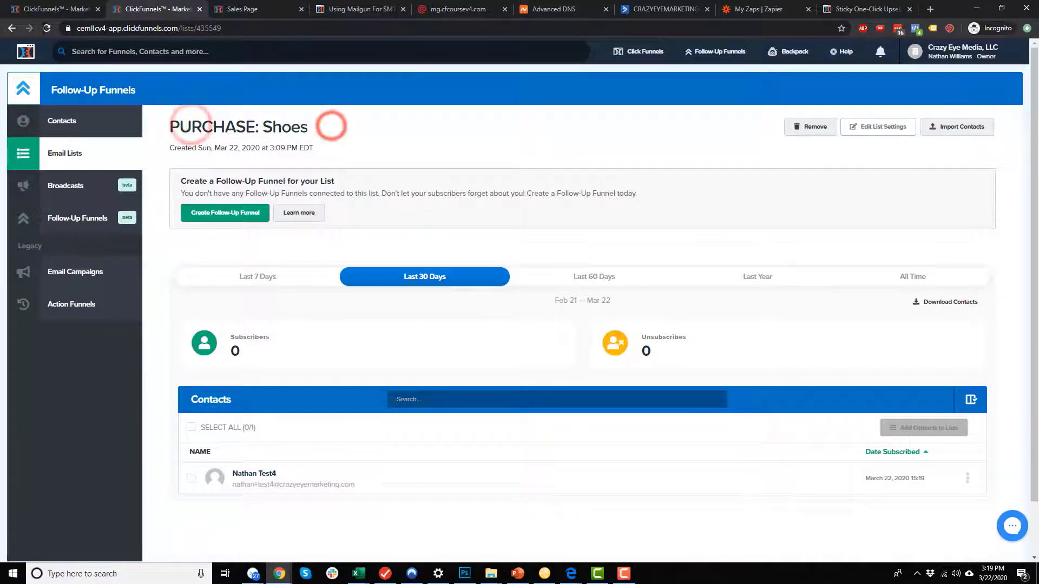
click(570, 574)
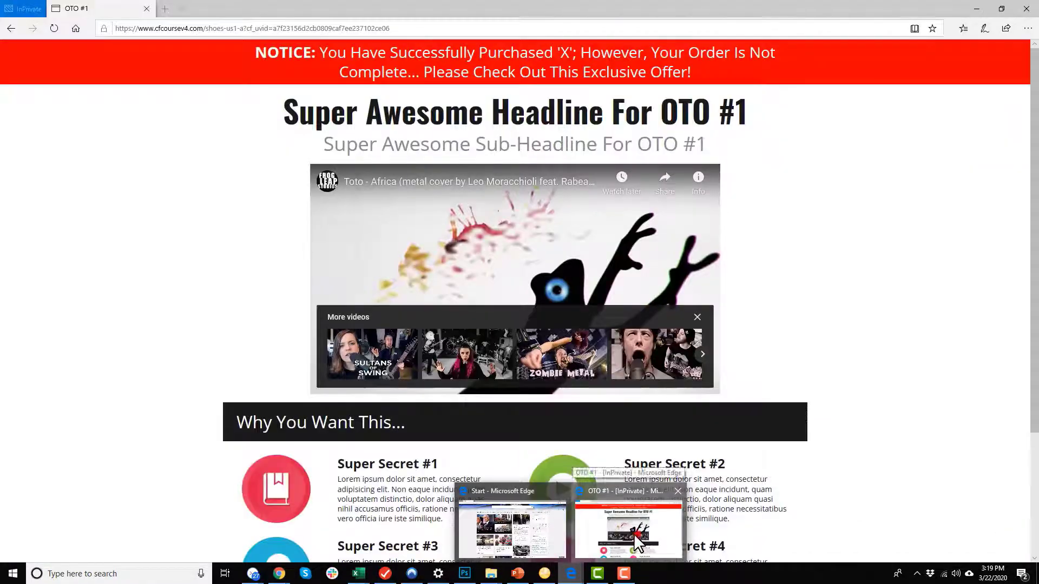
Decline OTO #1, accept the Shoes Laces downsell, and add the OTO #2 Shoe Cleaner.
click(637, 534)
scroll(483, 265, down, 3)
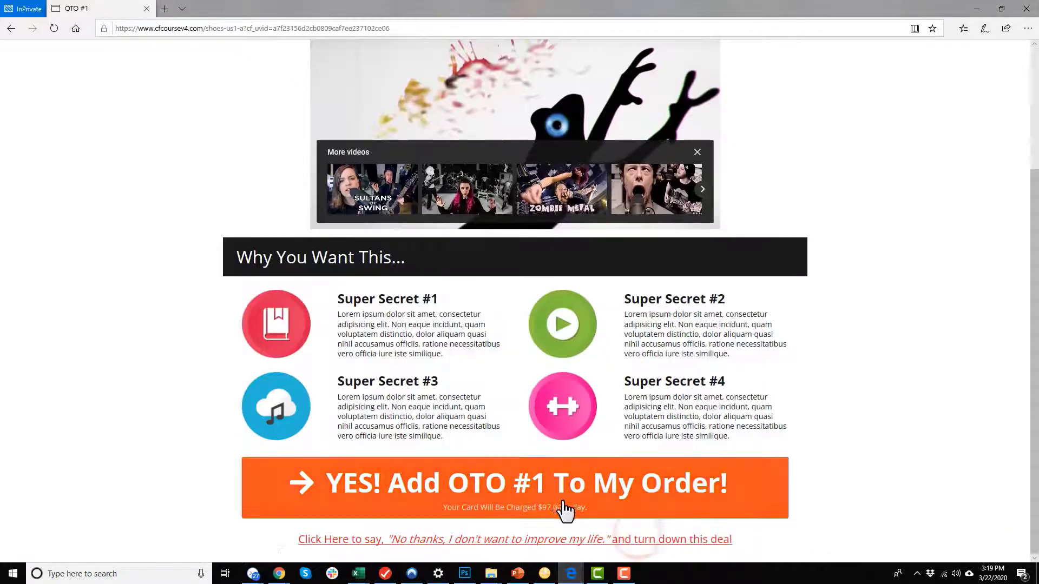
click(542, 539)
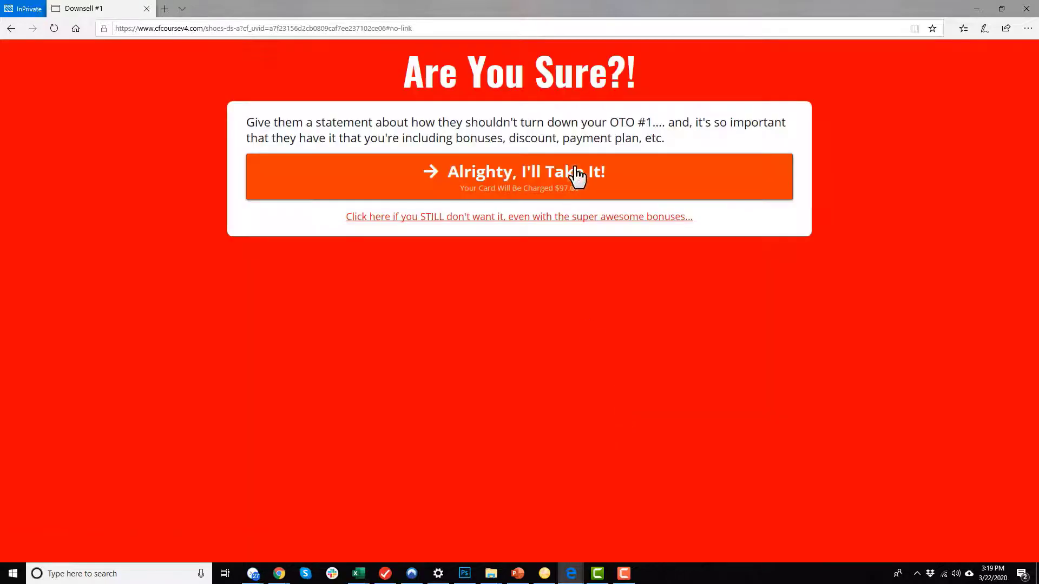
click(564, 187)
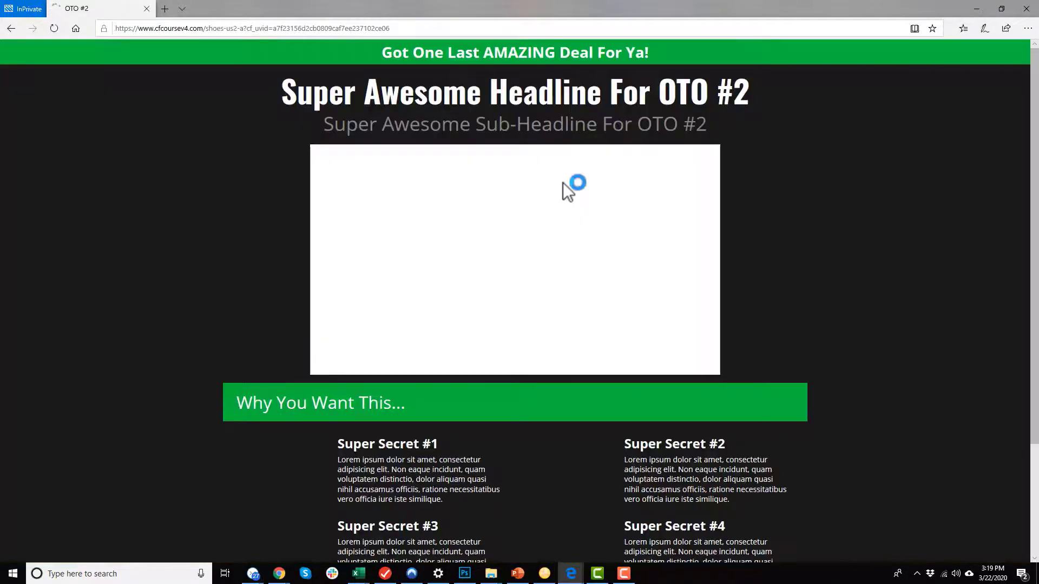
scroll(618, 252, down, 3)
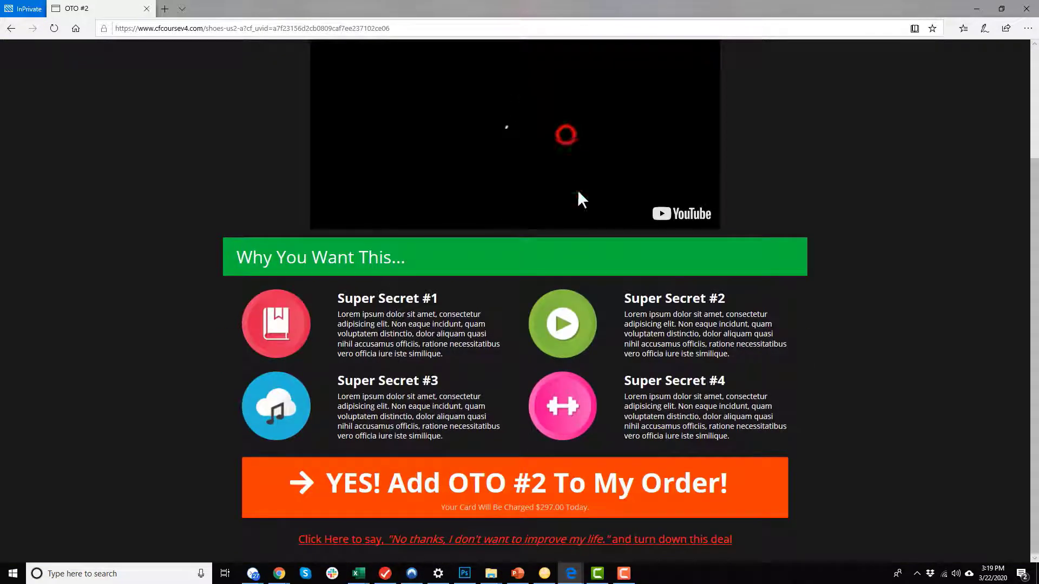
click(617, 499)
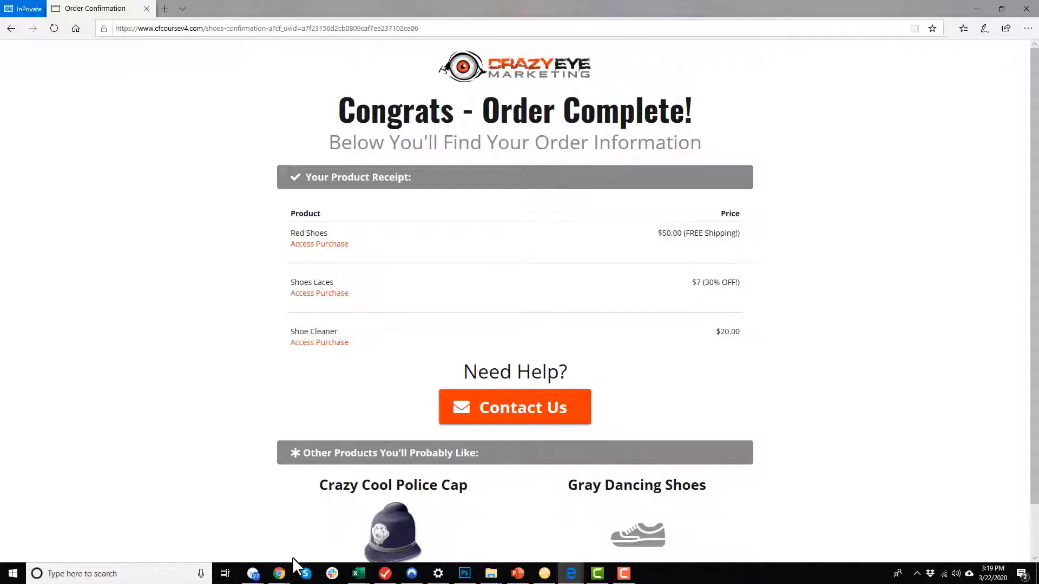
mouse_move(282, 573)
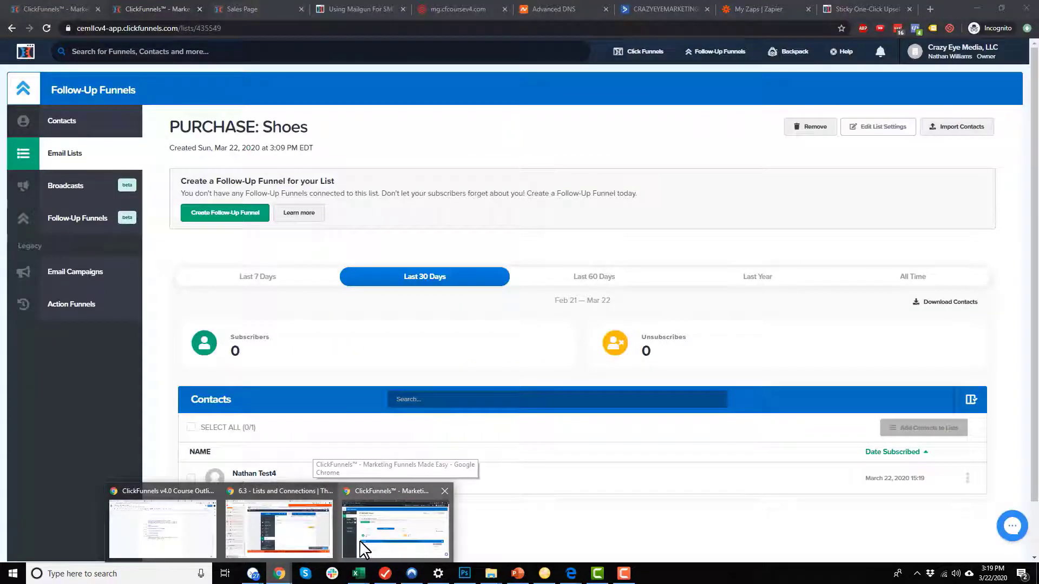
Check the PURCHASE: Shoes Laces and PURCHASE: Shoe Cleaner lists for the test buyer.
click(361, 548)
click(79, 157)
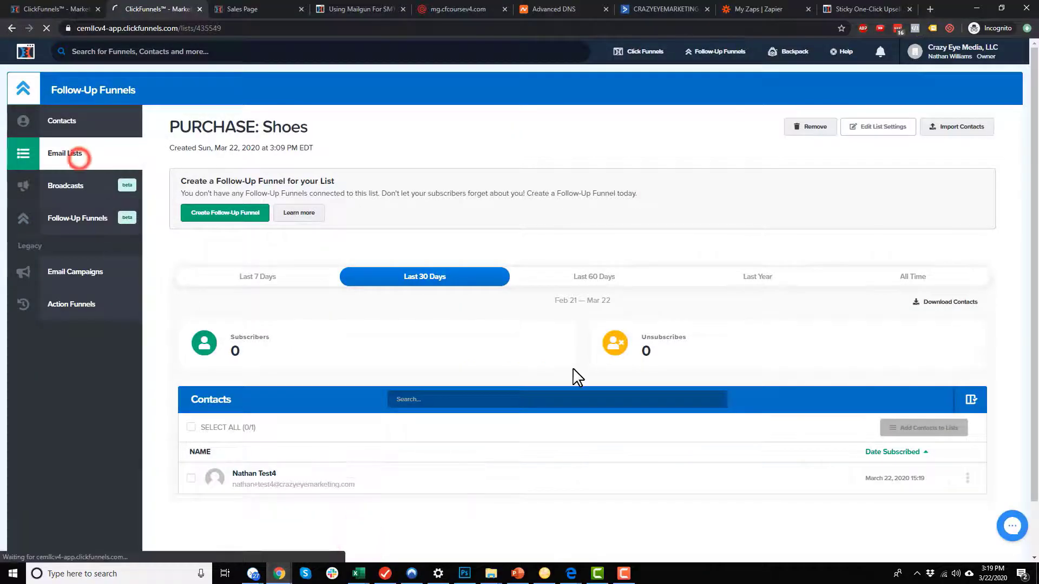
click(644, 472)
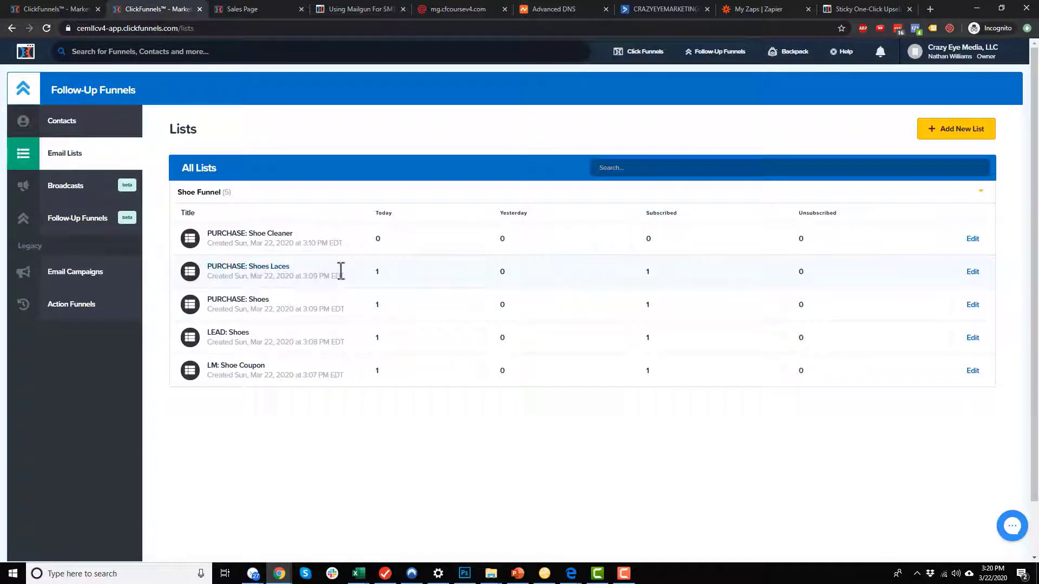
click(276, 267)
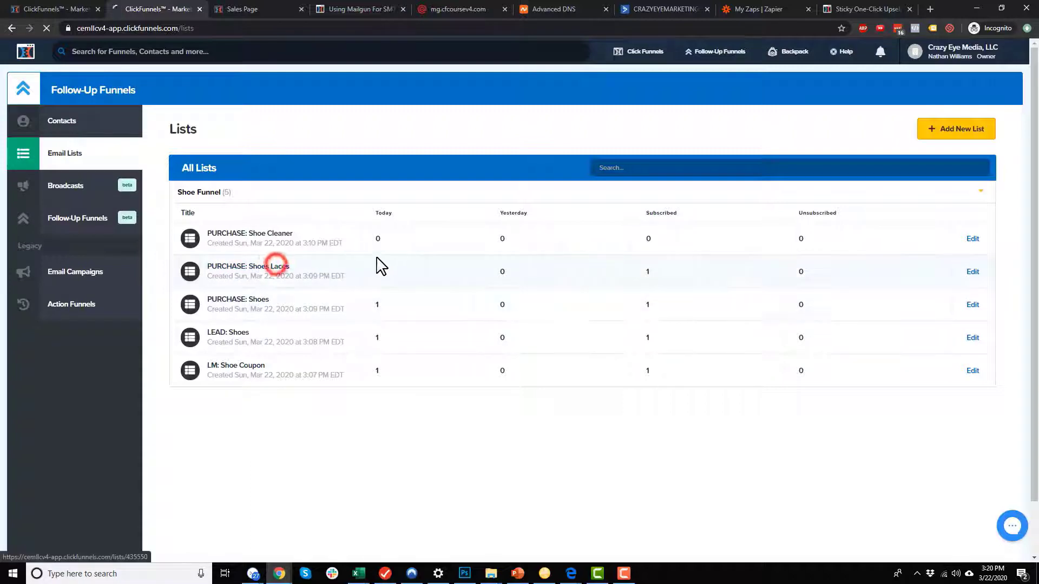
scroll(300, 331, down, 2)
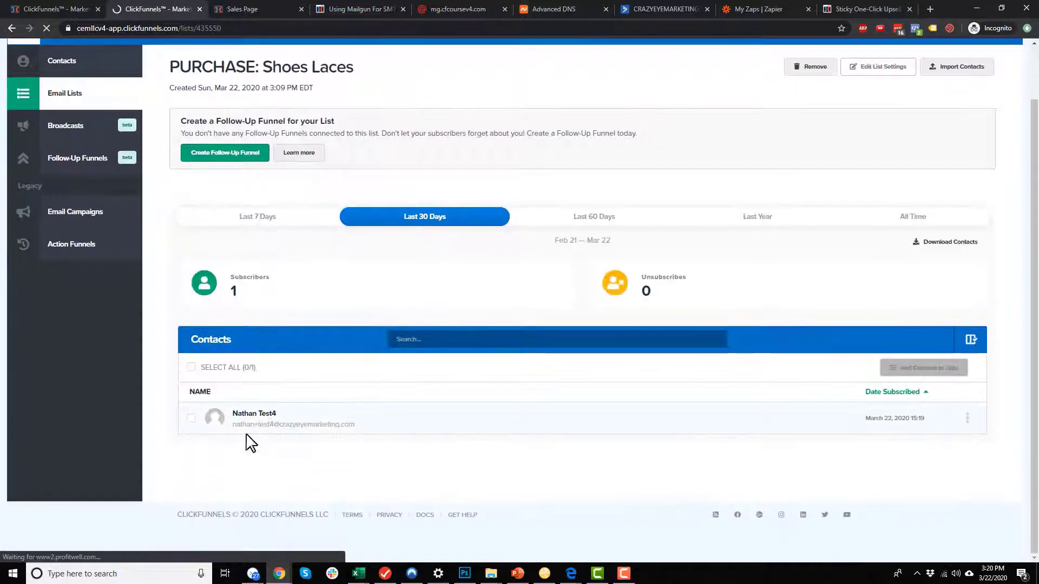
click(11, 28)
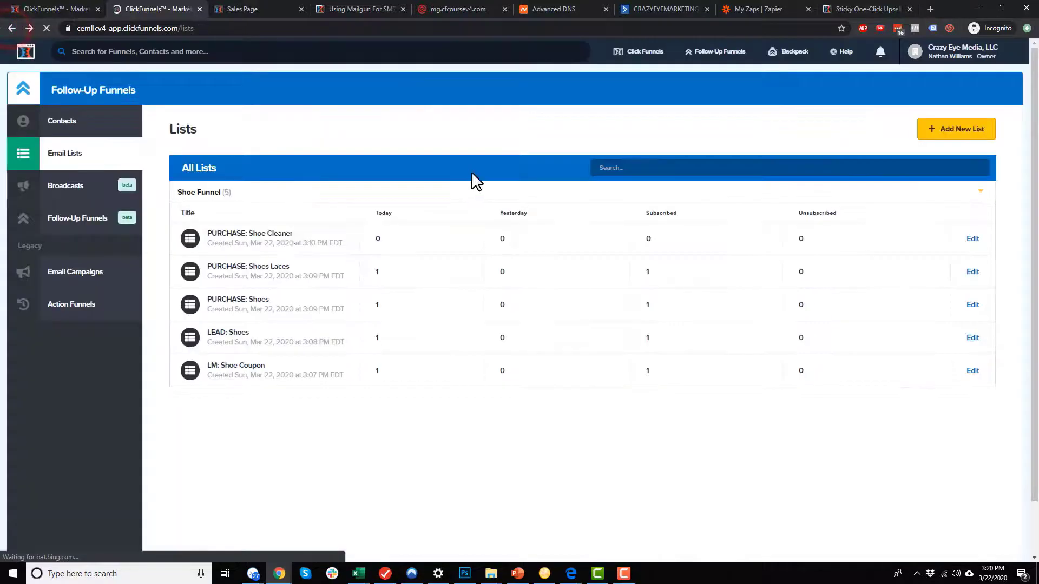
click(265, 235)
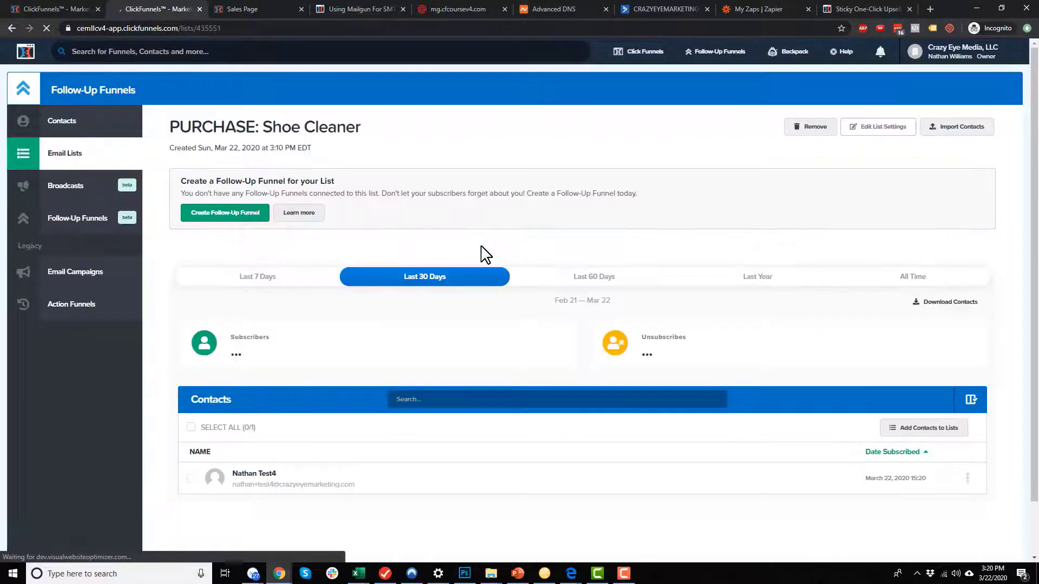
click(11, 29)
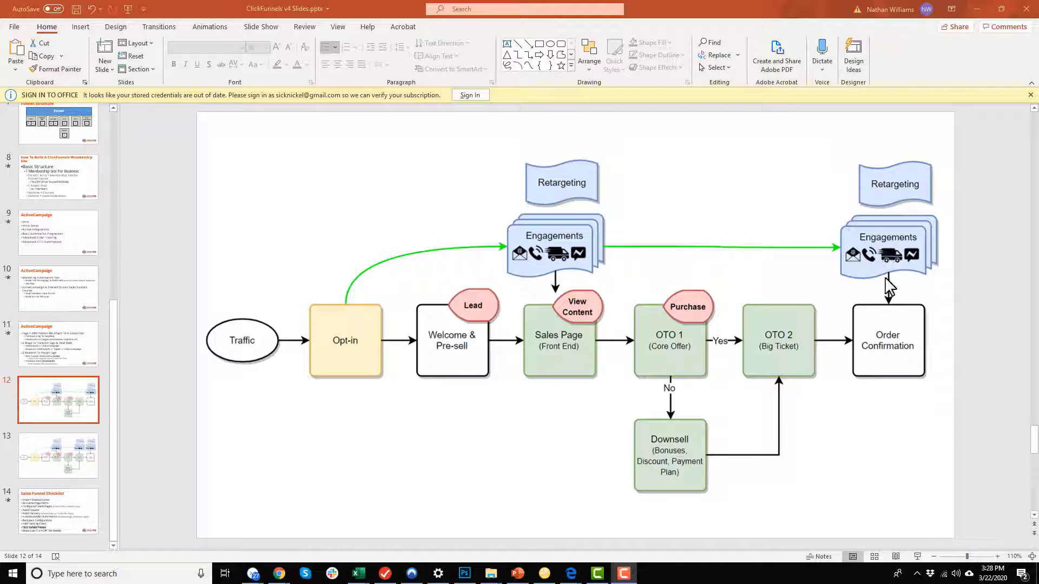
Start a new follow-up funnel named LM: Shoe Coupon with the Shoe Funnel group tag.
click(977, 9)
mouse_move(742, 51)
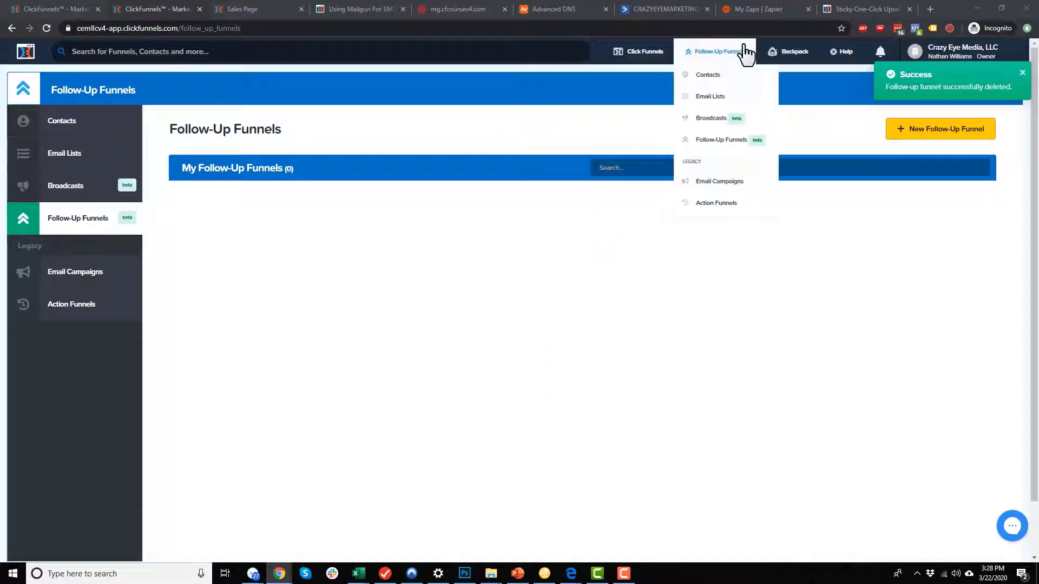
click(718, 146)
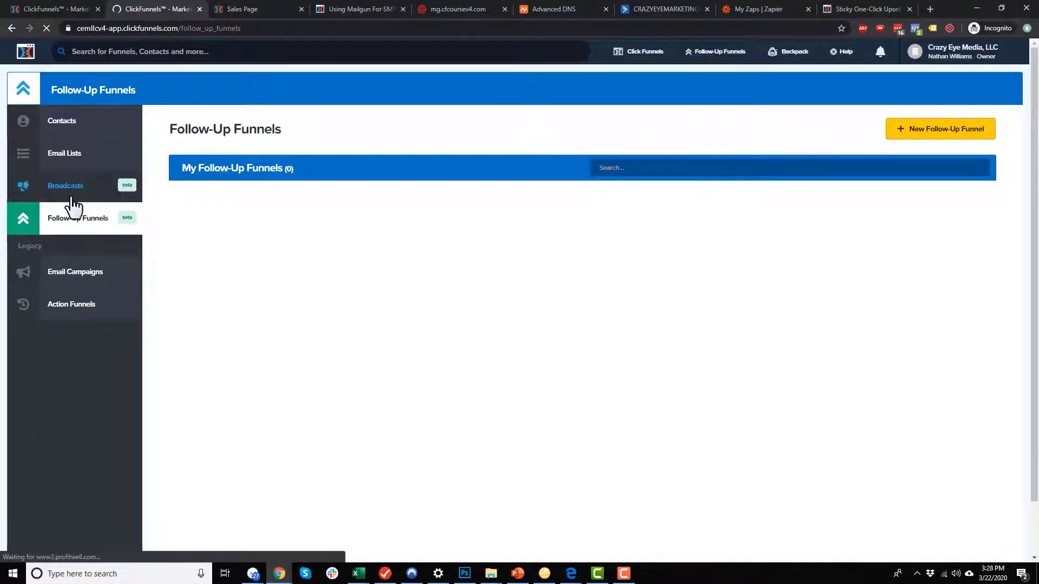
click(957, 139)
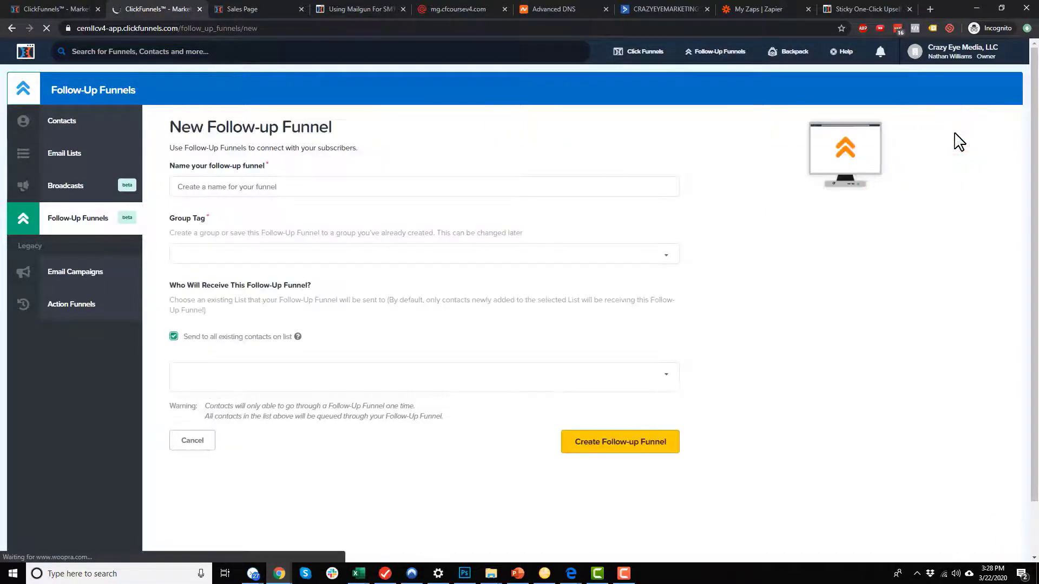
click(246, 189)
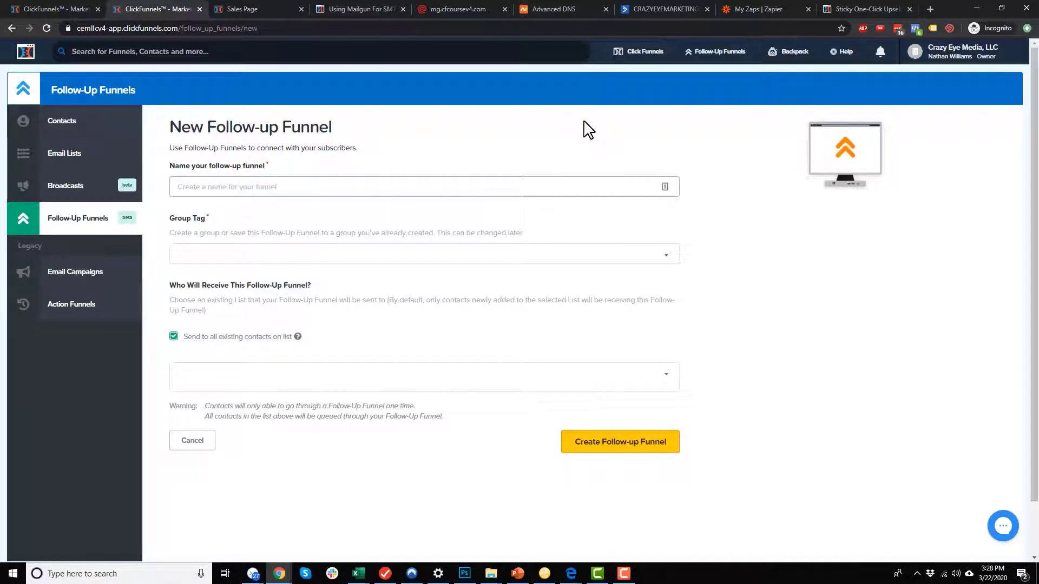
text(LM: Shoe Coupon)
click(523, 254)
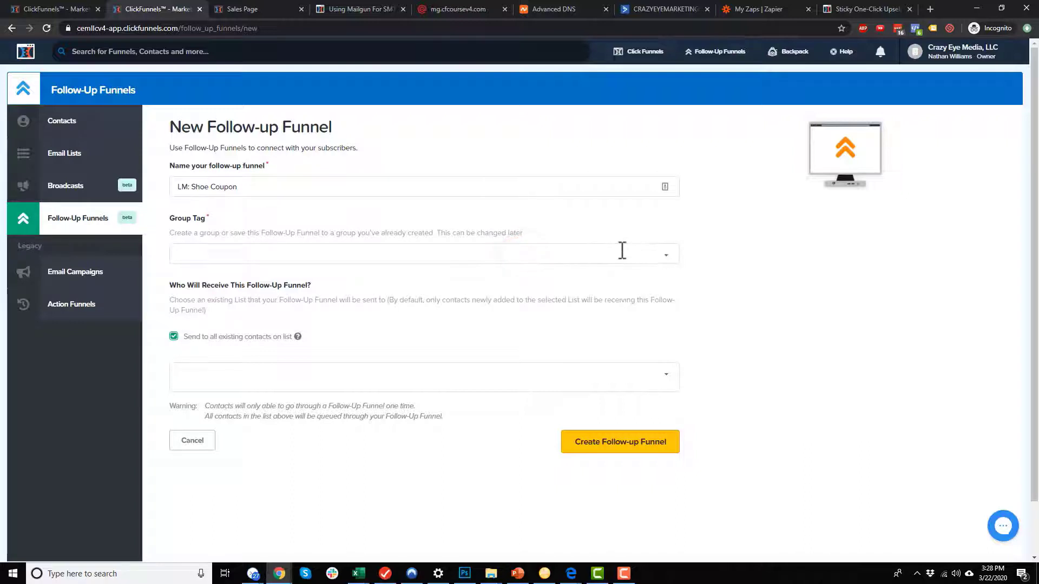
text(Shoe Funnel)
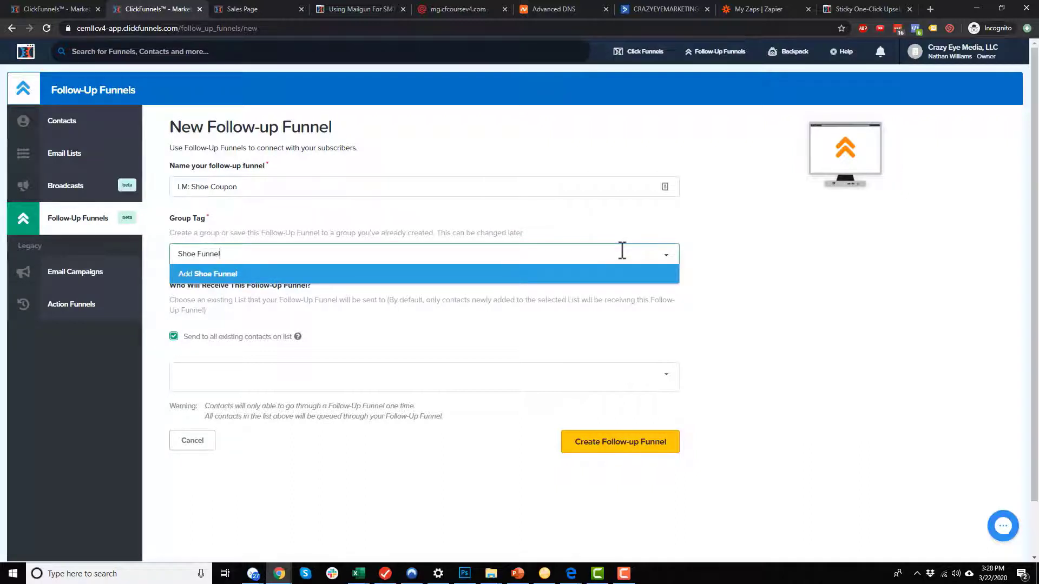
click(345, 273)
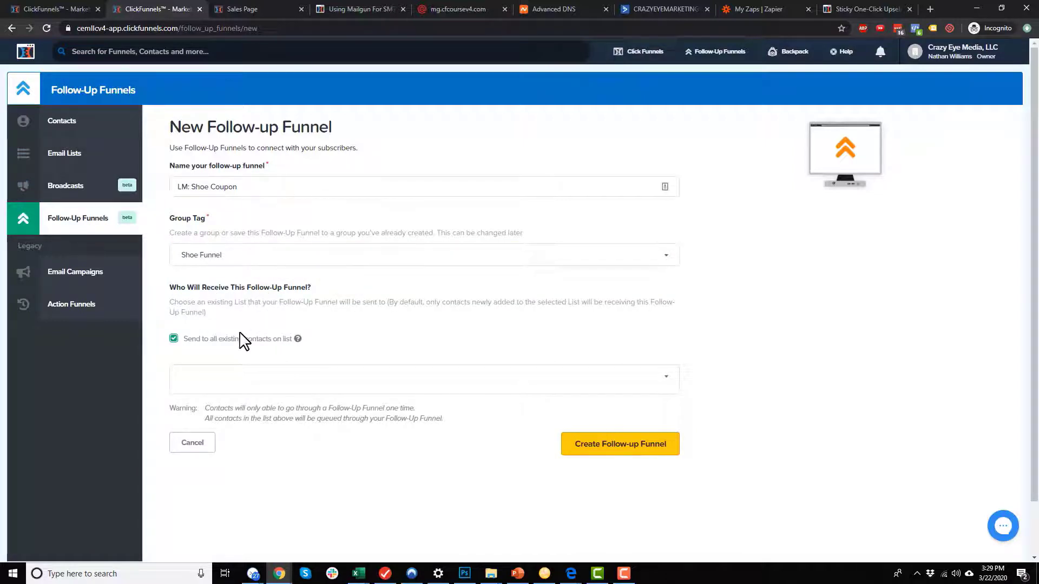
Target the LM: Shoe Coupon list, skip existing contacts, and create the funnel.
scroll(464, 319, down, 1)
click(463, 318)
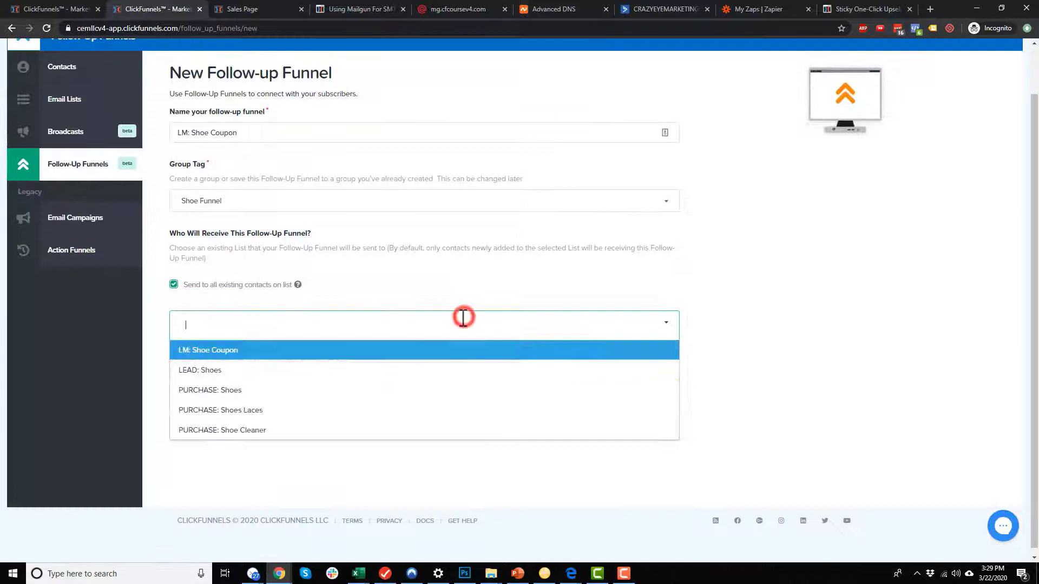
click(221, 352)
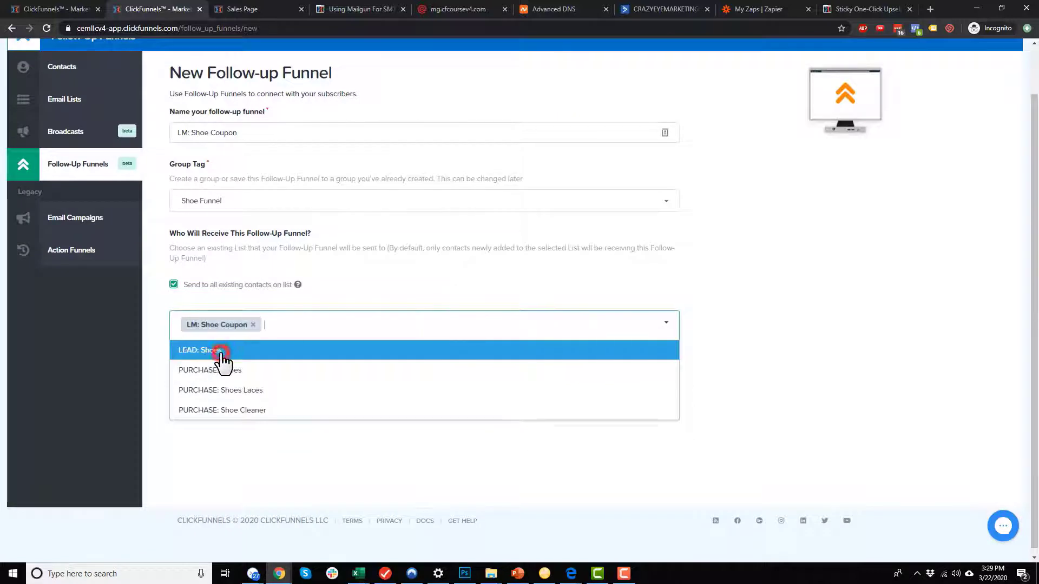
click(736, 335)
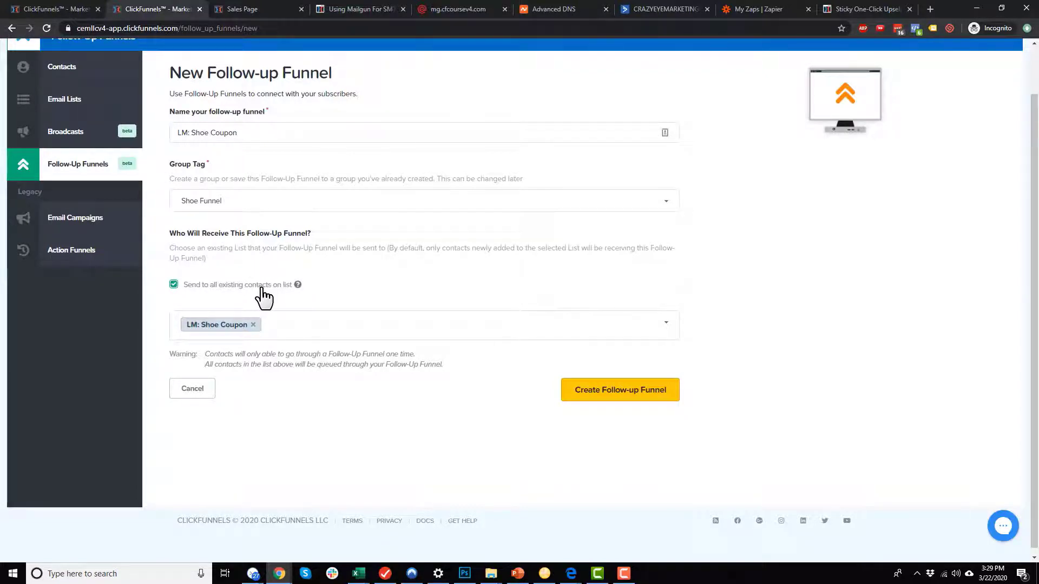
click(173, 284)
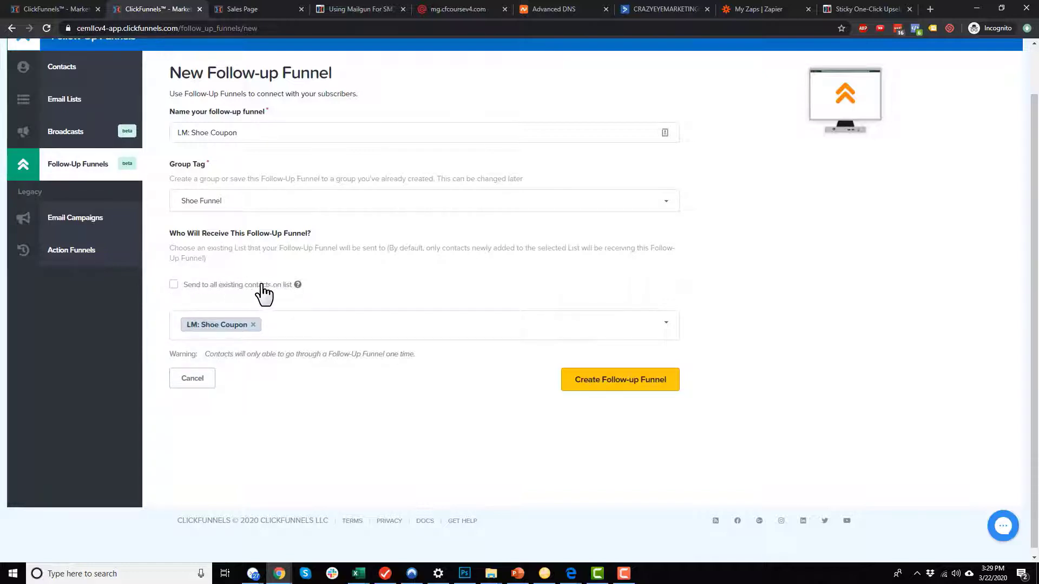
mouse_move(298, 285)
click(606, 378)
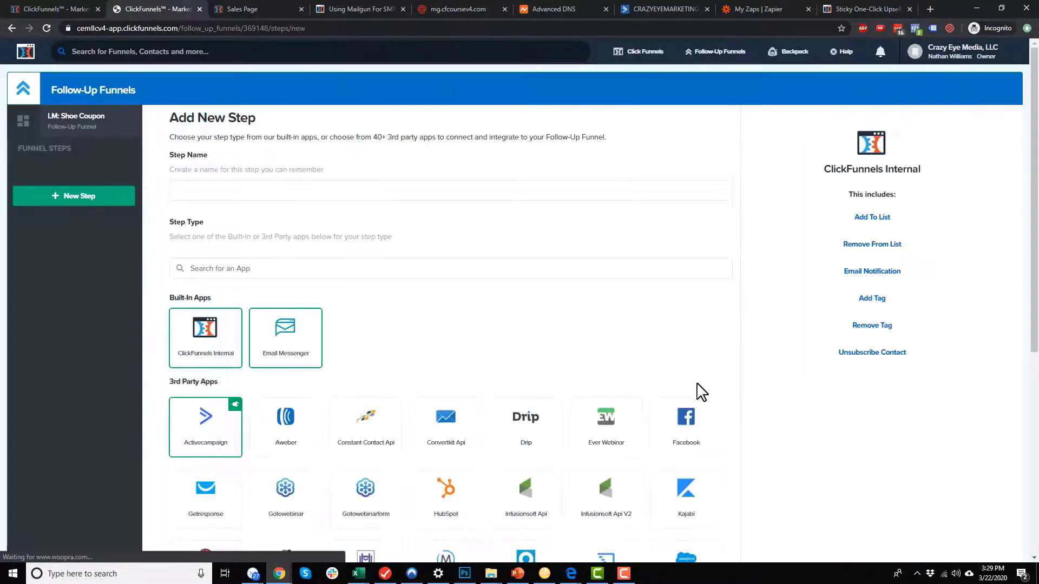
Name the first step Email 1 and choose the Email Messenger app for it.
click(296, 191)
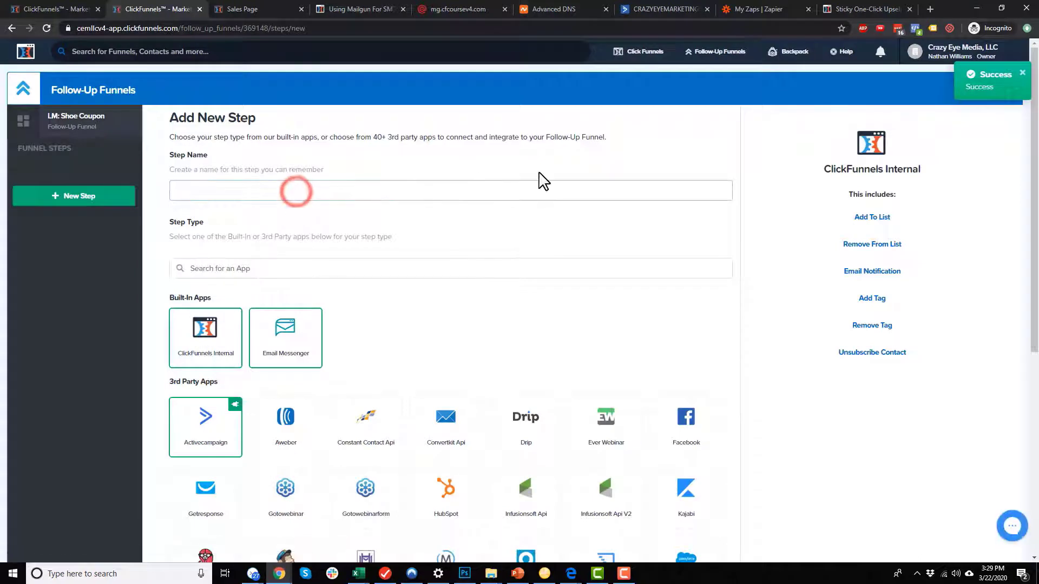
text(Email 1)
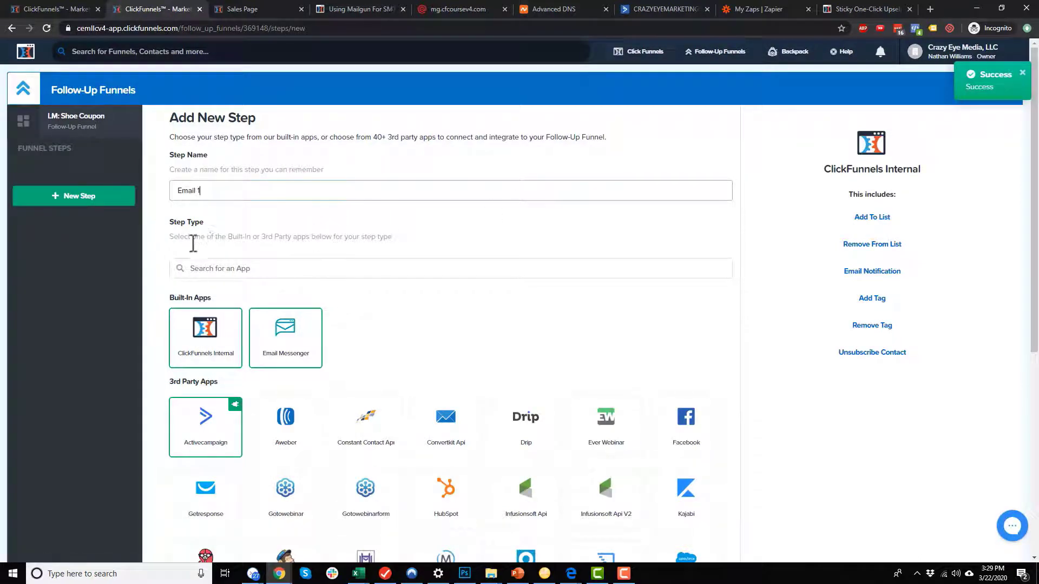
scroll(225, 232, down, 2)
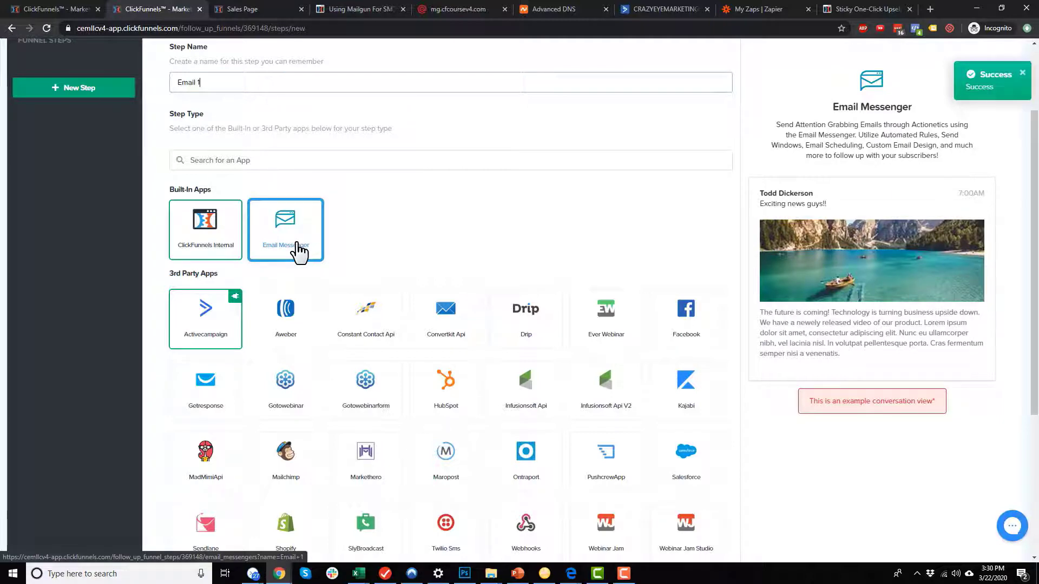
scroll(299, 253, down, 3)
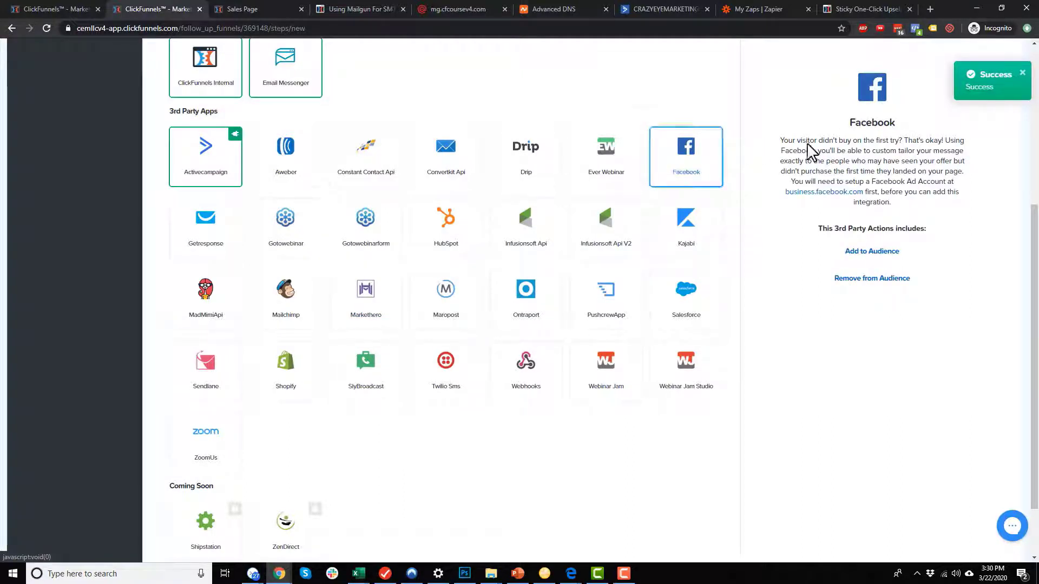
scroll(693, 169, up, 5)
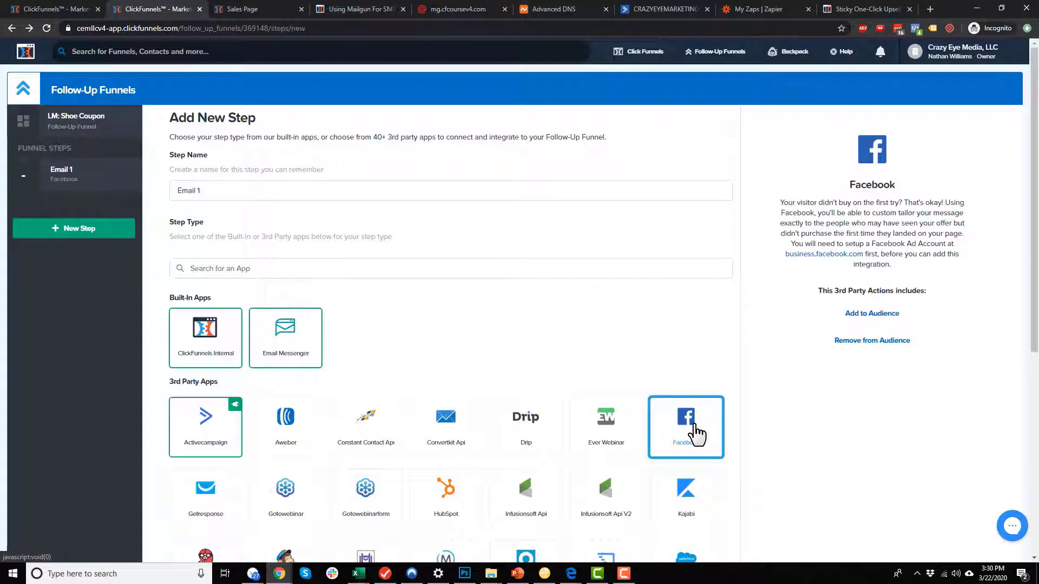
scroll(697, 434, down, 2)
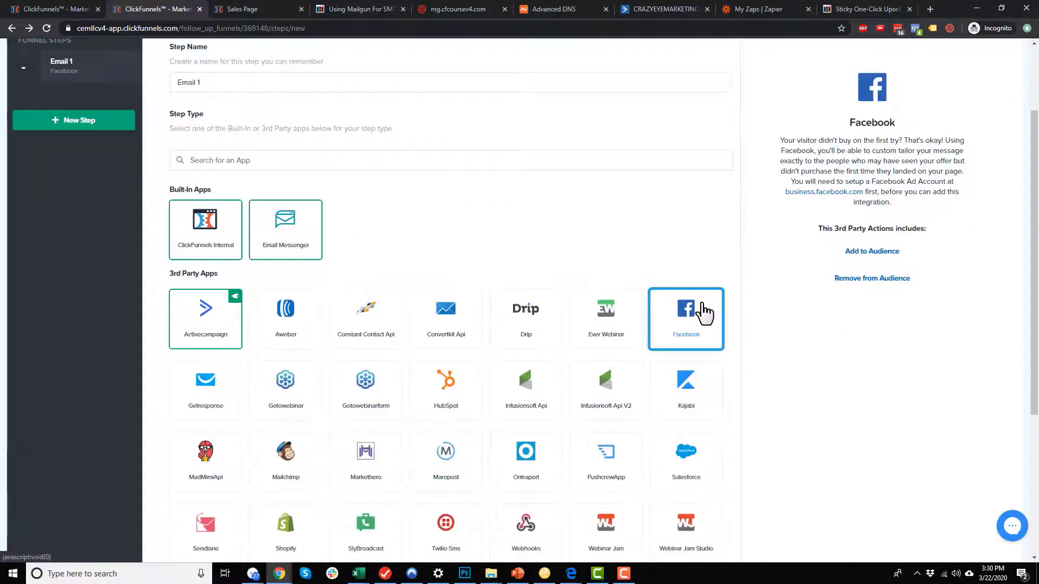
scroll(703, 313, down, 1)
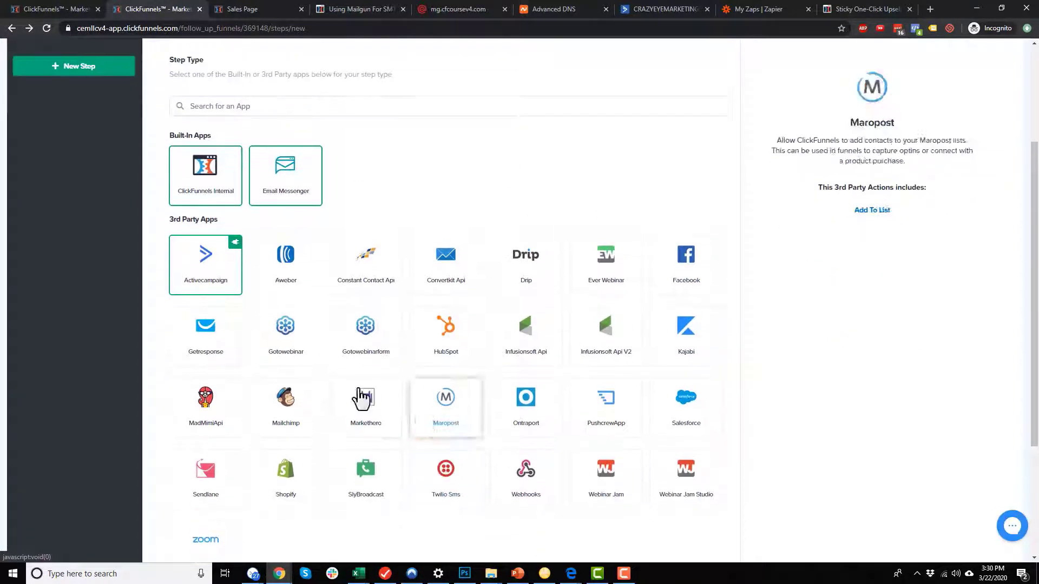
scroll(677, 365, up, 3)
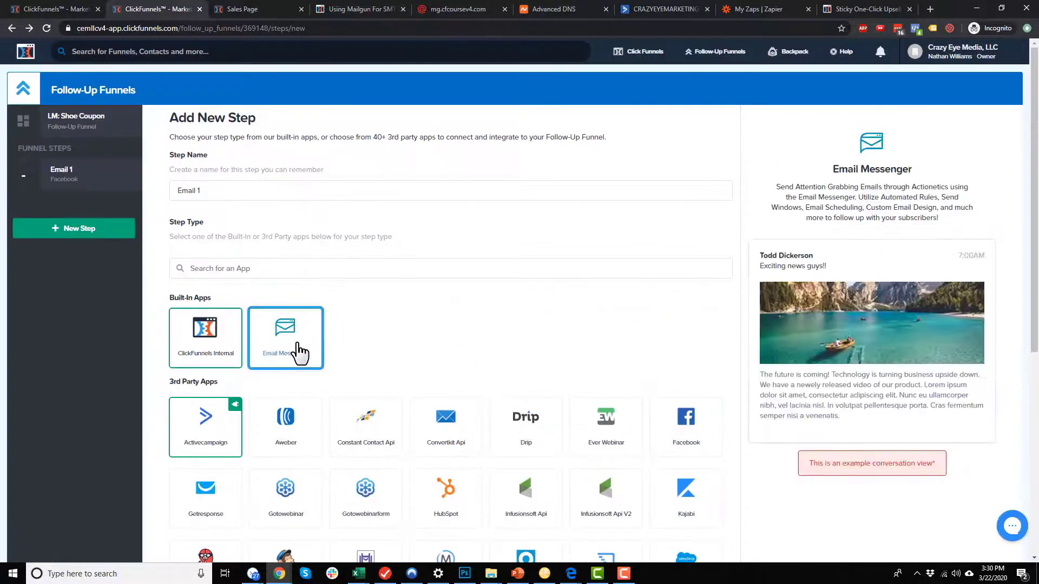
click(297, 351)
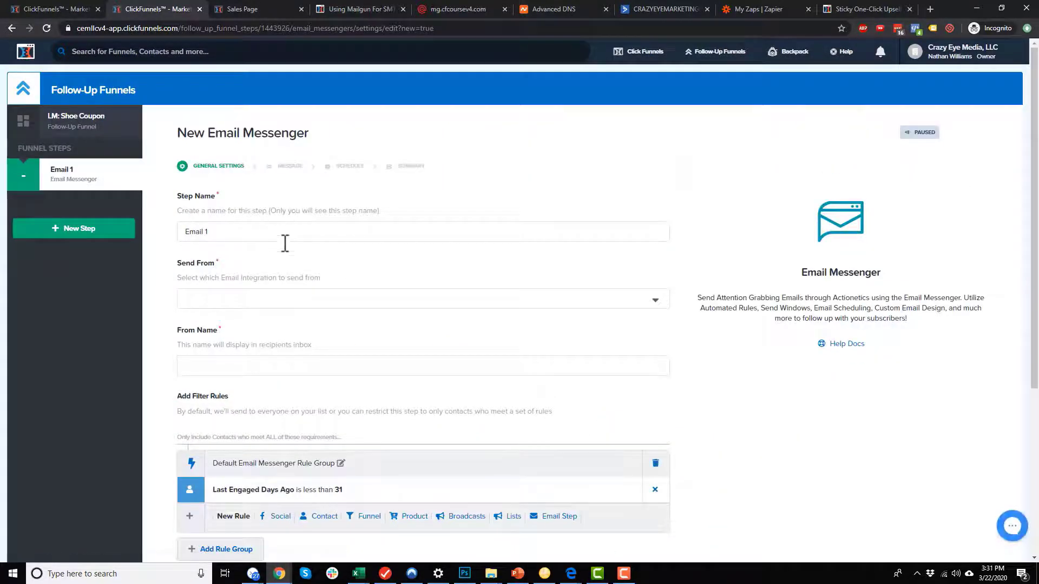
Set Email 1 to send from the MailGun integration and enter the sender's display name.
click(219, 227)
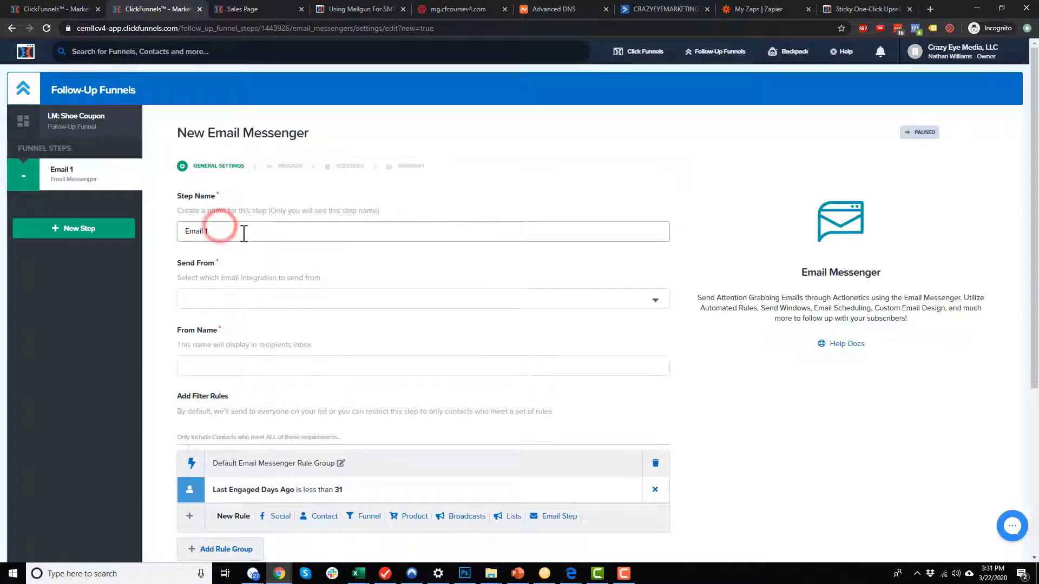
scroll(252, 232, down, 2)
click(265, 191)
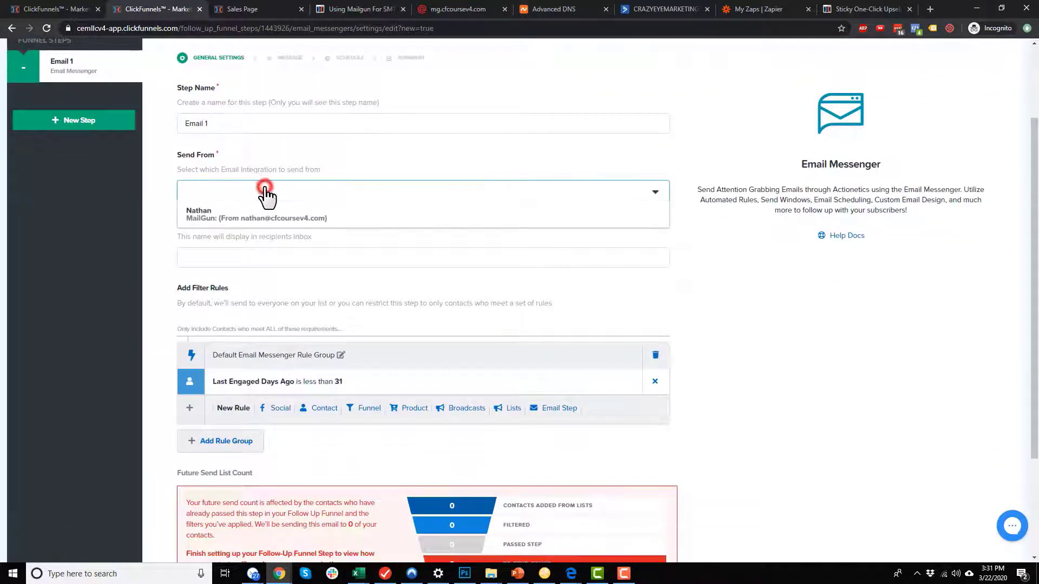
click(222, 218)
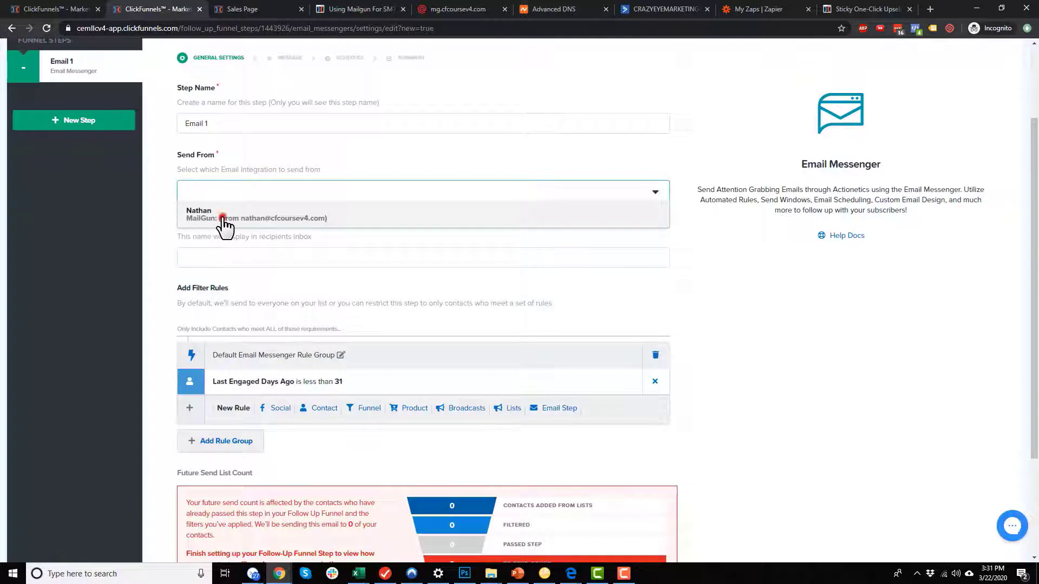
scroll(278, 234, down, 1)
click(268, 214)
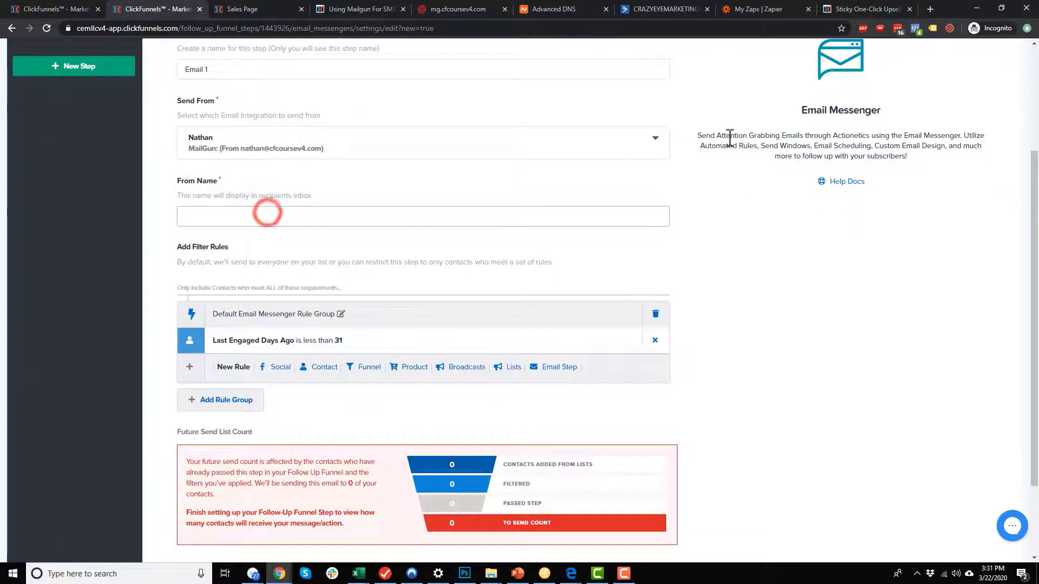
text(Nathan)
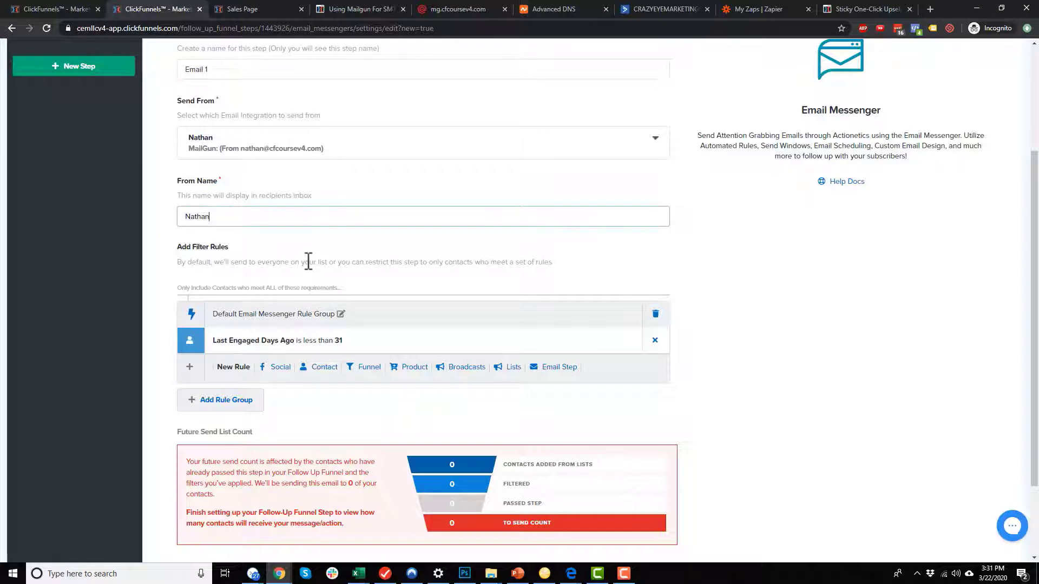
Delete the default filter rule group and save, moving on to the Message page.
scroll(444, 273, down, 1)
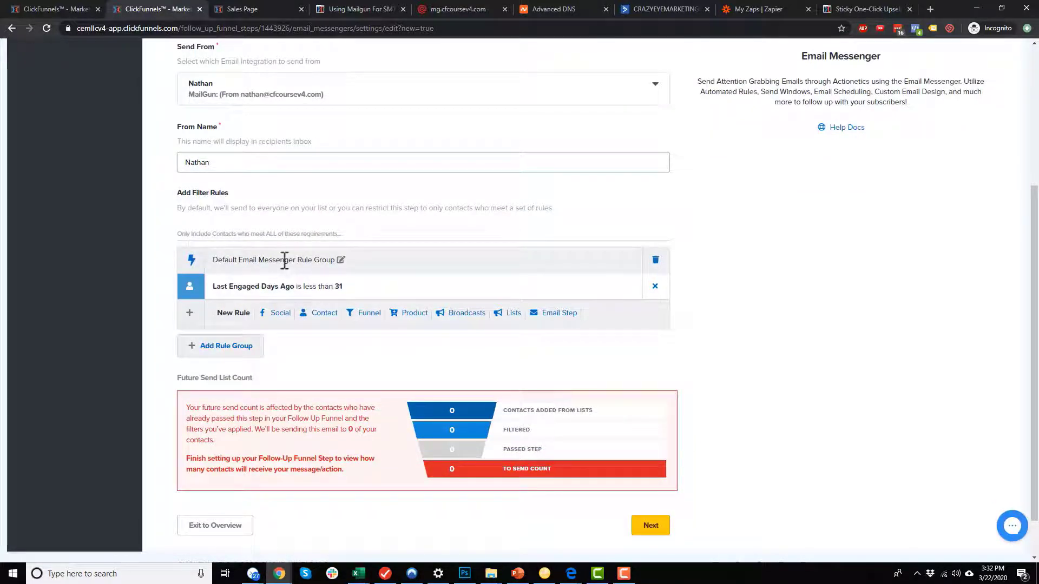
click(656, 263)
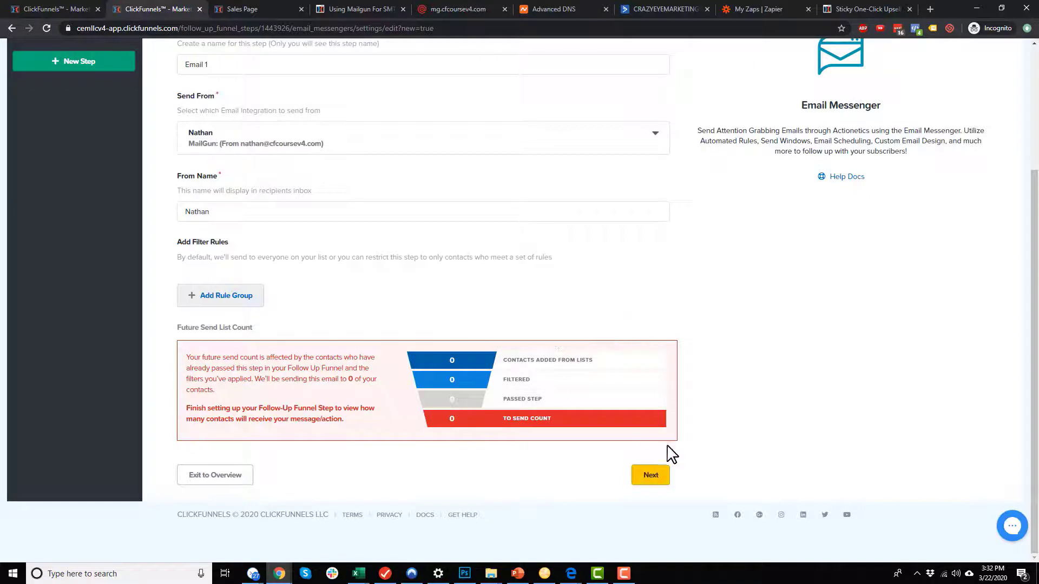
click(652, 481)
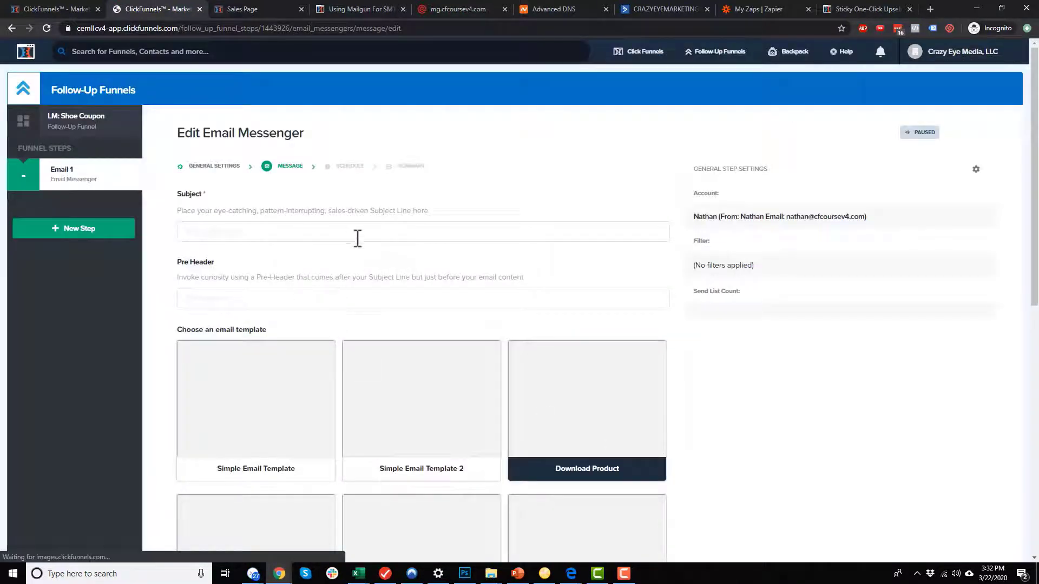
Enter subject "here's your shoe coupon!!" and pre-header "Open the email to get the coupon".
click(364, 239)
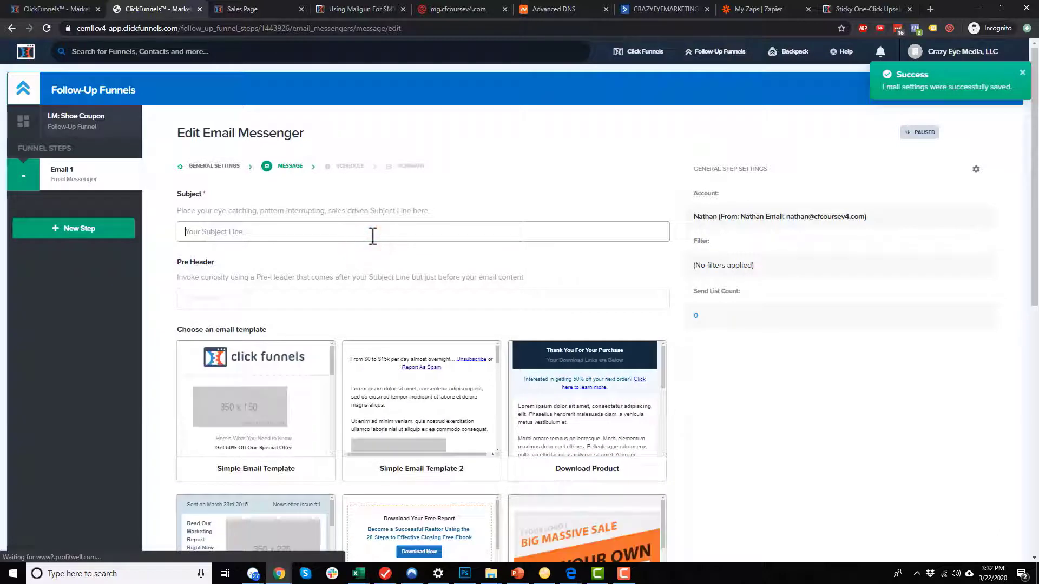
text(here's your shoe coupon@!)
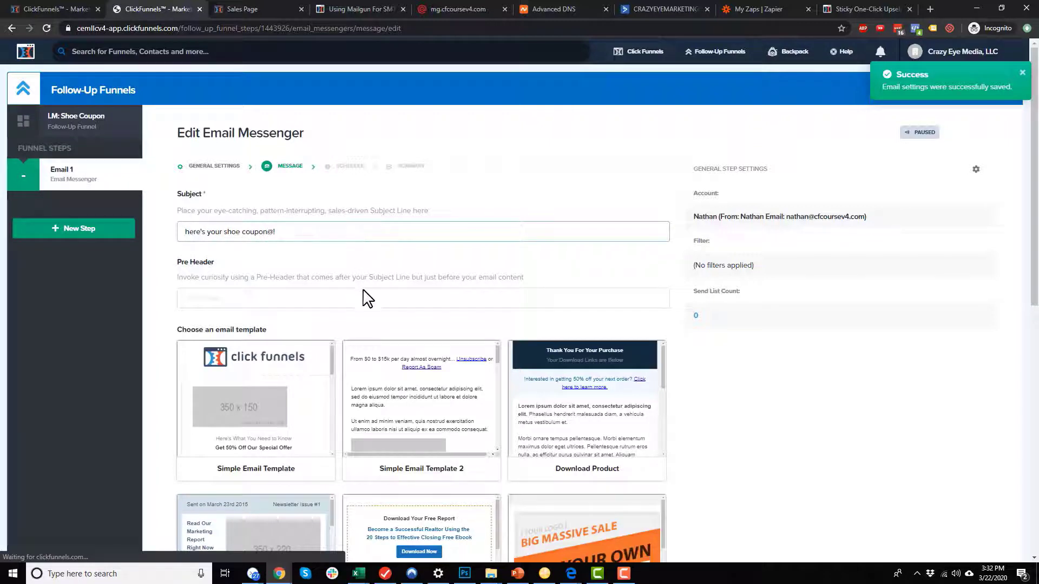
click(368, 298)
text(Open the email to get the coupon)
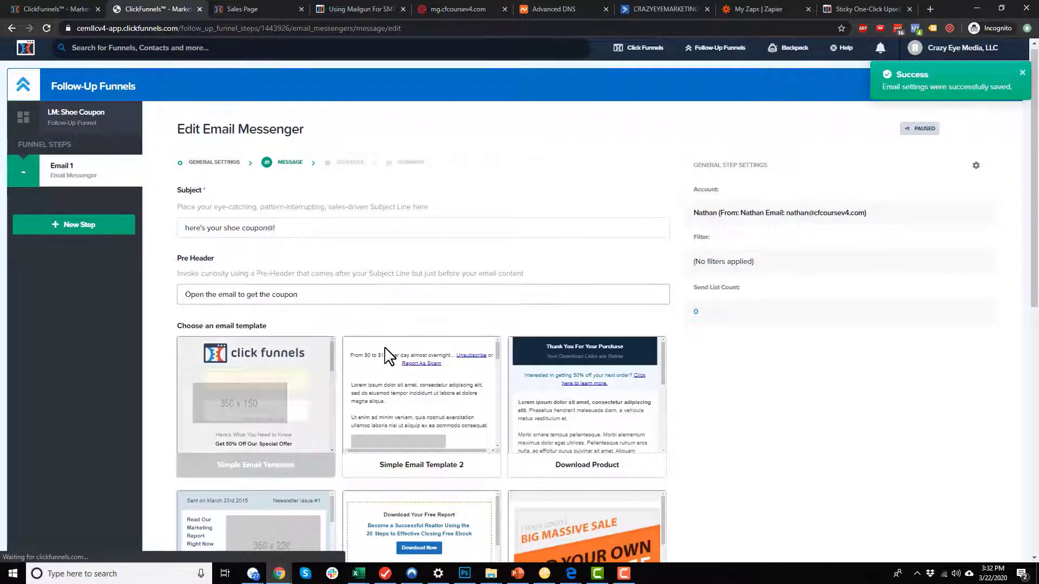
Apply Simple Email Template 2 to Email 1.
scroll(417, 262, down, 4)
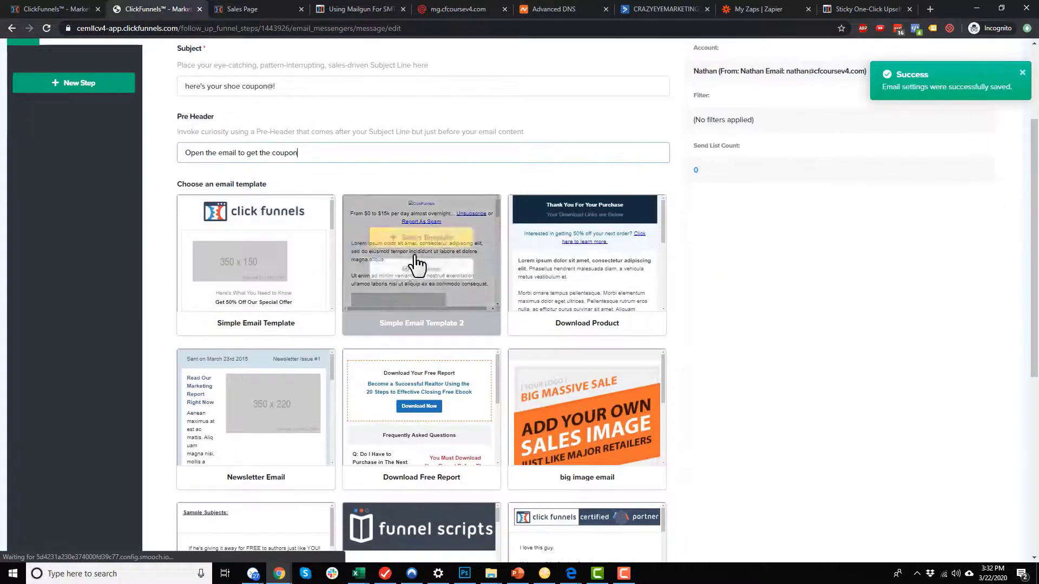
click(430, 167)
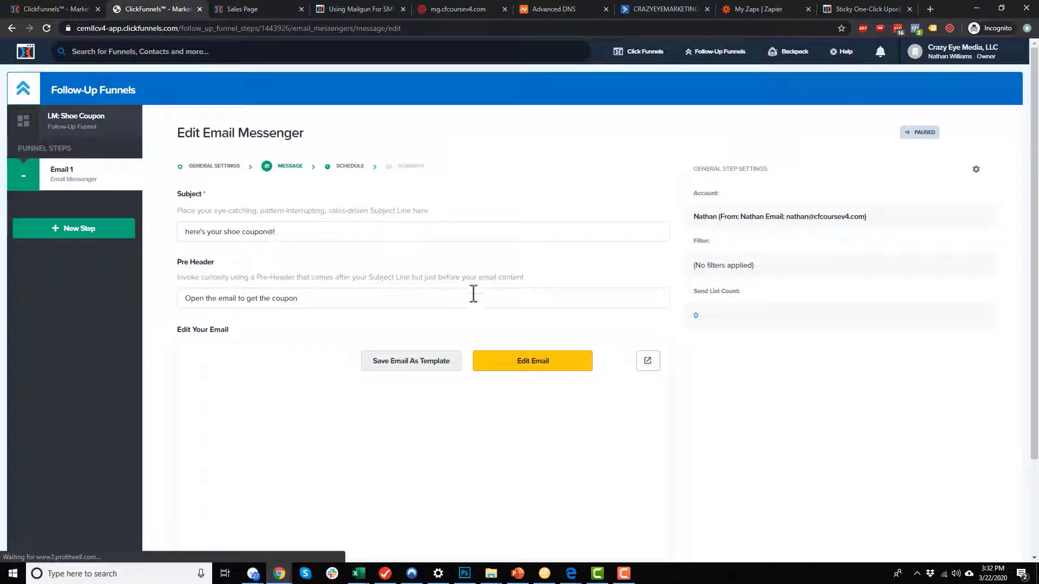
scroll(802, 393, down, 3)
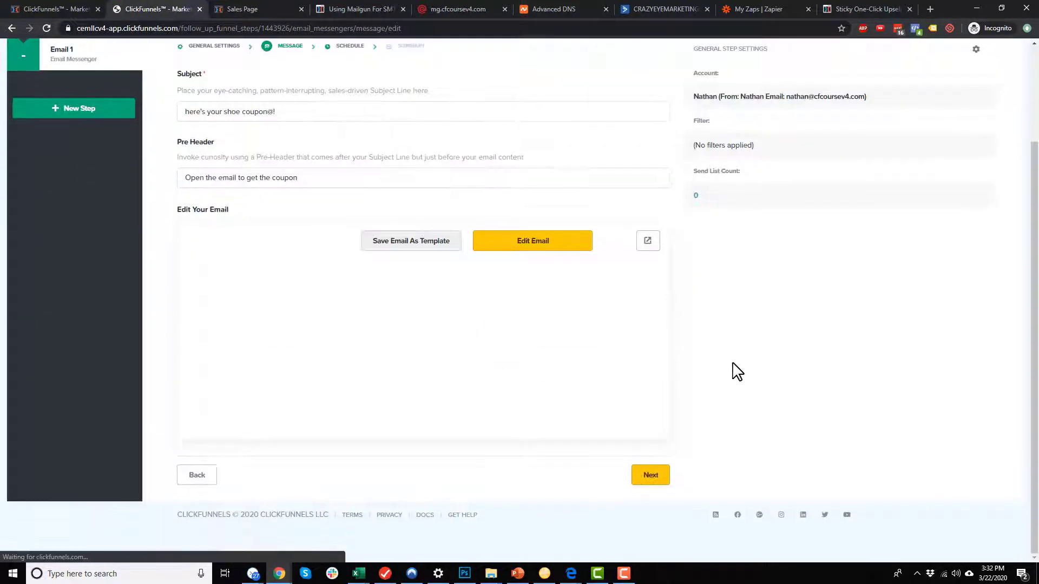
Replace the first paragraph's placeholder text with a rough shoe coupon message.
click(536, 241)
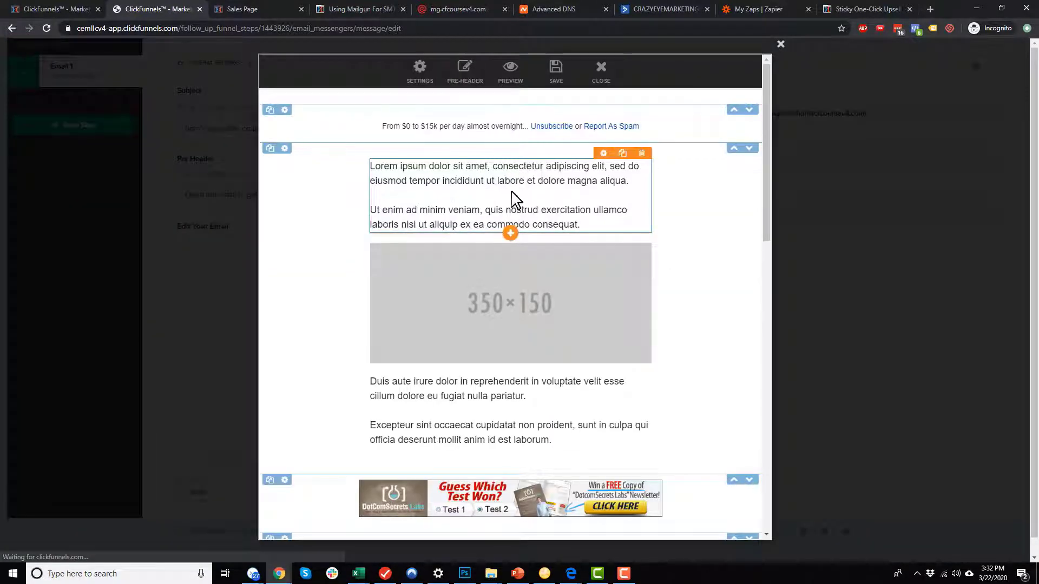
click(528, 179)
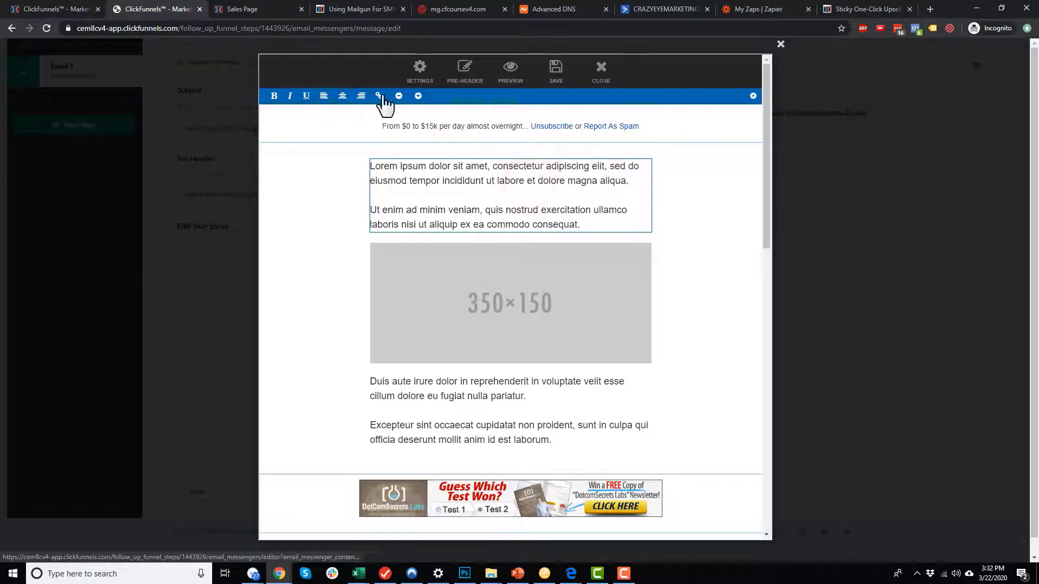
click(548, 202)
drag(605, 180, 462, 163)
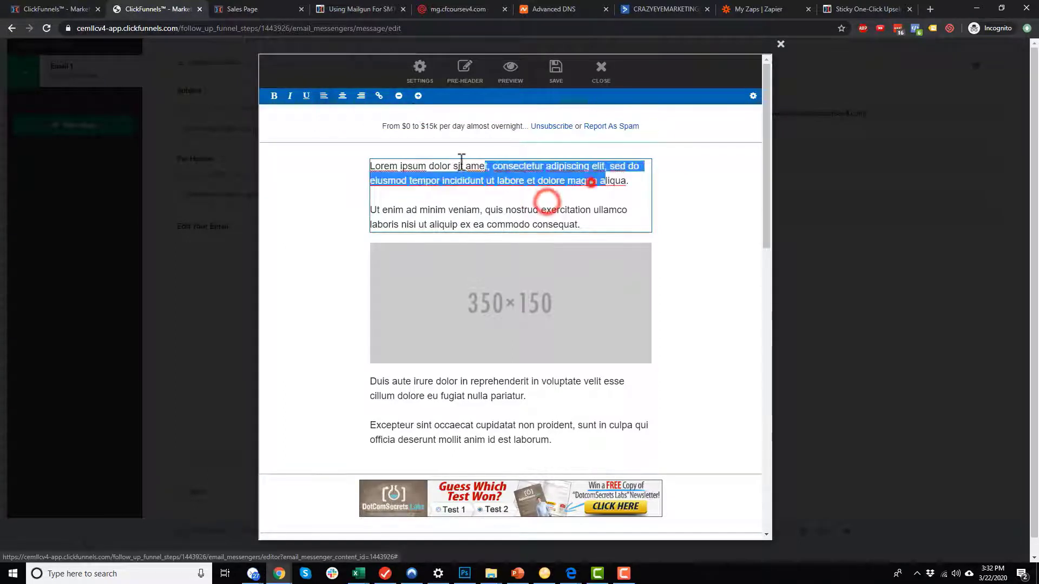
text(Here's )
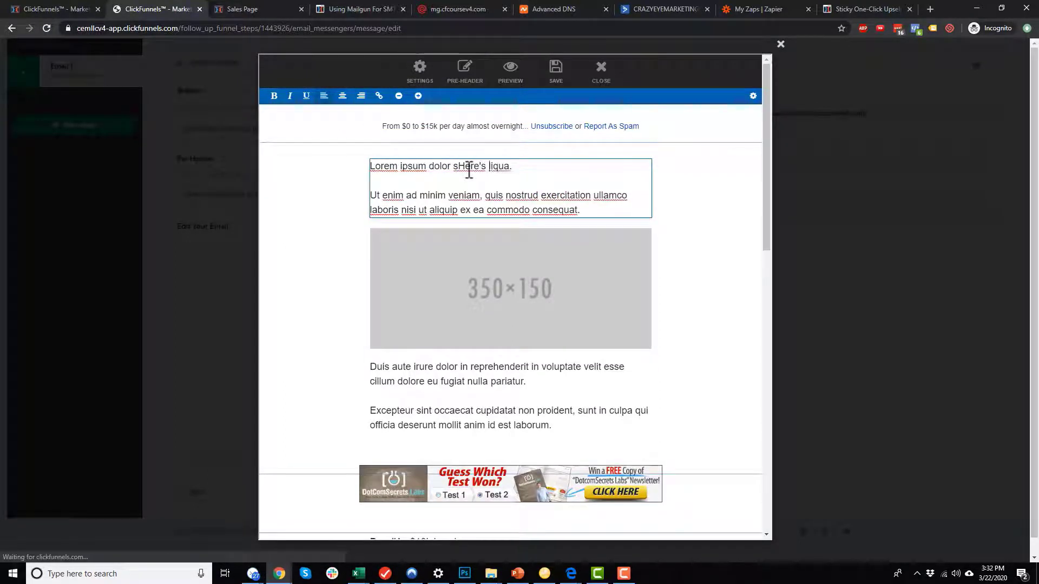
text(you rhsoe couong)
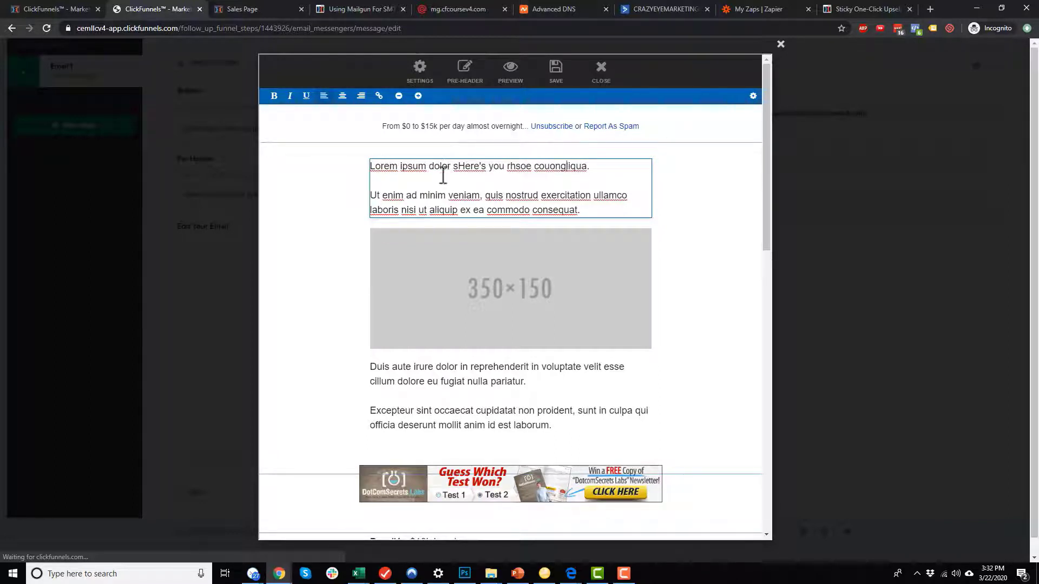
Save the email, close the editor, and continue to the schedule settings.
click(425, 80)
click(615, 344)
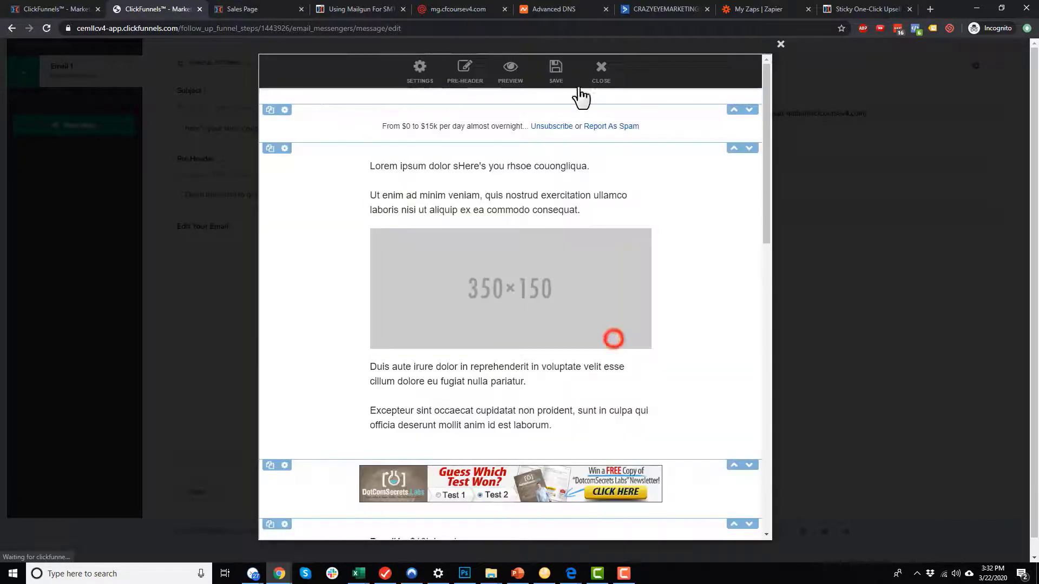
click(567, 83)
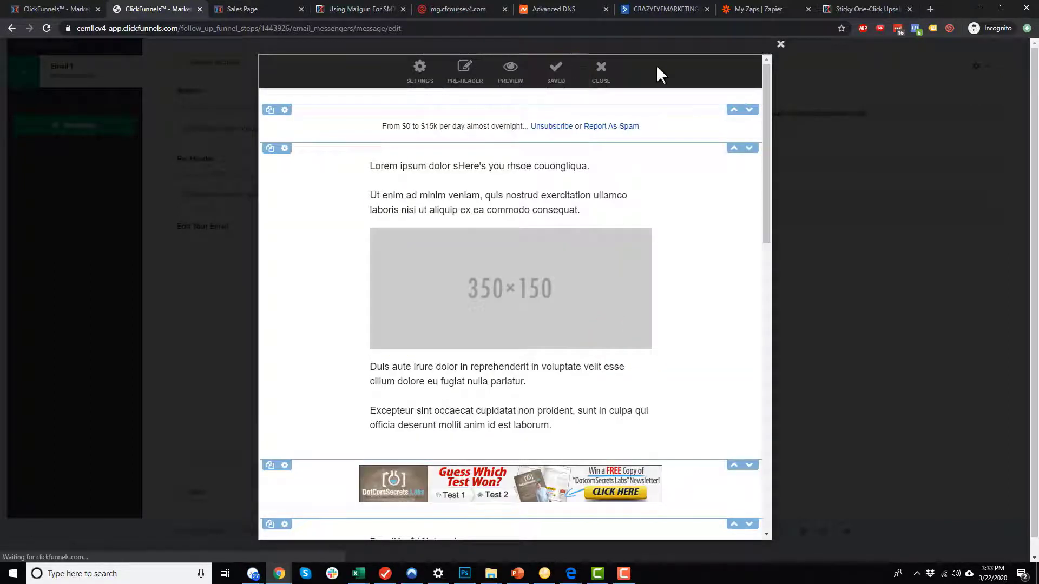
click(601, 87)
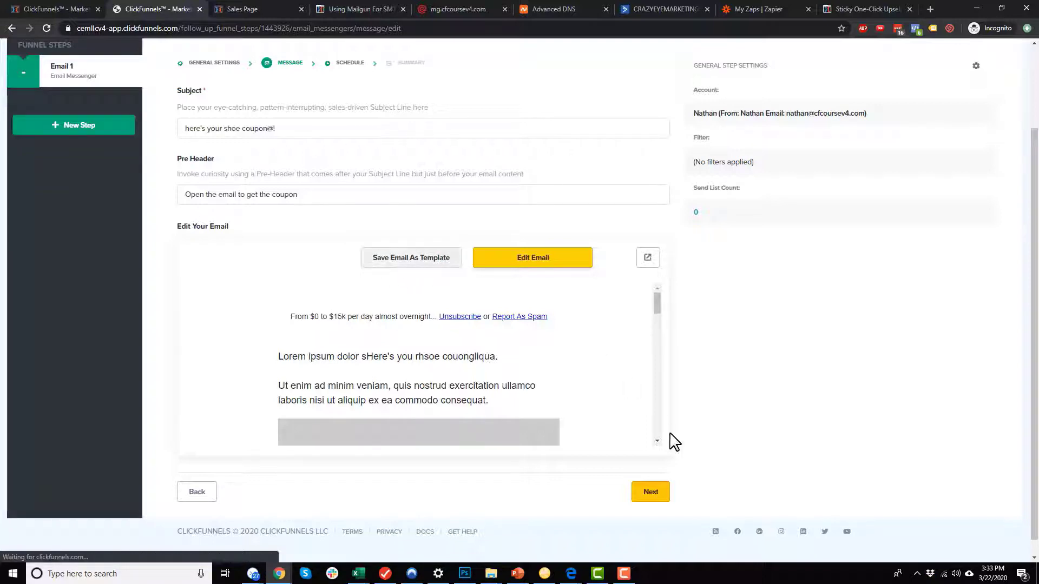
scroll(669, 438, down, 1)
click(646, 494)
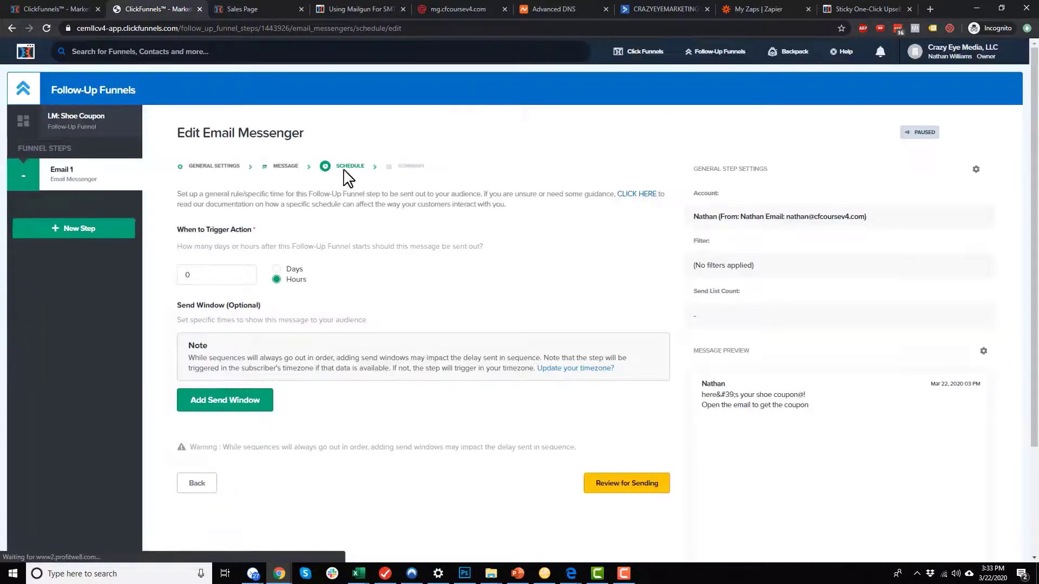
Keep the trigger delay at 0 hours, leave Send Window unset, and review the summary.
click(210, 228)
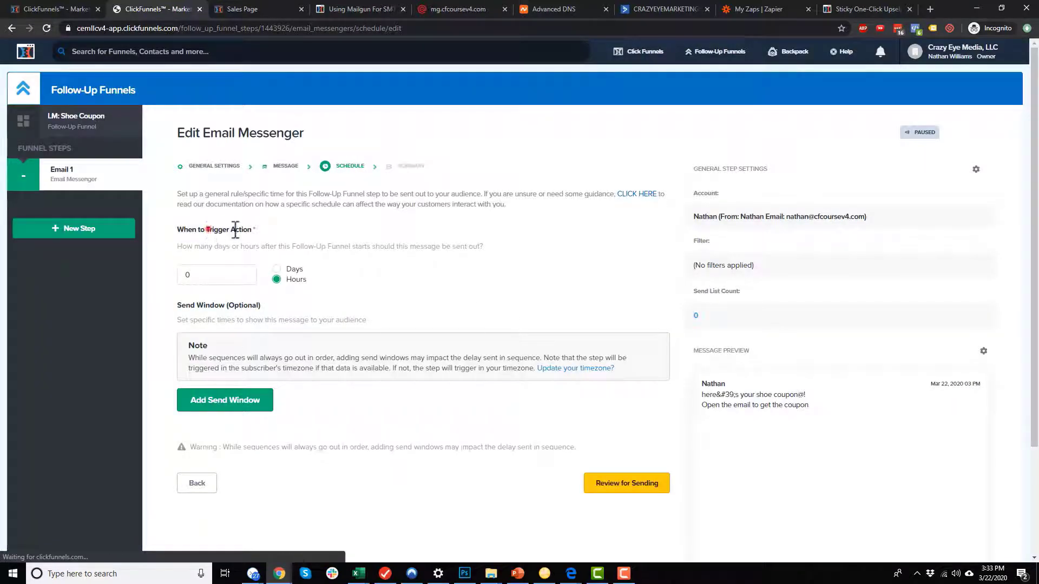
click(303, 238)
click(244, 249)
drag(181, 320, 325, 341)
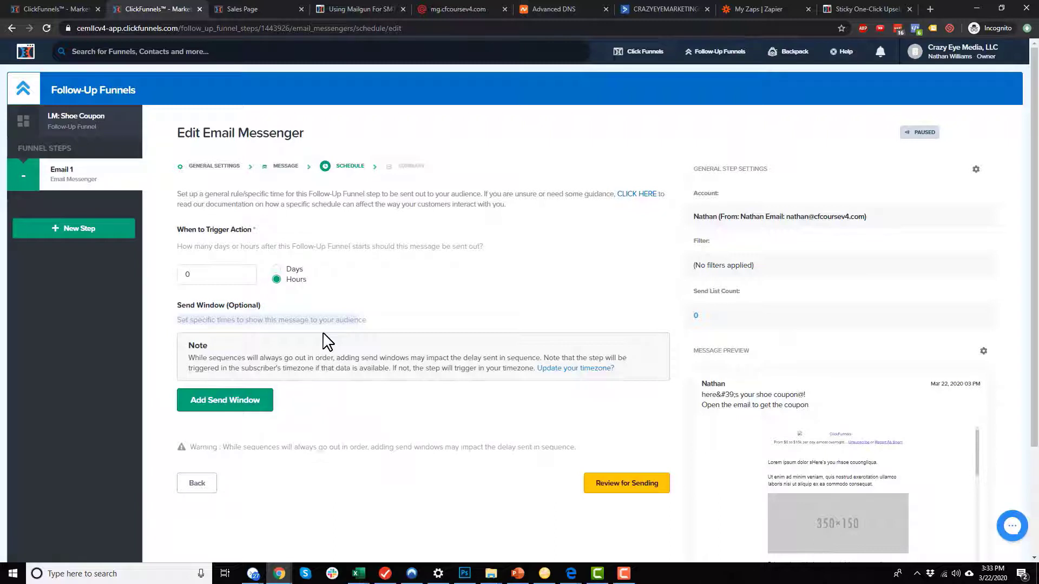
click(324, 341)
click(174, 304)
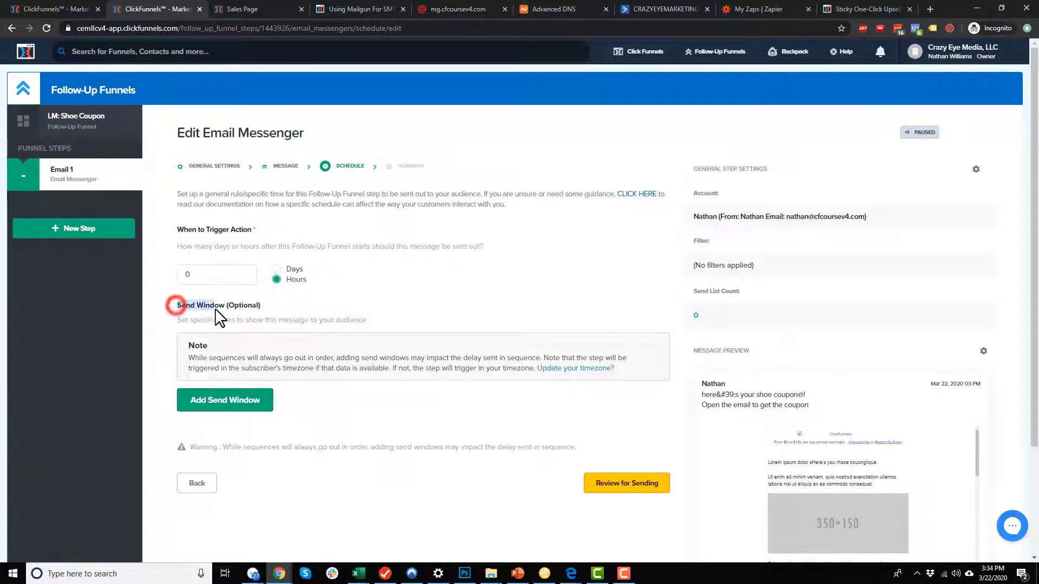
click(476, 345)
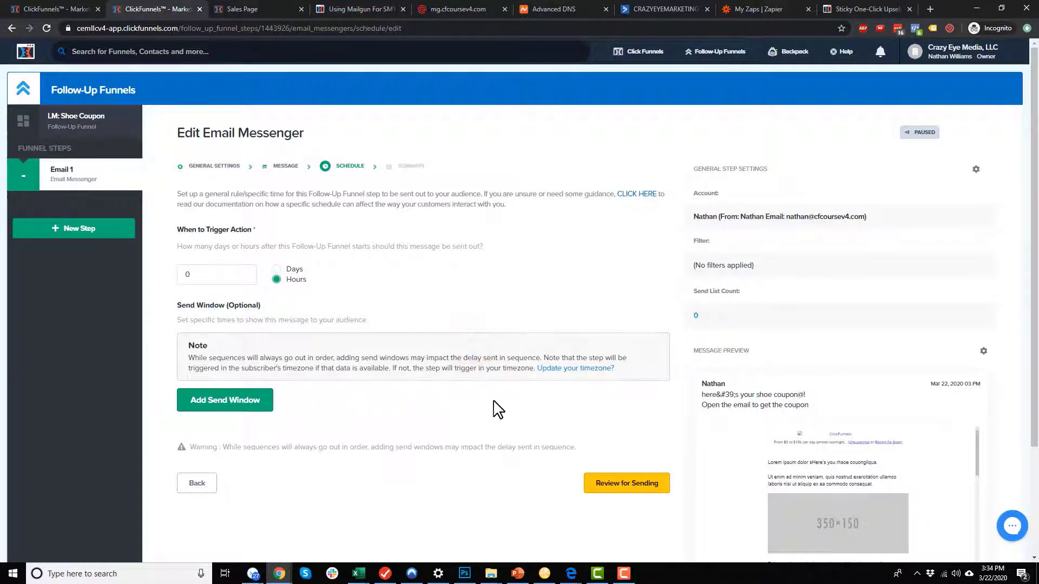
click(624, 499)
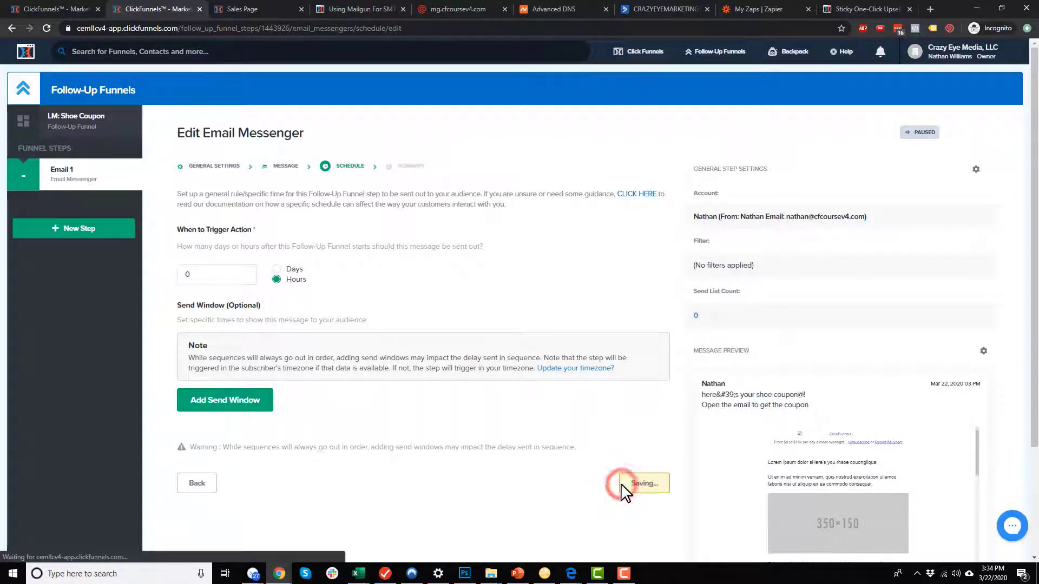
scroll(313, 370, down, 4)
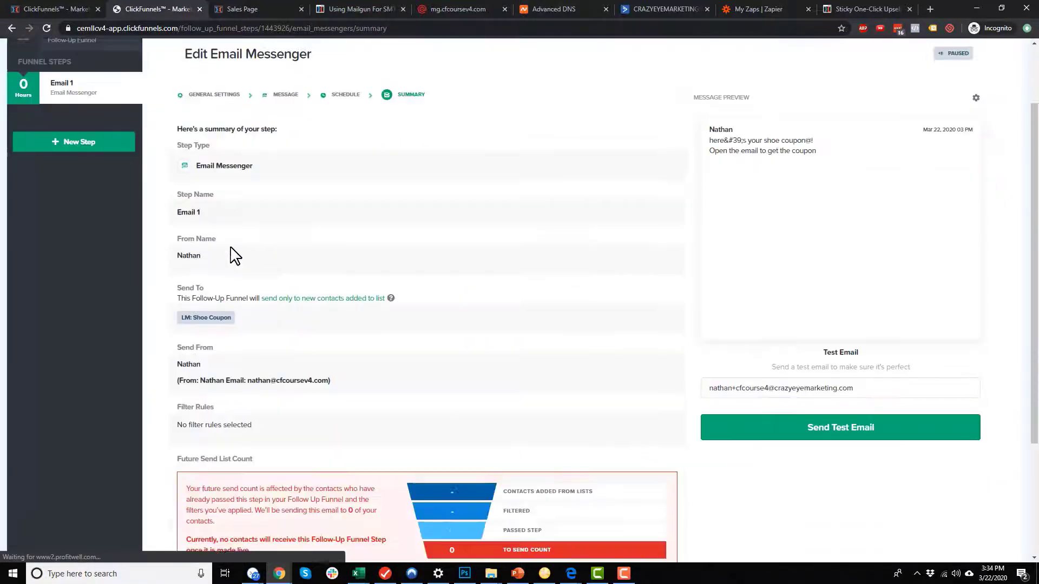
Make Email 1 live from the Summary page and confirm it.
scroll(682, 388, down, 1)
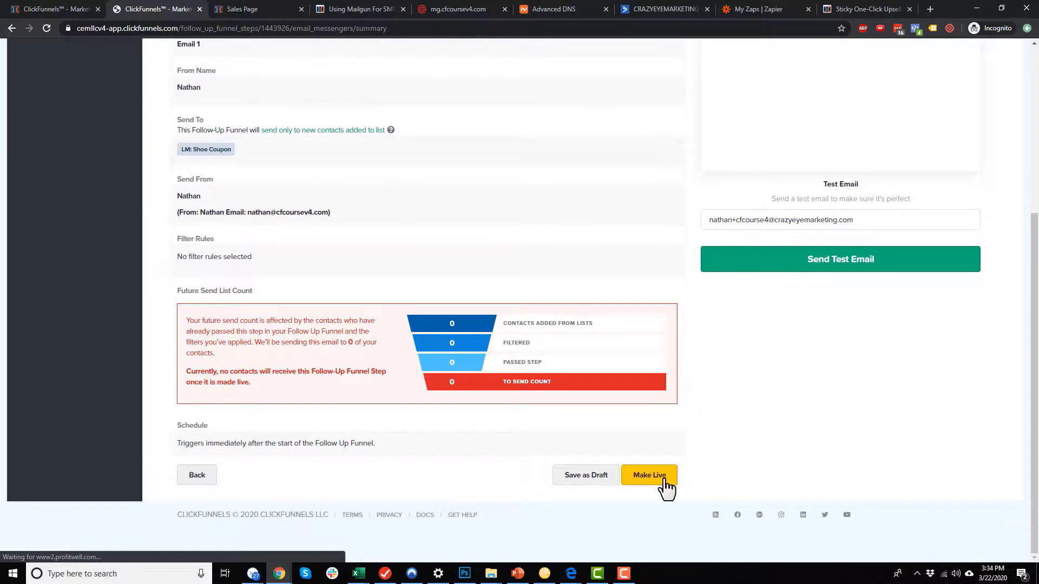
click(663, 482)
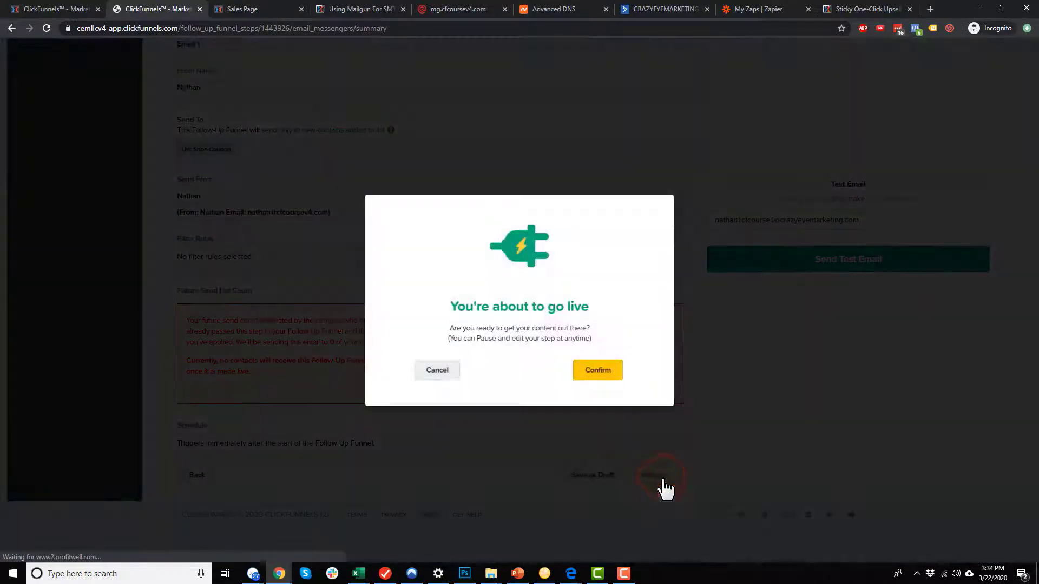
click(600, 373)
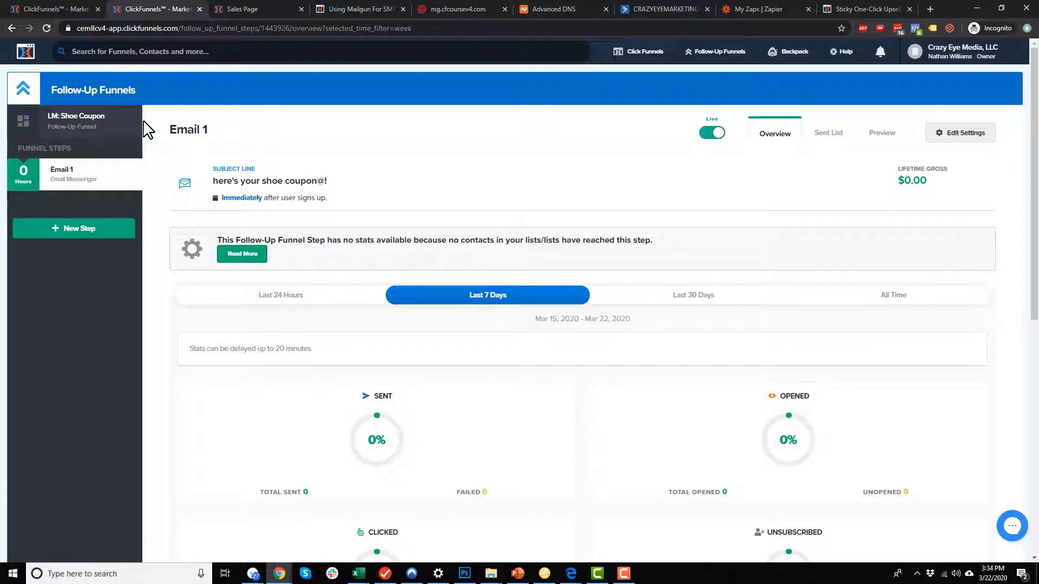
Pause the Email 1 step, then switch it back to live.
click(712, 140)
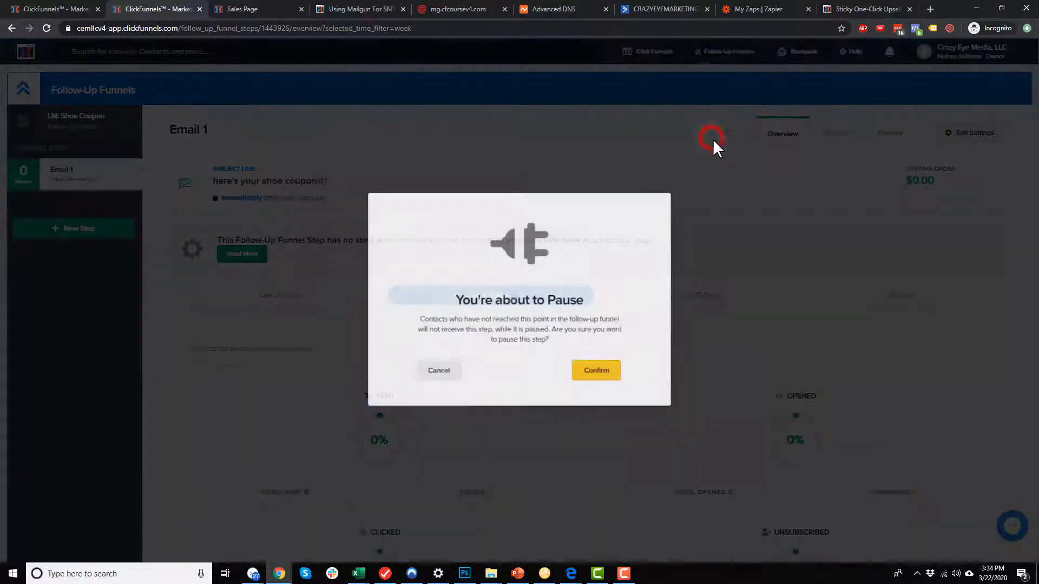
click(597, 372)
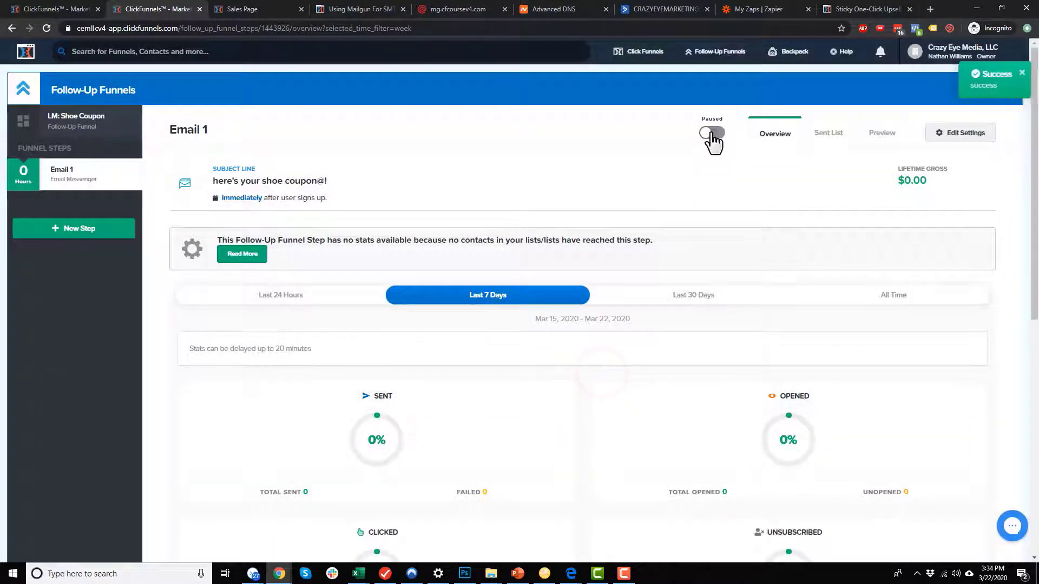
click(712, 135)
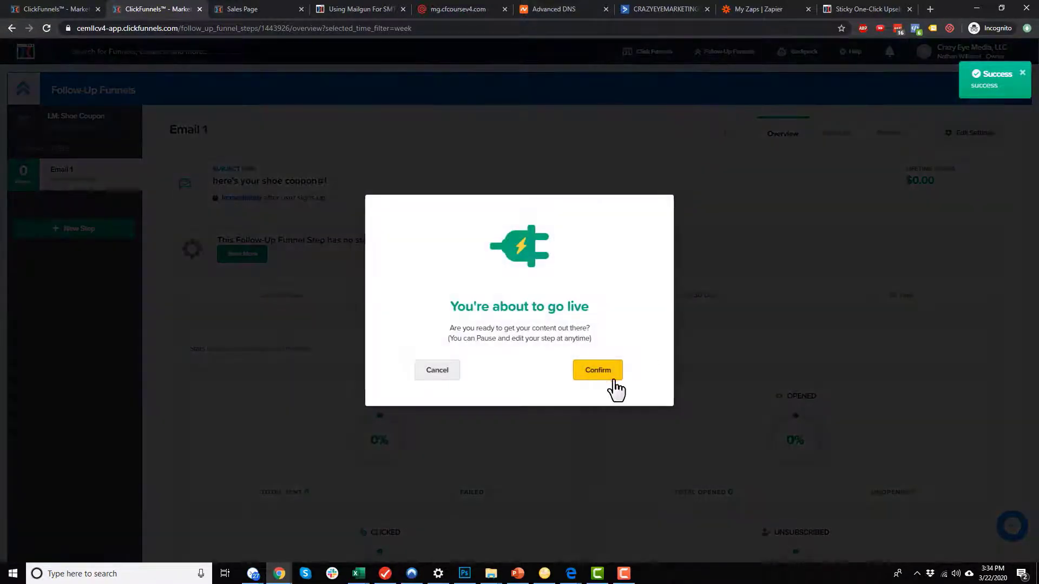
click(615, 379)
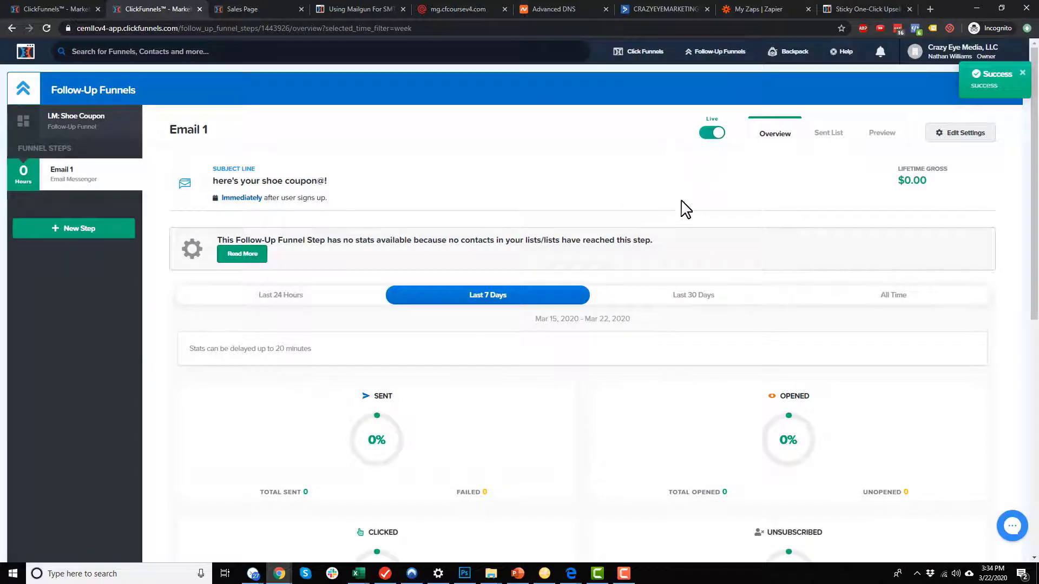
Look over Email 1's overview stats, then open the step's settings.
scroll(789, 325, down, 7)
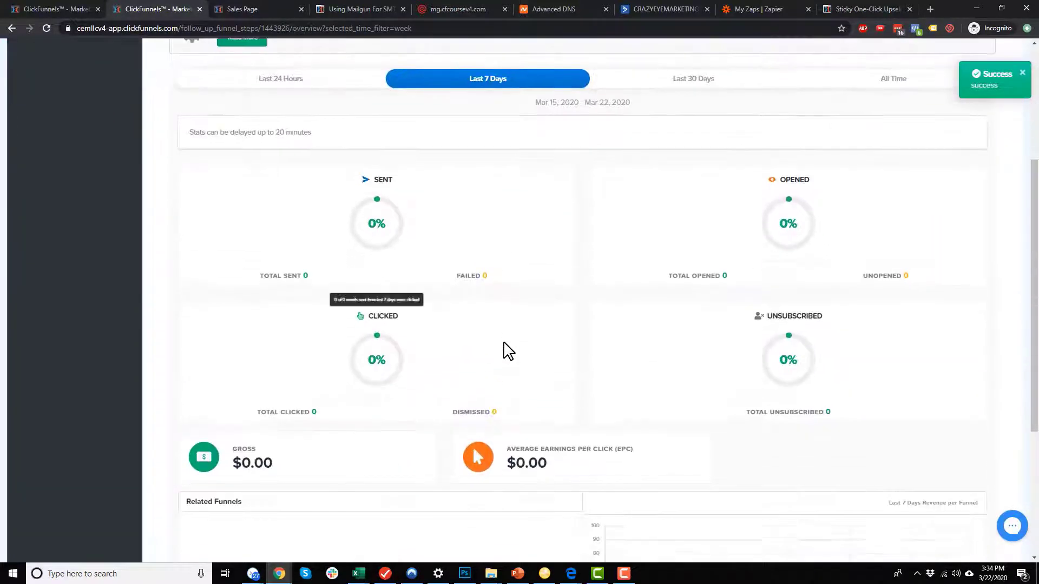
scroll(520, 405, up, 7)
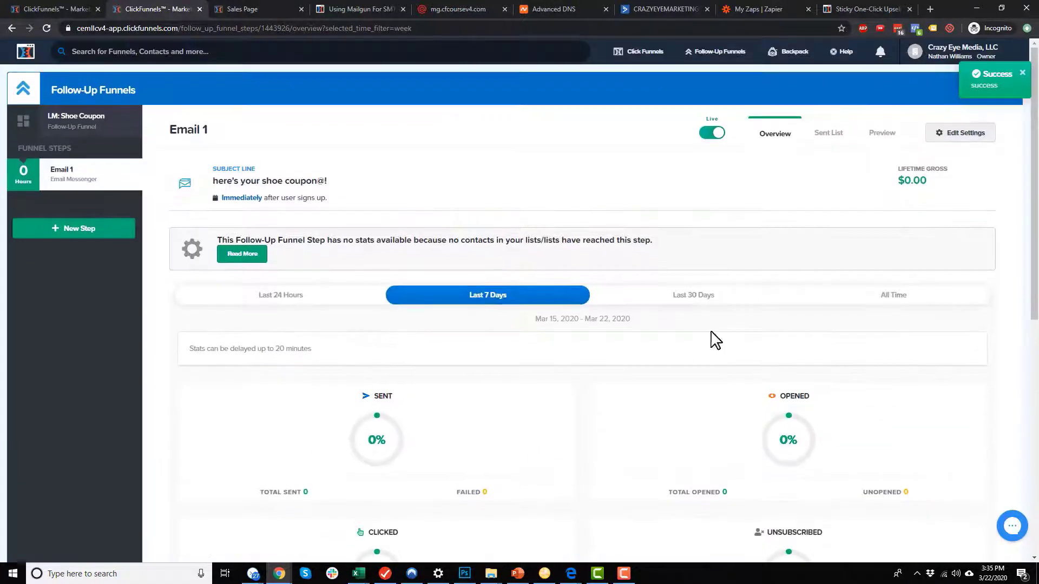
scroll(506, 377, down, 3)
scroll(506, 377, down, 5)
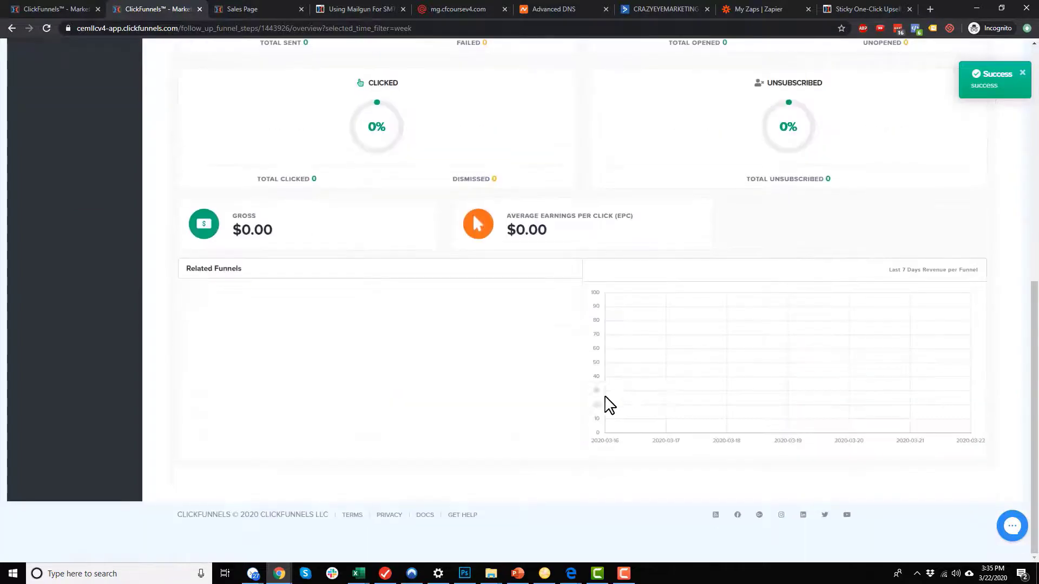
scroll(608, 406, up, 8)
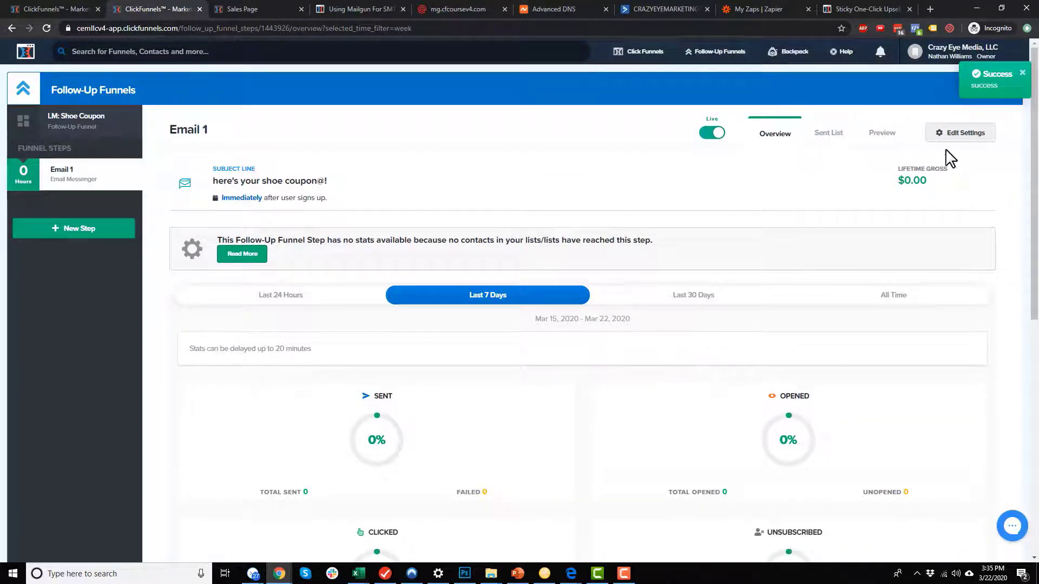
click(956, 133)
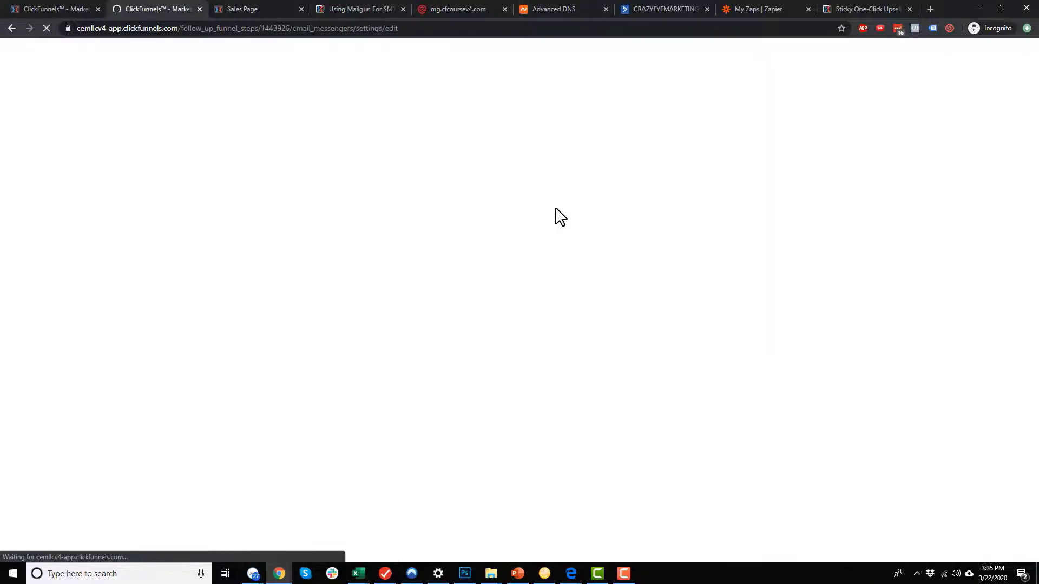
scroll(280, 272, down, 3)
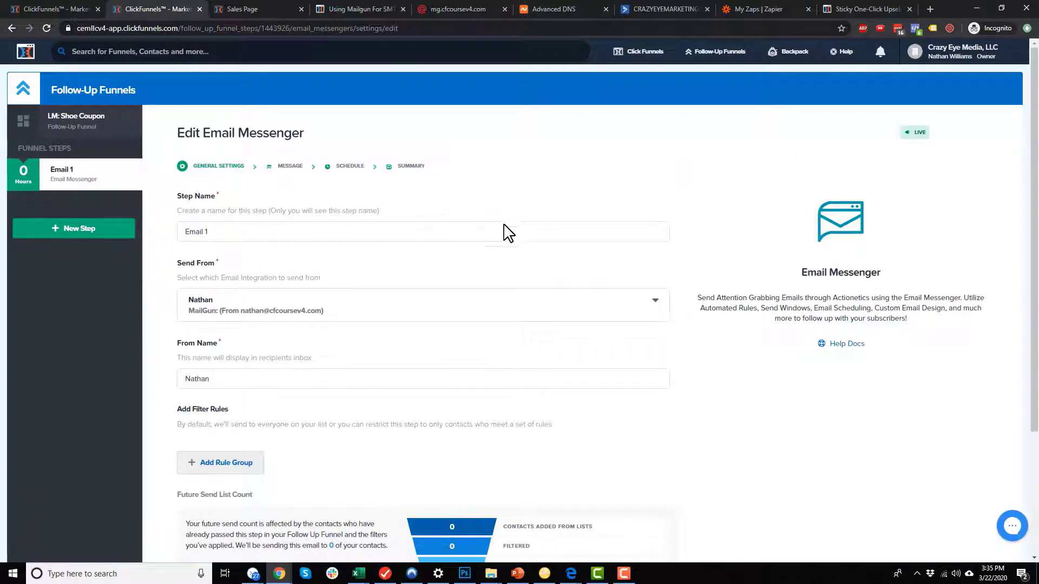
scroll(509, 233, down, 3)
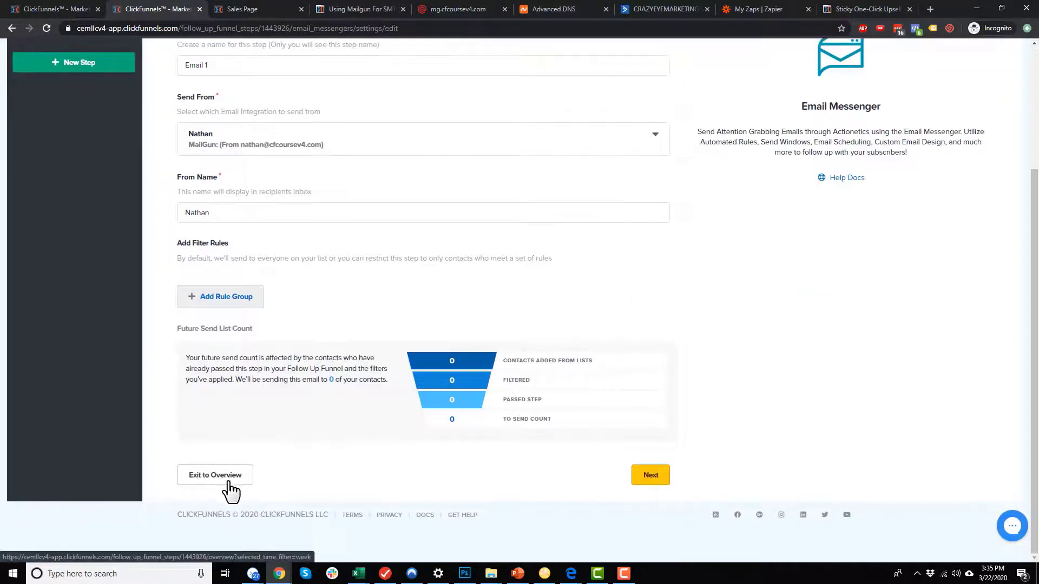
click(228, 483)
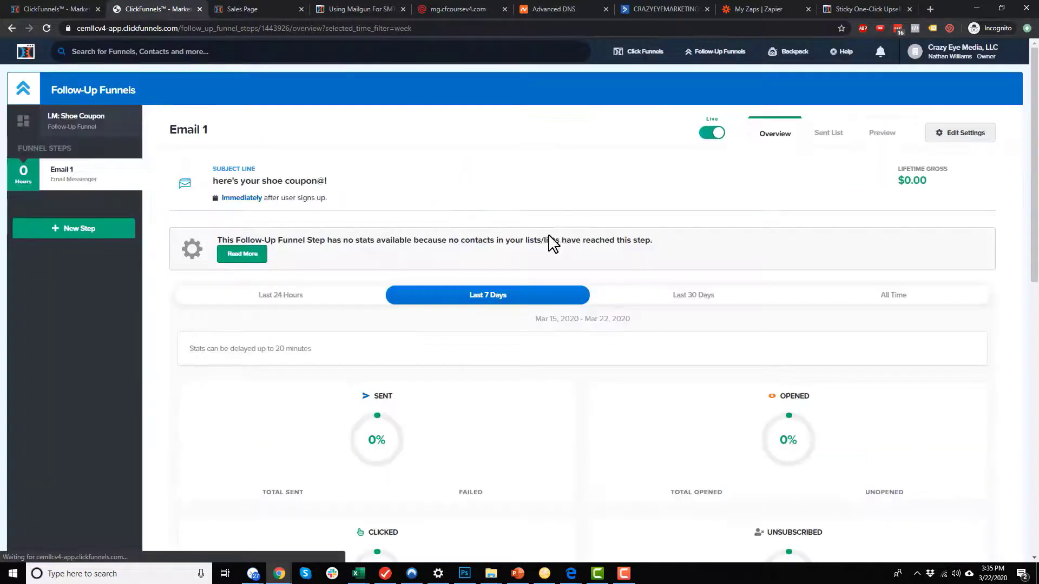
Add a new Email Messenger step named 'Email 2' to the LM: Shoe Coupon funnel.
click(85, 231)
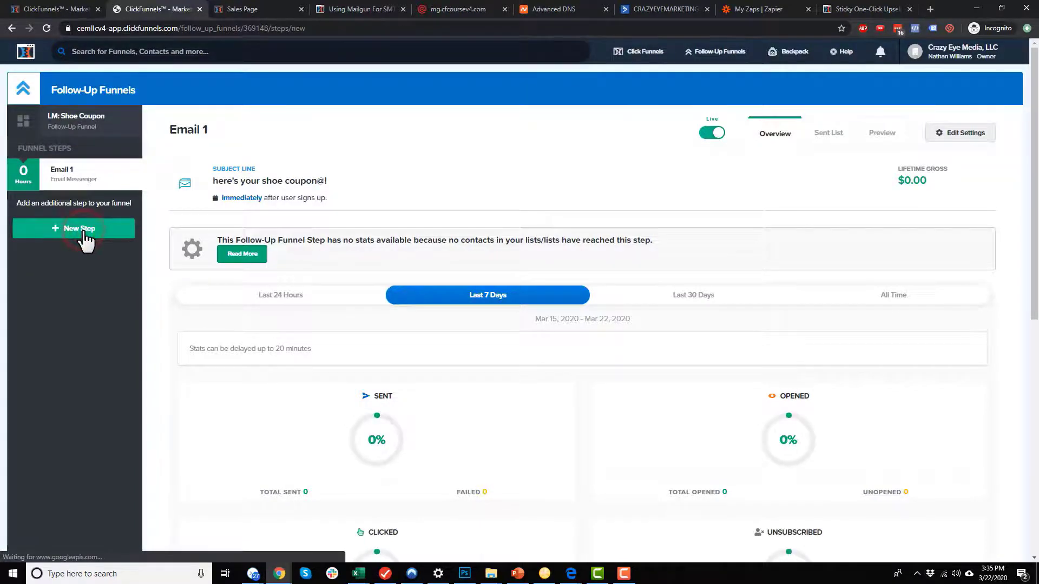
click(304, 189)
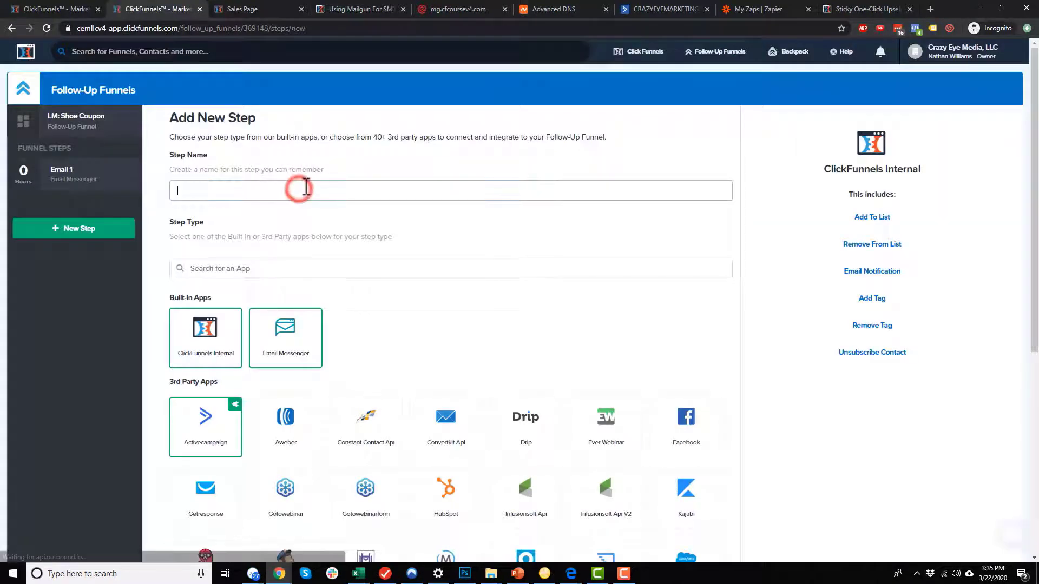
text(Email 2)
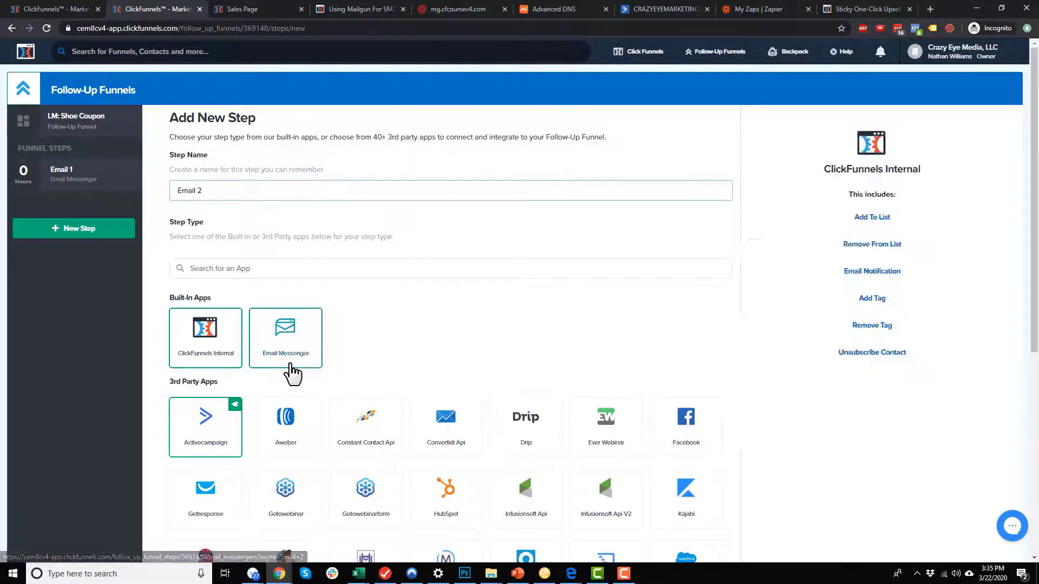
click(292, 357)
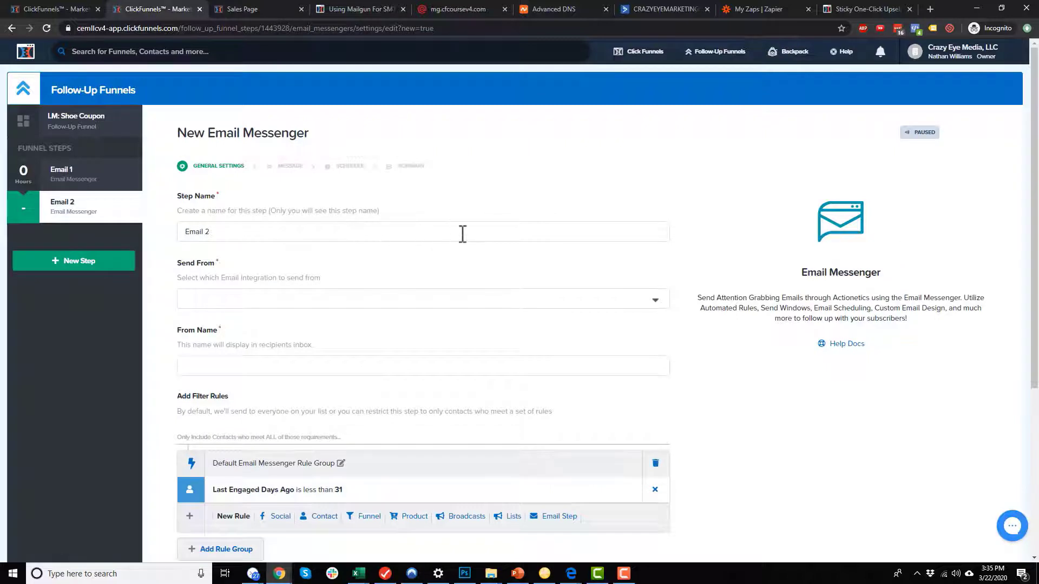
Send Email 2 via MailGun, enter the sender's From Name, and remove the Last Engaged rule.
click(300, 236)
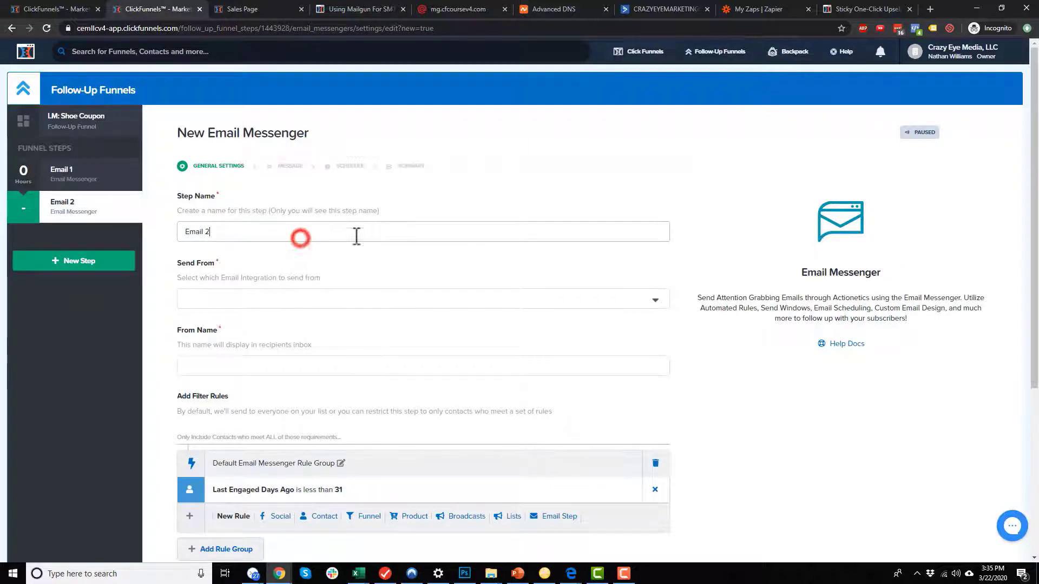
click(293, 299)
click(260, 327)
scroll(249, 319, down, 2)
click(267, 269)
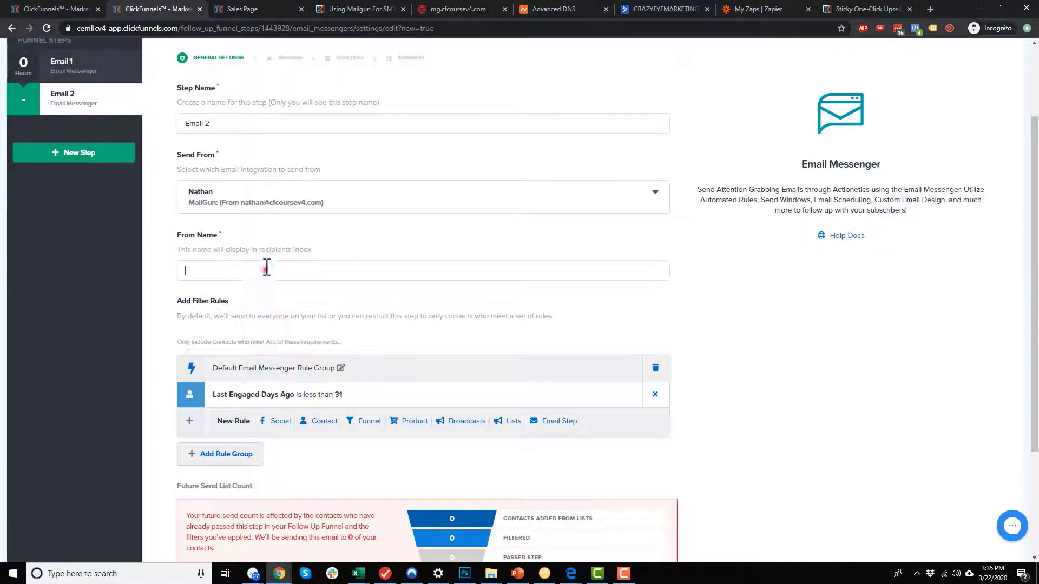
text(Nathan)
scroll(653, 331, down, 2)
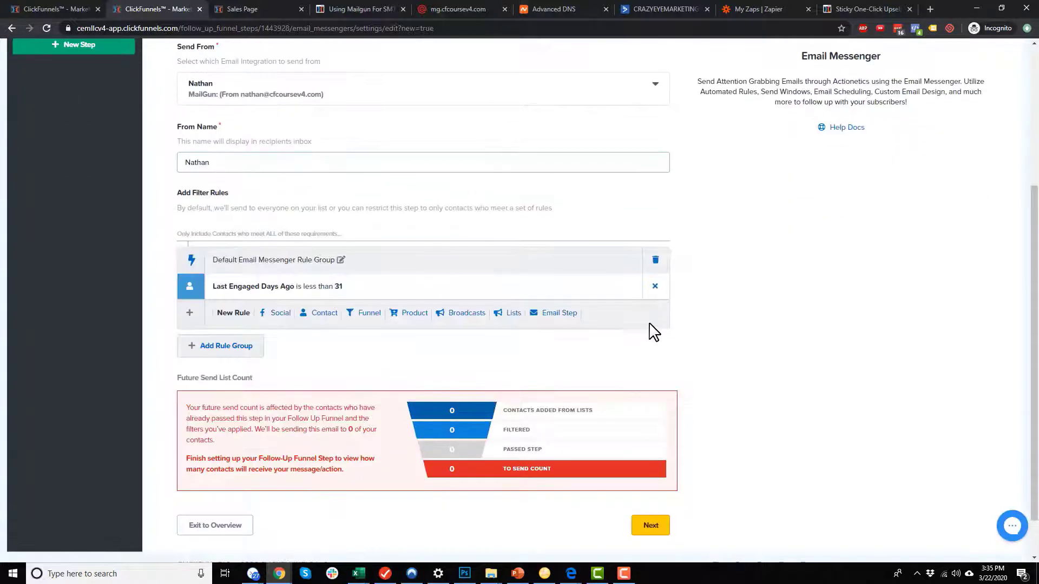
click(655, 286)
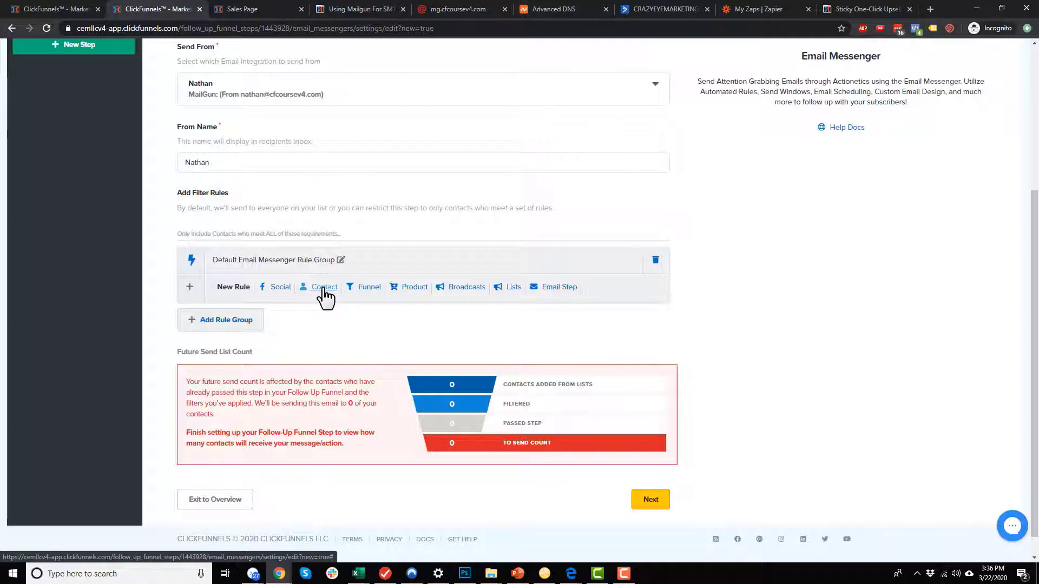
Add a filter rule: Not on Static List is equal to PURCHASE: Shoes.
click(509, 288)
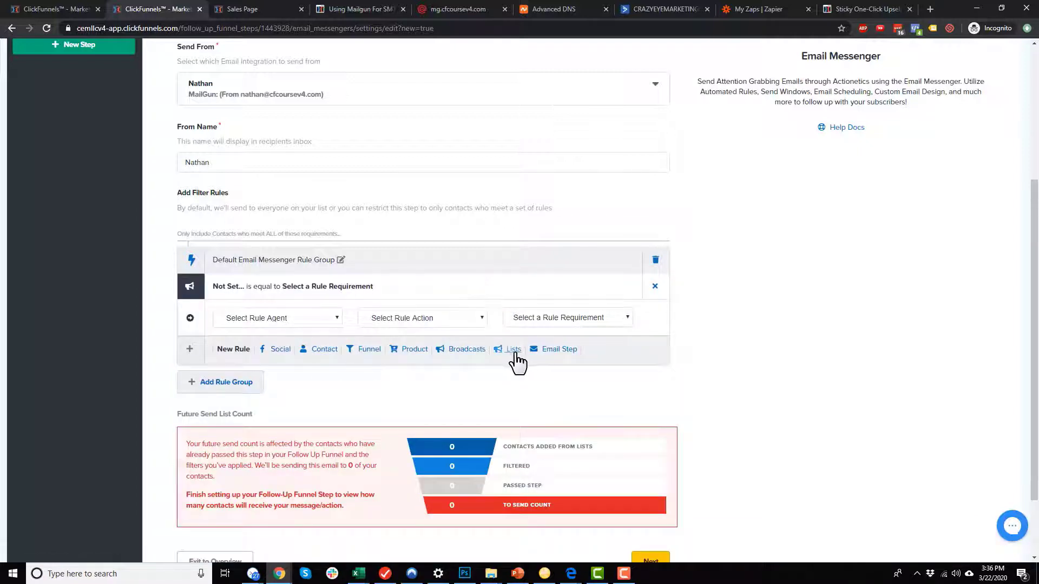
click(319, 308)
click(270, 351)
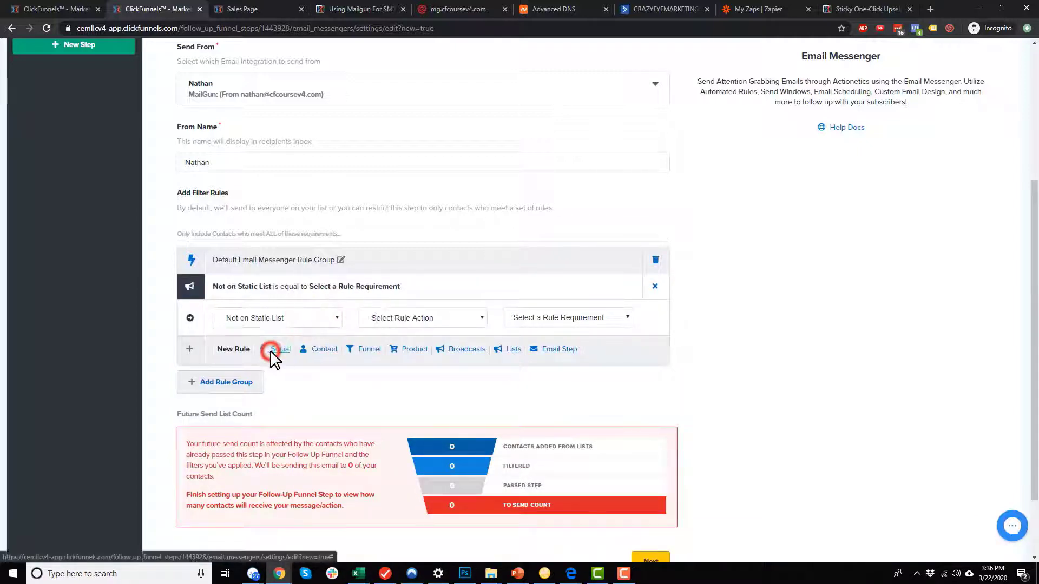
click(451, 324)
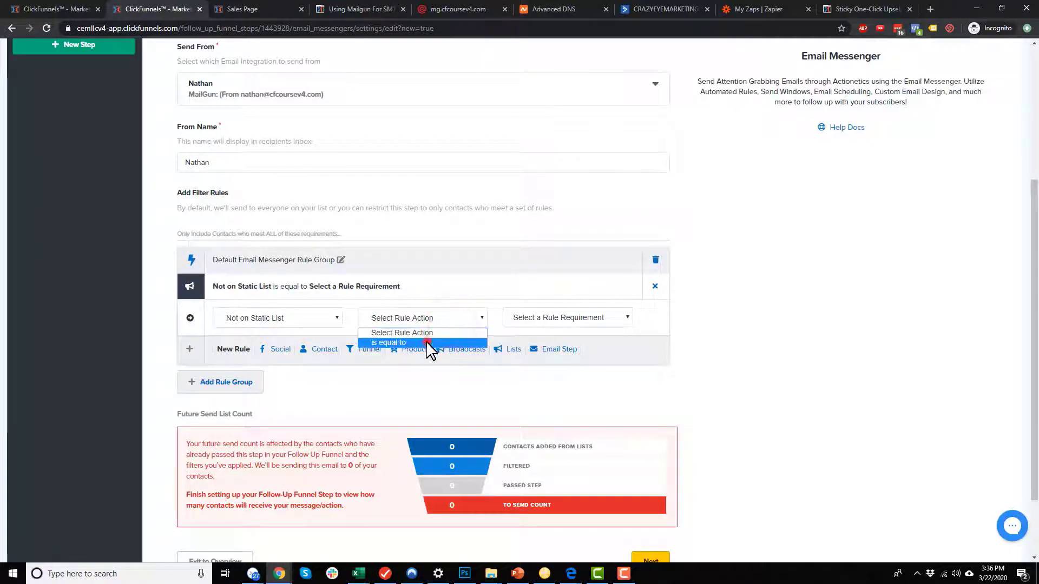
click(427, 341)
click(561, 320)
click(574, 371)
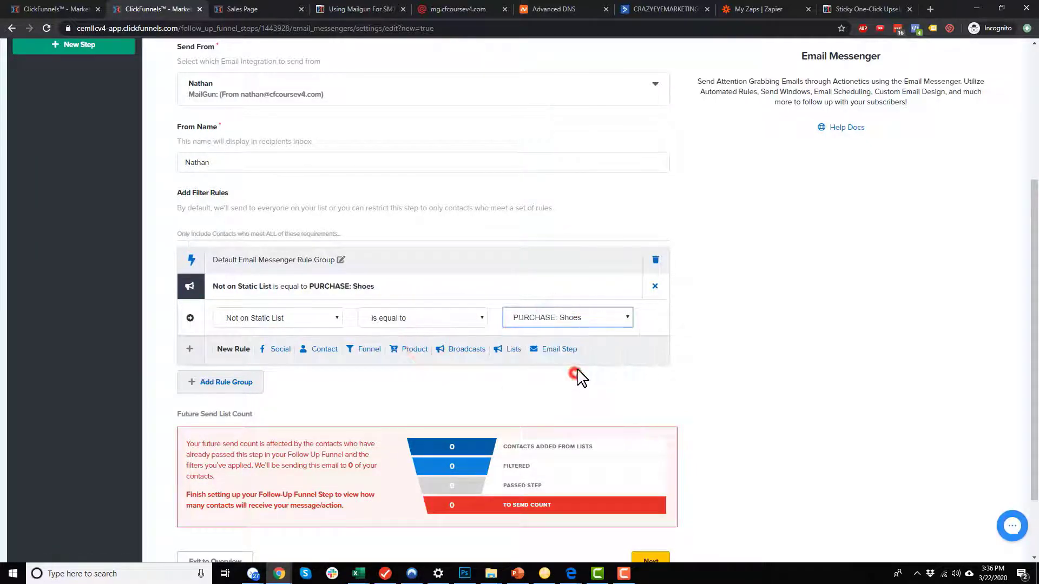
click(801, 334)
Add a Never Bought Product 'Red Shoes' rule, delete it again, and save the settings.
click(410, 349)
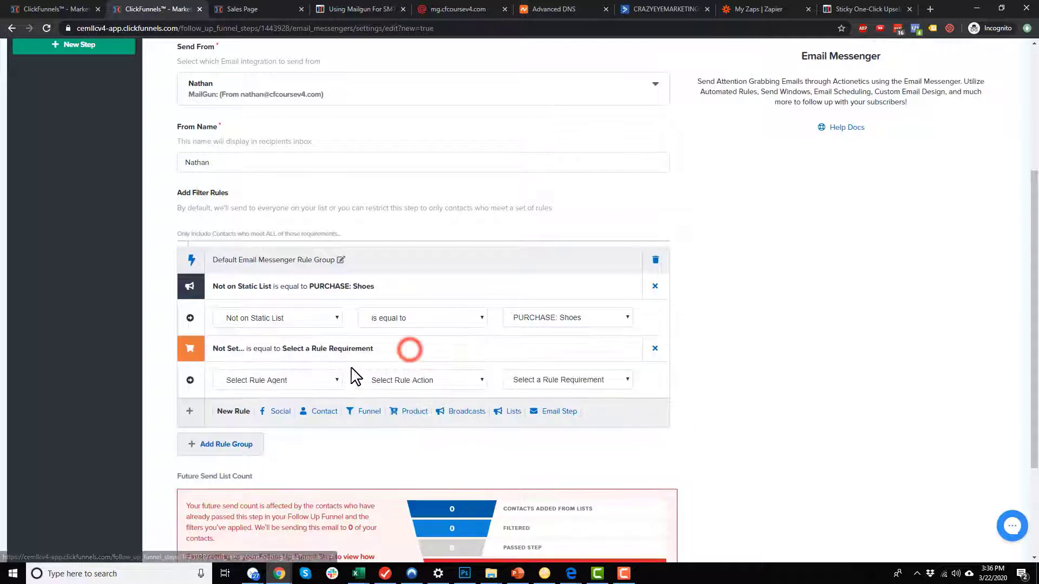
click(259, 382)
click(274, 415)
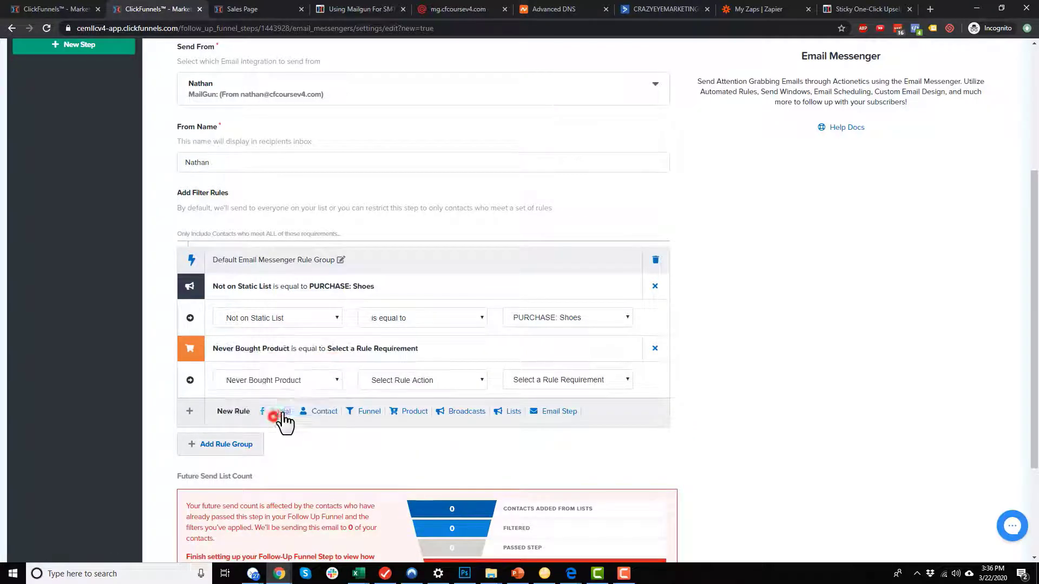
click(433, 384)
click(426, 402)
click(594, 382)
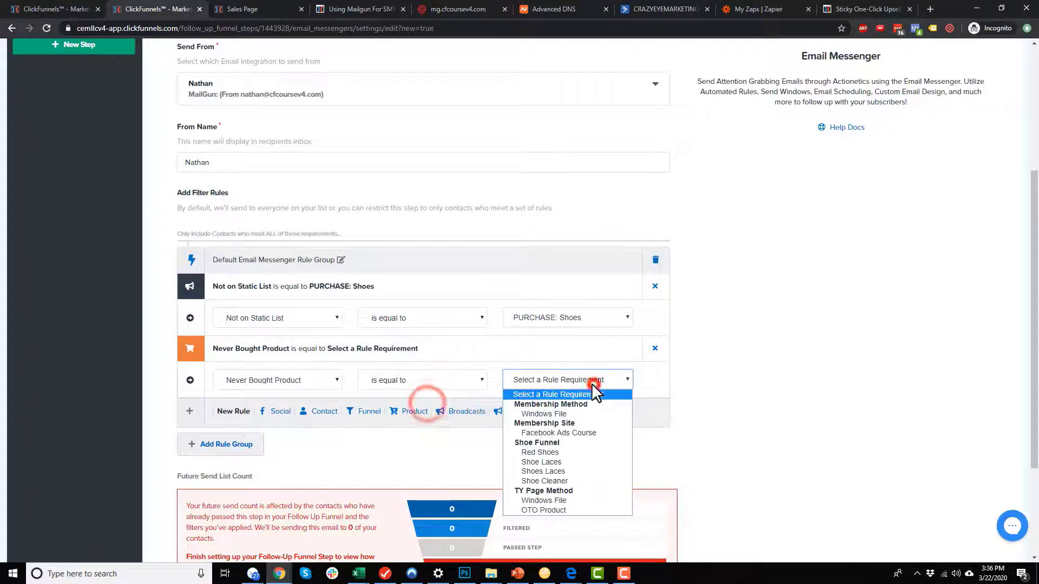
click(551, 453)
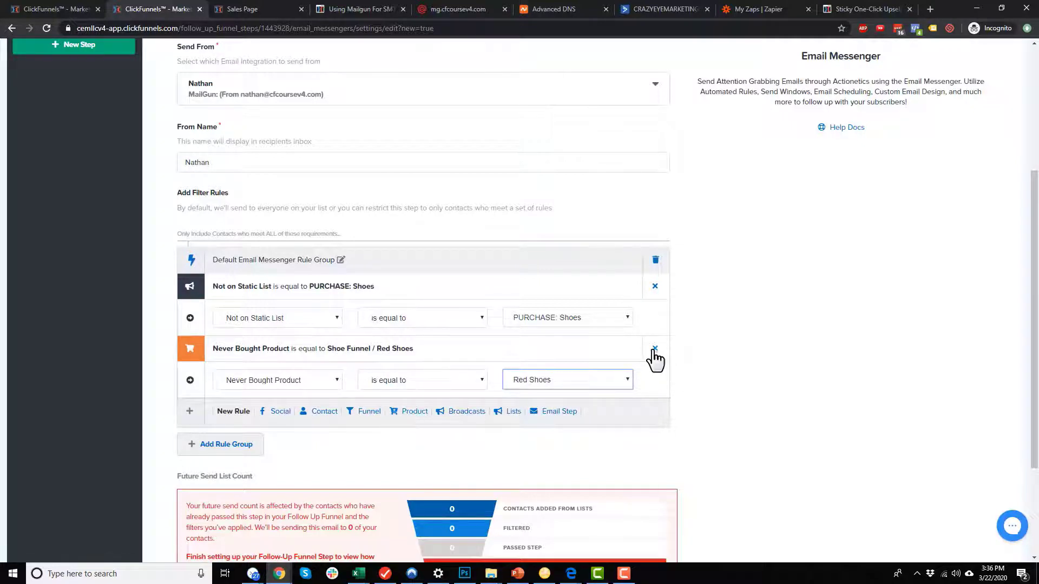
click(655, 349)
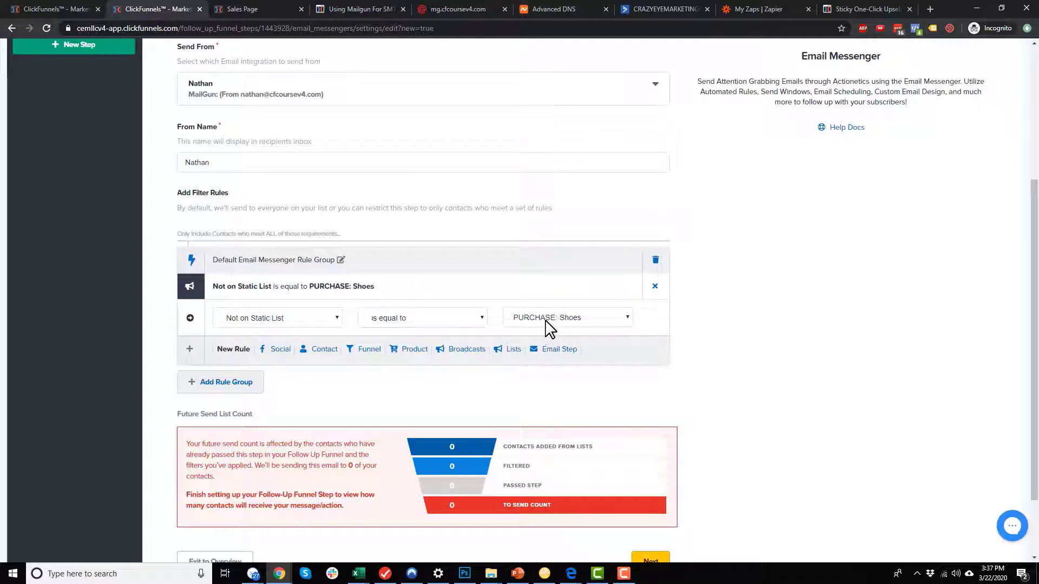
scroll(549, 325, down, 3)
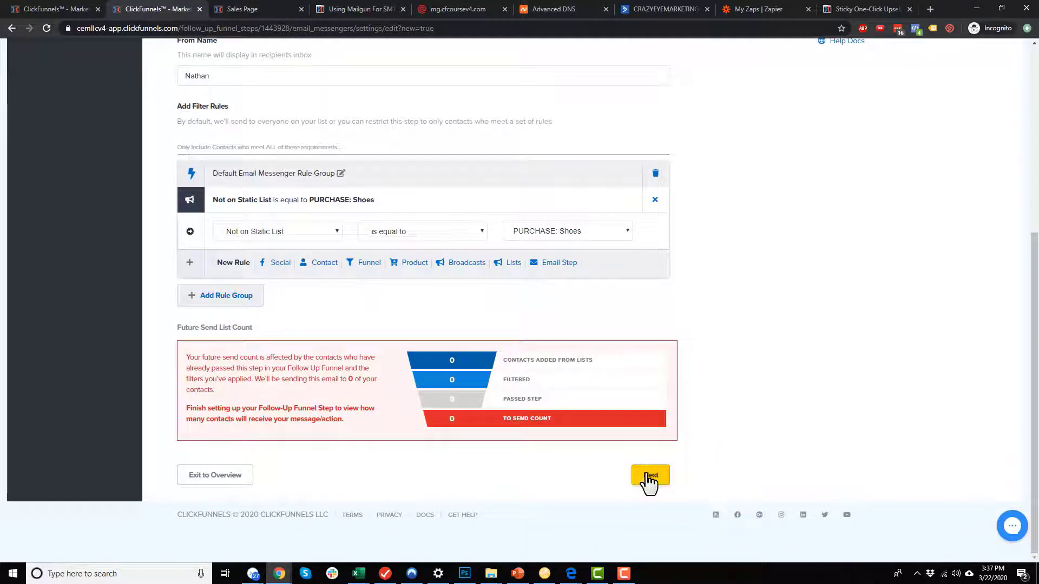
click(649, 476)
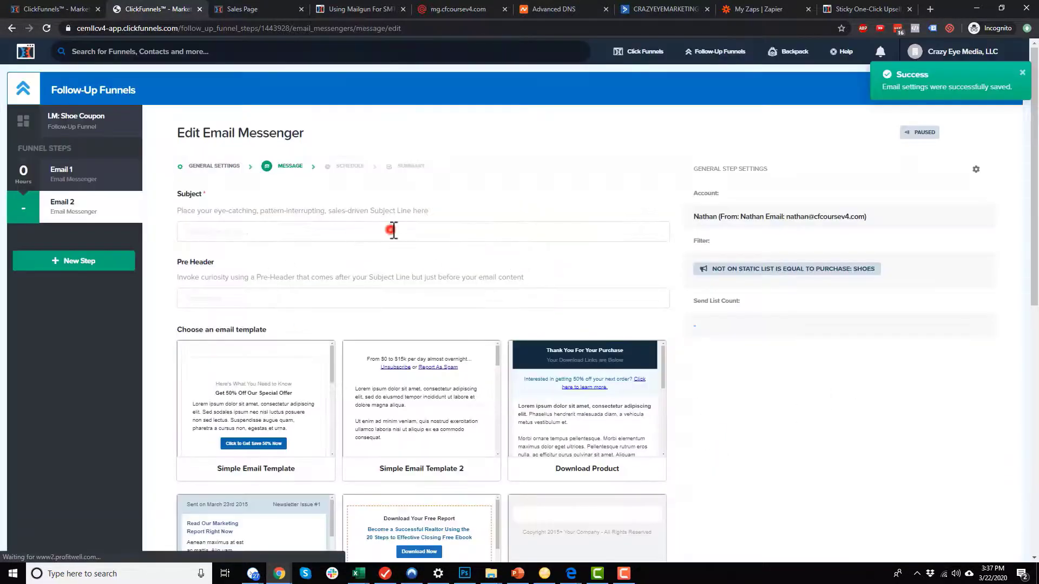
Give Email 2 the subject "You didn't buy shoes yesterday?!?!" and apply Simple Email Template 2.
click(393, 230)
text(You di)
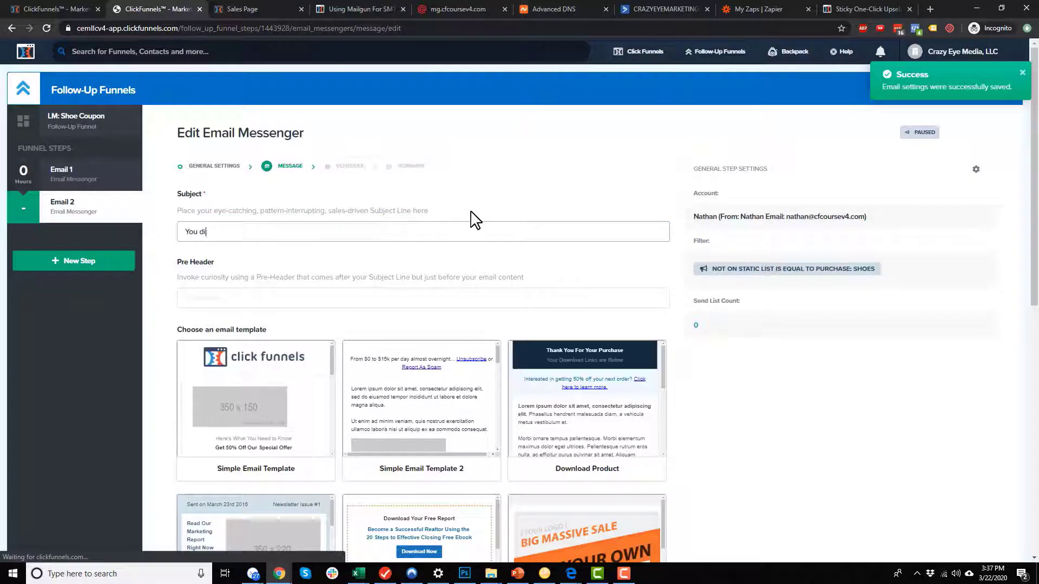
text(dn't buy shoes yesterday?!?!)
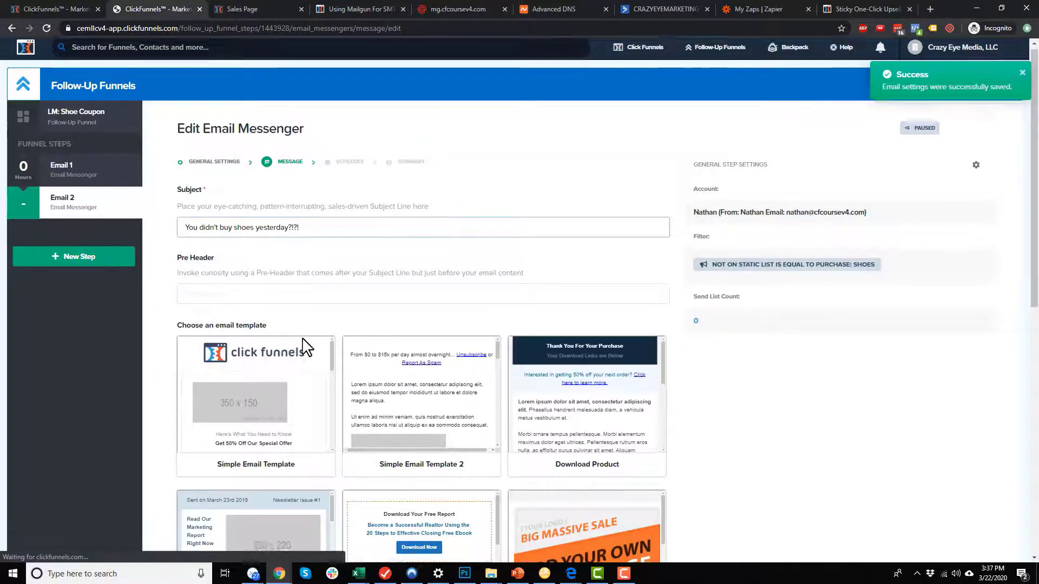
scroll(317, 254, down, 2)
click(438, 274)
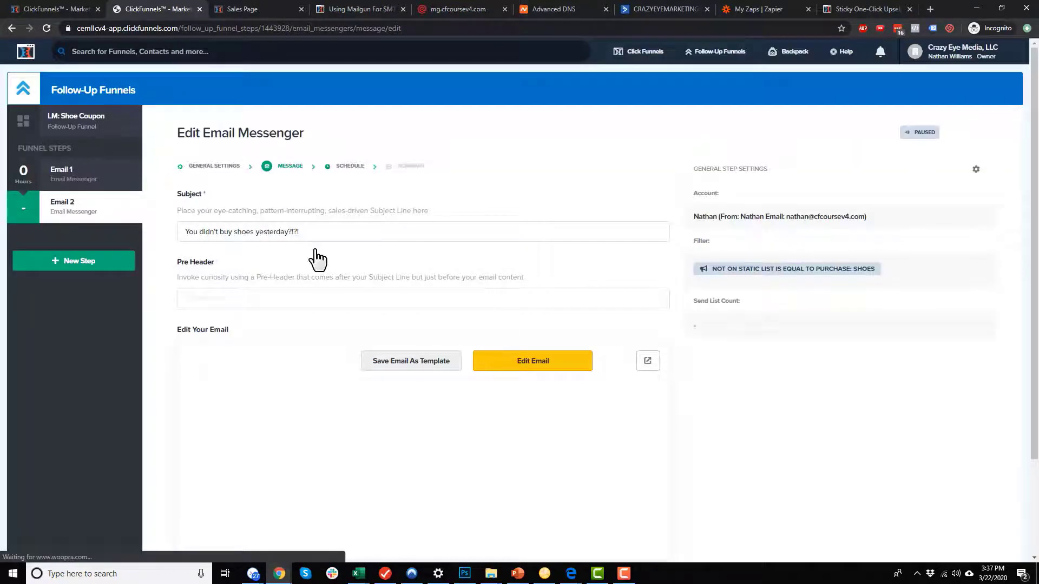
Replace the first block's placeholder text with a reminder about not buying shoes yesterday.
click(526, 363)
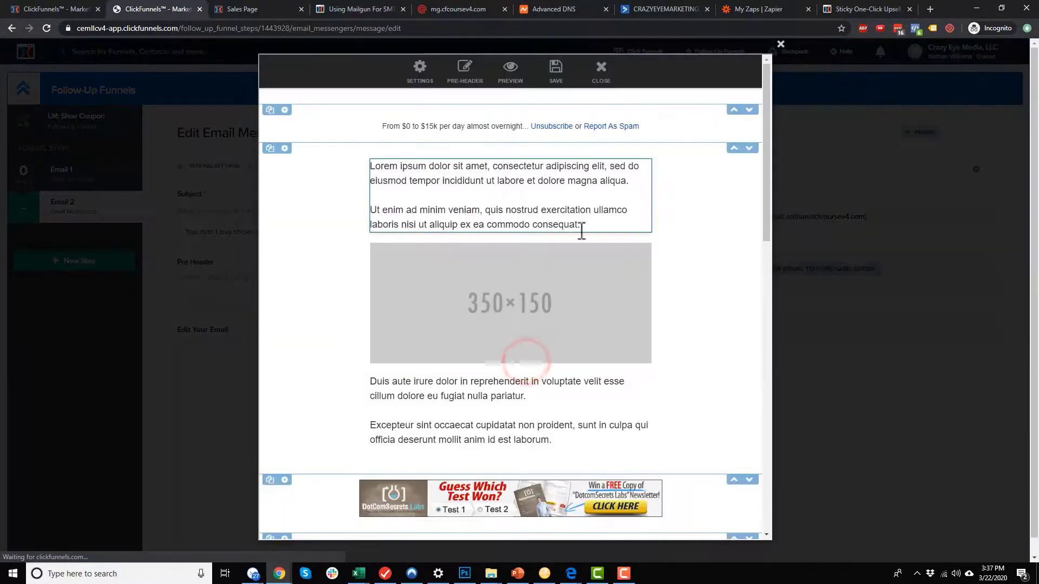
click(579, 225)
click(608, 214)
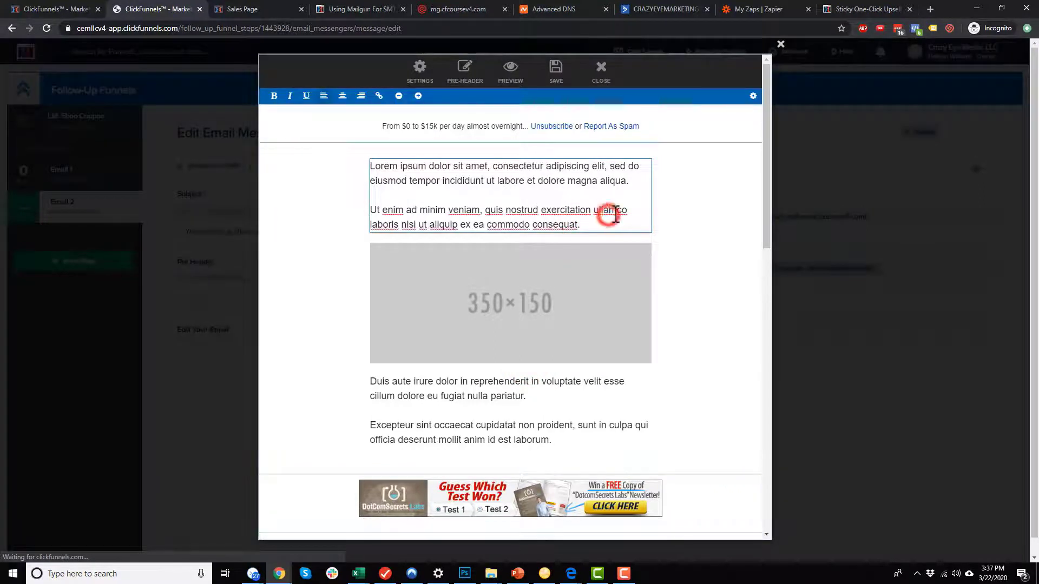
key(ctrl+a)
key(Delete)
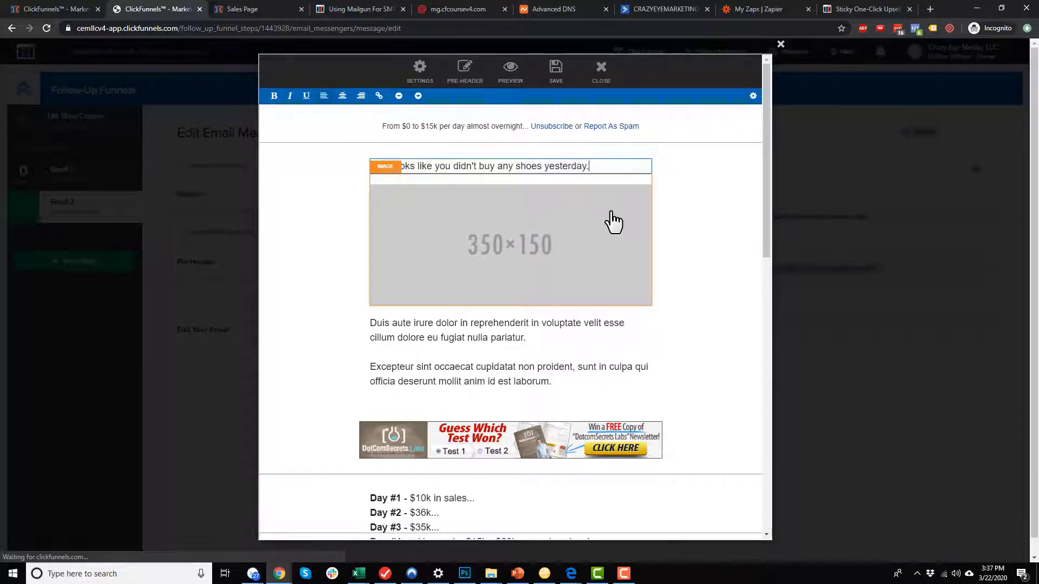
key(Return)
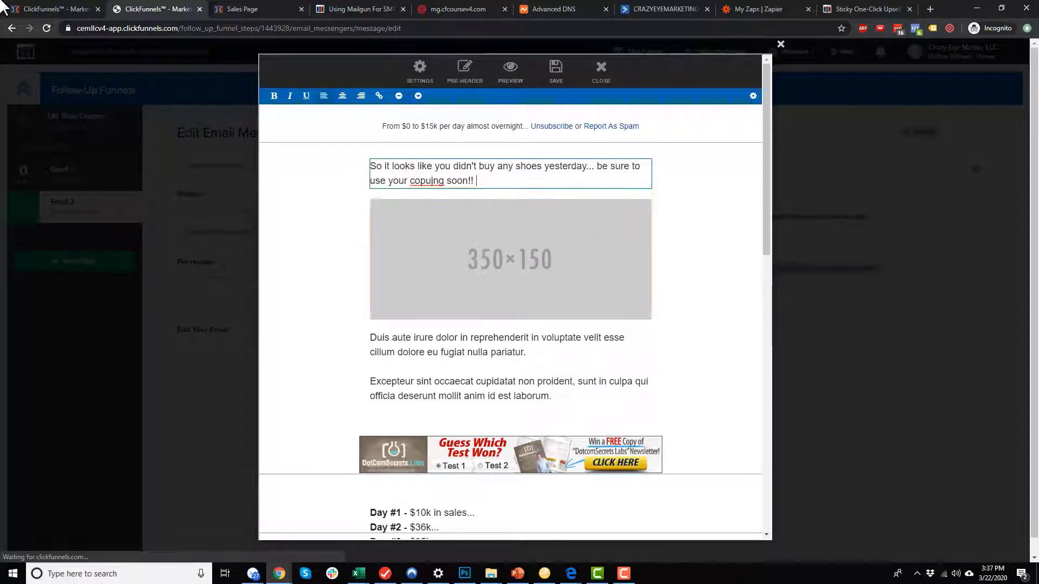
Copy the Order Form page URL and paste it after the reminder.
click(57, 9)
click(563, 176)
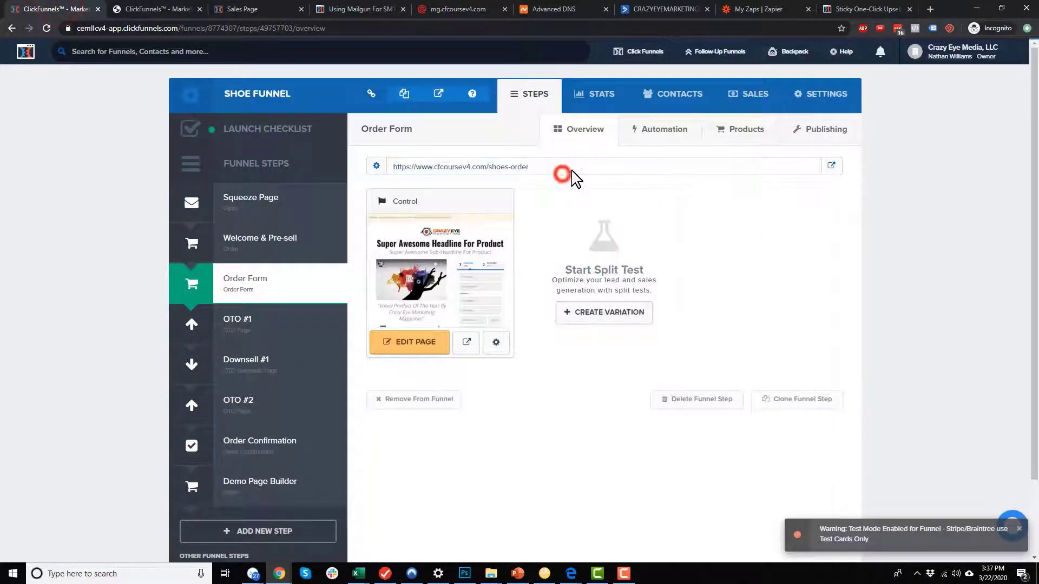
click(238, 9)
click(157, 9)
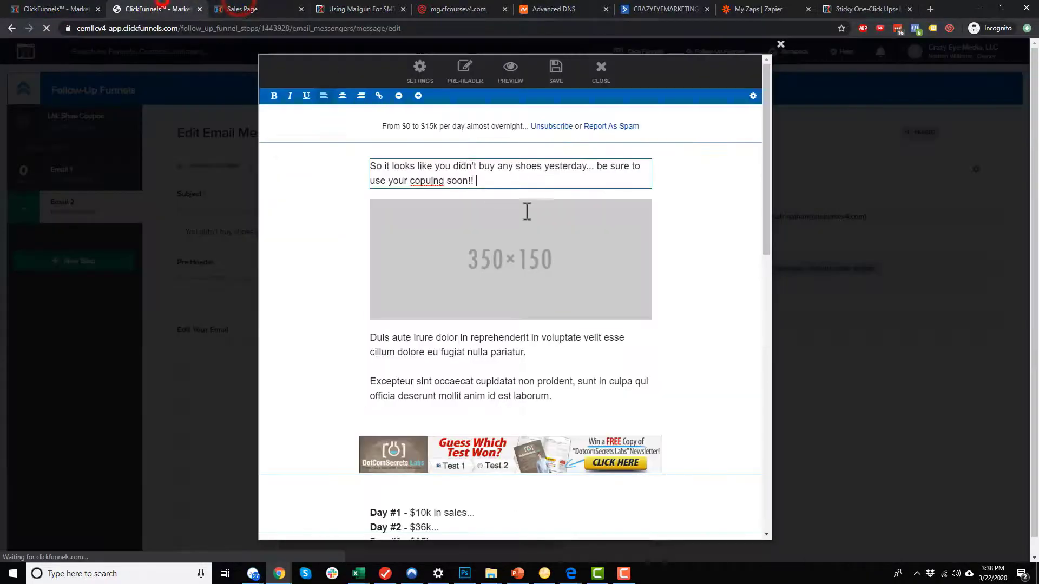
text(https://www.cfcoursev4.com/shoes-order)
drag(409, 196, 476, 183)
key(ctrl+c)
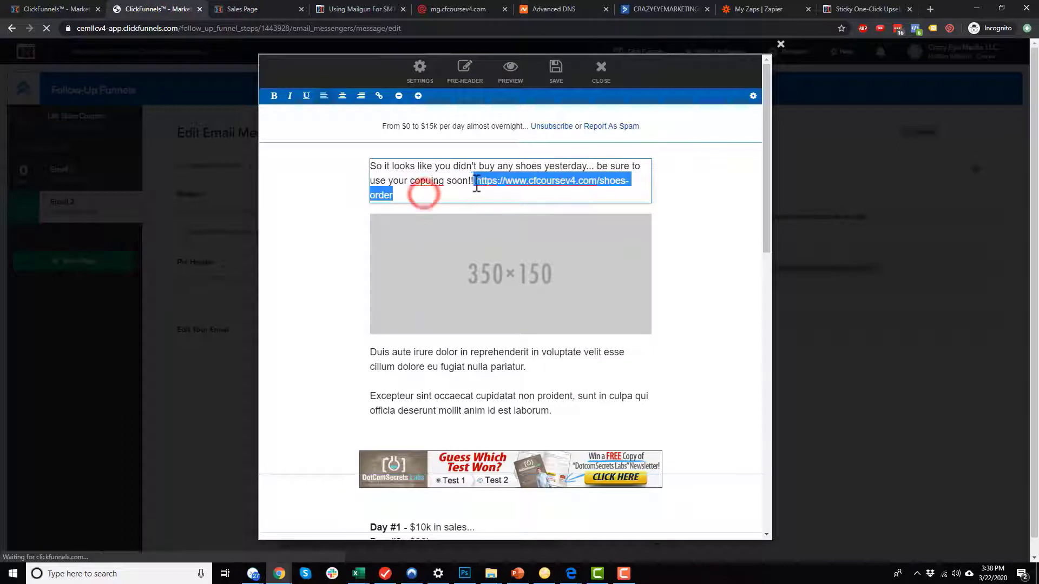
click(379, 98)
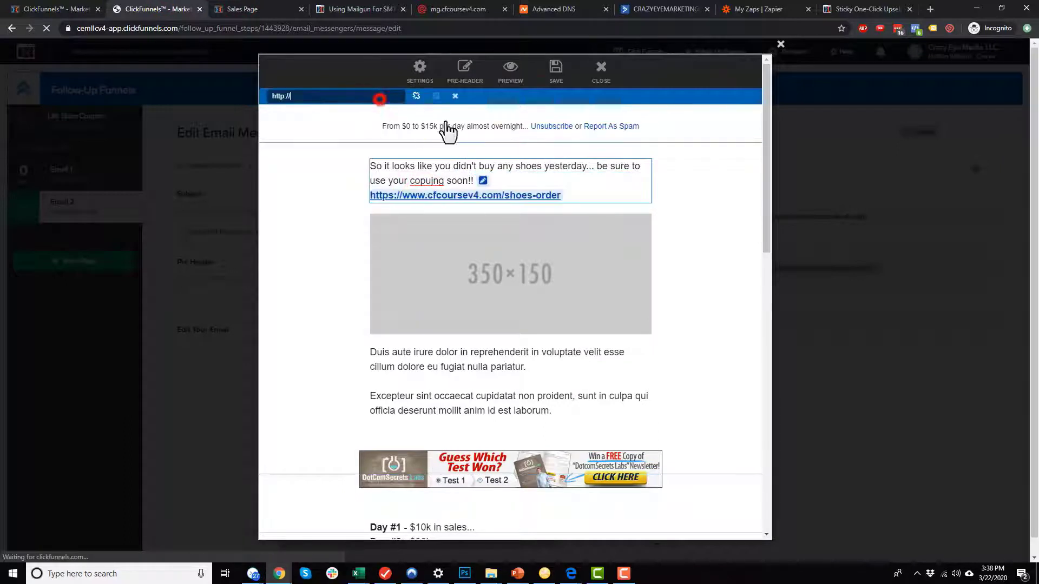
key(ctrl+v)
click(695, 328)
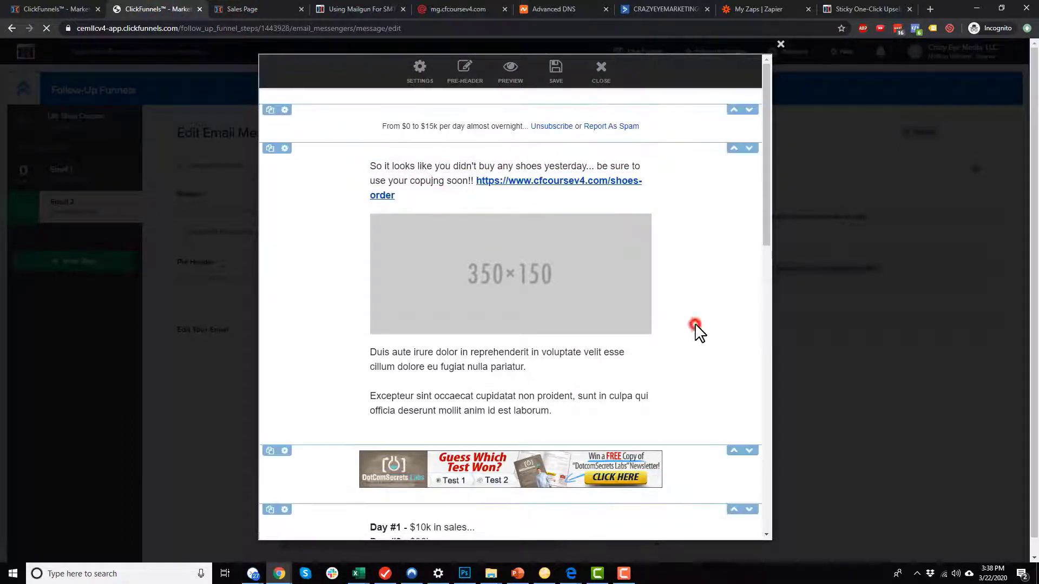
click(558, 69)
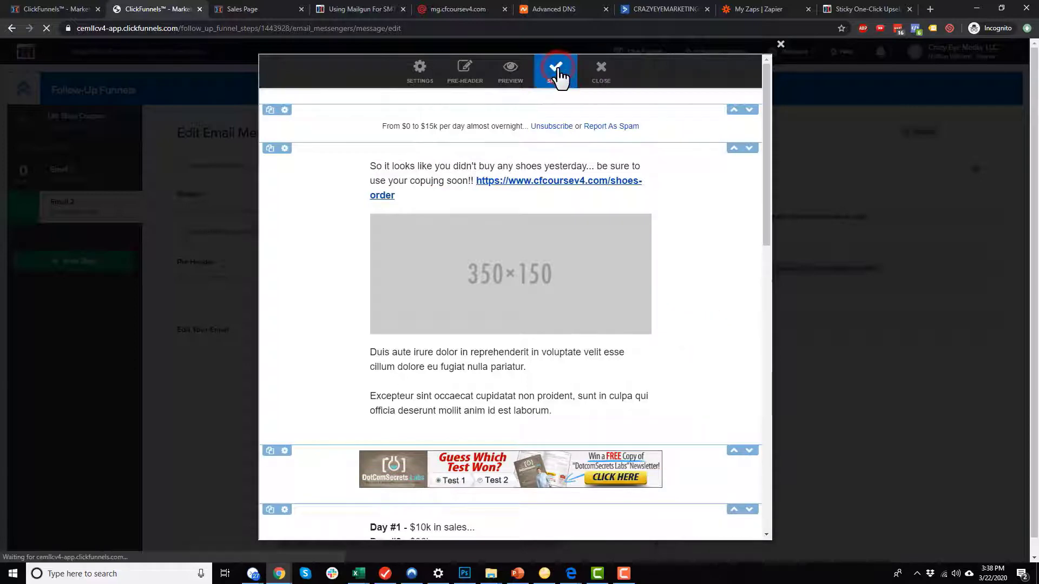
click(599, 78)
scroll(566, 339, down, 2)
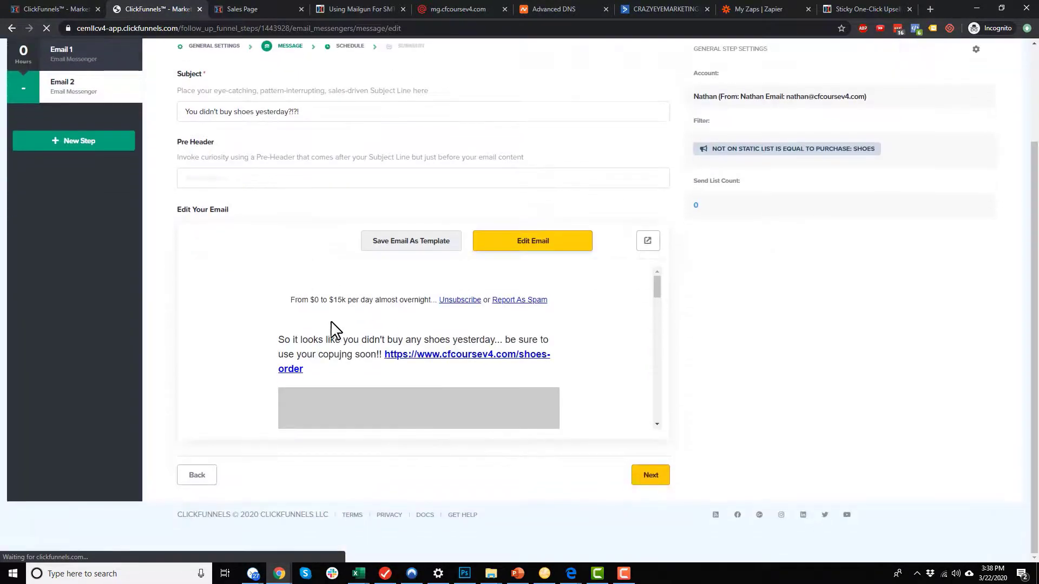
Schedule Email 2 to trigger 1 day after the funnel starts, then proceed to review.
scroll(492, 343, down, 3)
click(650, 476)
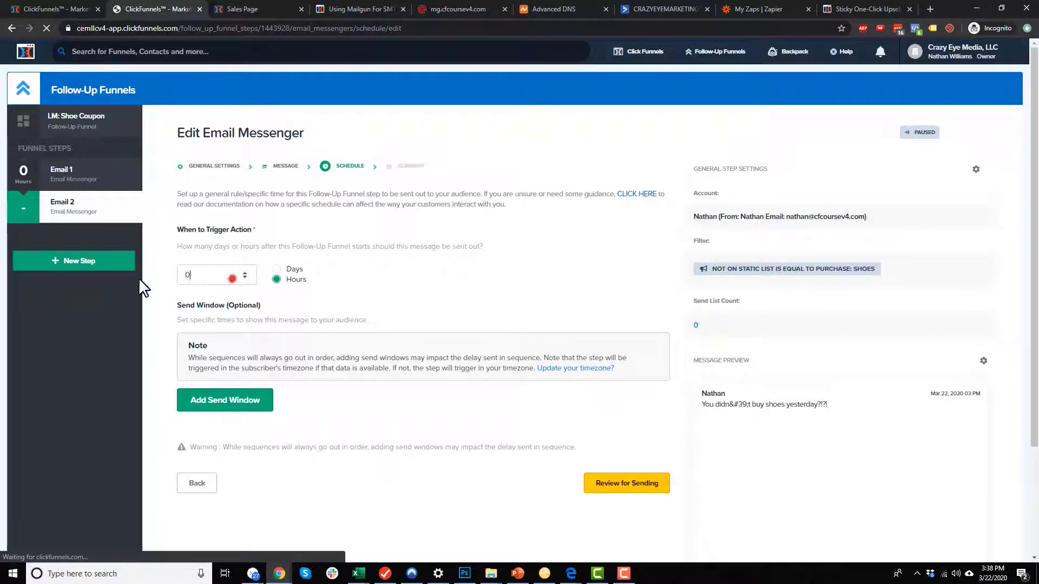
drag(232, 279, 139, 277)
click(277, 270)
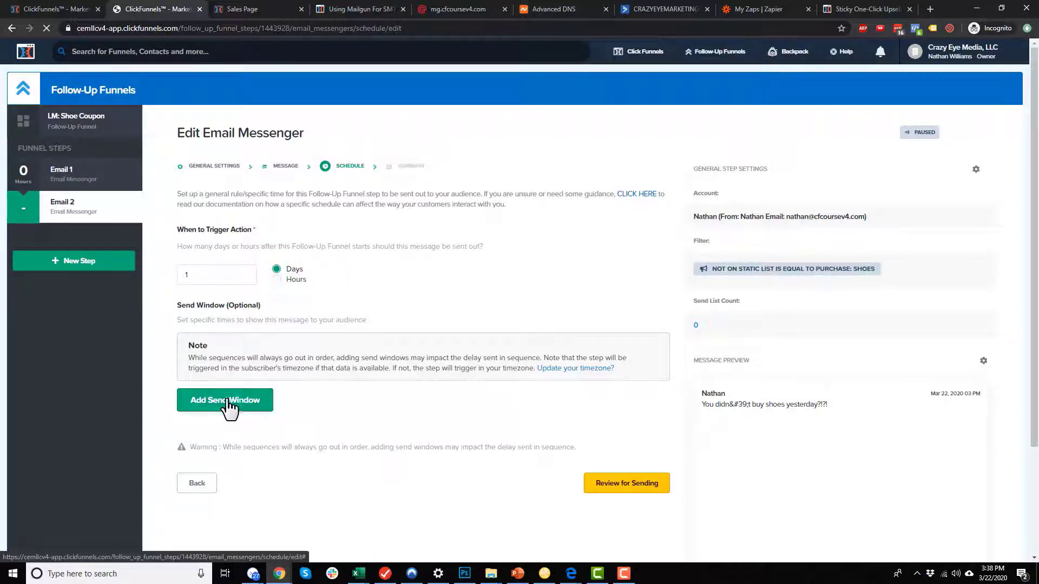
click(647, 487)
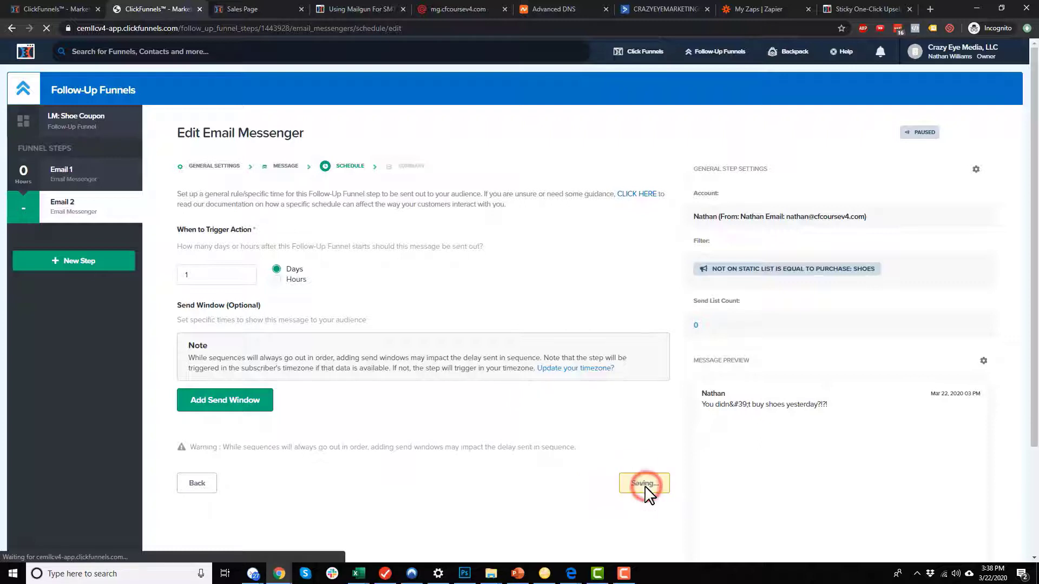
Take Email 2 live, then briefly check the PowerPoint funnel diagram and minimize it.
scroll(334, 292, down, 5)
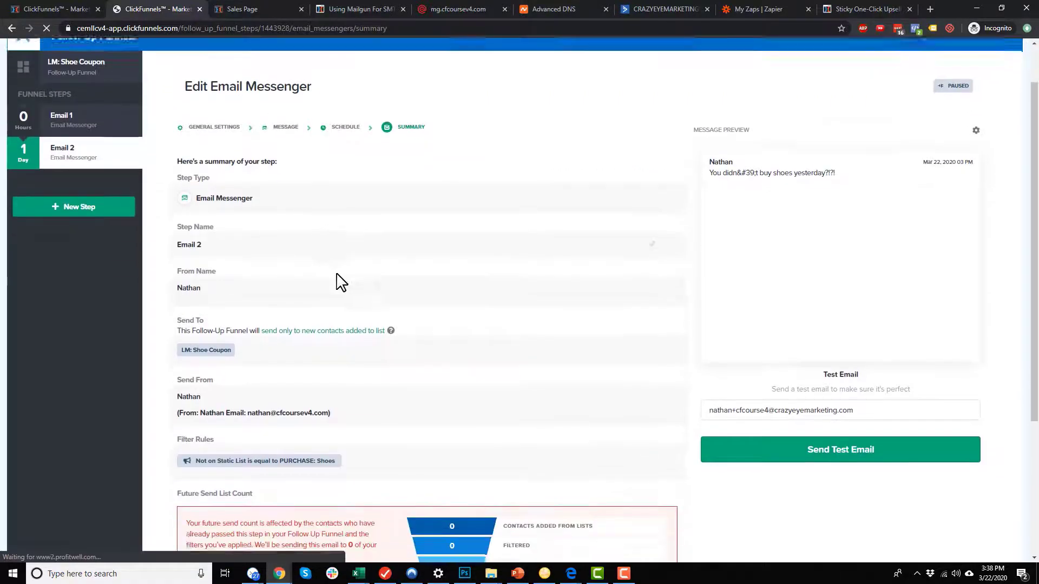
click(650, 484)
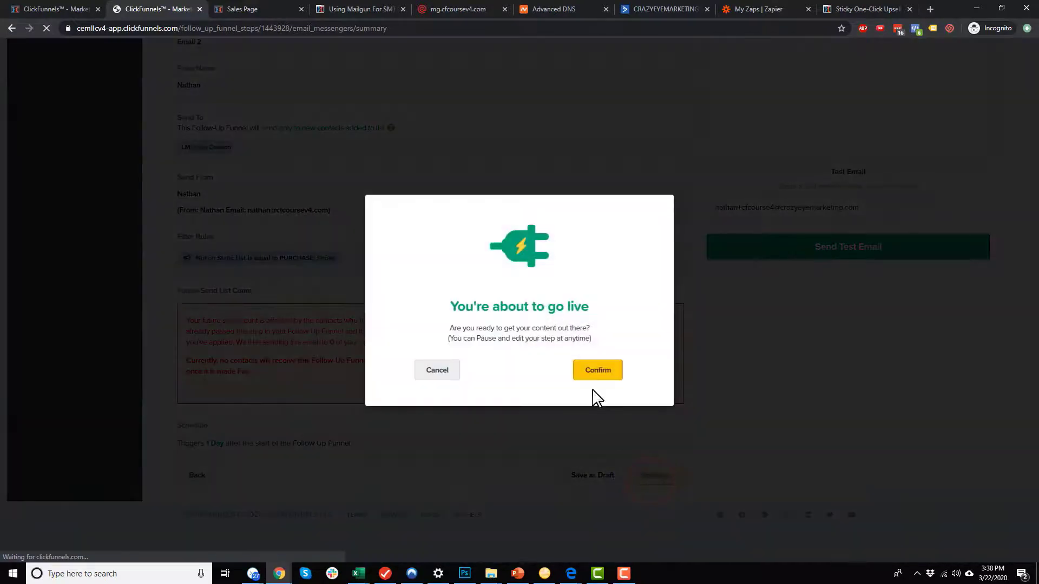
click(600, 376)
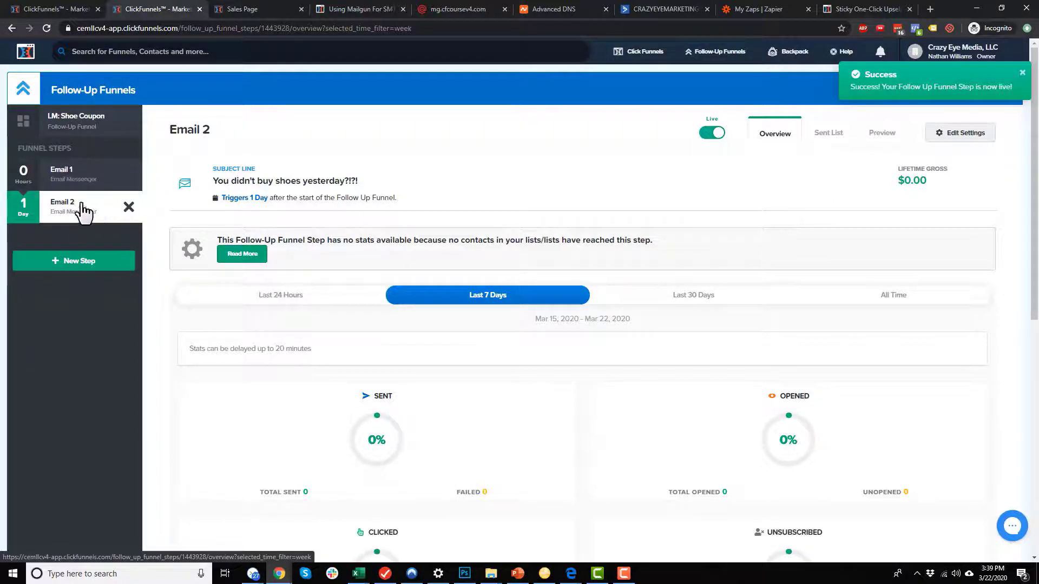
click(522, 576)
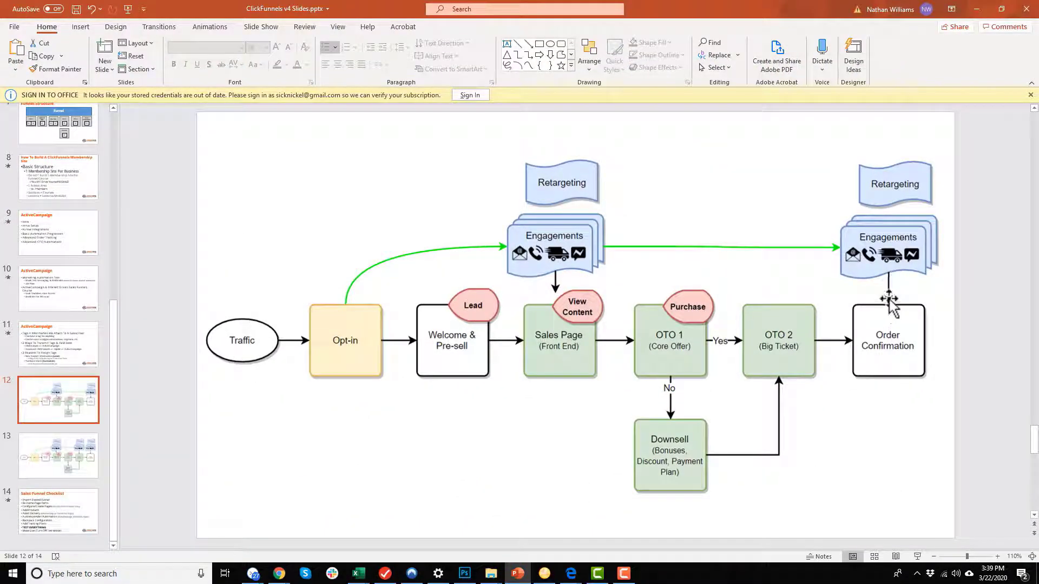
click(980, 11)
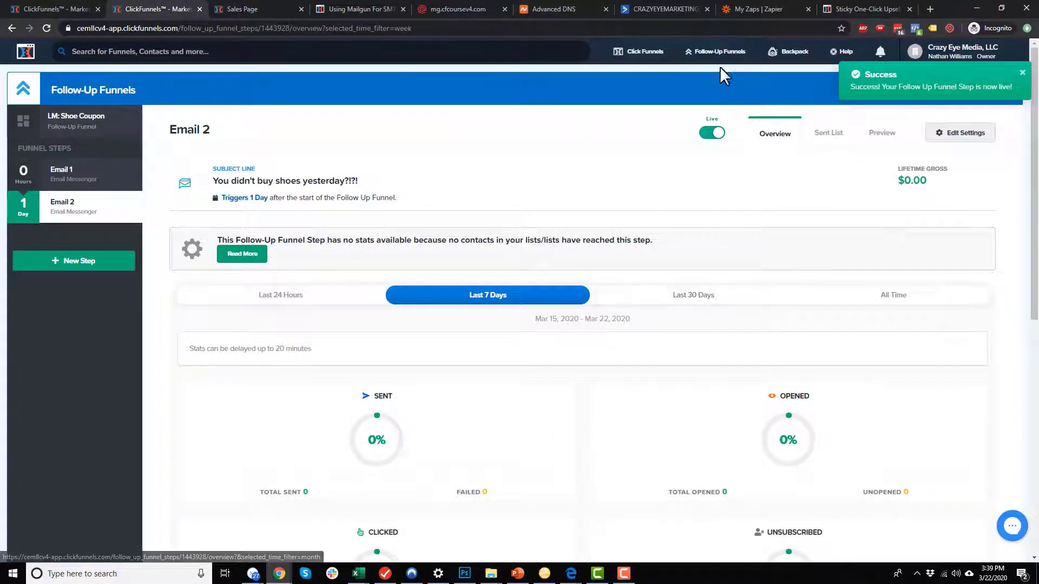
Start a new follow-up funnel named 'PURCHASE: Shoes'.
mouse_move(726, 53)
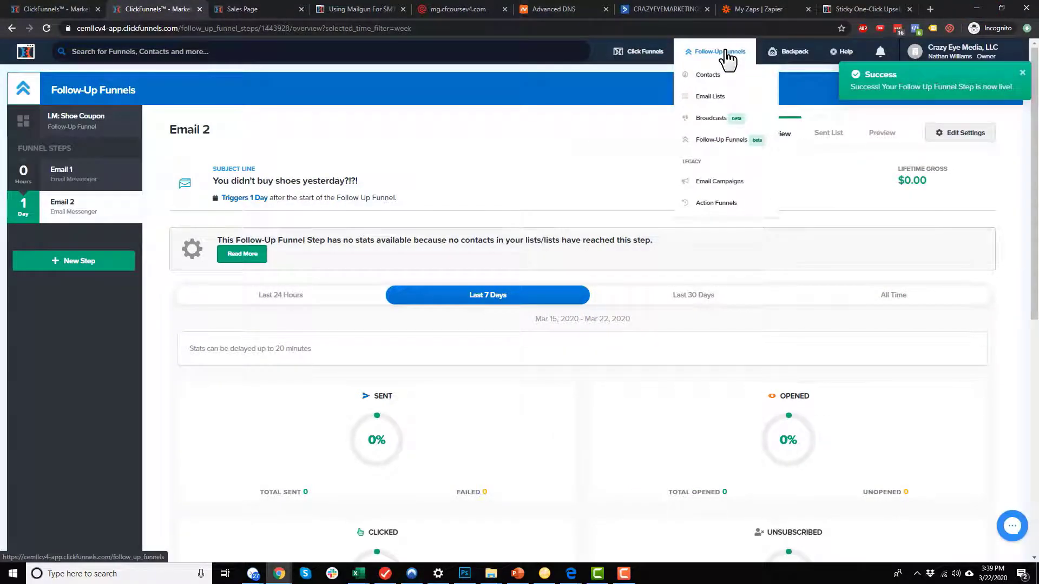
click(734, 144)
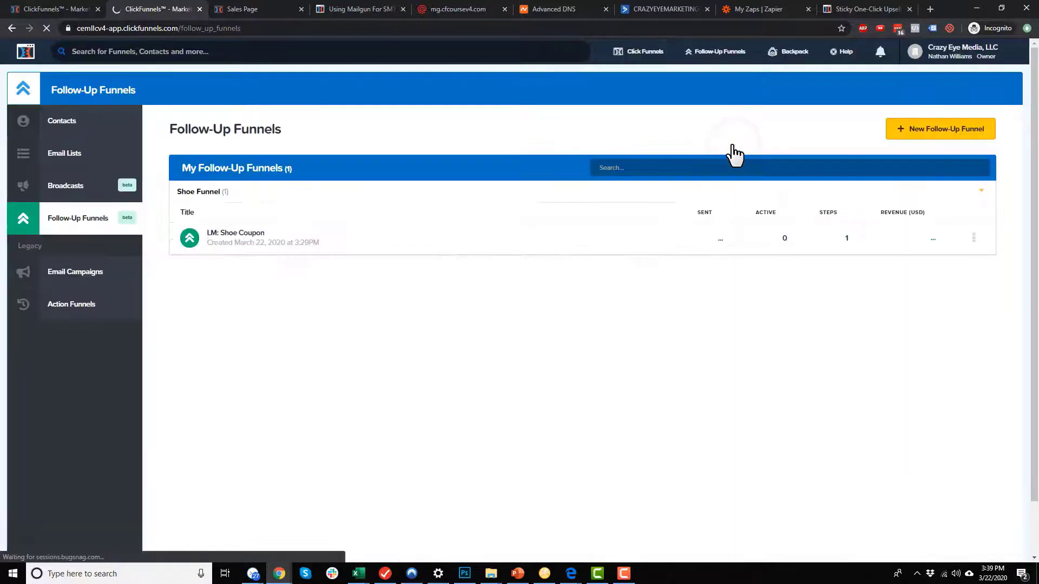
click(964, 135)
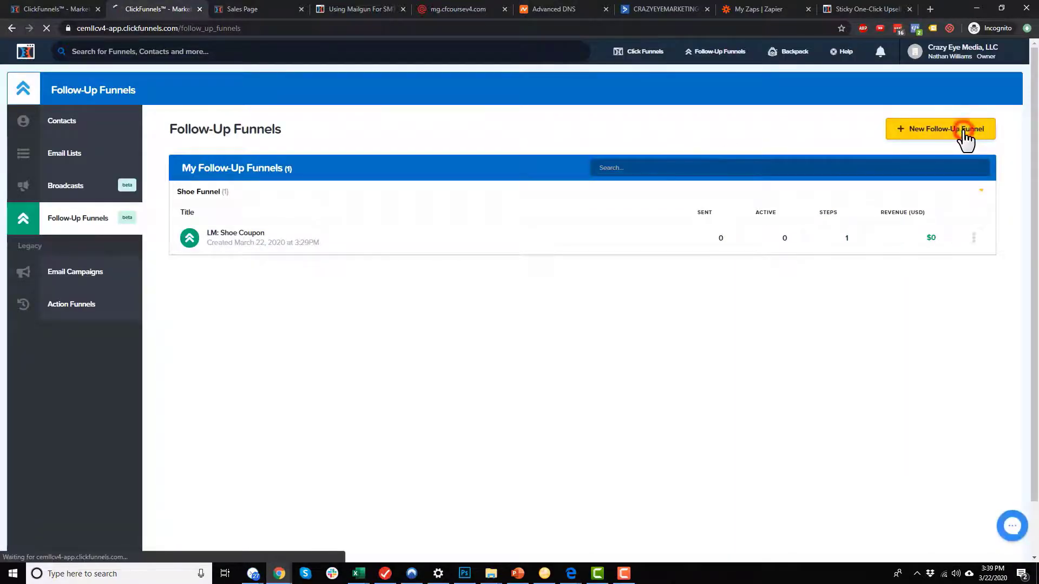
click(312, 189)
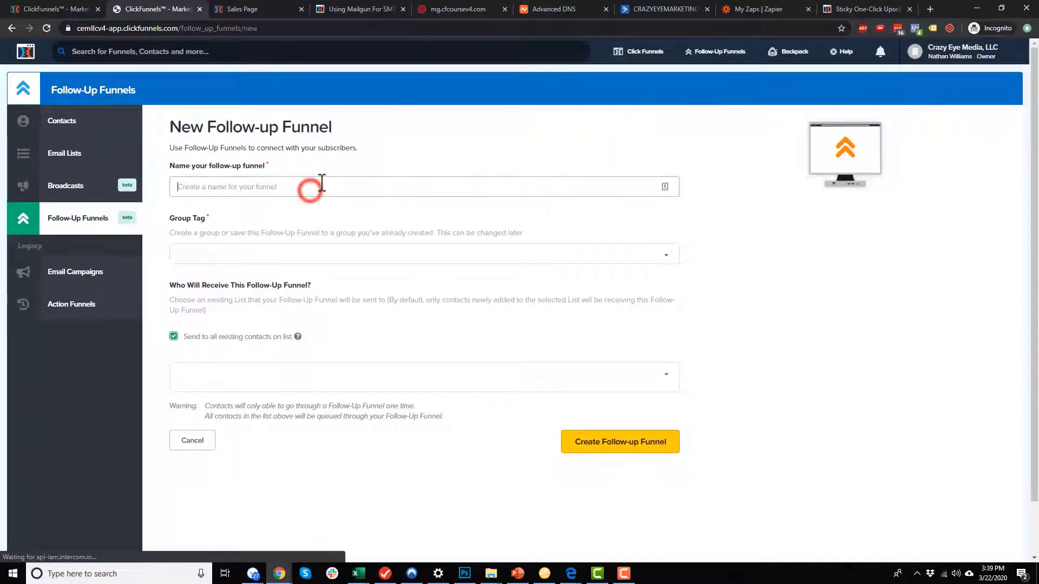
text(PURCHASE: Shoes)
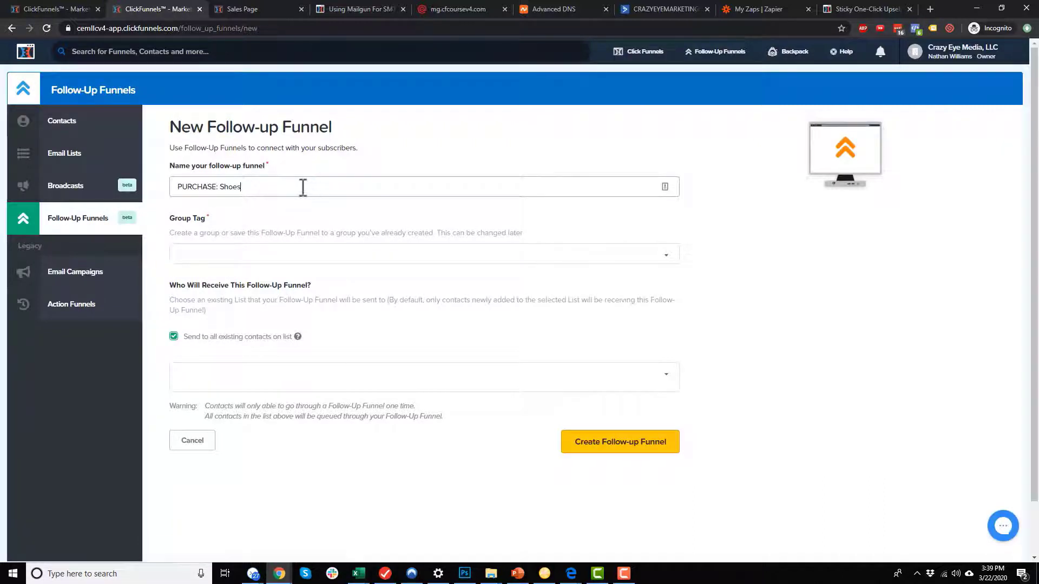
Tag it Shoe Funnel, send only to new contacts on the PURCHASE: Shoes list, and create it.
click(270, 259)
click(234, 270)
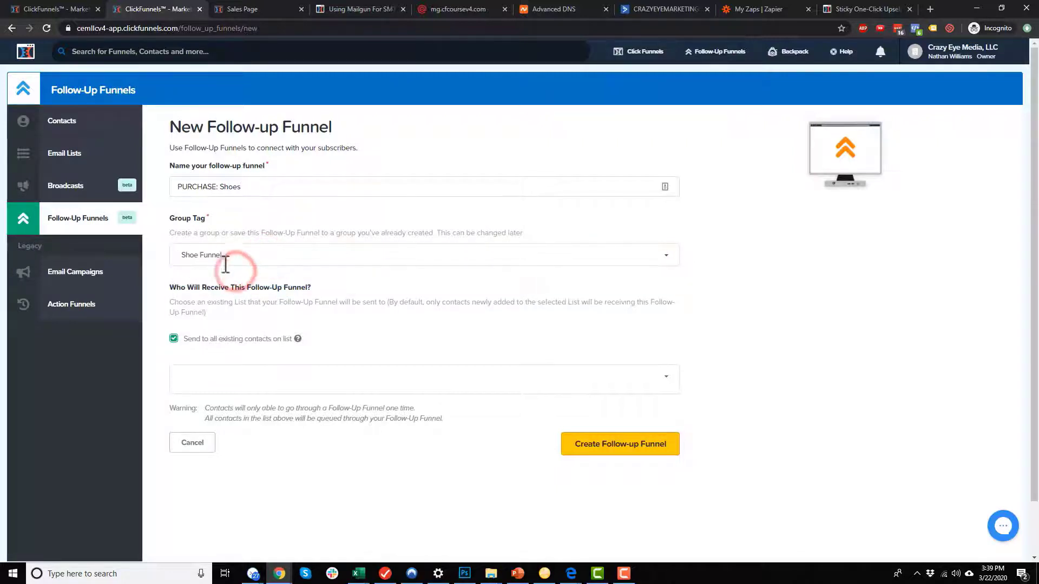
click(196, 339)
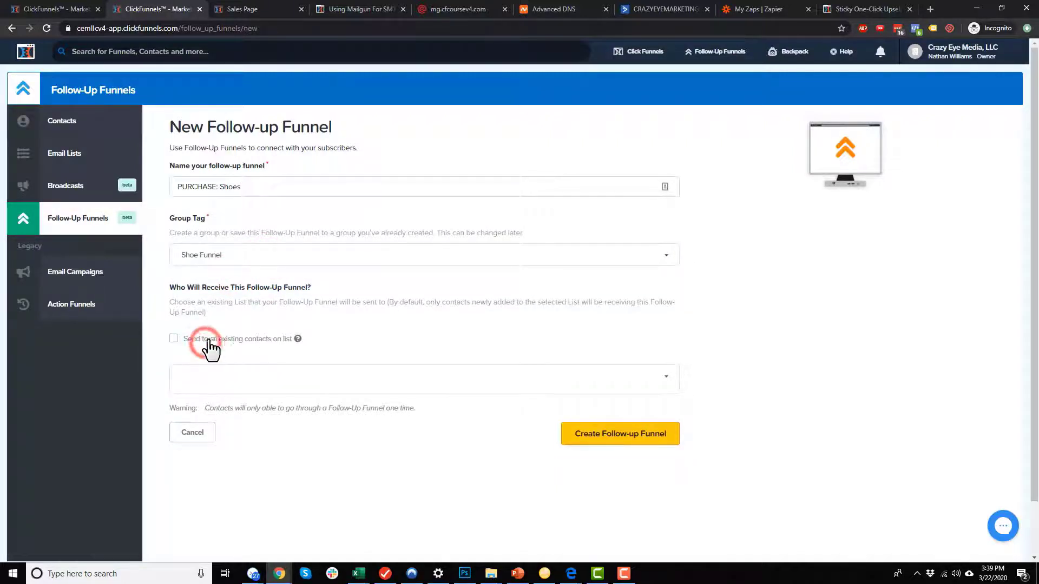
click(312, 376)
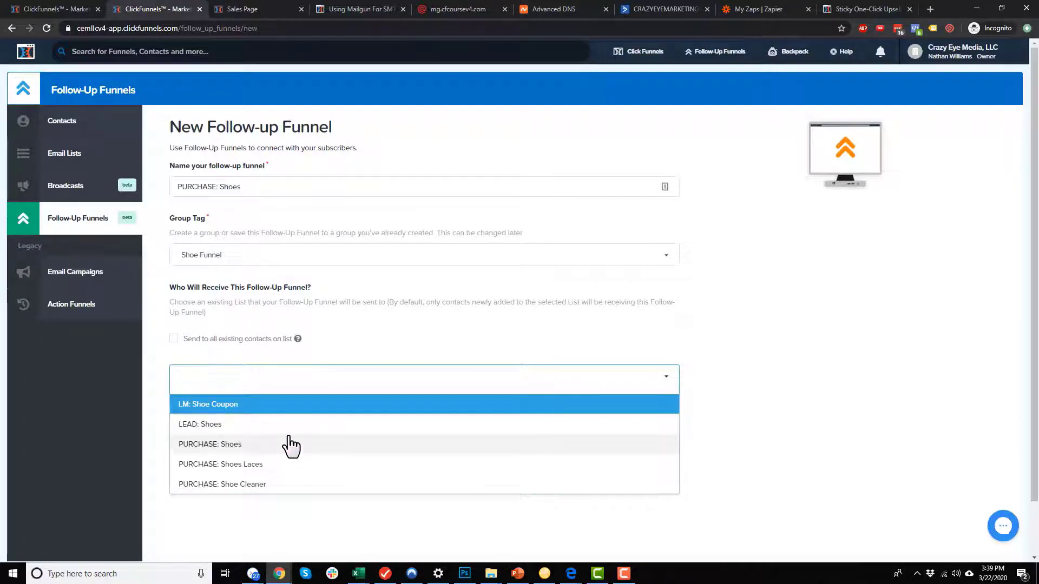
click(208, 445)
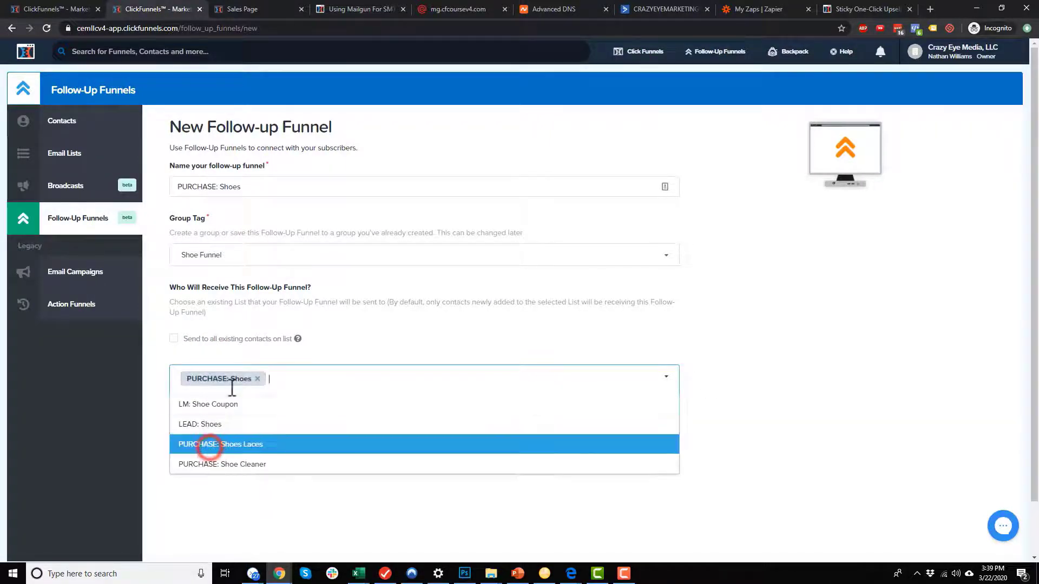
click(810, 389)
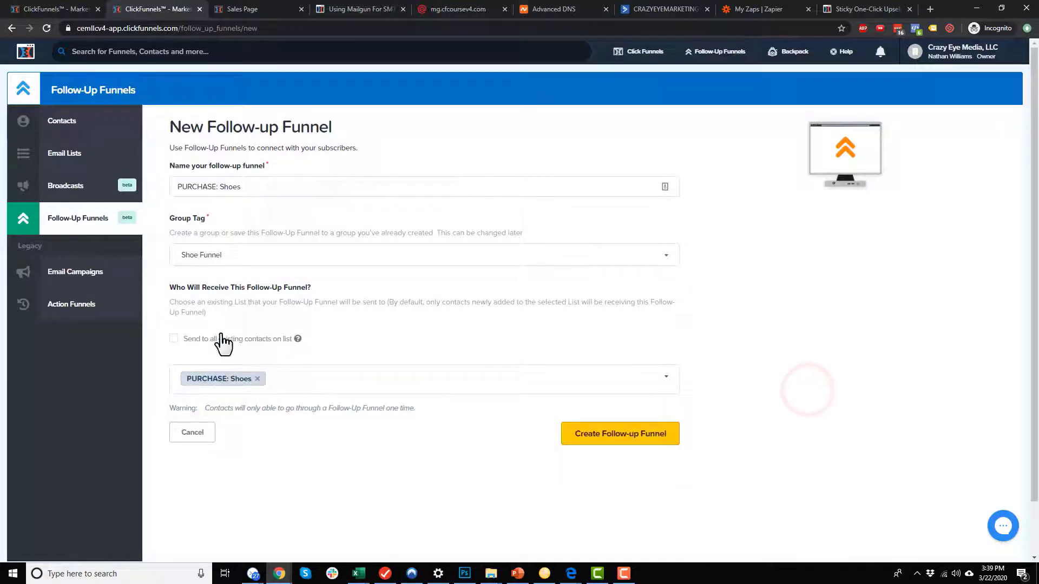
click(630, 447)
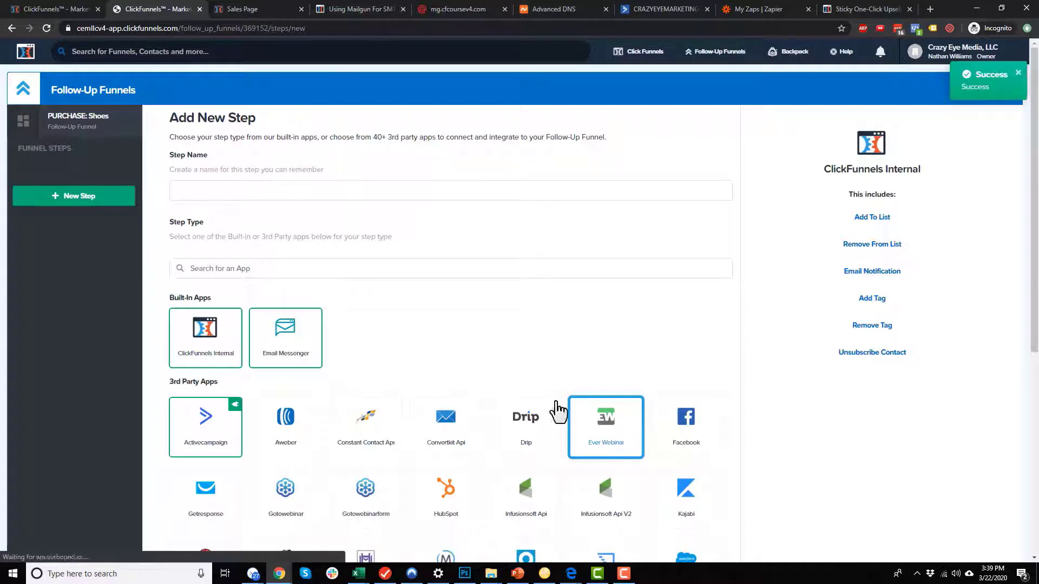
Add an Email Messenger step named 'Email 1' to the funnel.
click(269, 193)
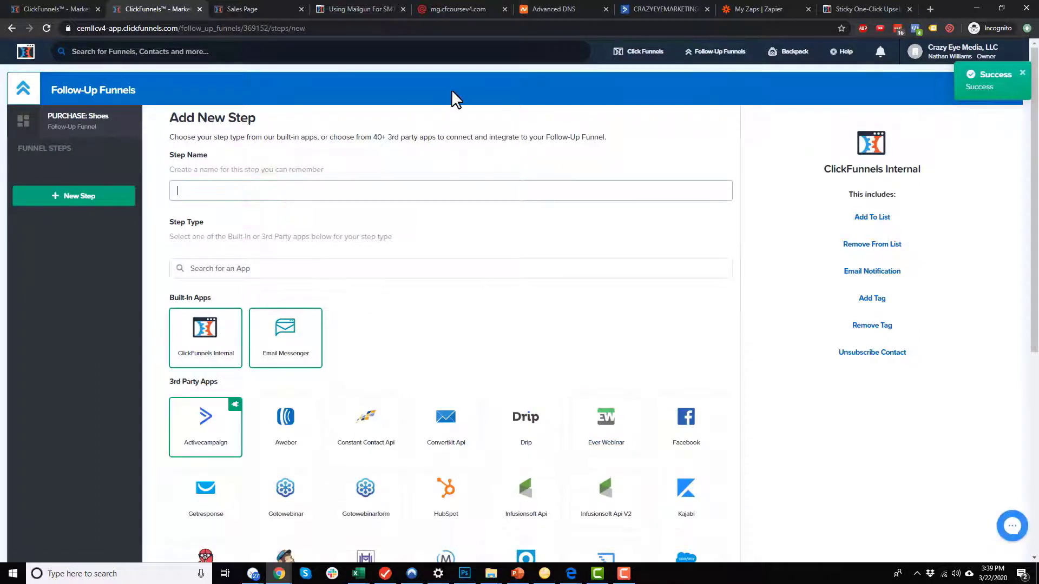
text(Email 1)
click(300, 342)
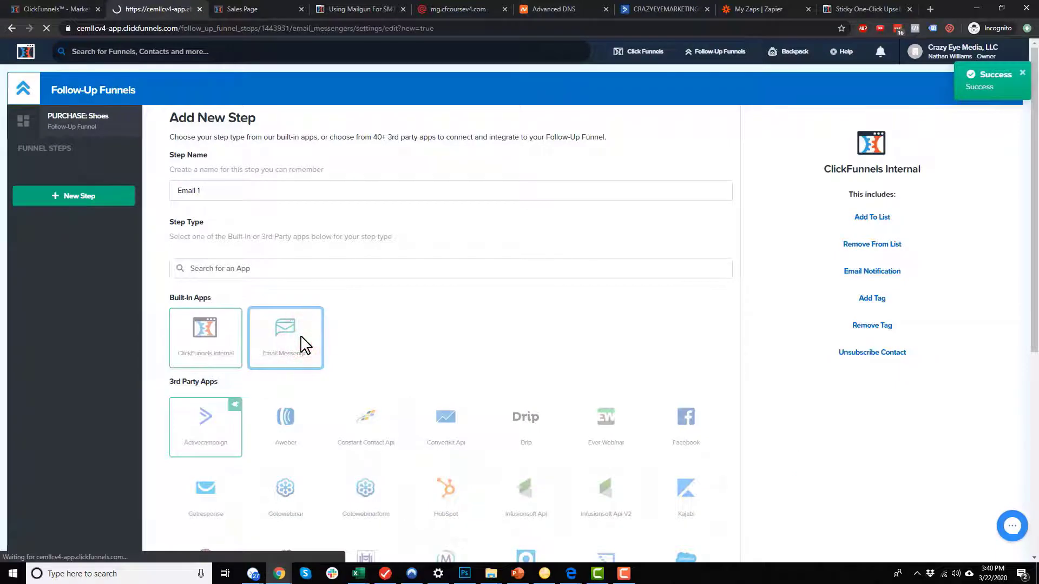
Send it through Mailgun with the sender's display name and no filter rule group.
click(271, 298)
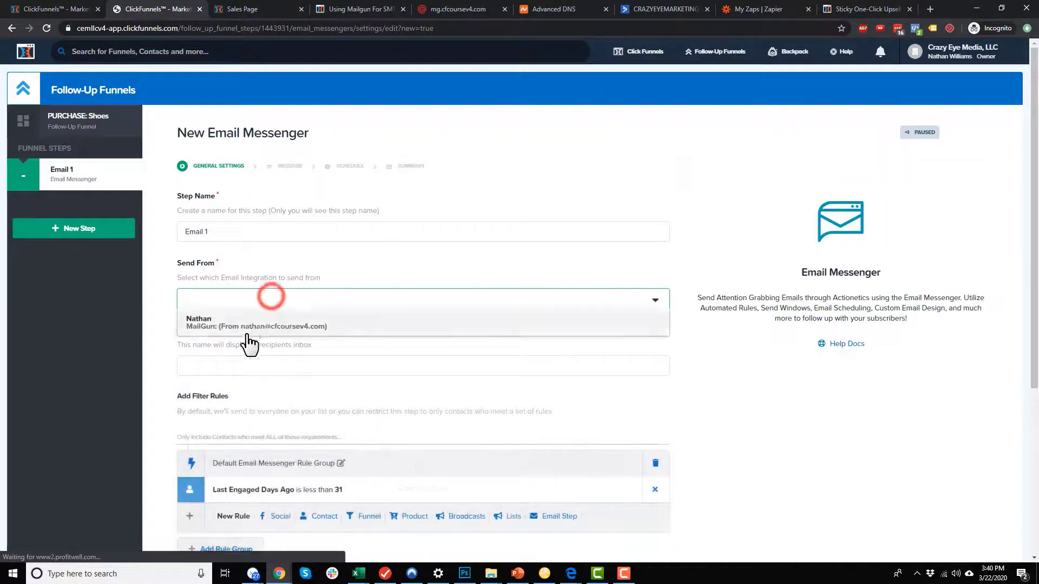
click(249, 330)
click(259, 375)
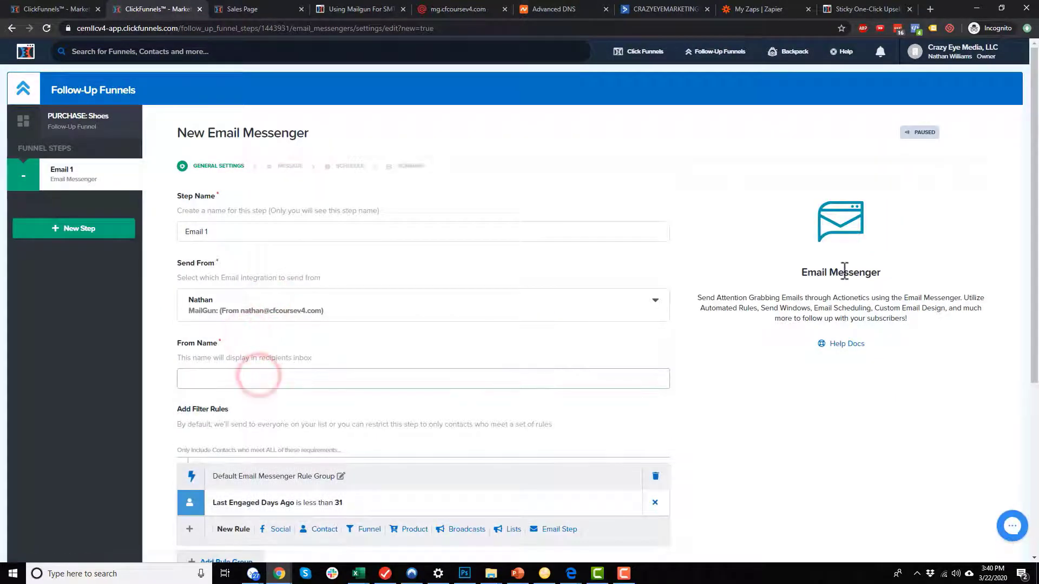
text(Nathan)
scroll(630, 268, down, 4)
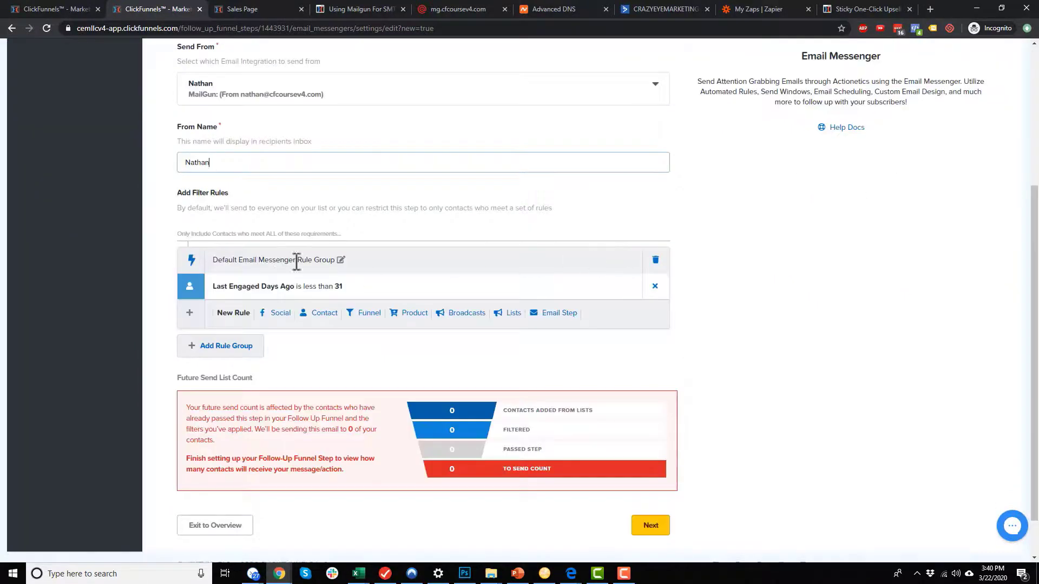
click(656, 261)
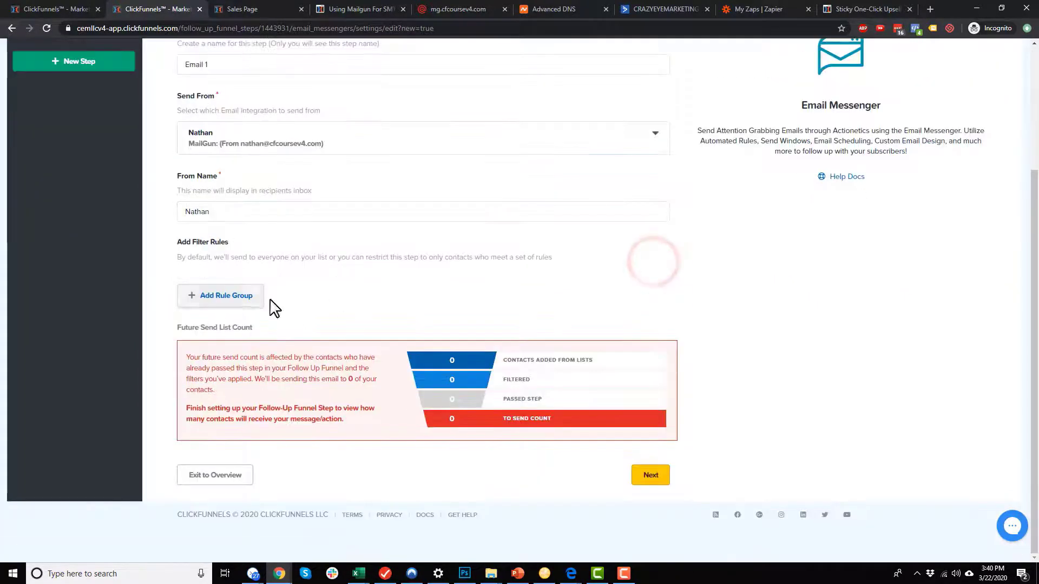
click(652, 476)
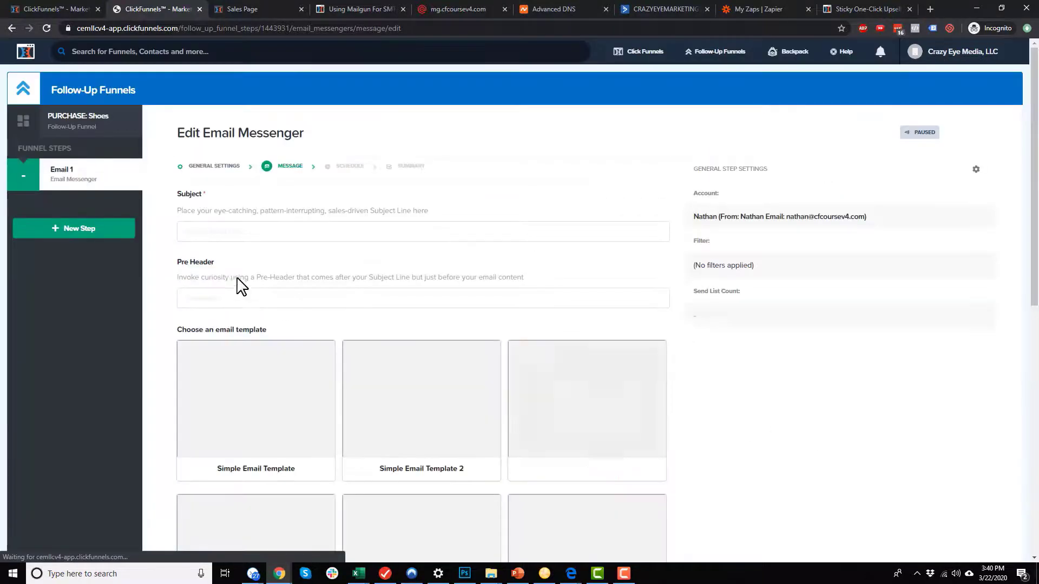
Give Email 1 the subject 'Thank yoyu for buying Shoes!', a shipping pre-header, and Simple Email Template 2.
click(296, 232)
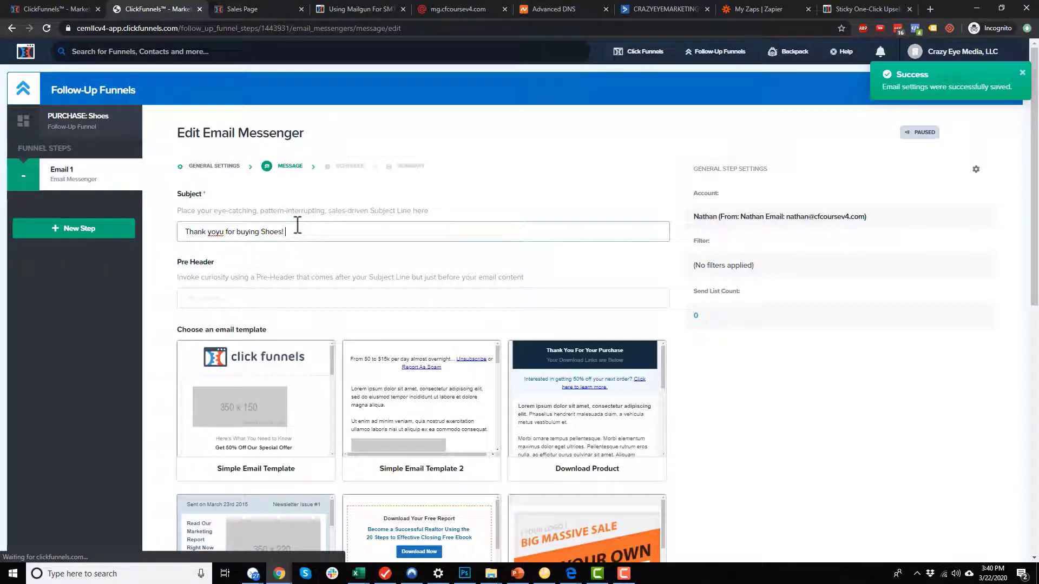
click(364, 297)
text(Your shoes will be shipped soon!)
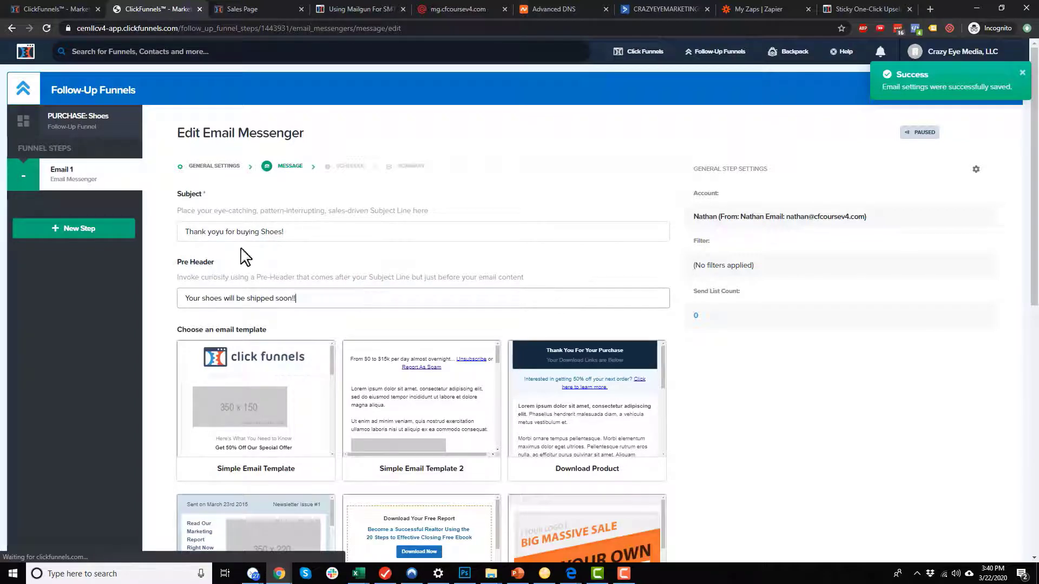
text(!)
click(421, 391)
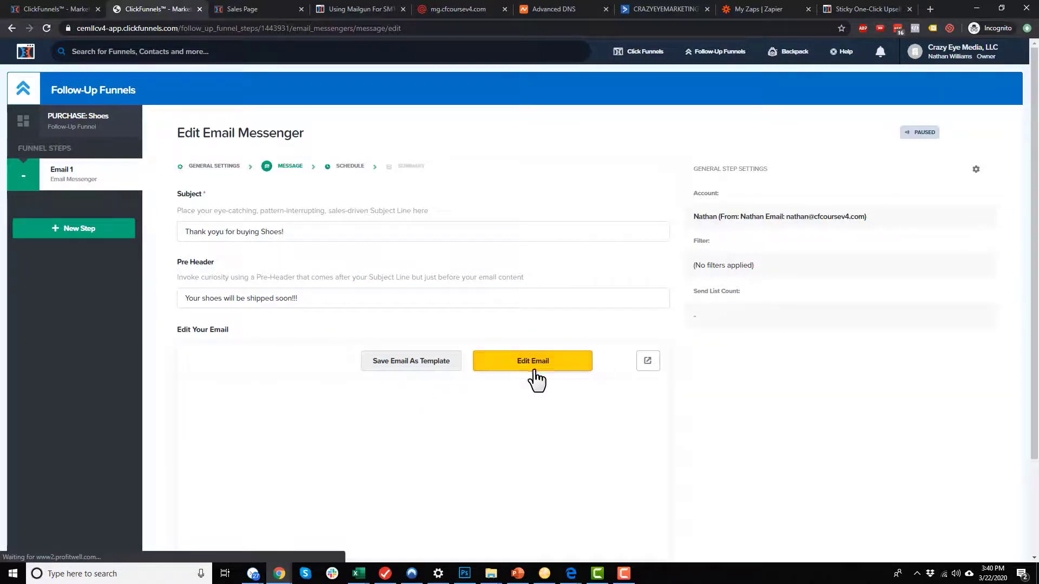
click(531, 365)
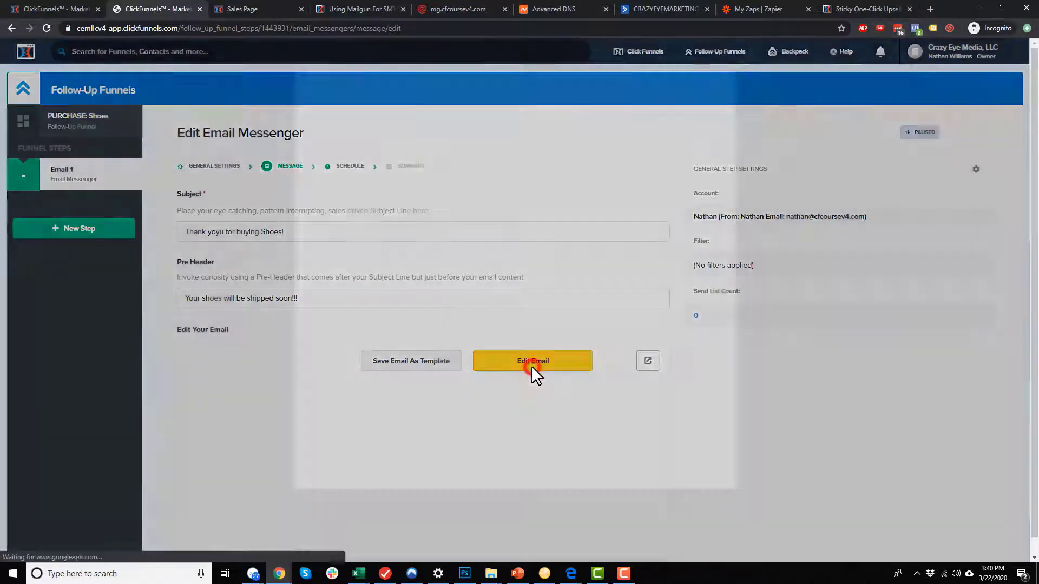
Replace the Lorem ipsum paragraphs with 'We're shipping your shoes soon!!!!' and save the email body.
click(510, 195)
triple_click(504, 184)
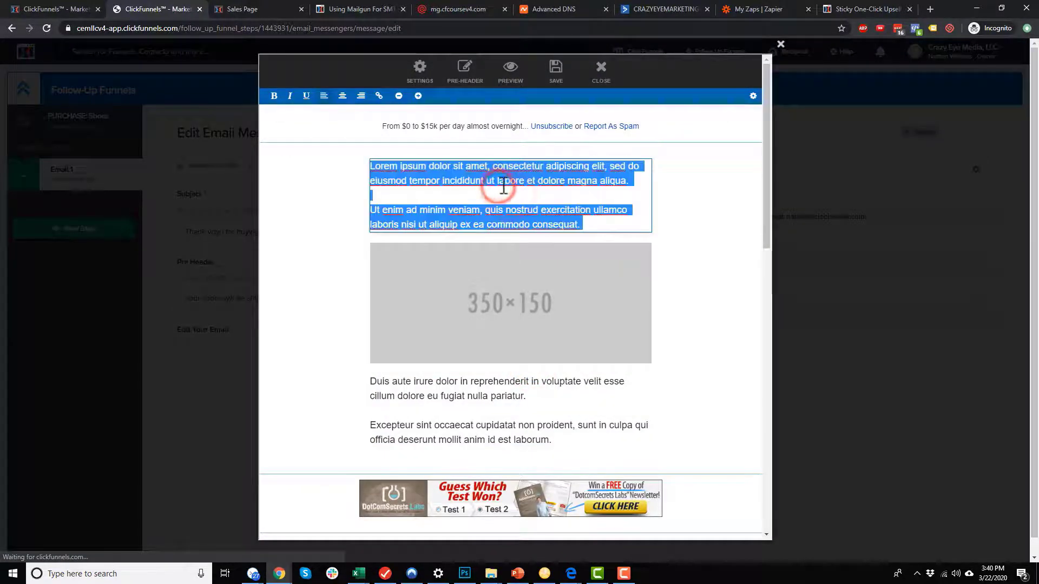
key(BackSpace)
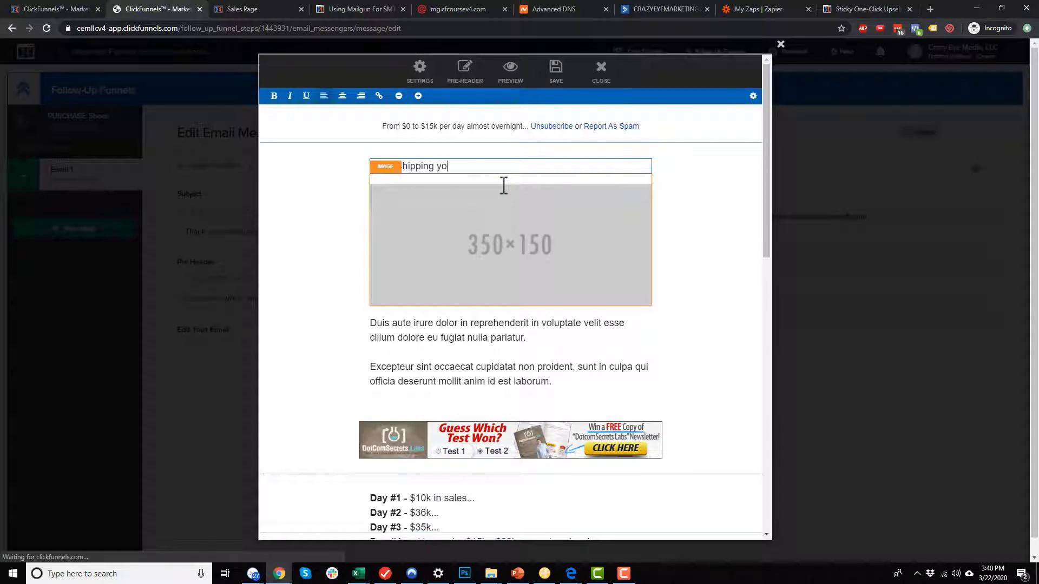
text(!!!!)
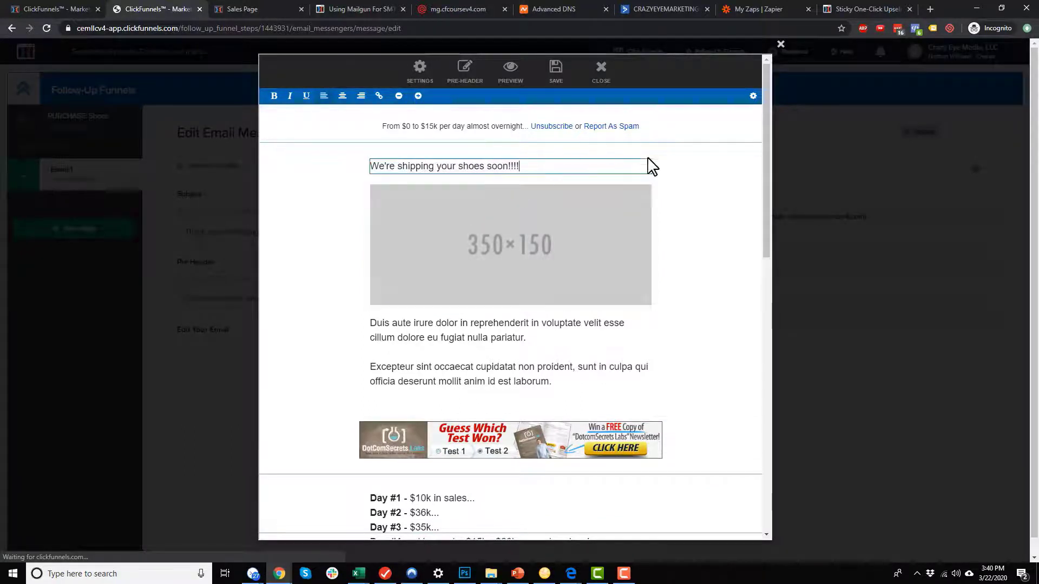
click(705, 235)
click(557, 76)
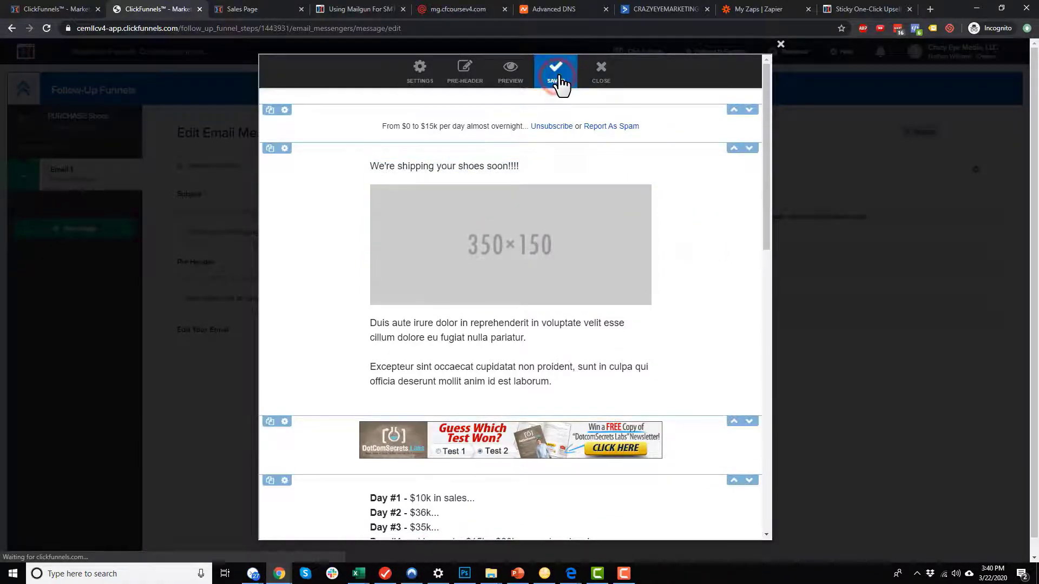
click(781, 44)
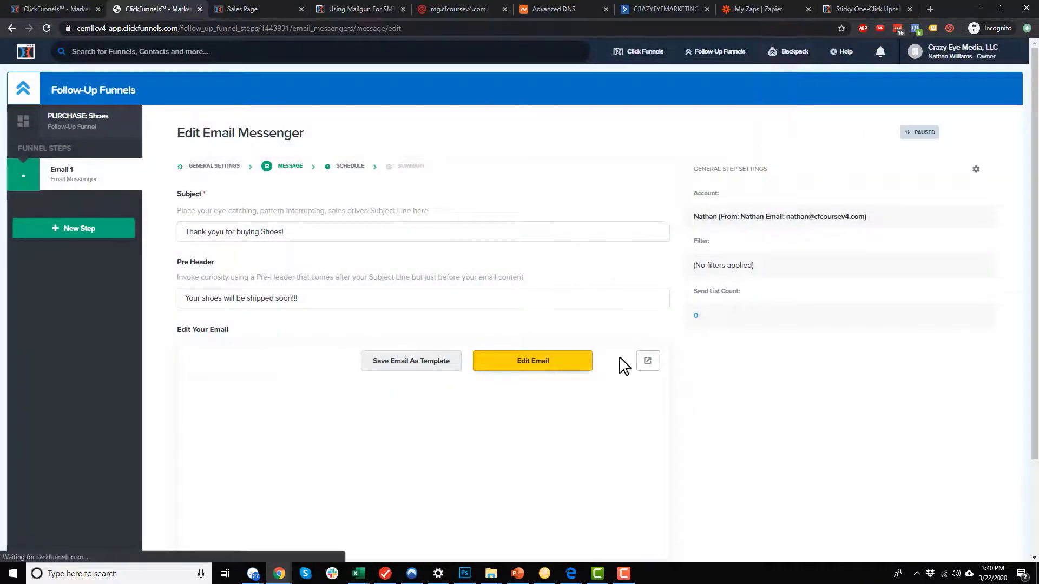
scroll(679, 355, down, 2)
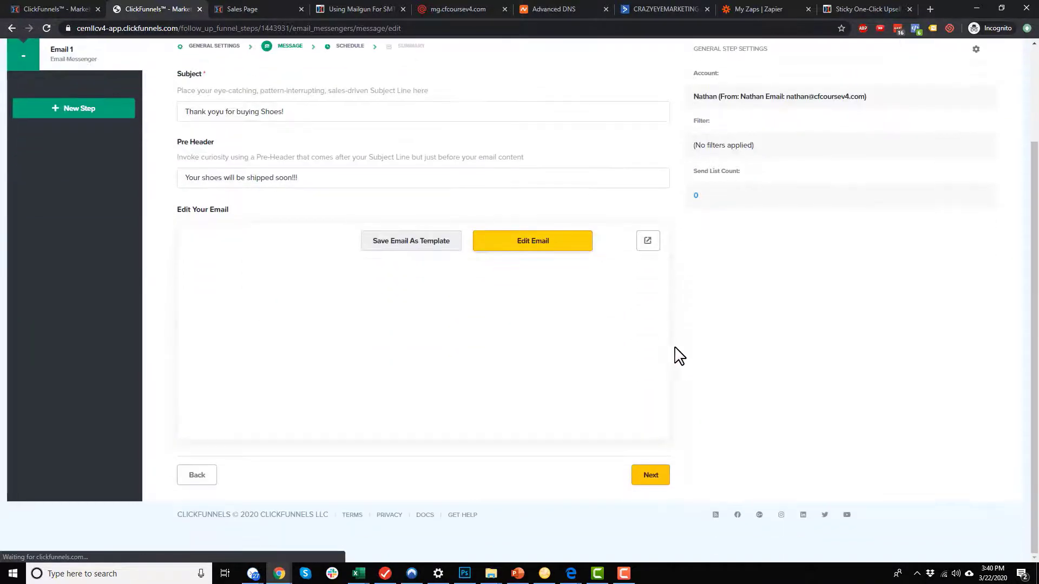
Keep Email 1 sending immediately at 0 hours and take it live.
click(647, 477)
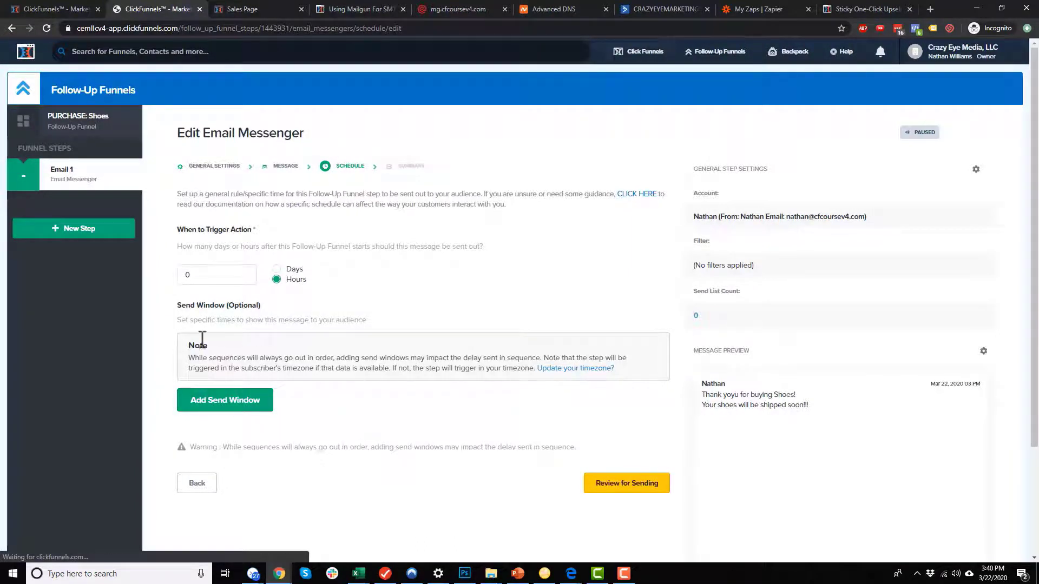
click(613, 485)
scroll(508, 233, down, 5)
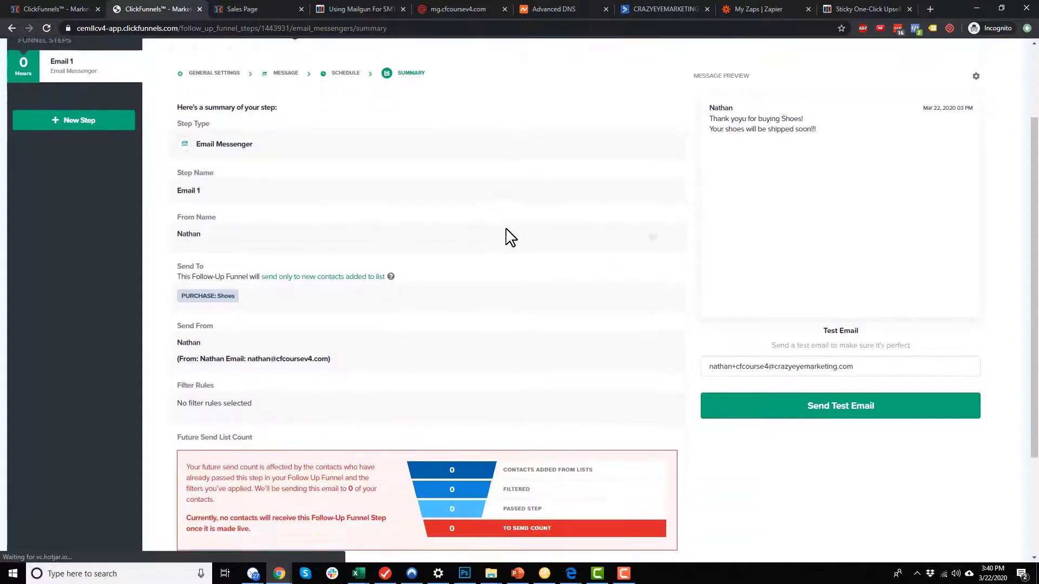
click(656, 487)
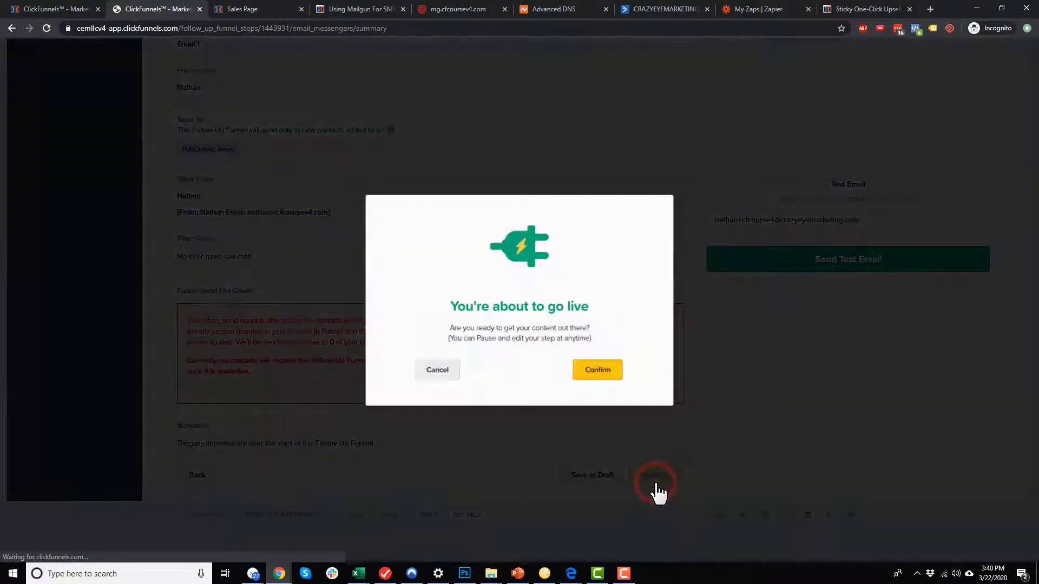
click(599, 374)
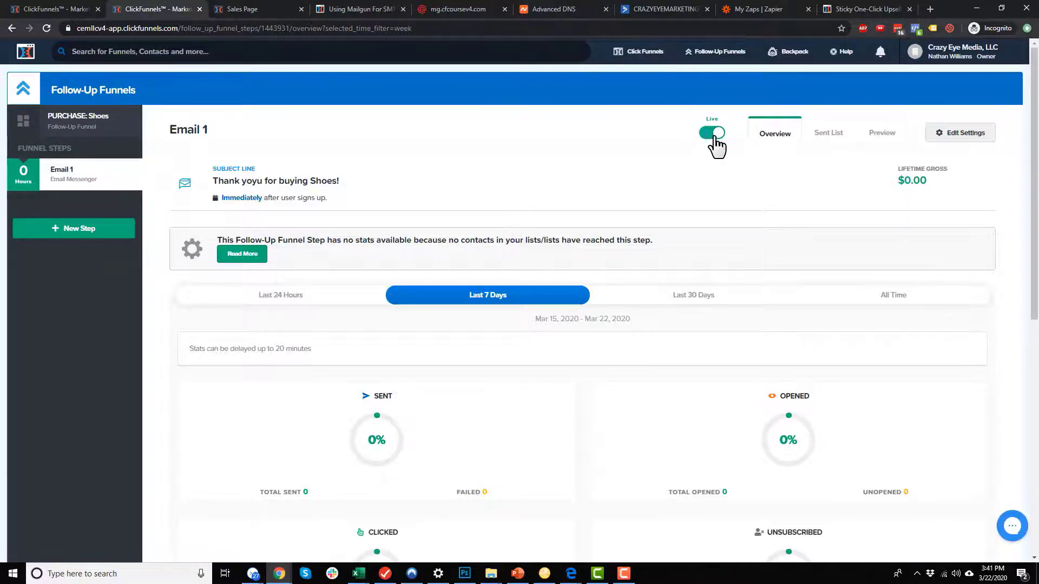
Look over the Email 1 stats, then switch to the PowerPoint sales funnel diagram.
scroll(670, 271, down, 5)
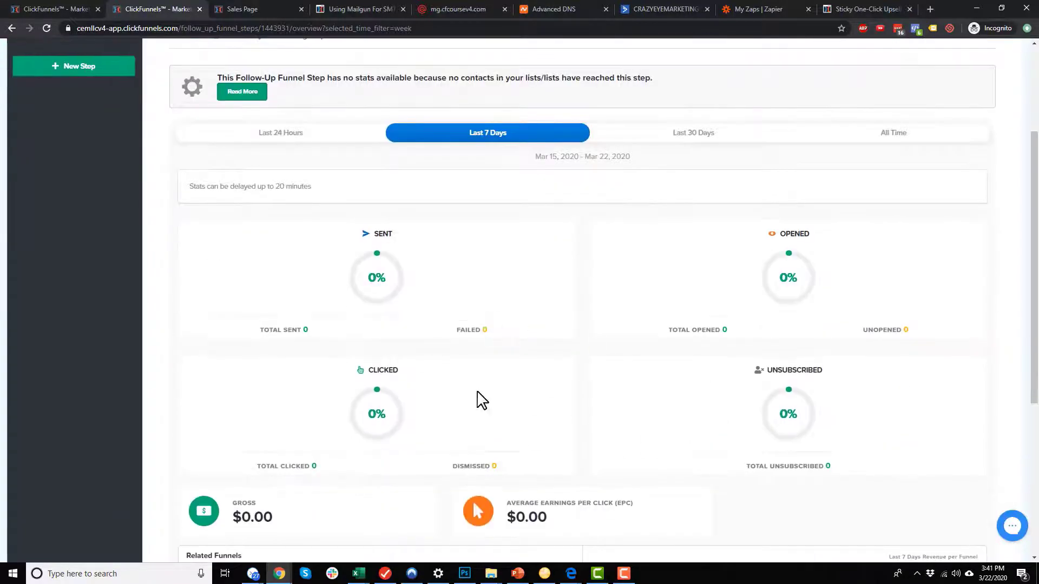
scroll(747, 409, up, 5)
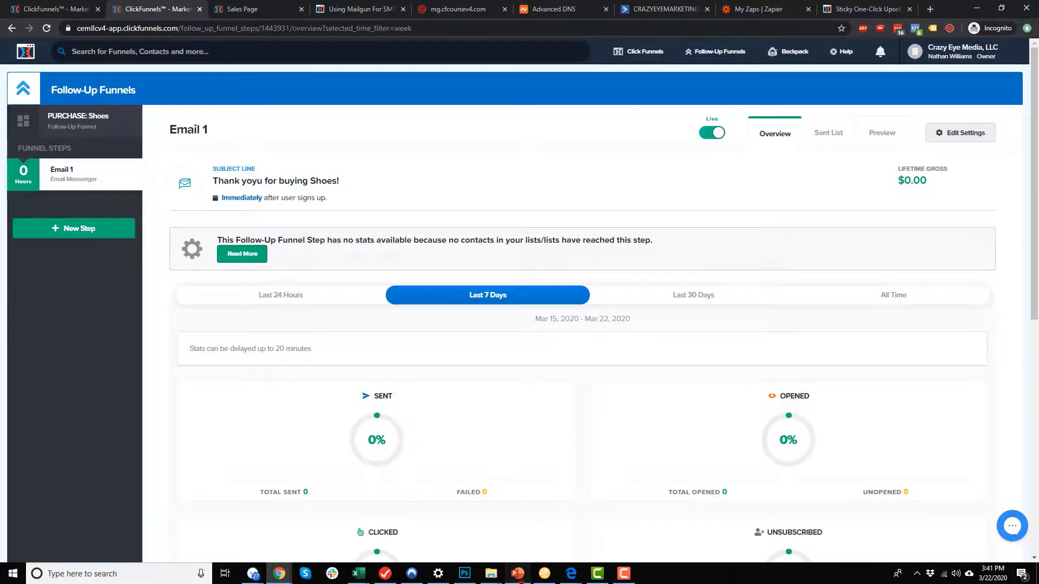
click(518, 573)
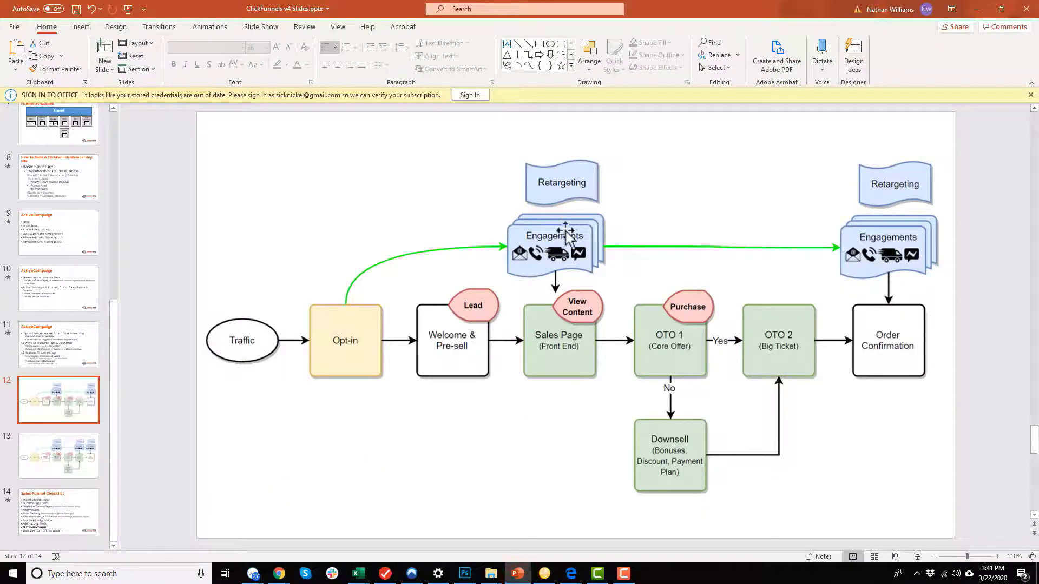
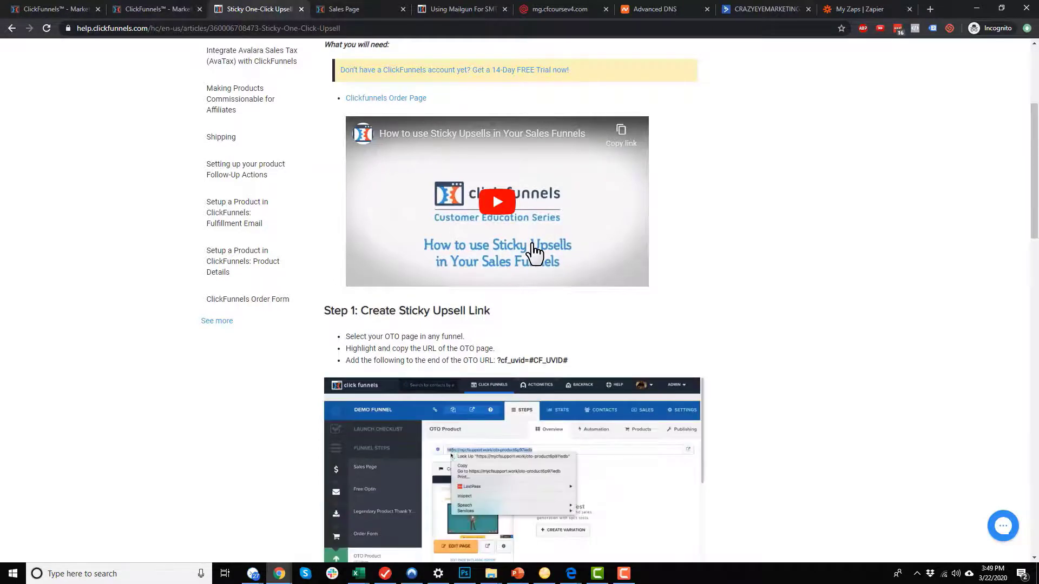
Open the PURCHASE: Shoes follow-up funnel from the Follow-Up Funnels list.
click(82, 5)
click(169, 9)
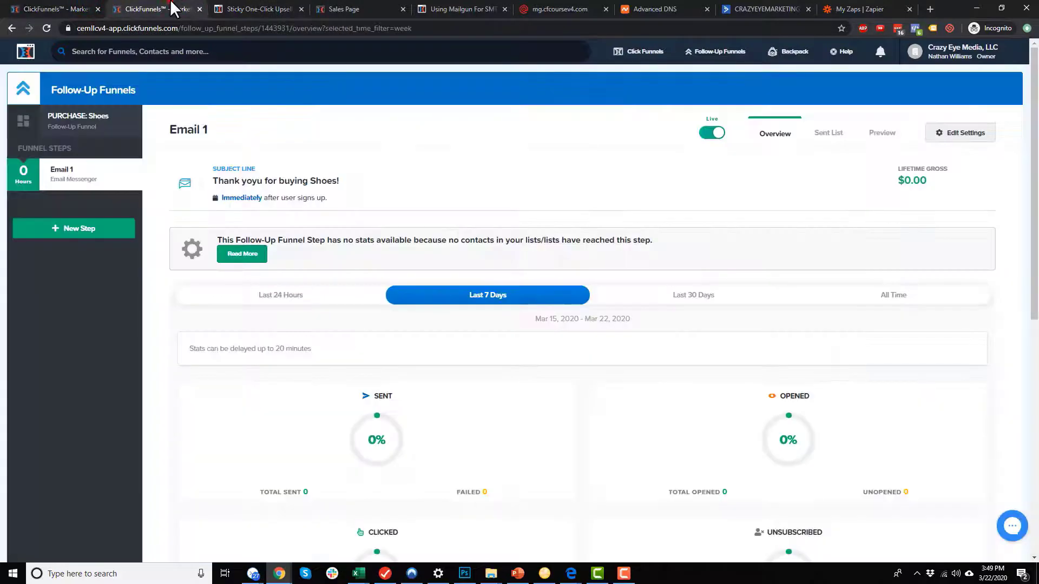
mouse_move(720, 51)
click(728, 142)
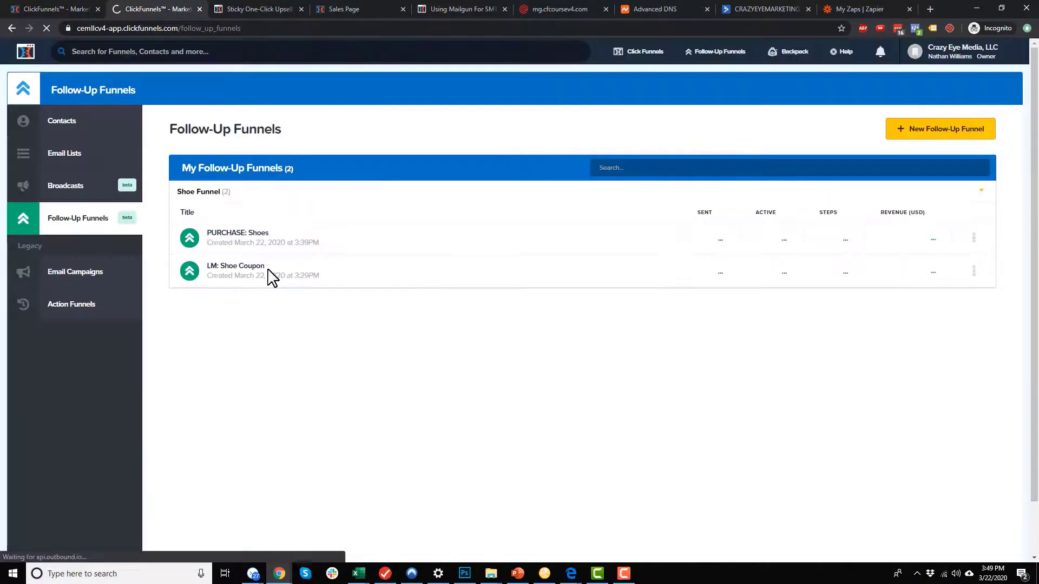
click(247, 236)
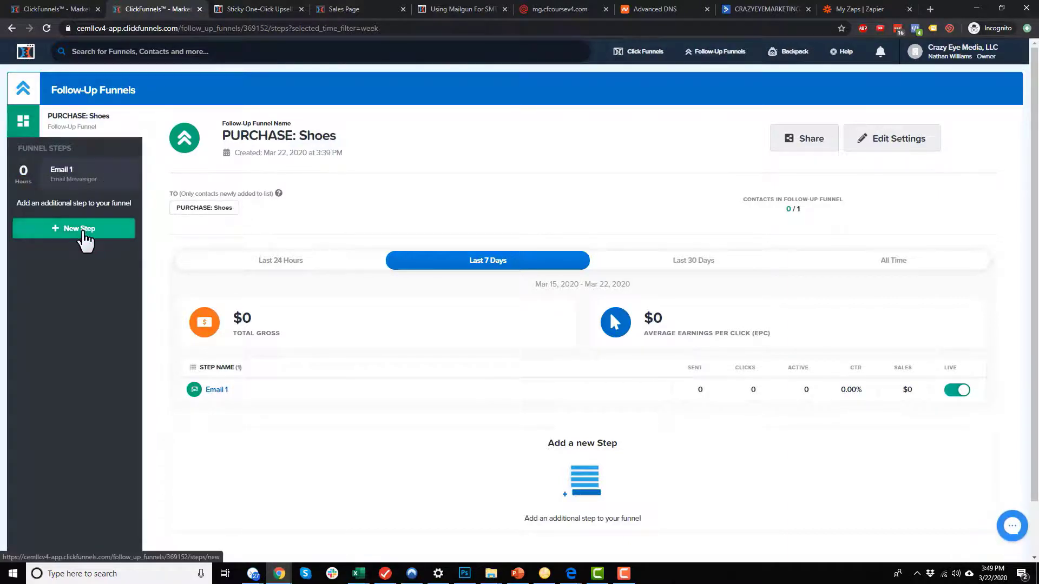
Add a new step named 'Email 2' using the Email Messenger app.
click(83, 230)
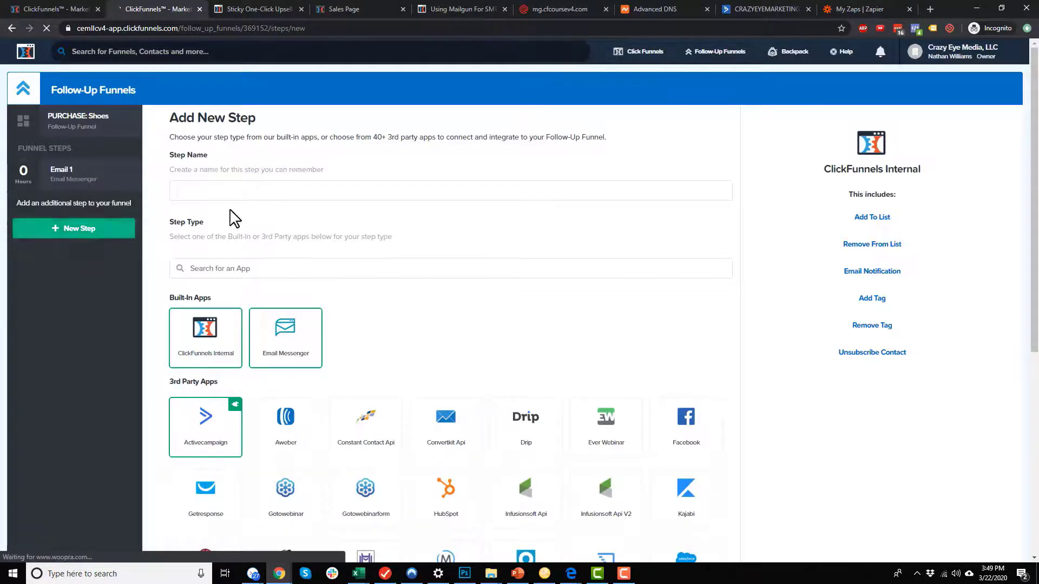
click(301, 343)
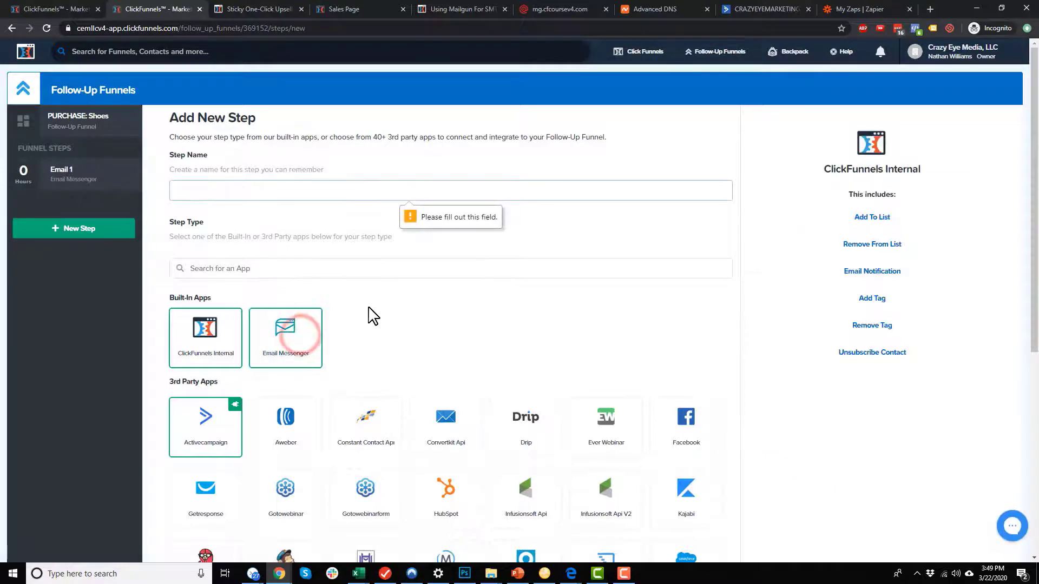
click(325, 191)
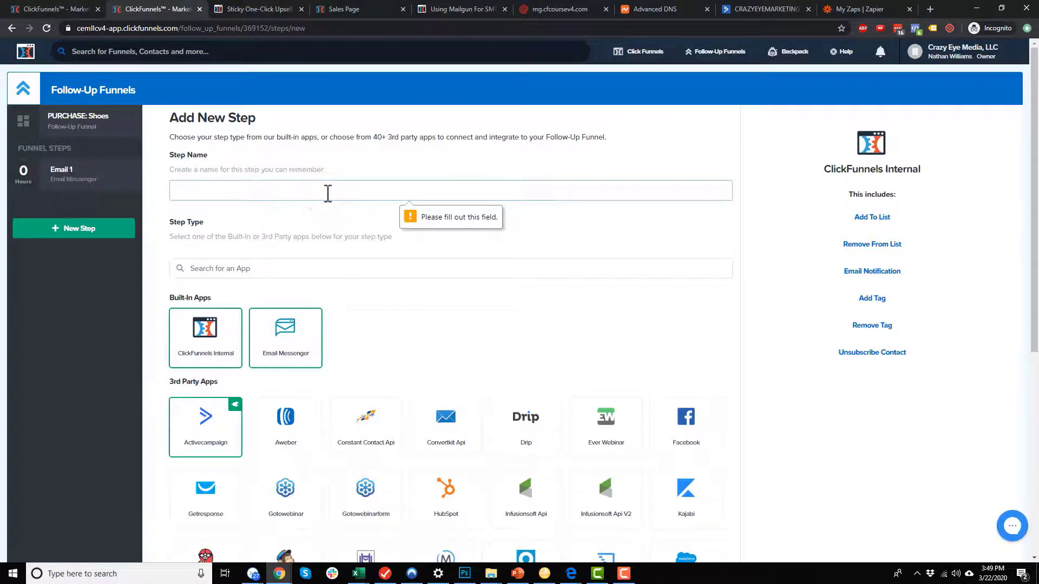
text(Email 2)
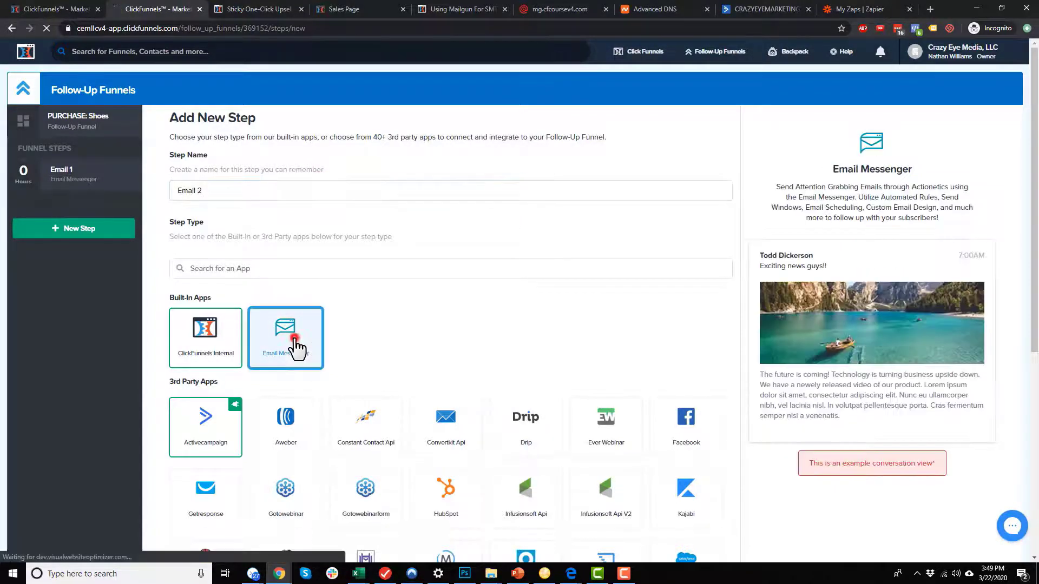
click(291, 343)
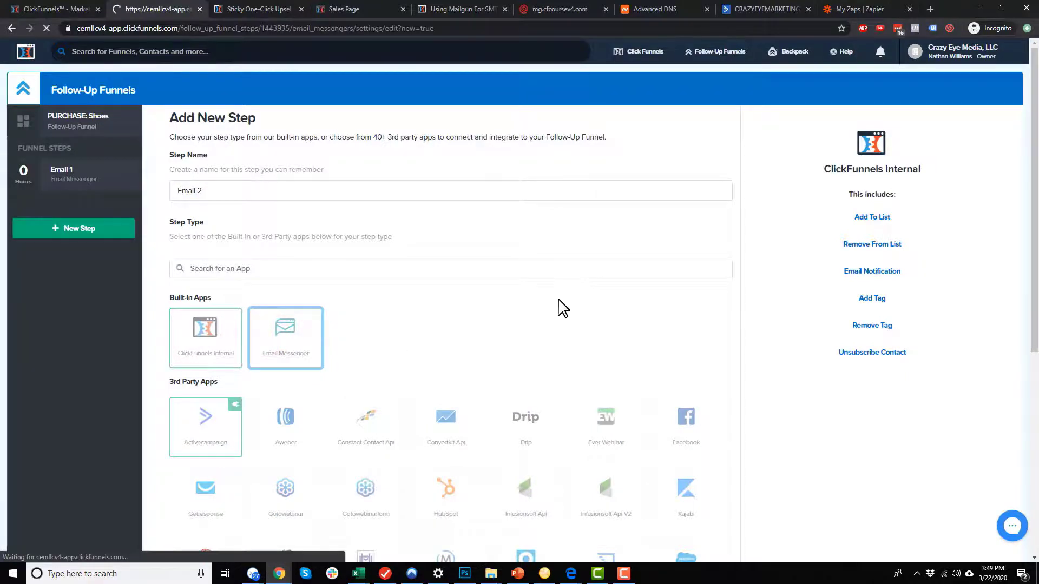
Send Email 2 through the MailGun integration with the sender's name as From Name.
click(349, 297)
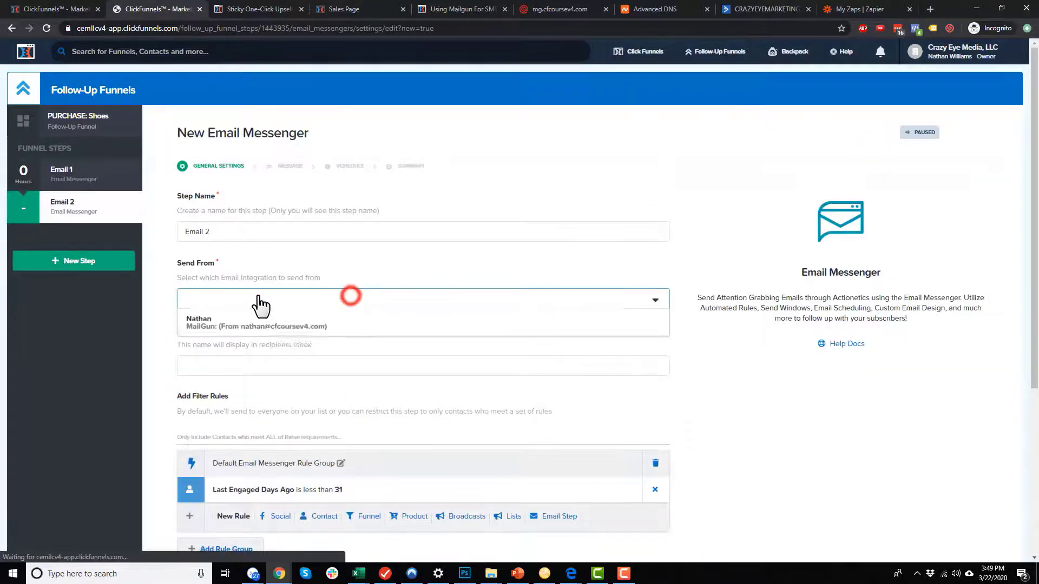
click(247, 322)
scroll(275, 292, down, 2)
click(275, 269)
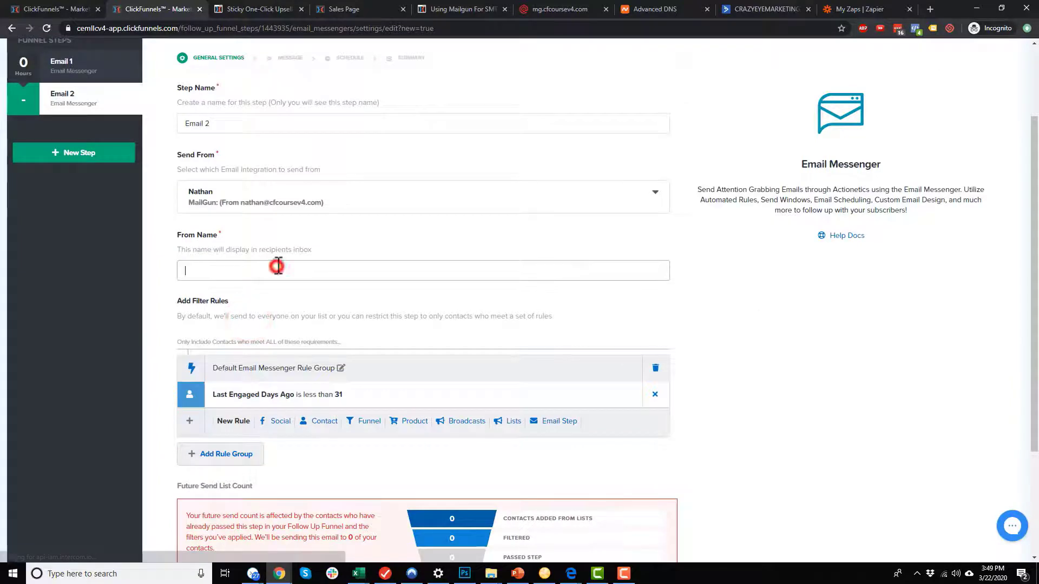
text(Nathan)
scroll(436, 309, down, 3)
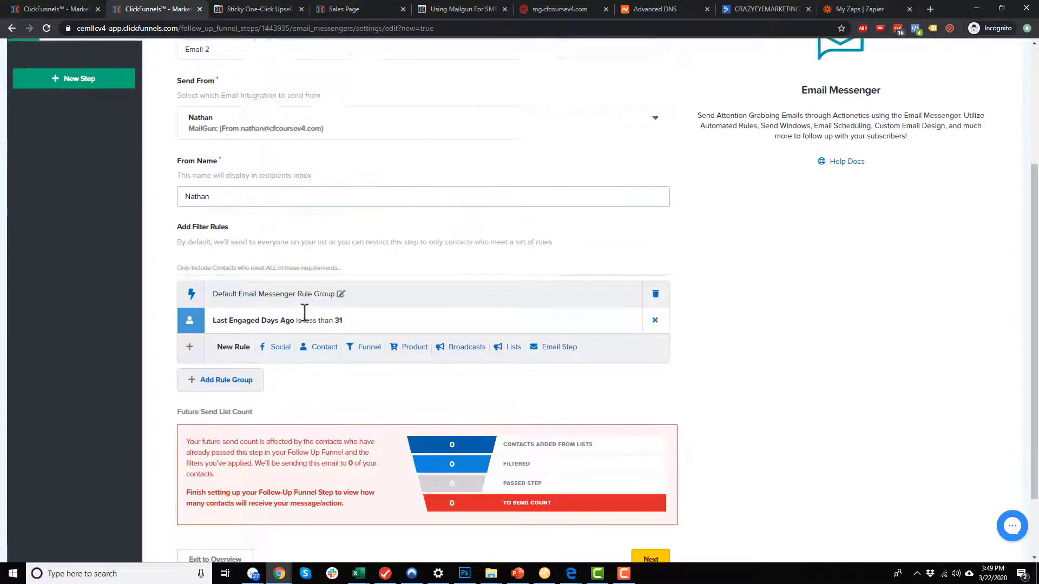
Replace the Last Engaged rule with 'Not on Static List is equal to PURCHASE: Shoe Cleaner' and save.
click(658, 238)
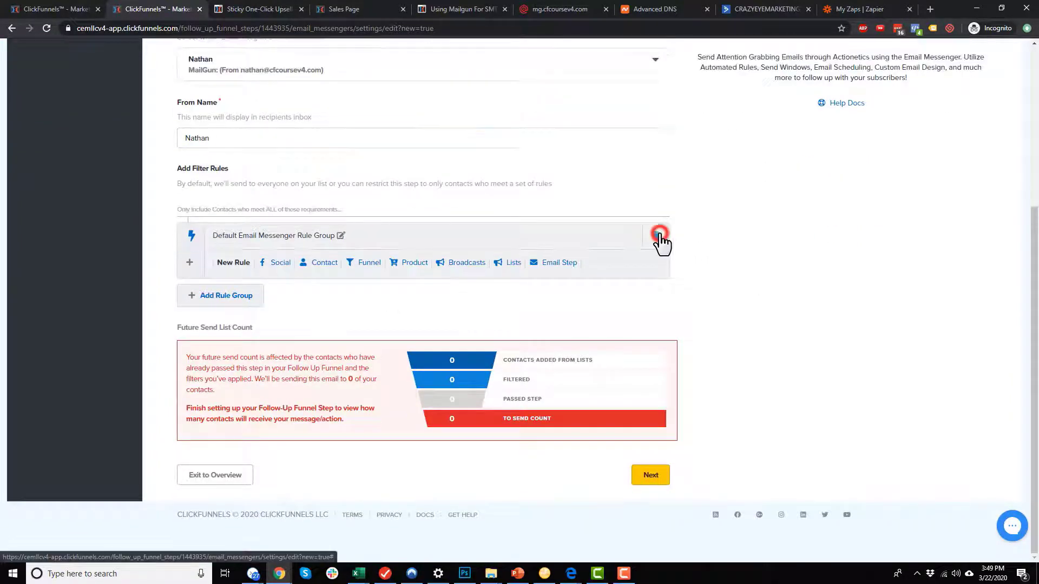
click(511, 263)
click(295, 268)
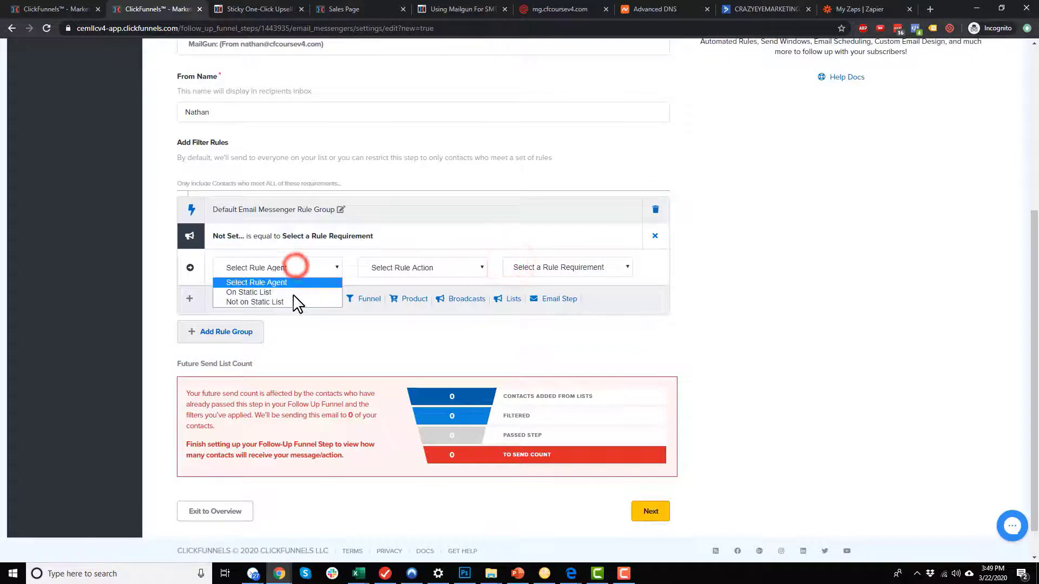
click(290, 301)
click(446, 270)
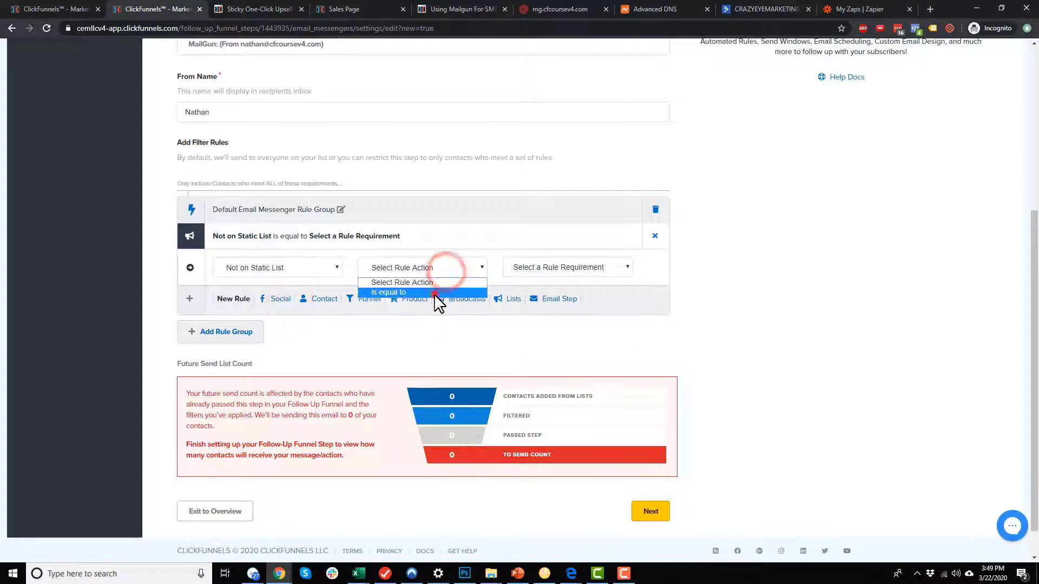
click(431, 293)
click(580, 265)
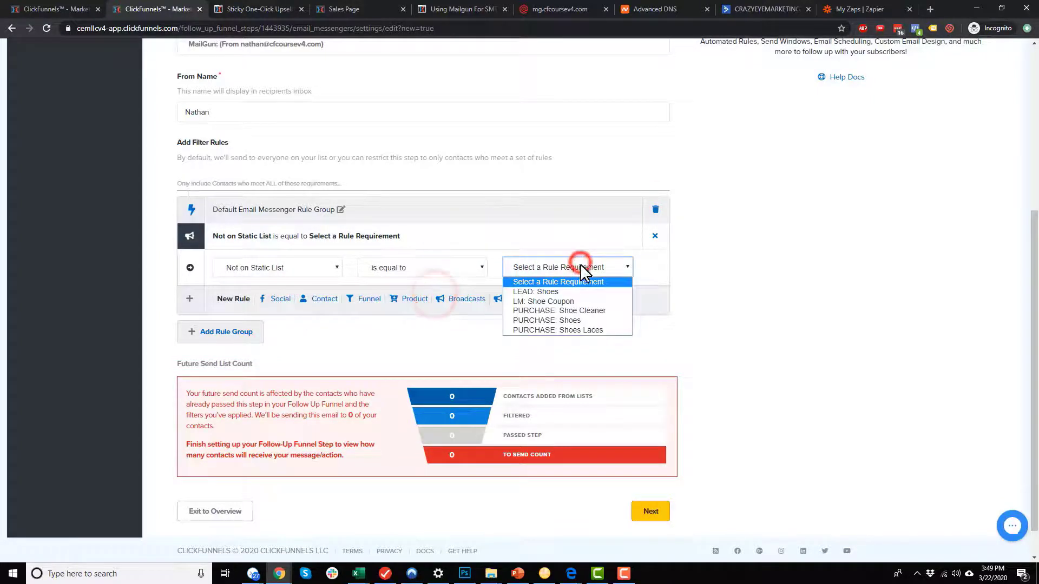
click(576, 311)
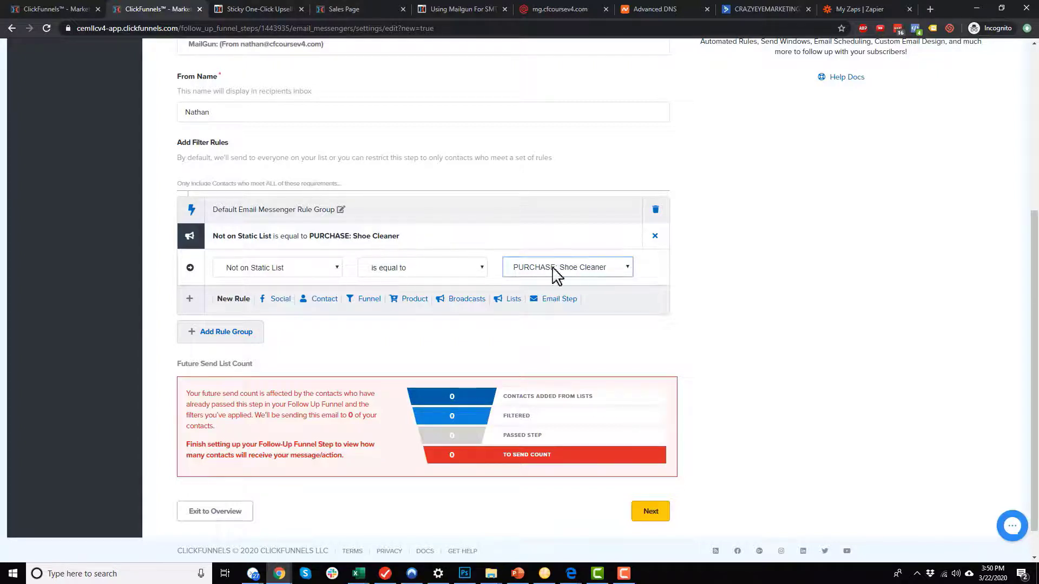
click(657, 518)
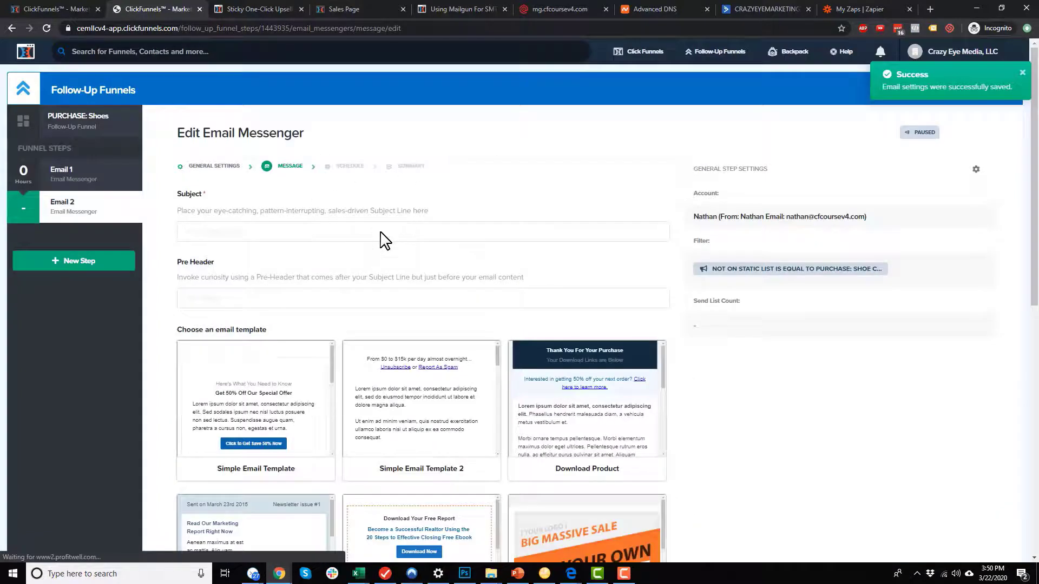
Set subject 'It looks like you didn't buy shoe cleaner?!', pre-header 'Don't have dirty shoes!!!', and use Simple Email Template 2.
click(311, 232)
text(It)
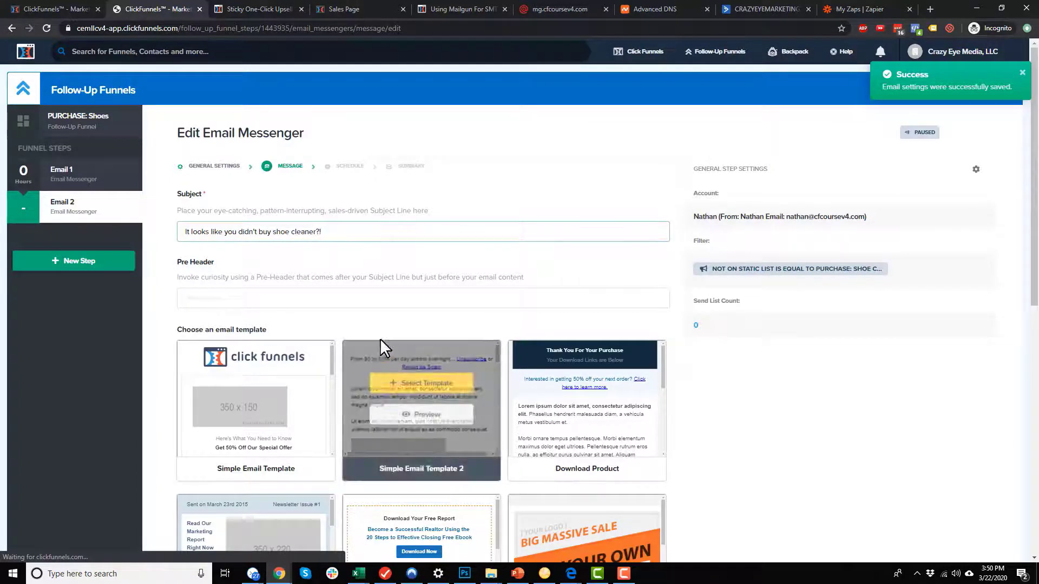
click(393, 295)
text(Don't have dirty shoes!)
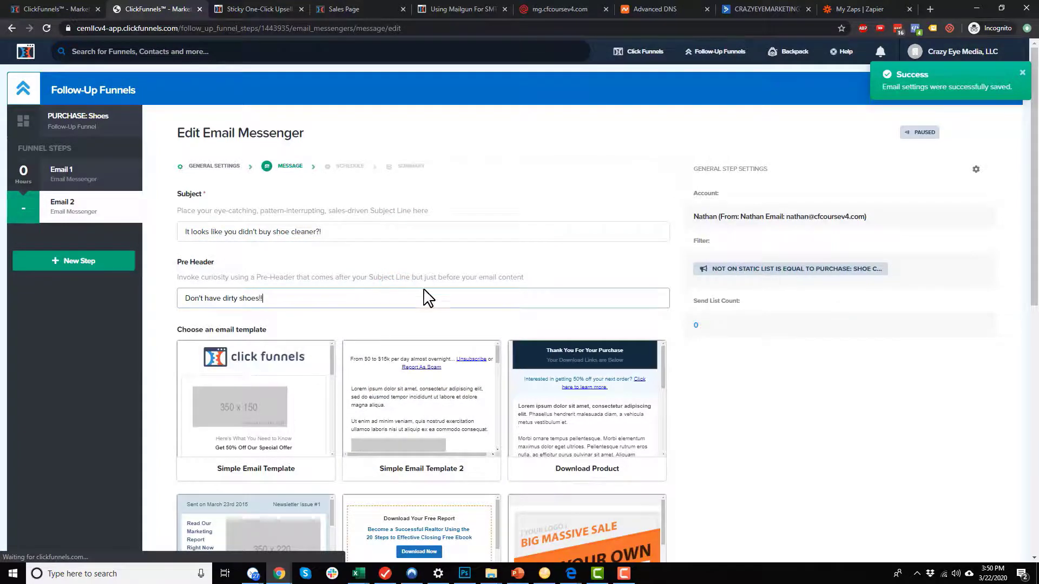
text(!)
click(435, 384)
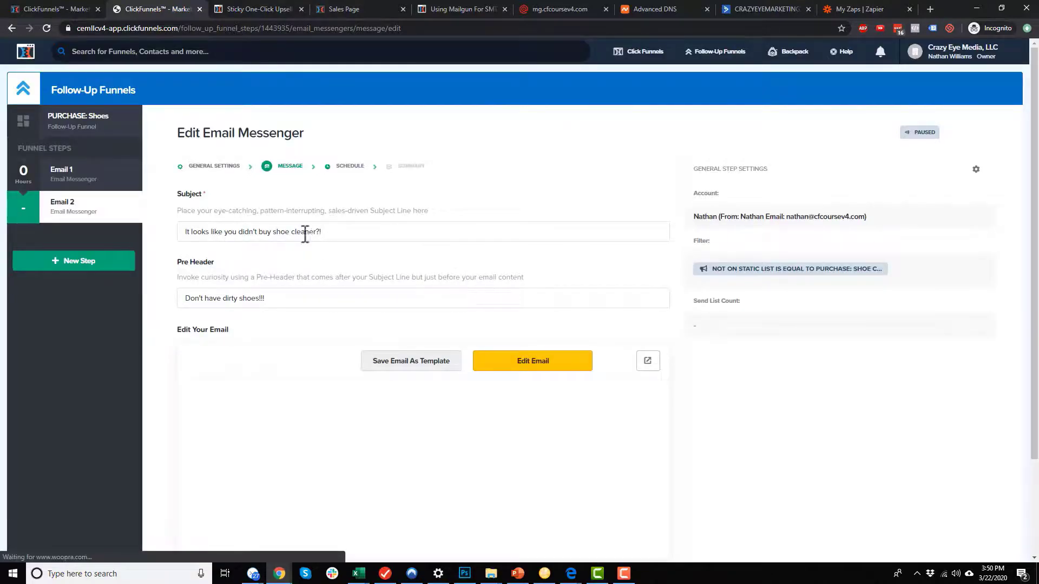
scroll(406, 341, down, 1)
Replace the placeholder text with 'Hey there,', the missed shoe cleaner line, and 'You don't want dirty shoes, do you?!!?'.
click(563, 300)
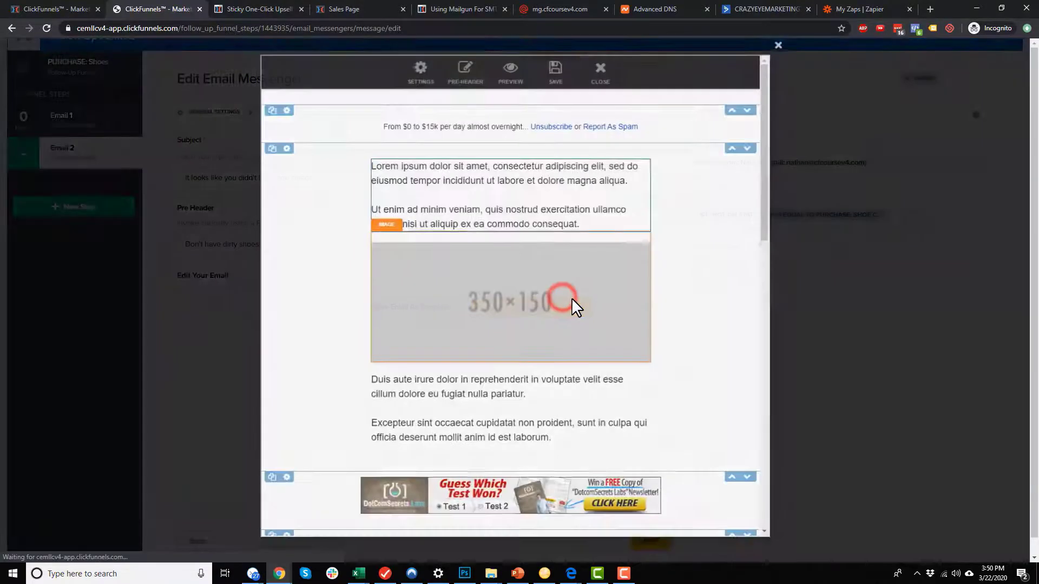
click(607, 221)
triple_click(603, 224)
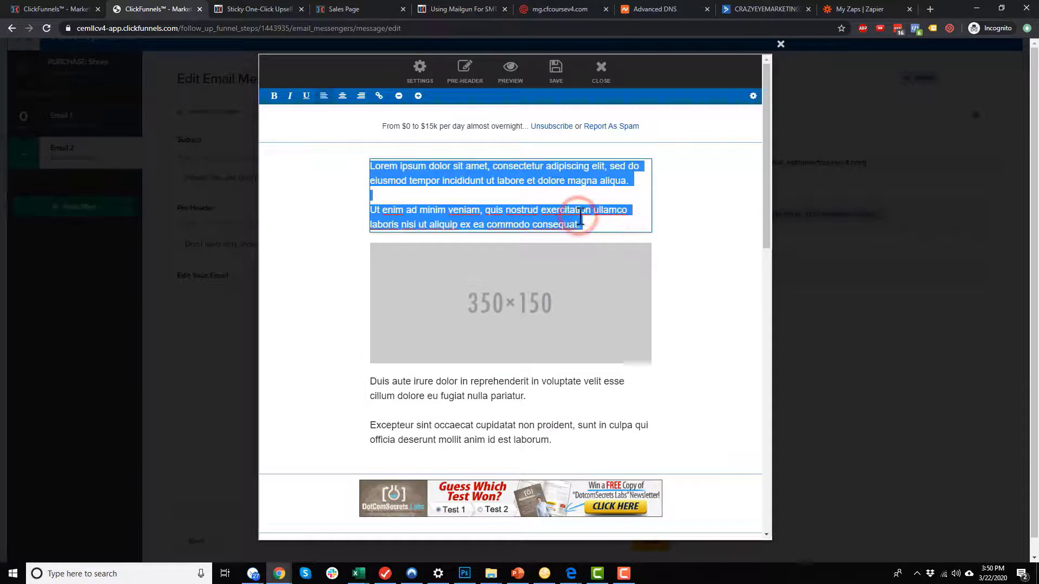
text(Hey there,)
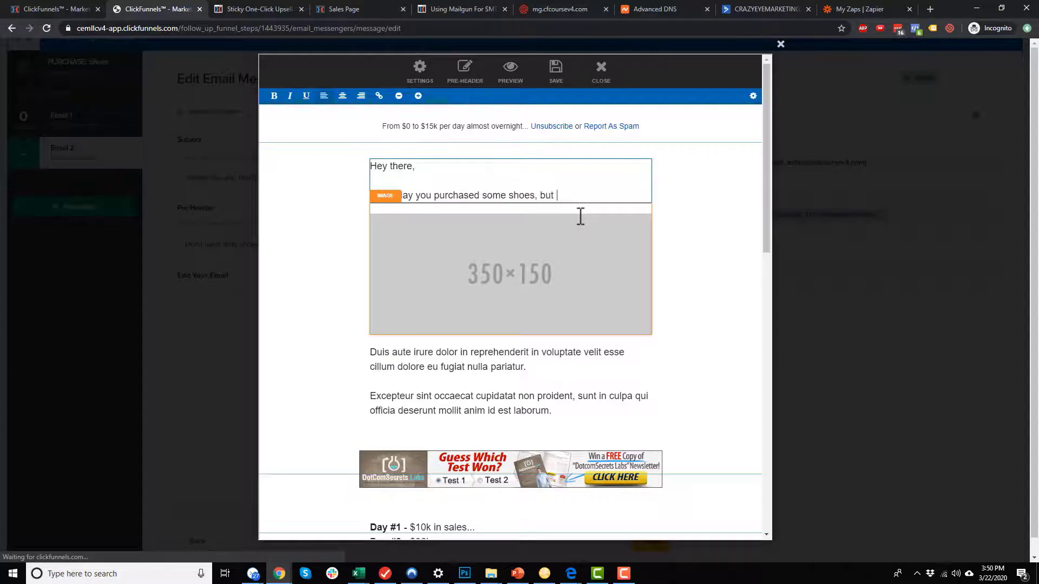
text(die)
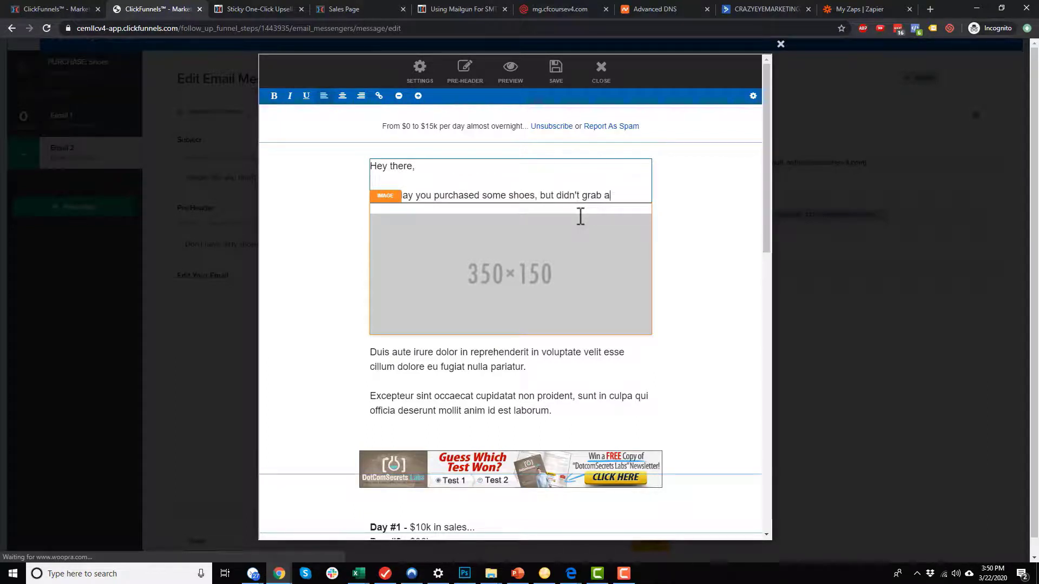
text(n't grab any shoe cleaner)
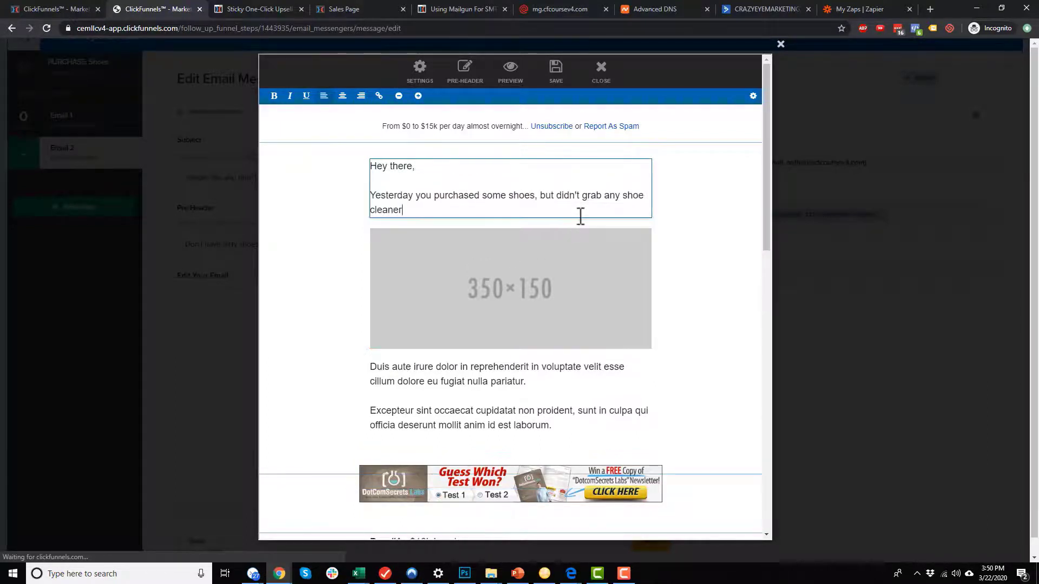
text(.)
key(Return)
key(Return)
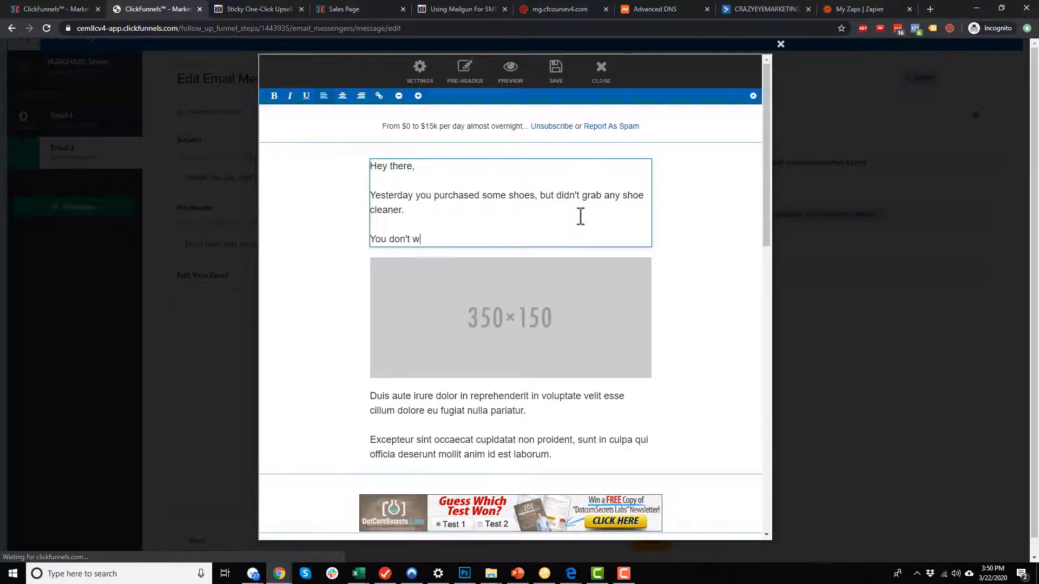
text(You don't want dirty shoes, d)
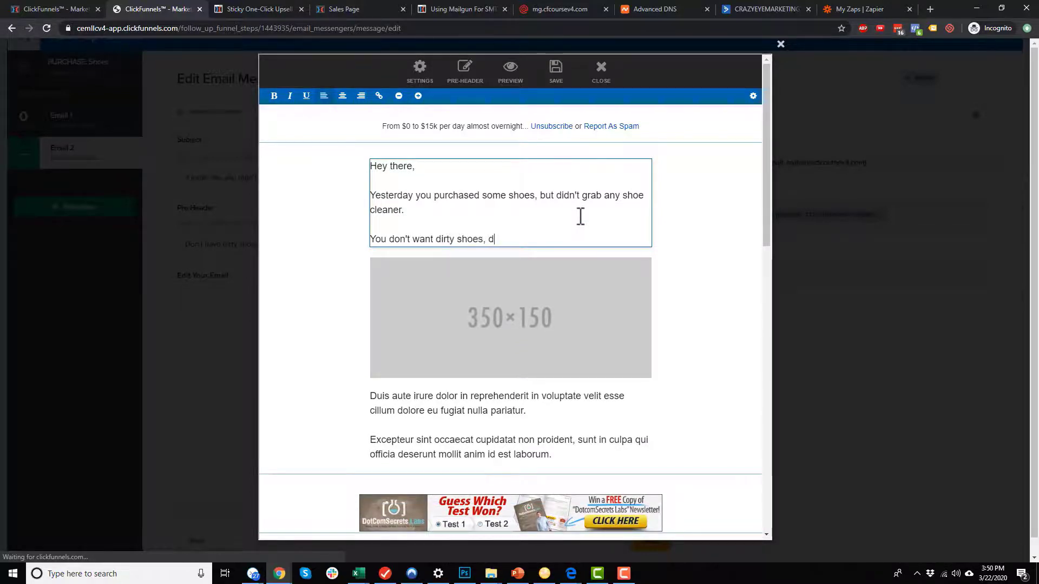
text(o you?!!?)
key(Return)
key(Return)
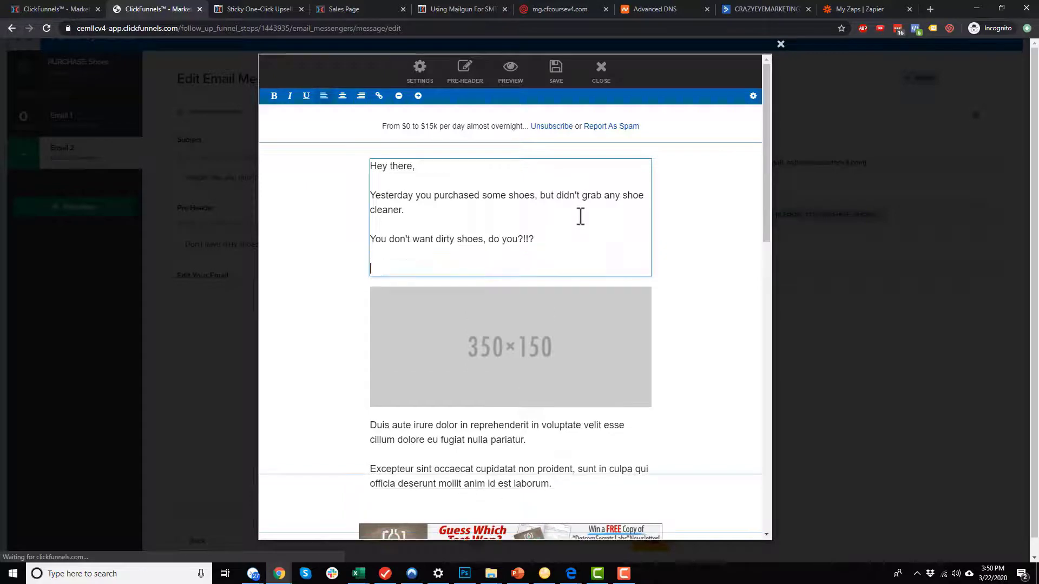
Add the 'Click here to get the limited time discount' line and a 'Thanks,' sign-off with the sender's name.
text(Click here to get)
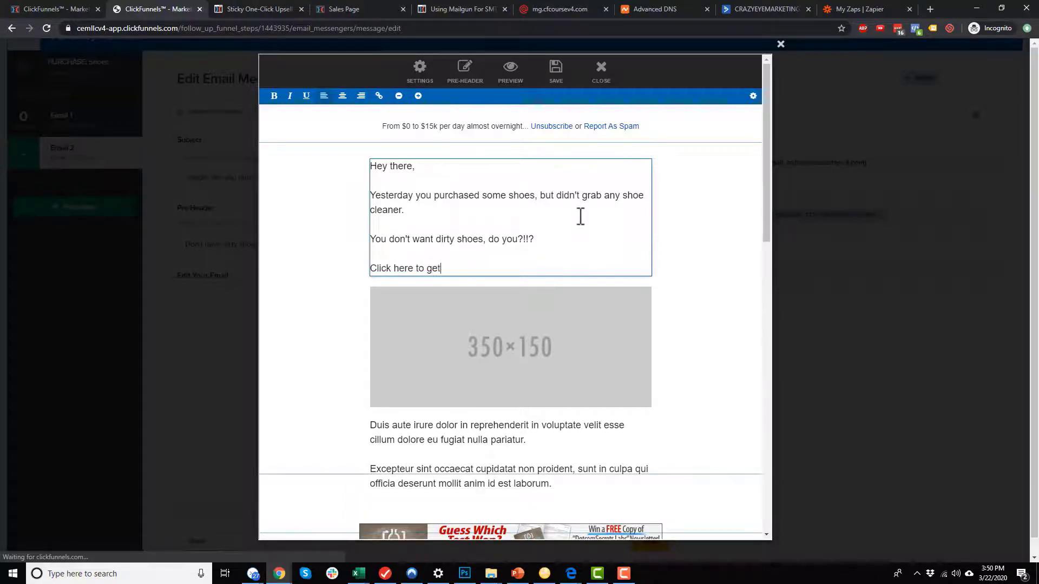
text( the limitei)
key(Return)
key(Return)
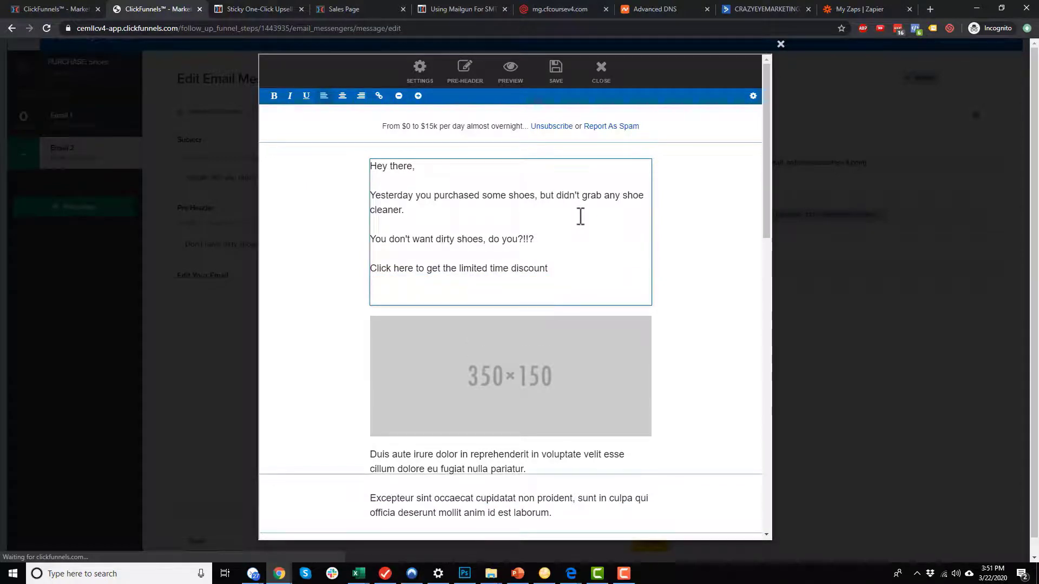
text(Thanks,)
key(Return)
text(Nathan)
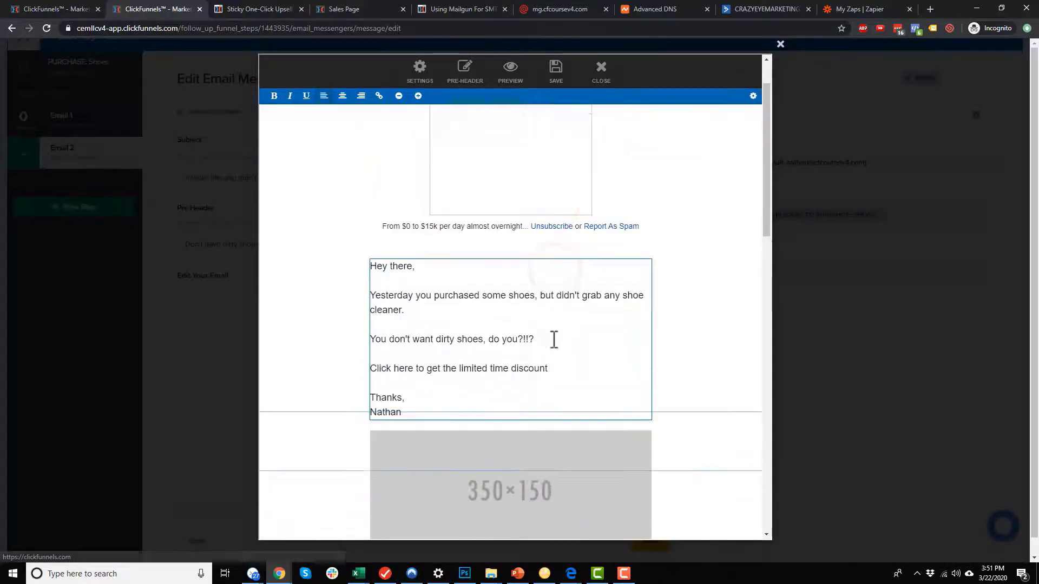
scroll(554, 339, down, 2)
Bold the discount line and link it to the Shoe Funnel's OTO #2 page URL (shoes-us2).
triple_click(547, 268)
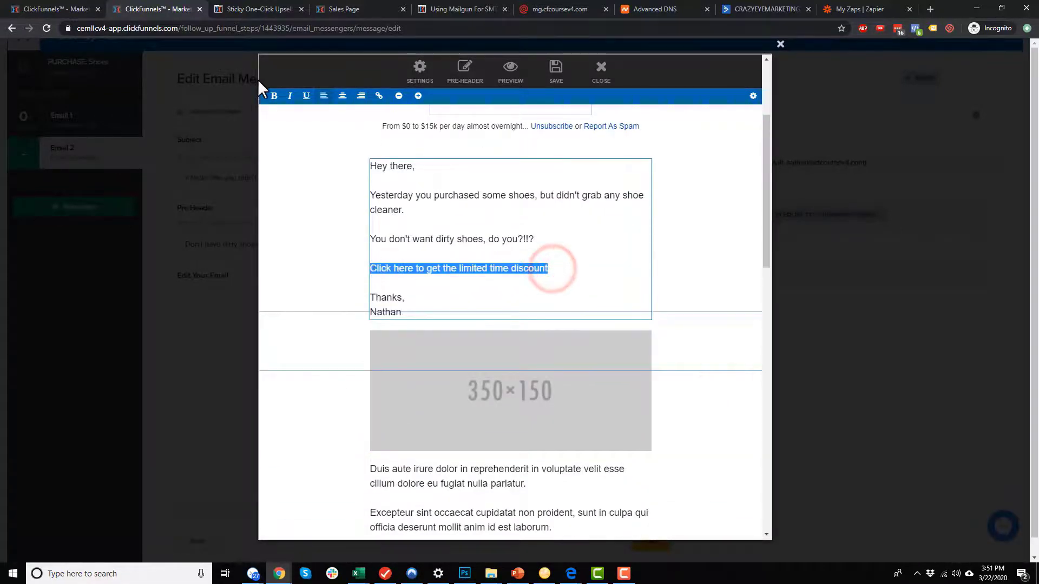
click(273, 96)
click(382, 95)
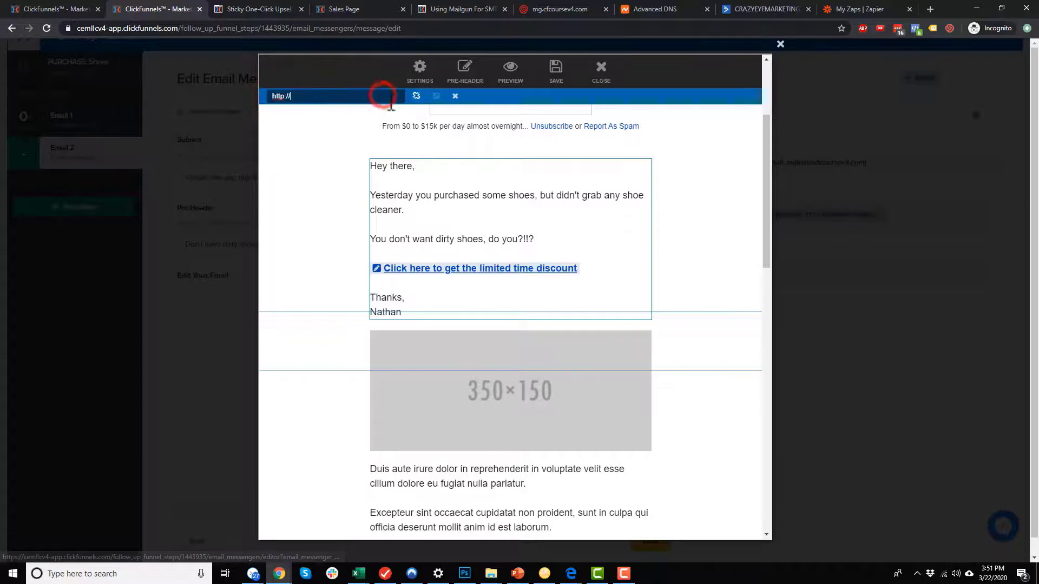
click(48, 9)
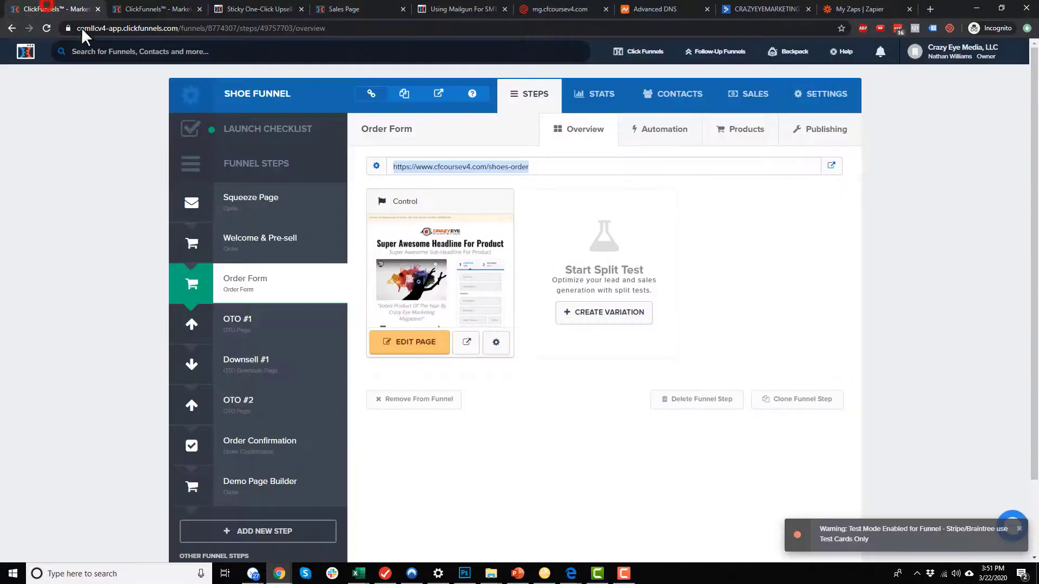
click(257, 414)
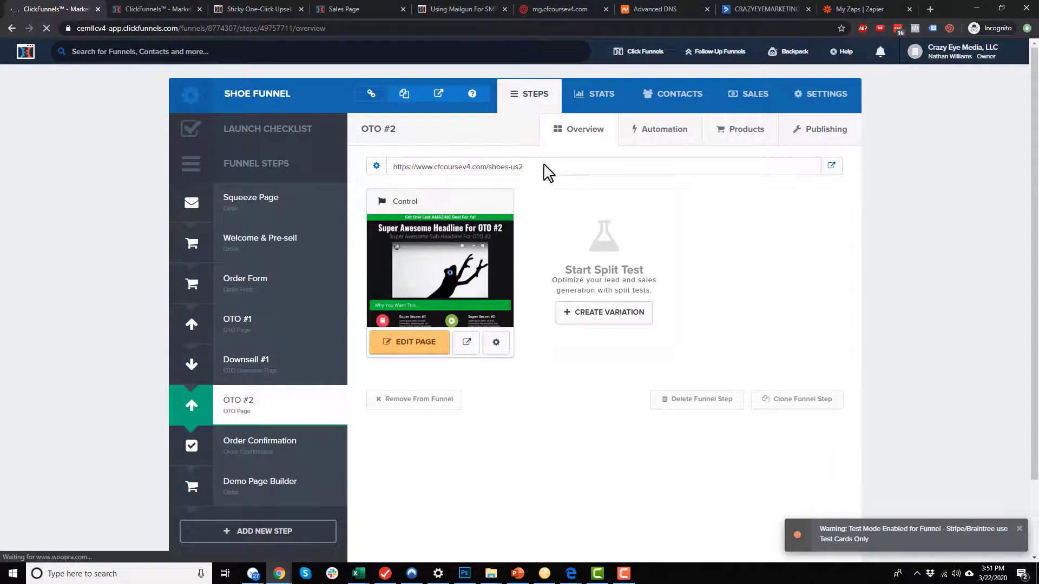
click(544, 165)
key(ctrl+c)
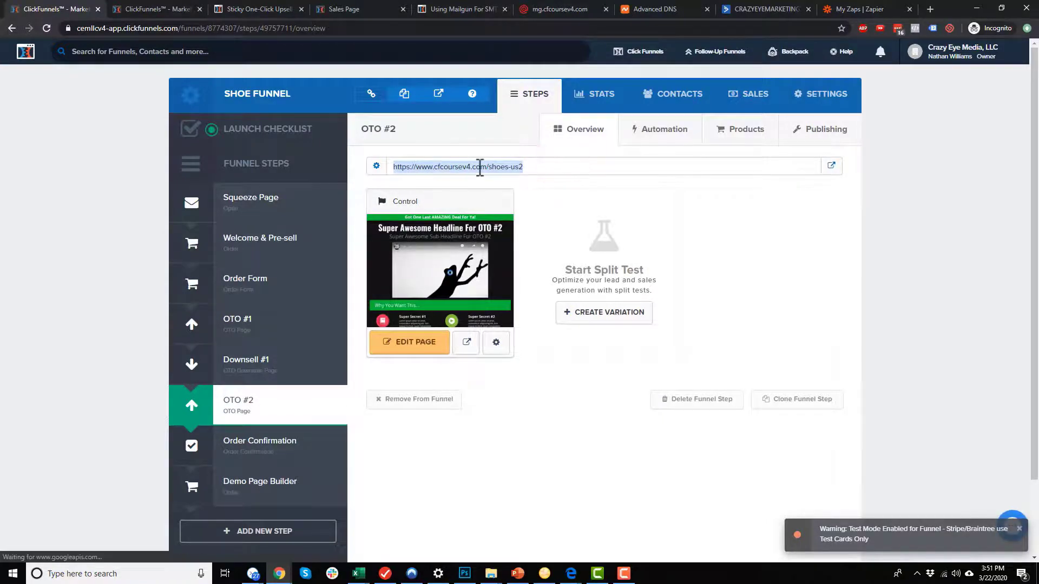
click(151, 8)
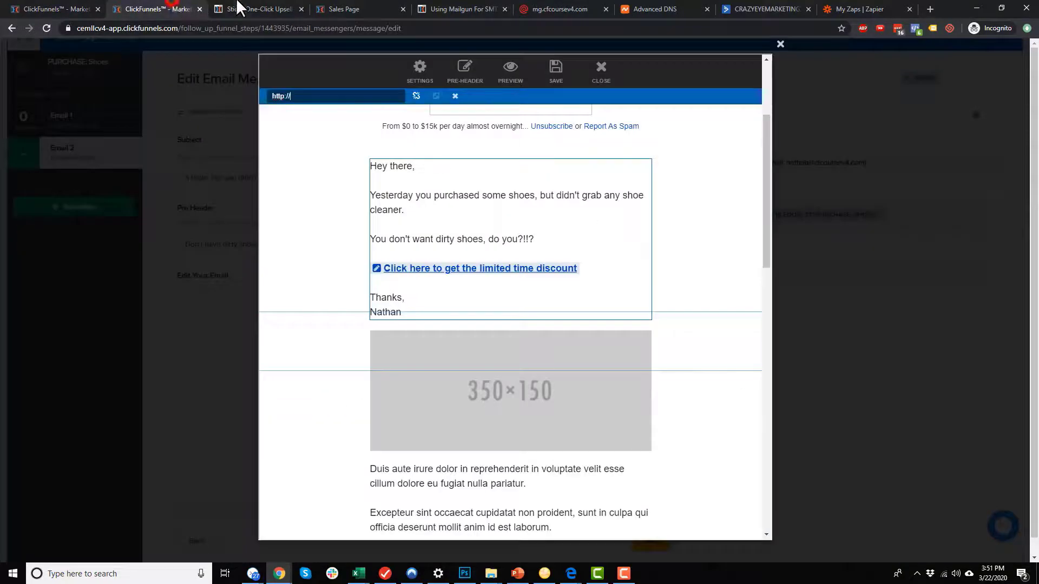
click(313, 97)
click(451, 270)
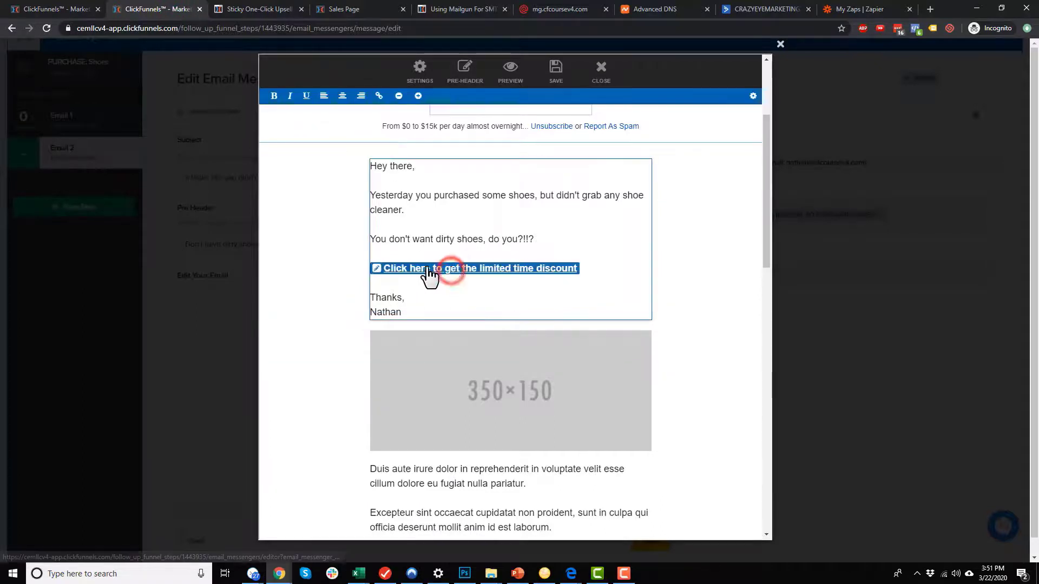
click(375, 269)
click(323, 96)
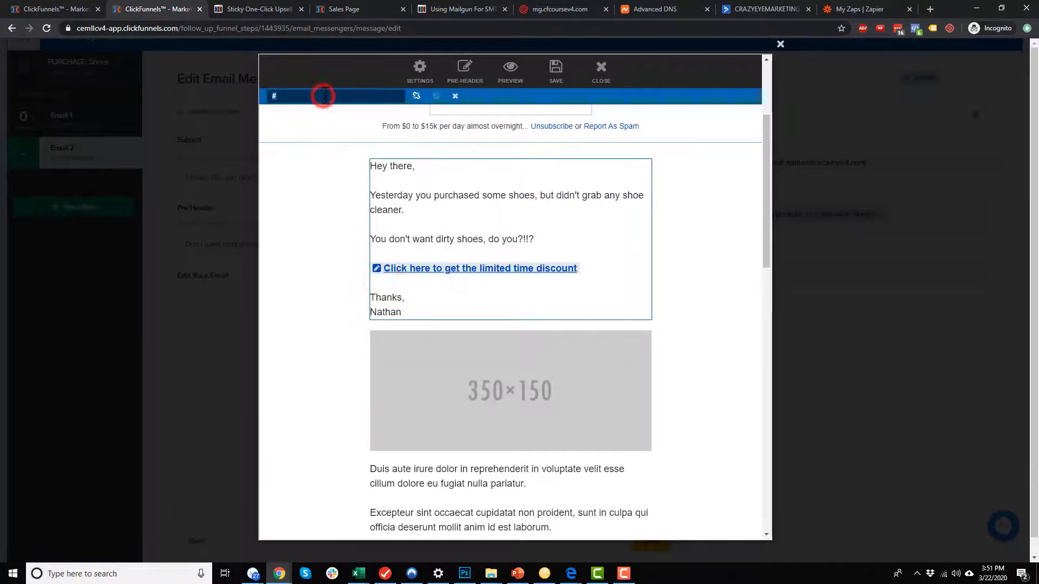
key(ctrl+a)
key(ctrl+v)
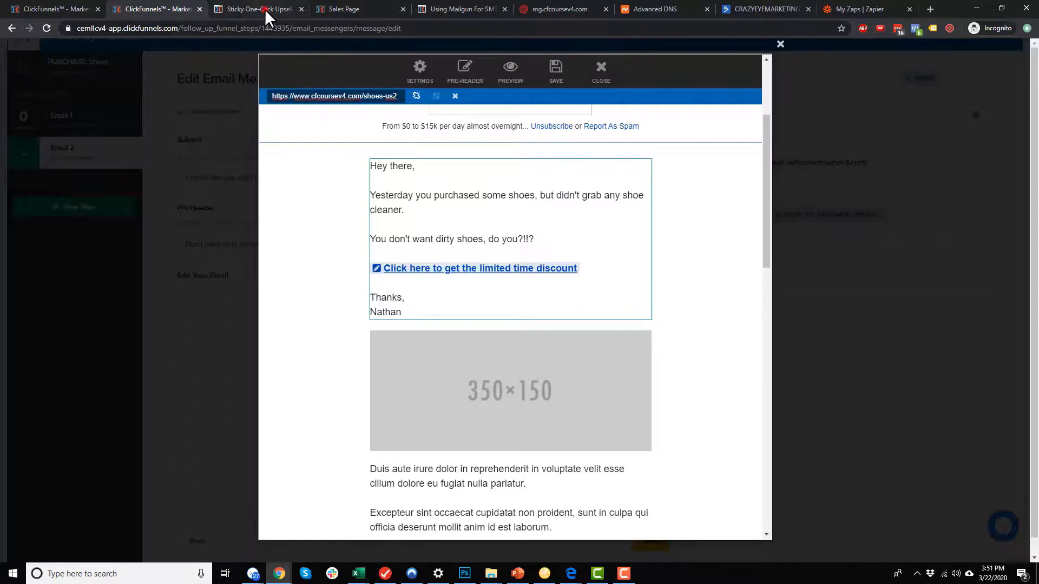
Append ?cf_uvid=#CF_UVID# from the Sticky One-Click Upsell article to the link address.
click(264, 8)
scroll(497, 303, down, 2)
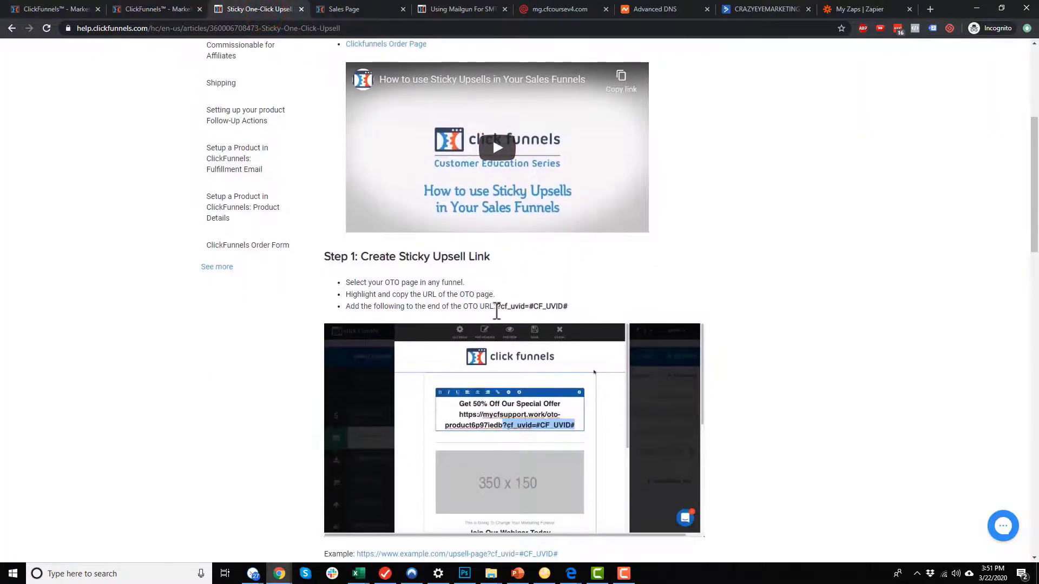
drag(496, 306, 567, 306)
key(ctrl+c)
click(142, 8)
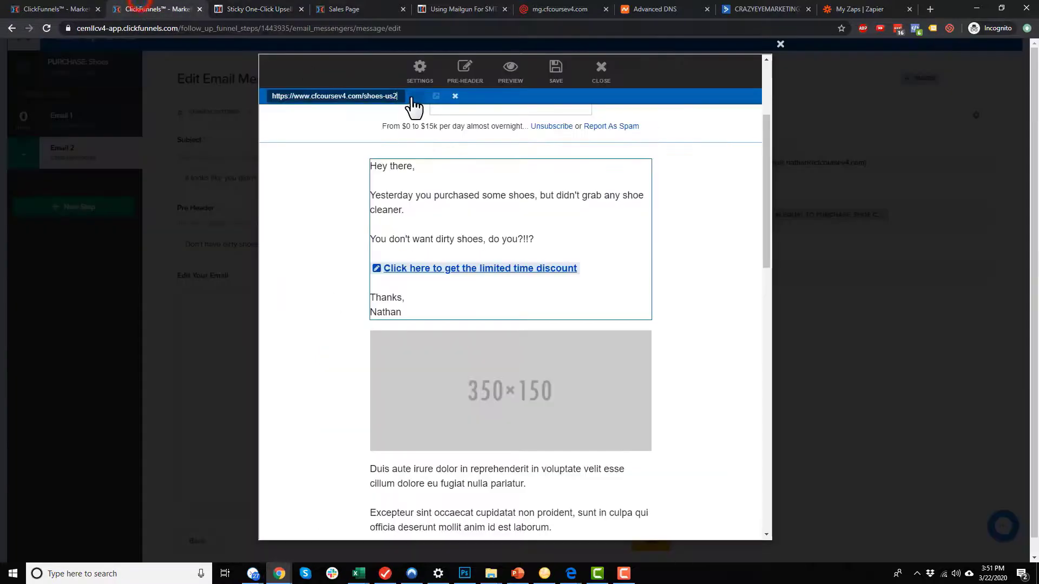
click(413, 98)
key(ctrl+v)
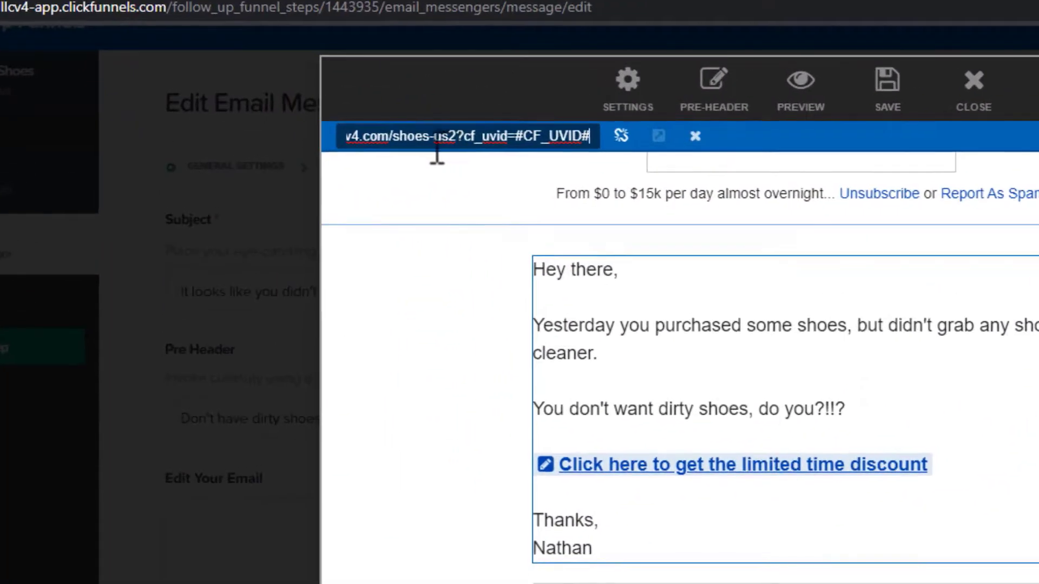
click(447, 132)
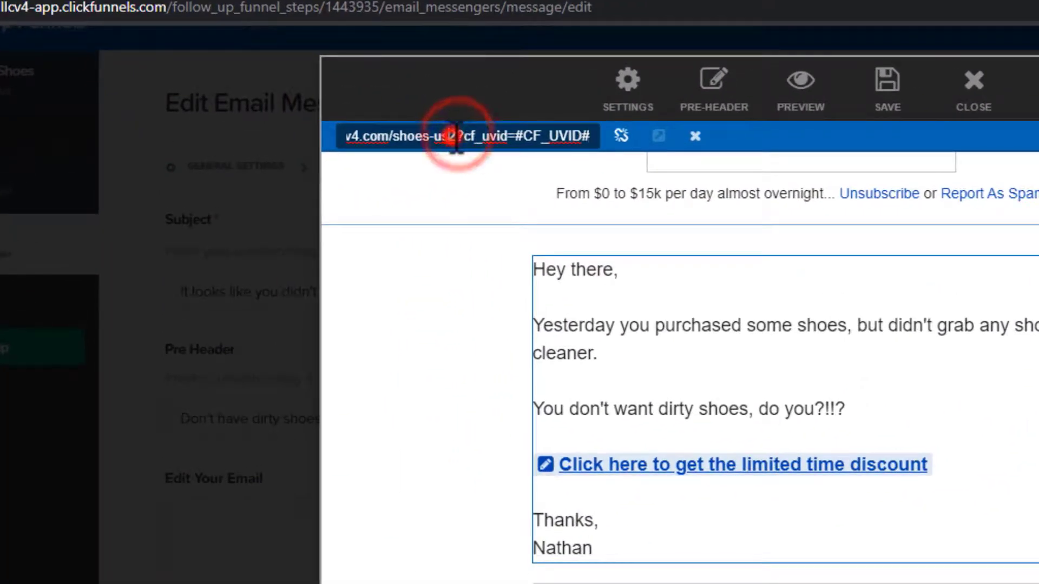
drag(456, 135, 521, 136)
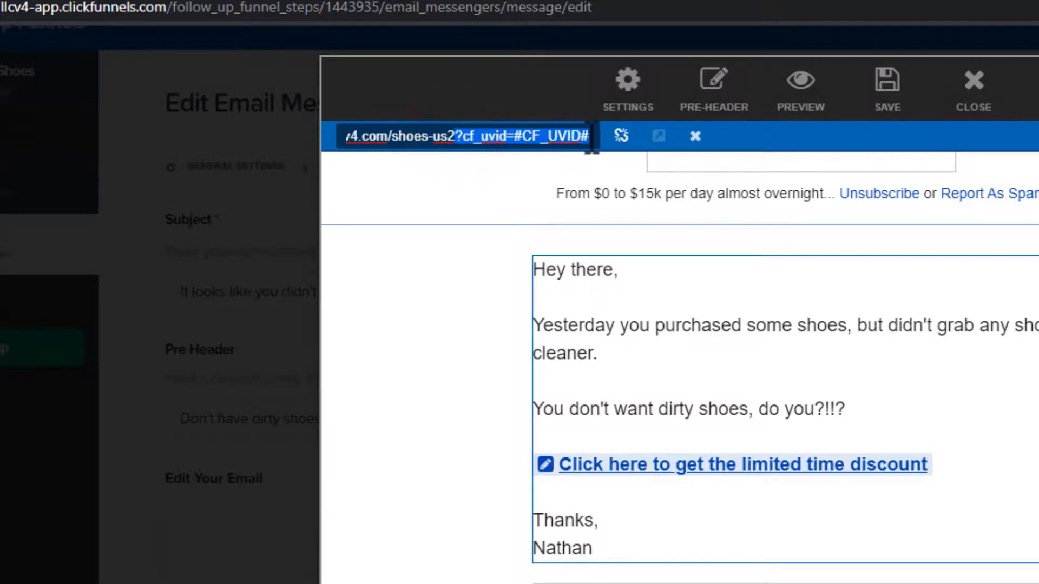
click(459, 399)
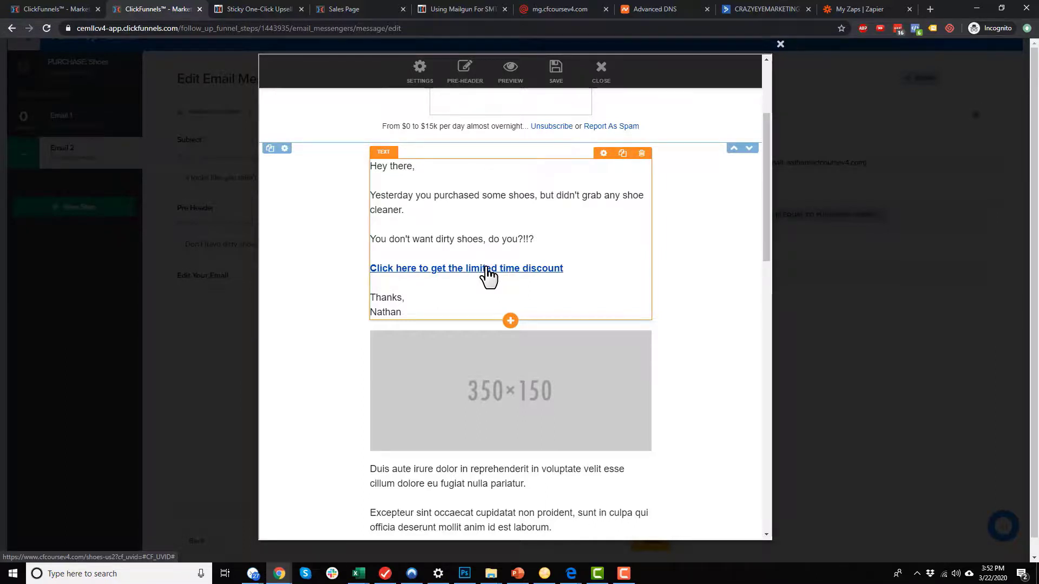
Save the edited Email 2 body and close the email editor.
click(700, 254)
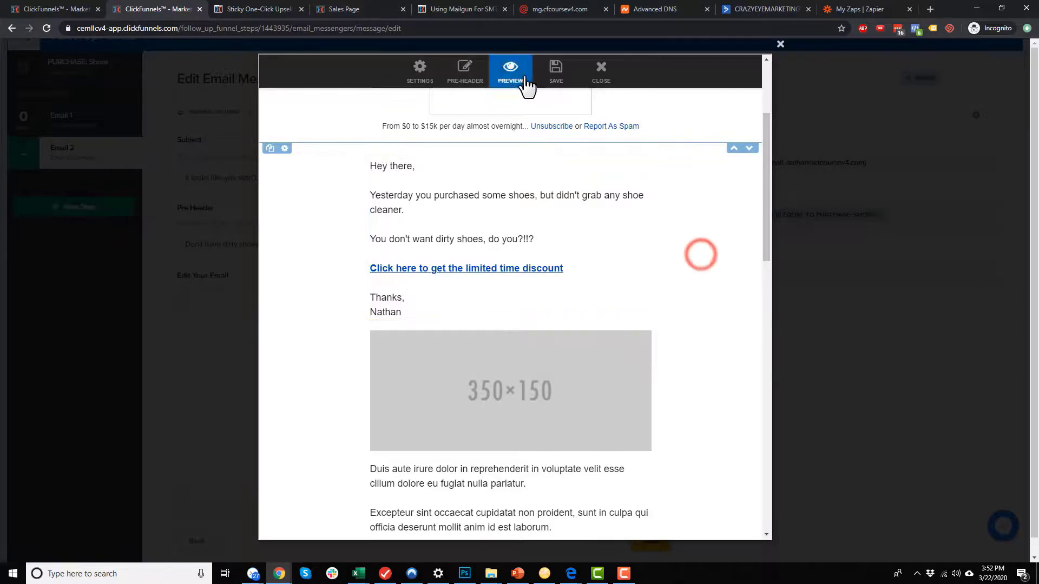
click(557, 75)
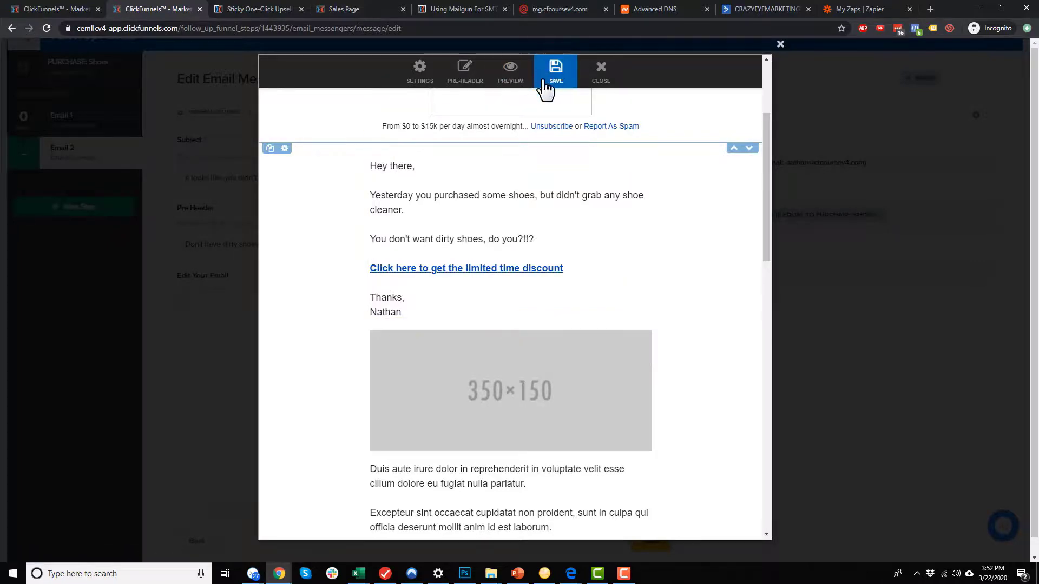
click(545, 89)
click(780, 44)
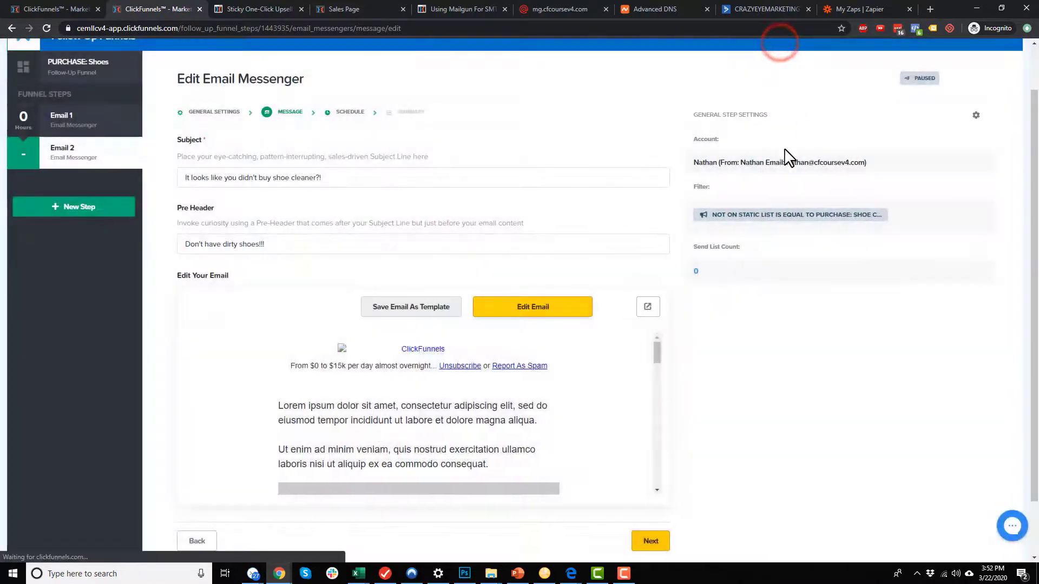
scroll(677, 480, down, 2)
Schedule Email 2 to trigger after 1 day, review it, and make it live.
click(649, 476)
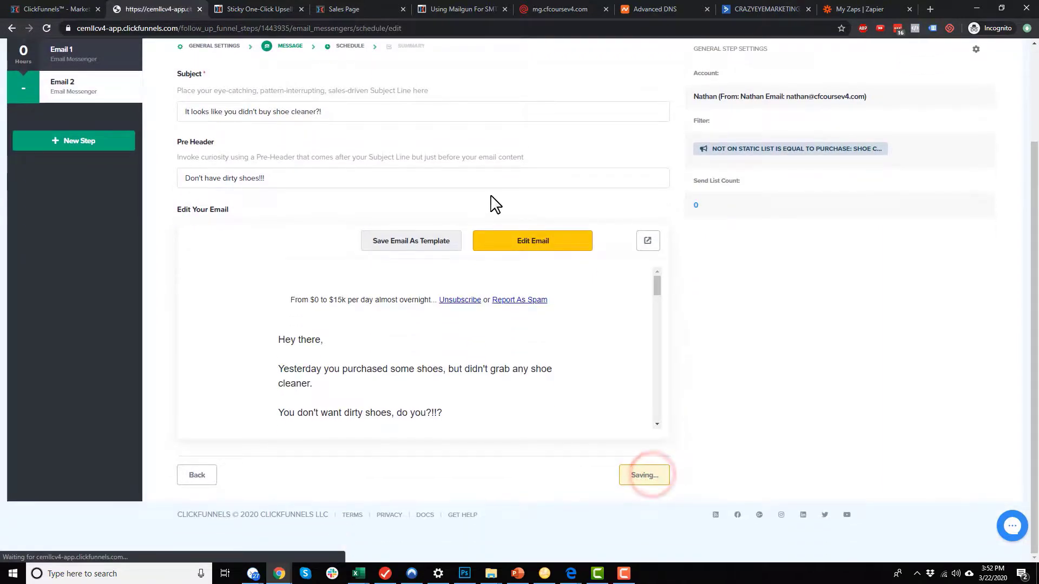
click(233, 278)
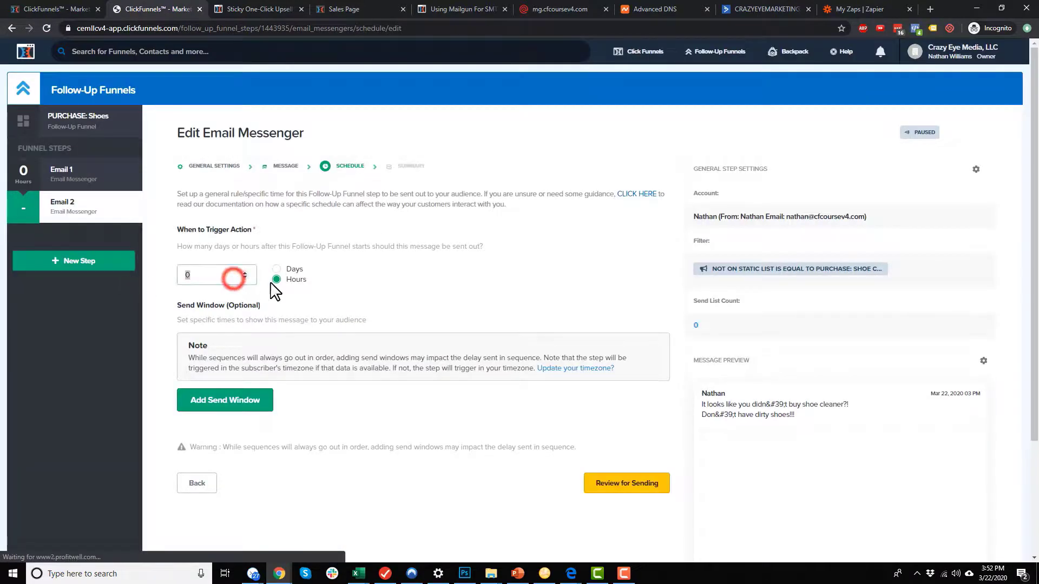
text(1)
click(281, 270)
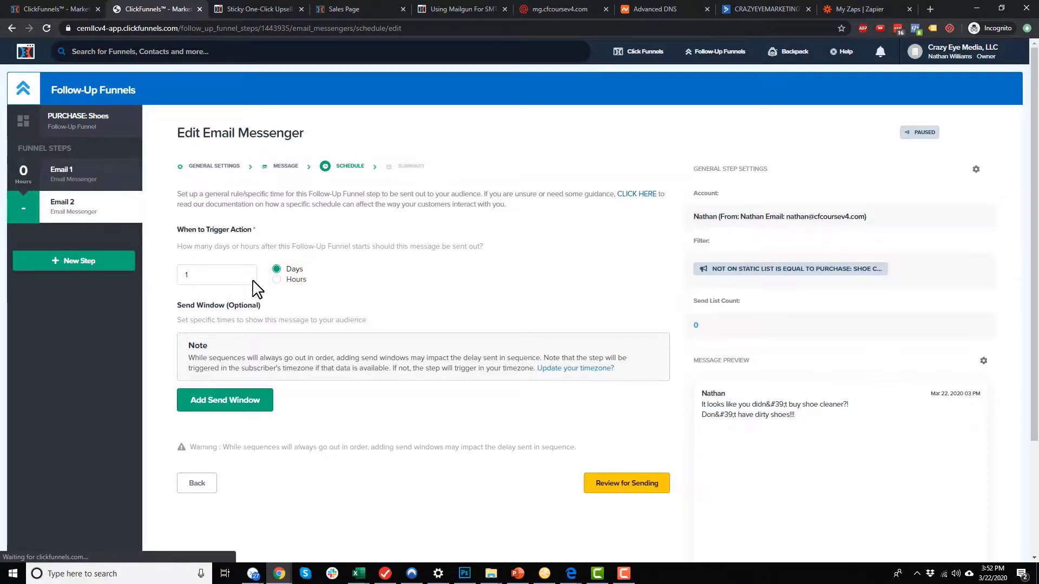
click(639, 494)
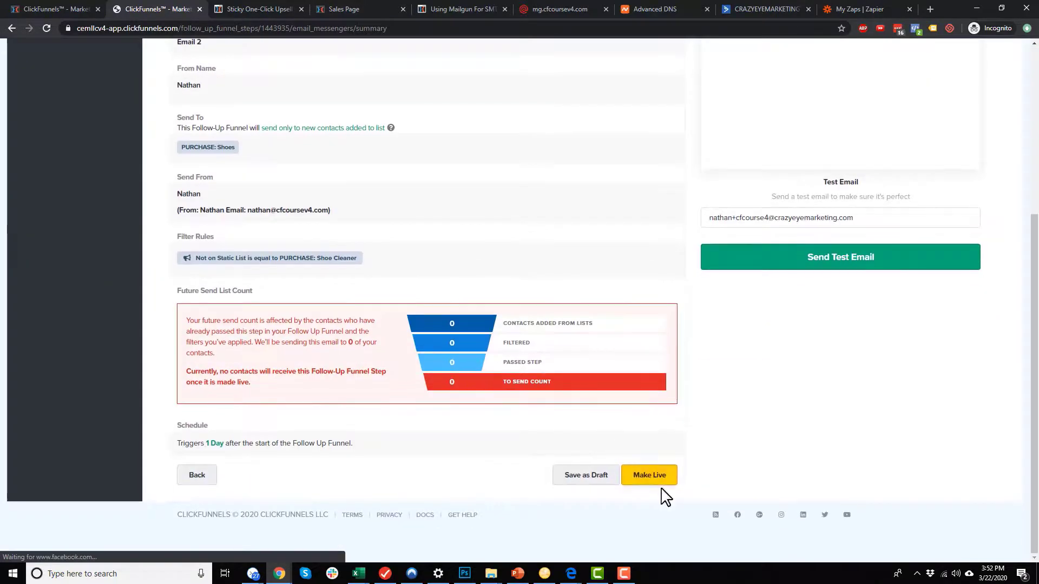
click(649, 476)
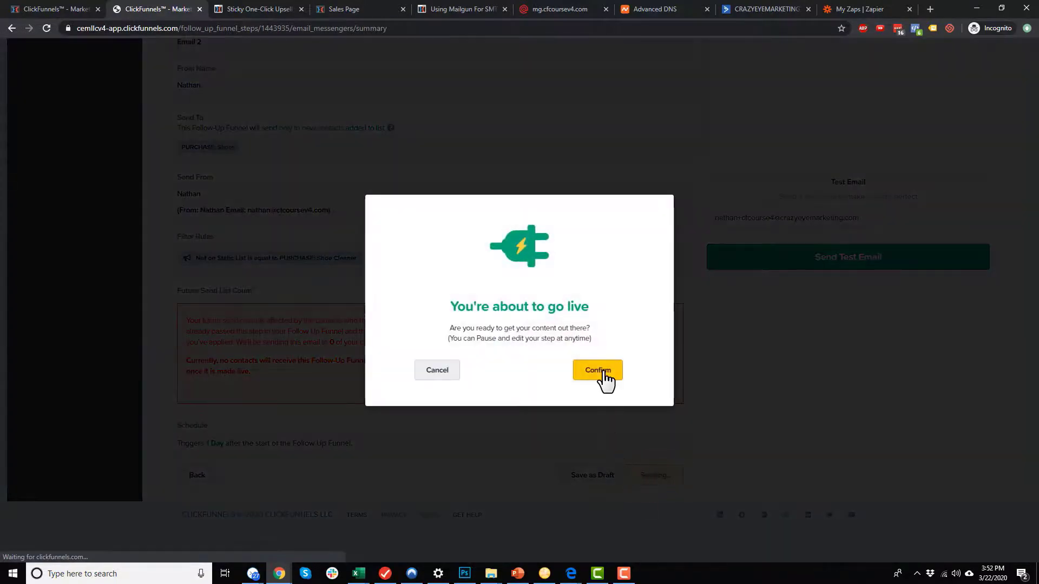
click(600, 372)
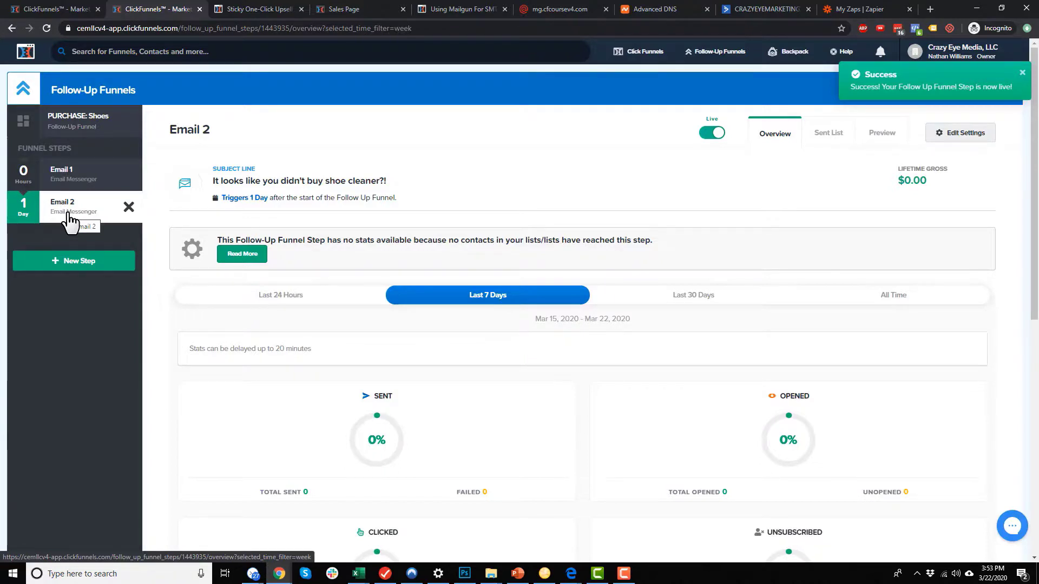
Return to the Sticky One-Click Upsell help article at Step 1: Create Sticky Upsell Link.
click(239, 8)
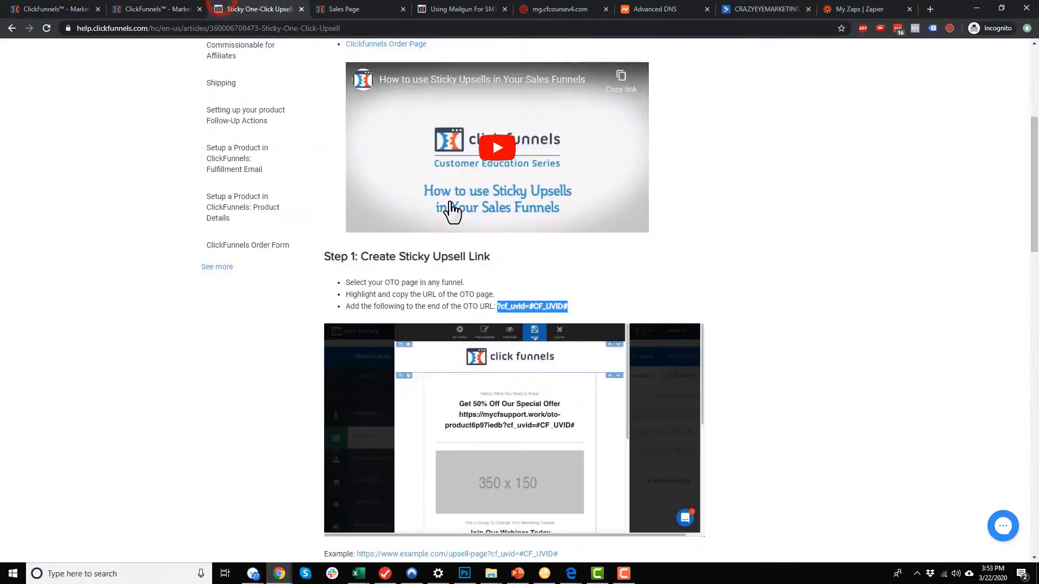
scroll(543, 164, up, 1)
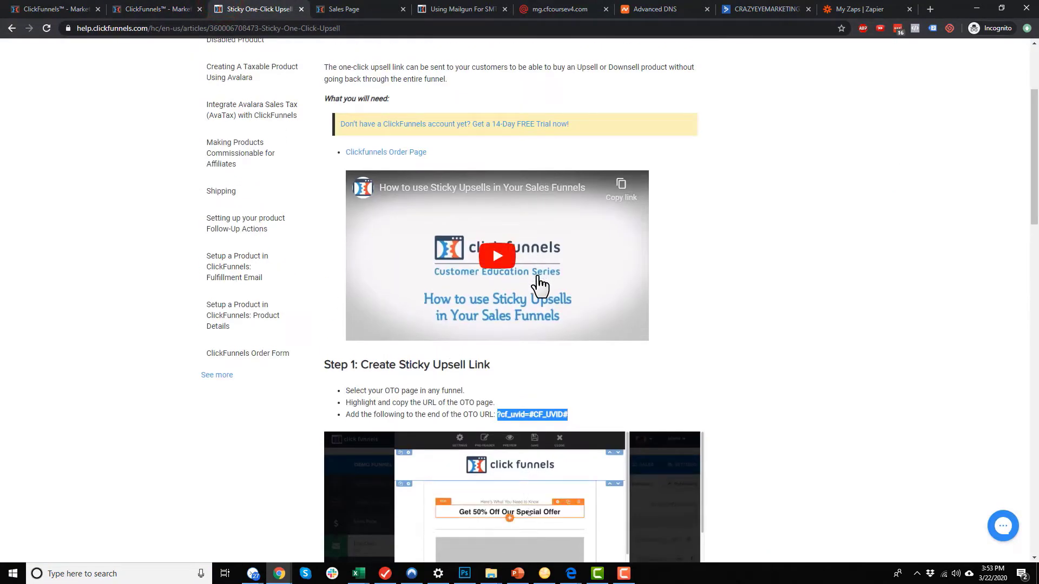